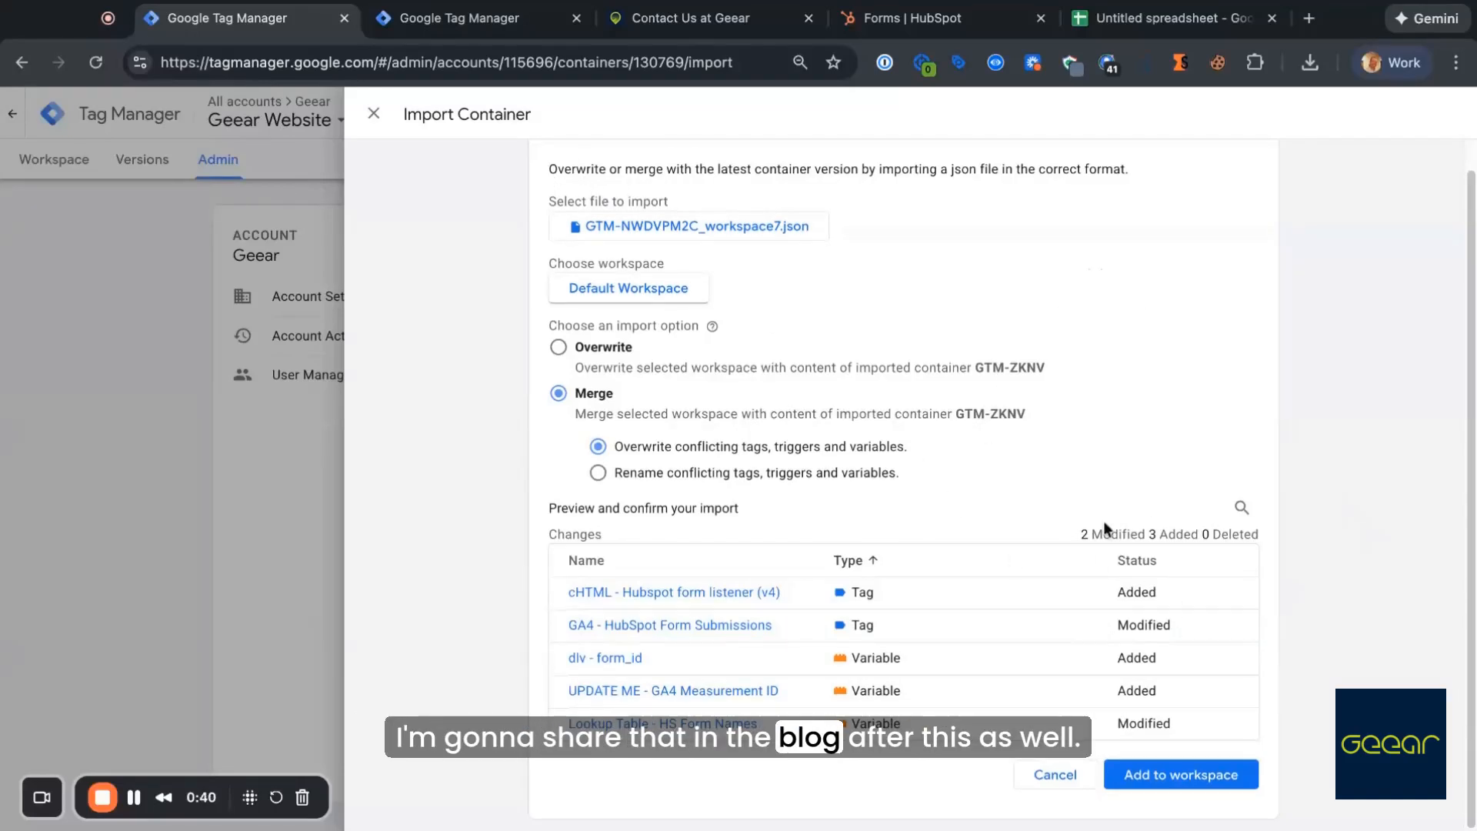
Step: Add the GTM-NWDVPM2C_workspace7.json import to the default workspace and review the resulting workspace changes
{"action": "left_click", "coordinate": [1194, 778]}
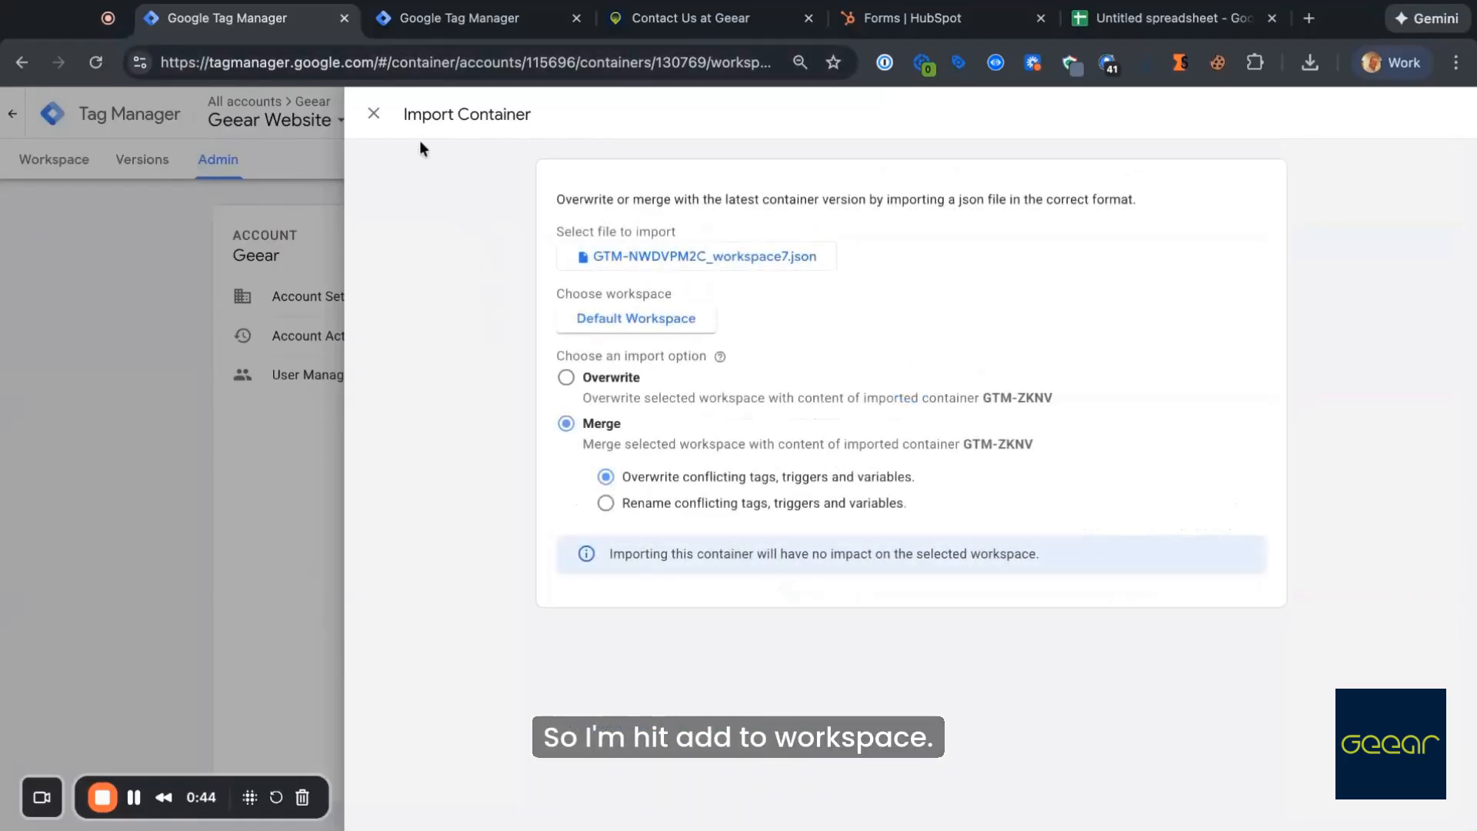
{"action": "scroll", "coordinate": [268, 529], "scroll_direction": "down", "scroll_amount": 2}
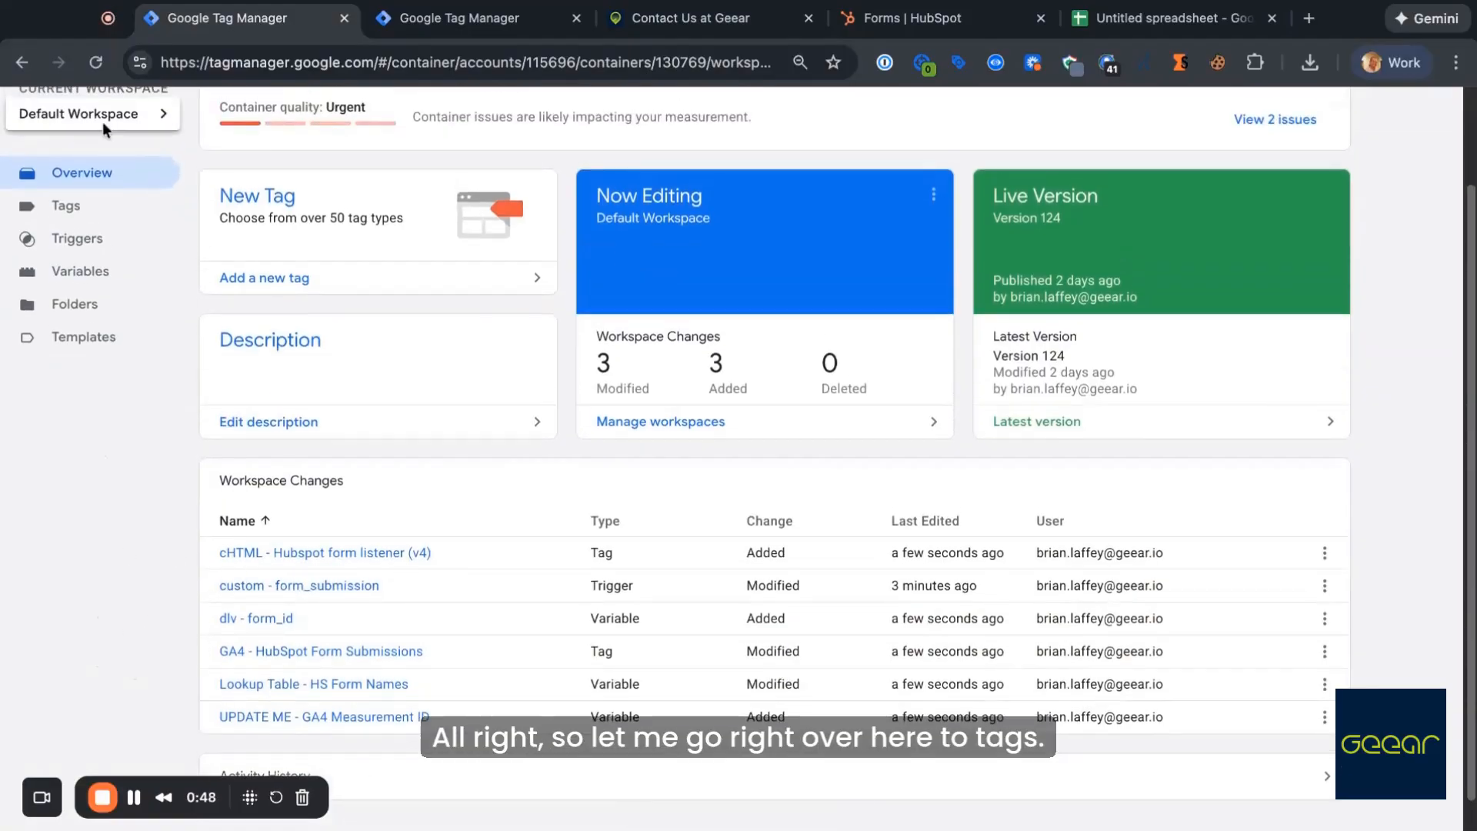
{"action": "scroll", "coordinate": [277, 446], "scroll_direction": "down", "scroll_amount": 1}
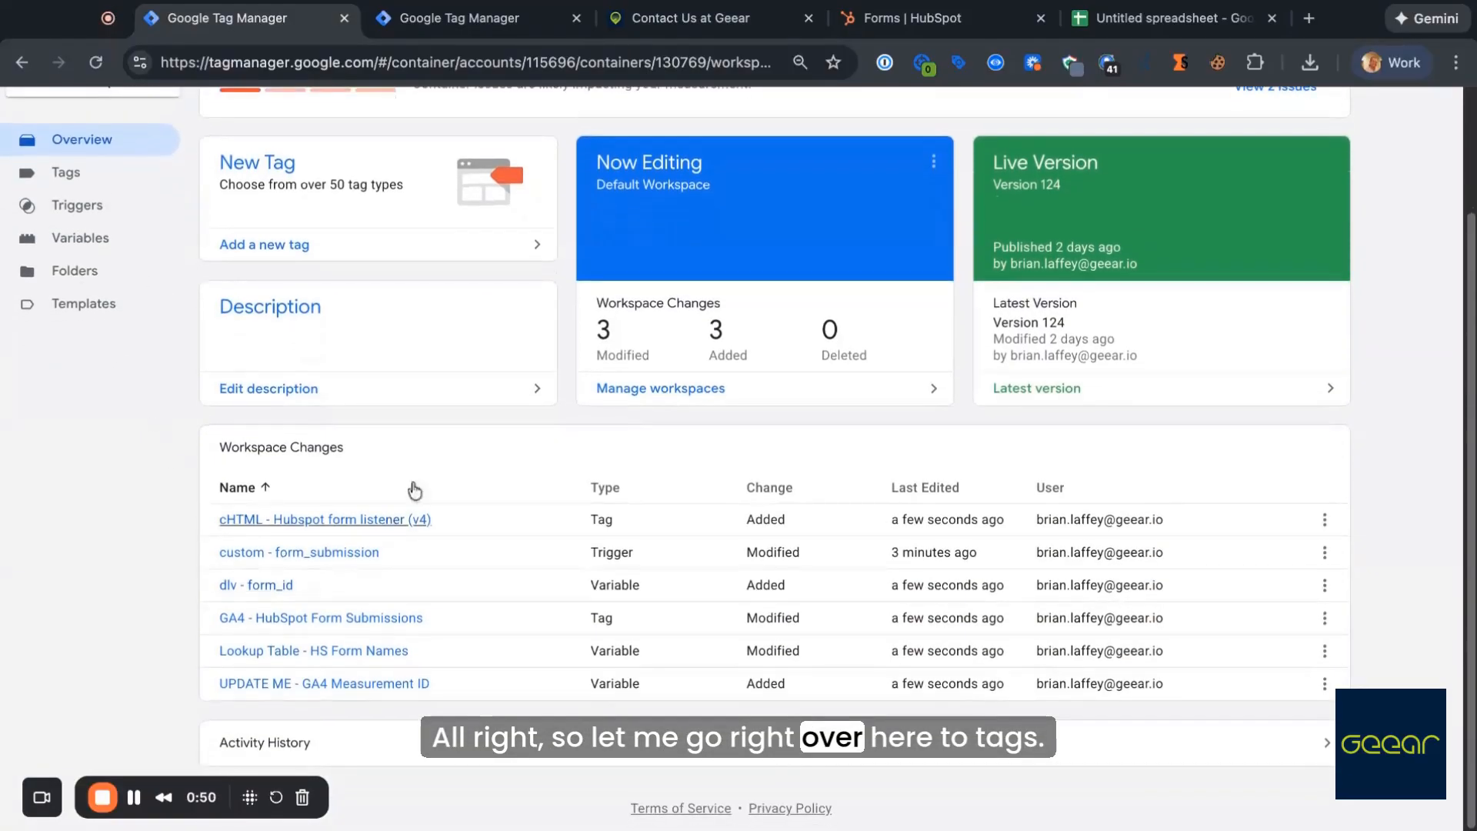
Step: List the container's tags by most recently edited first and open the GA4 - HubSpot Form Submissions tag
{"action": "left_click", "coordinate": [100, 175]}
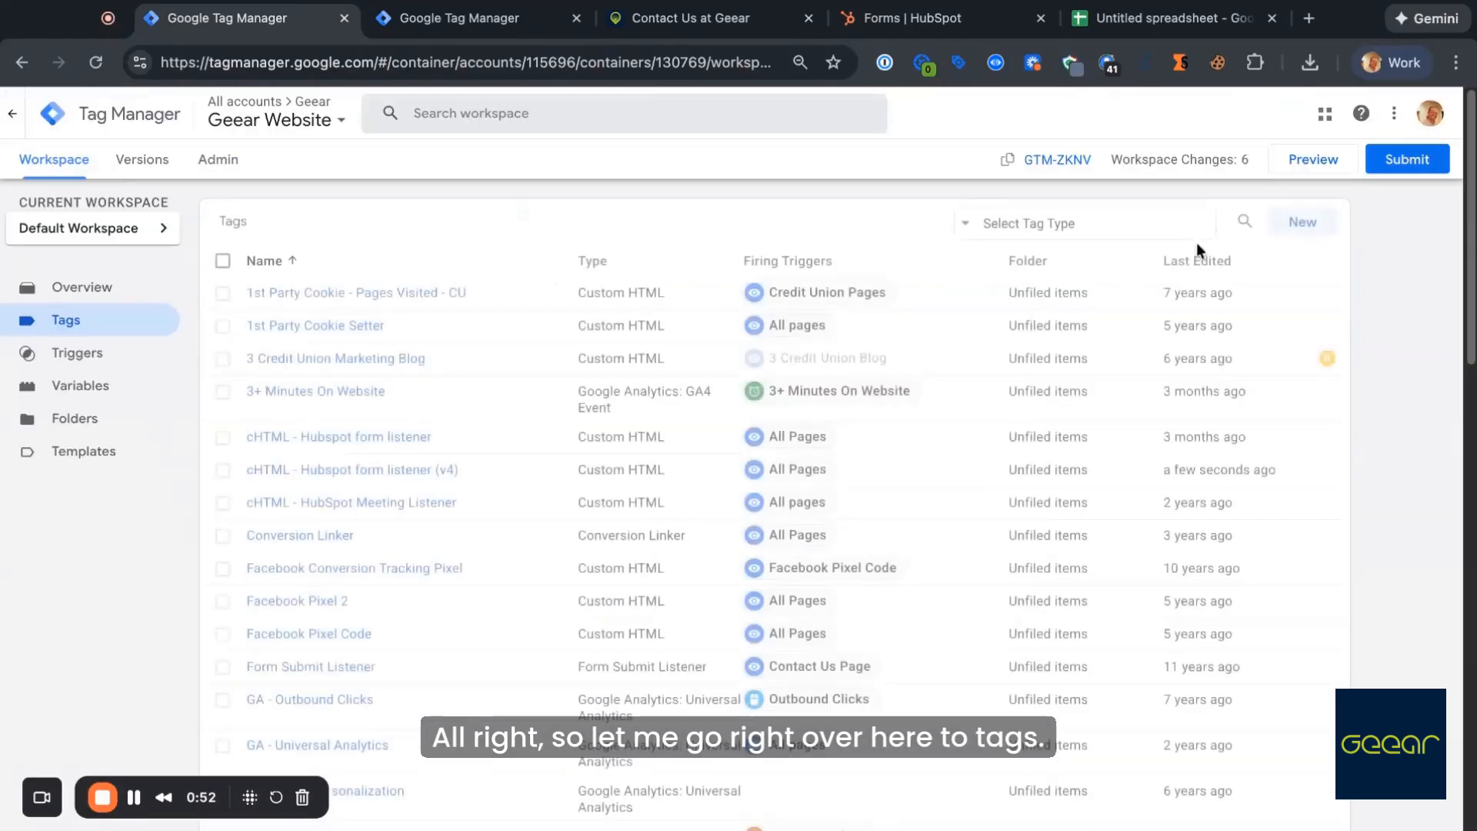
{"action": "left_click", "coordinate": [1201, 262]}
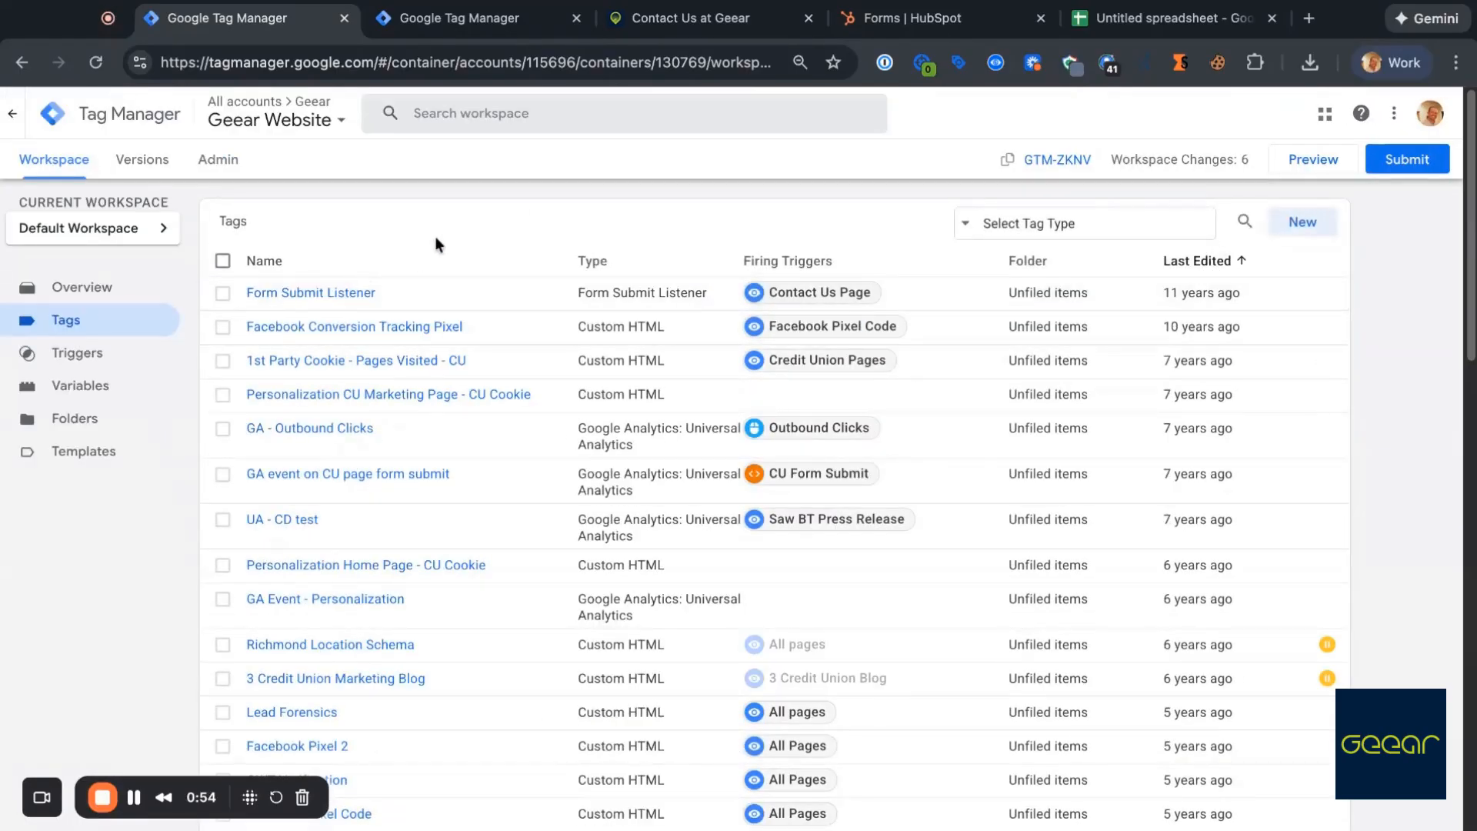
{"action": "left_click", "coordinate": [1214, 262]}
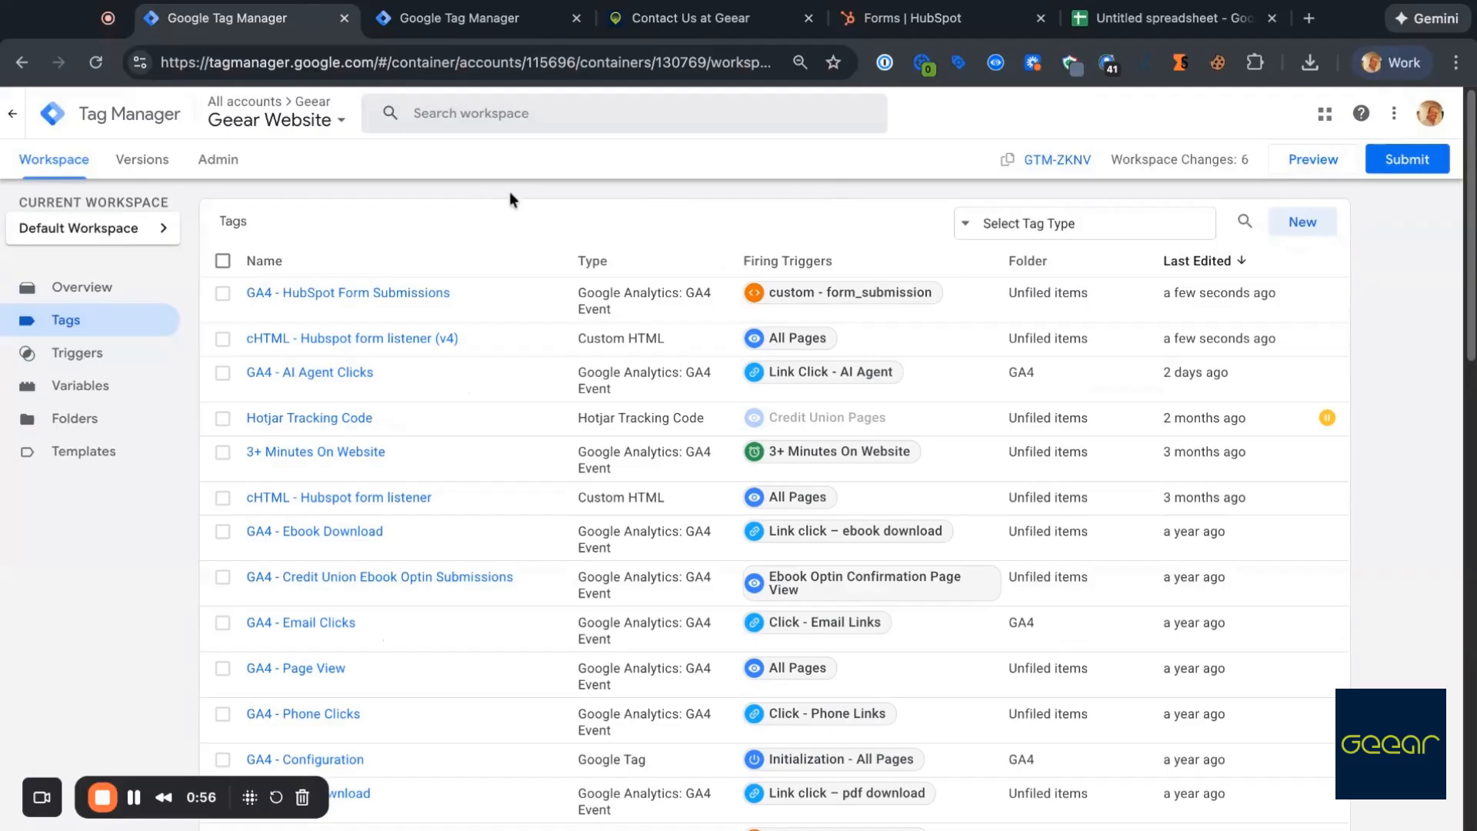
{"action": "left_click", "coordinate": [308, 296]}
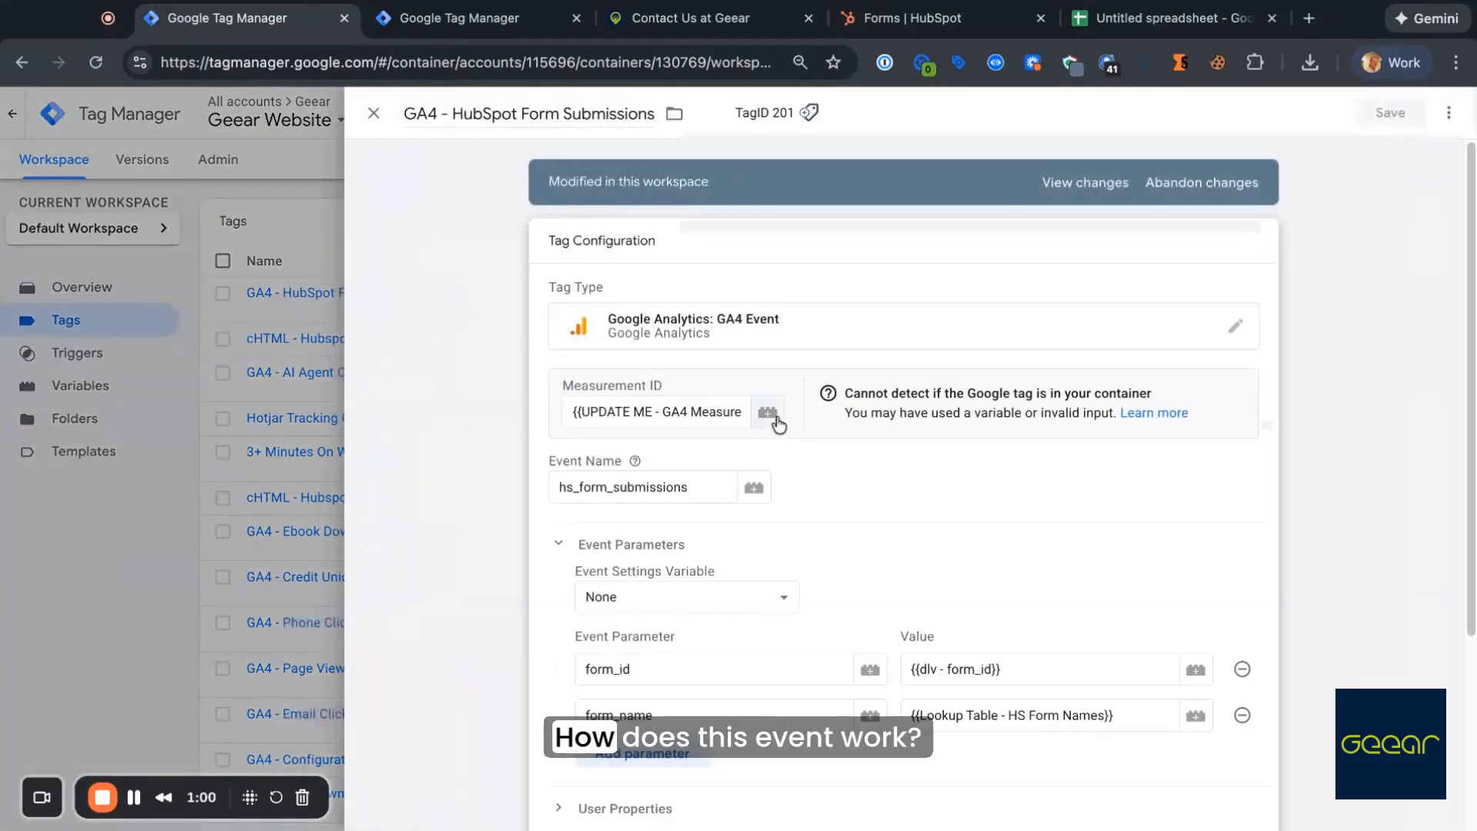
Step: Try G-1245677 as a sample measurement ID in the GA4 event tag and clear the field again
{"action": "scroll", "coordinate": [616, 323], "scroll_direction": "down", "scroll_amount": 1}
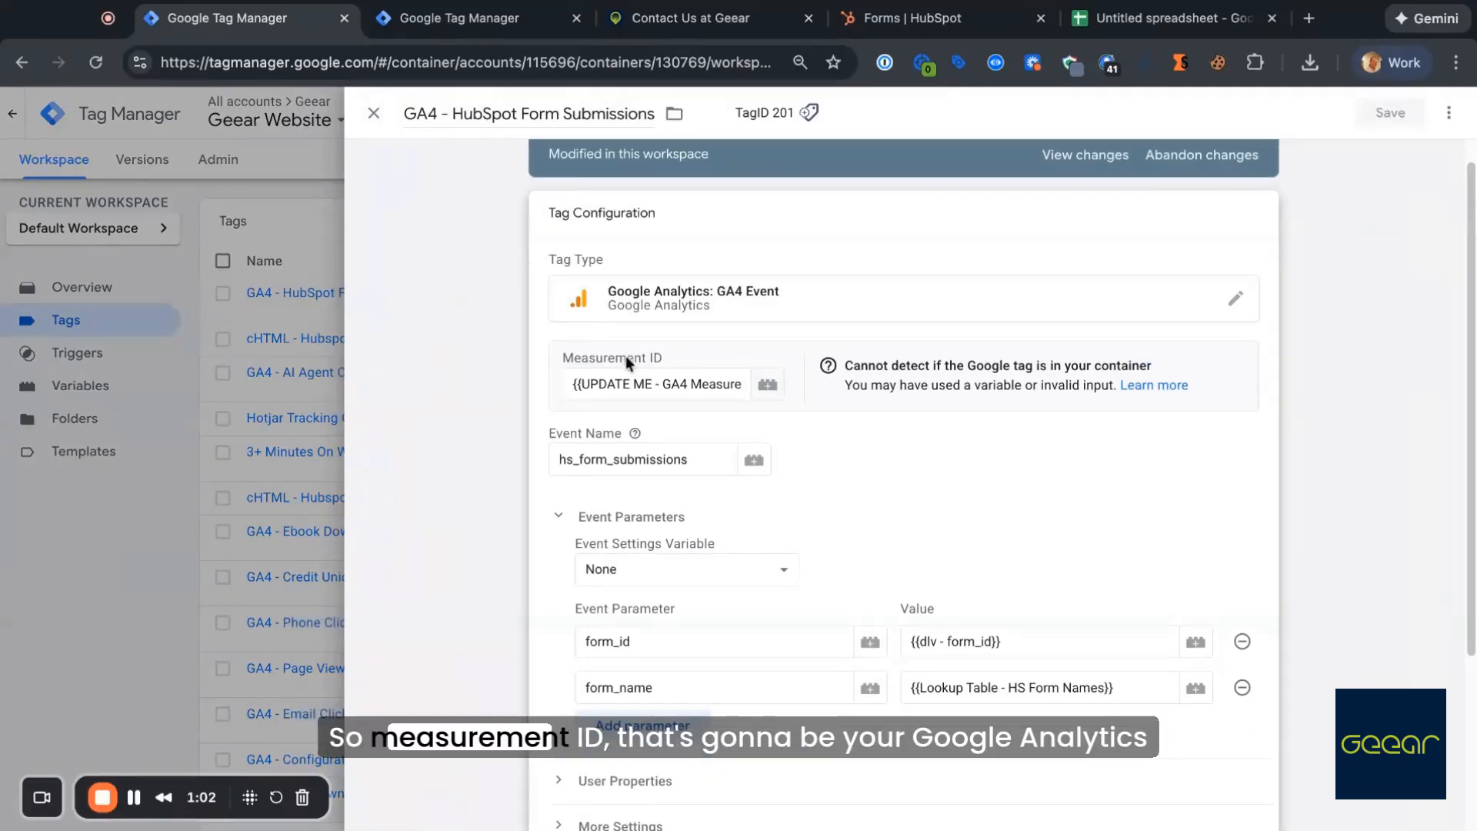
{"action": "triple_click", "coordinate": [687, 382]}
{"action": "type", "text": "G-1245677"}
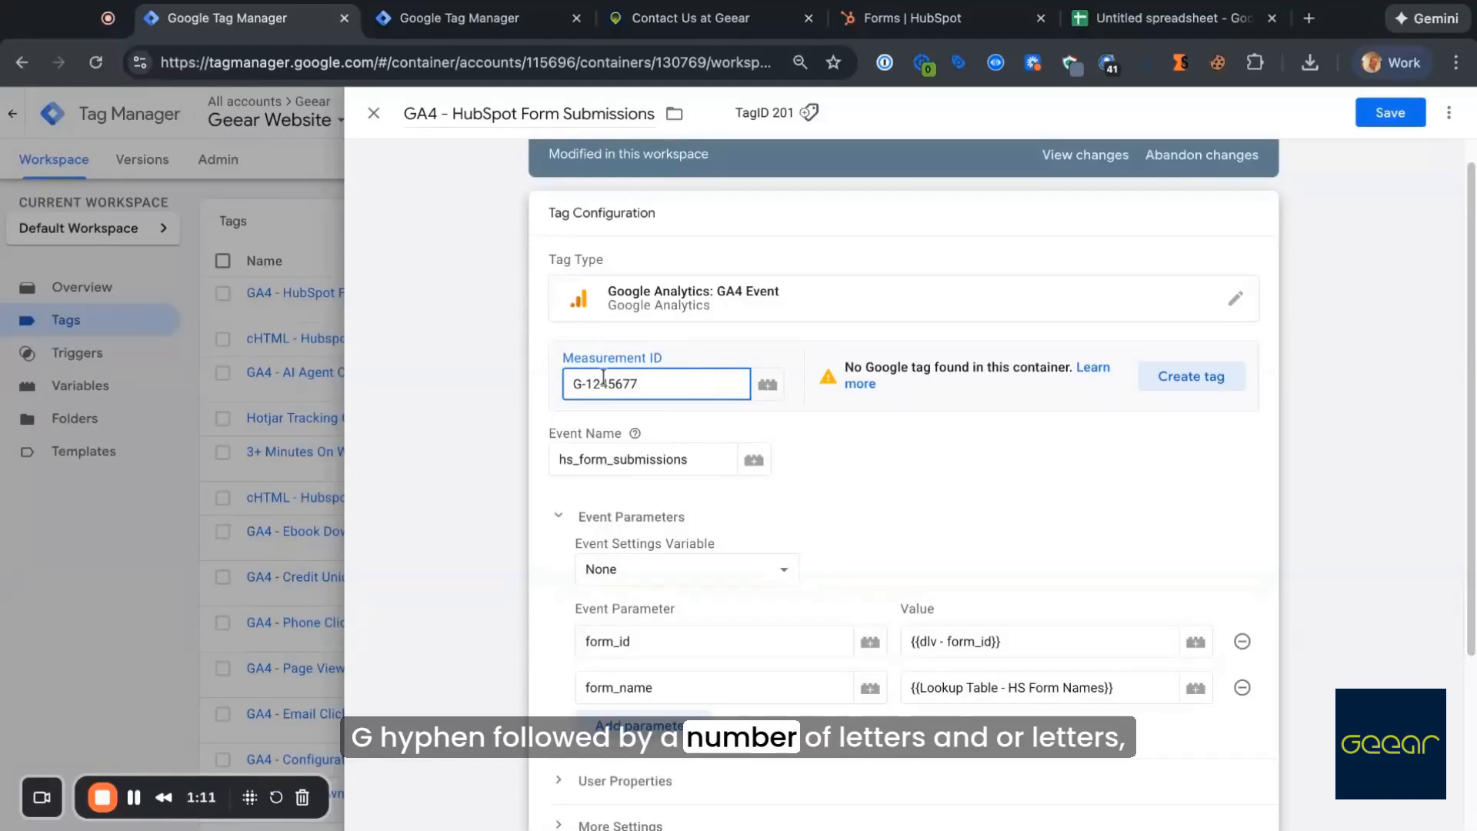
{"action": "left_click_drag", "start_coordinate": [606, 384], "coordinate": [726, 382]}
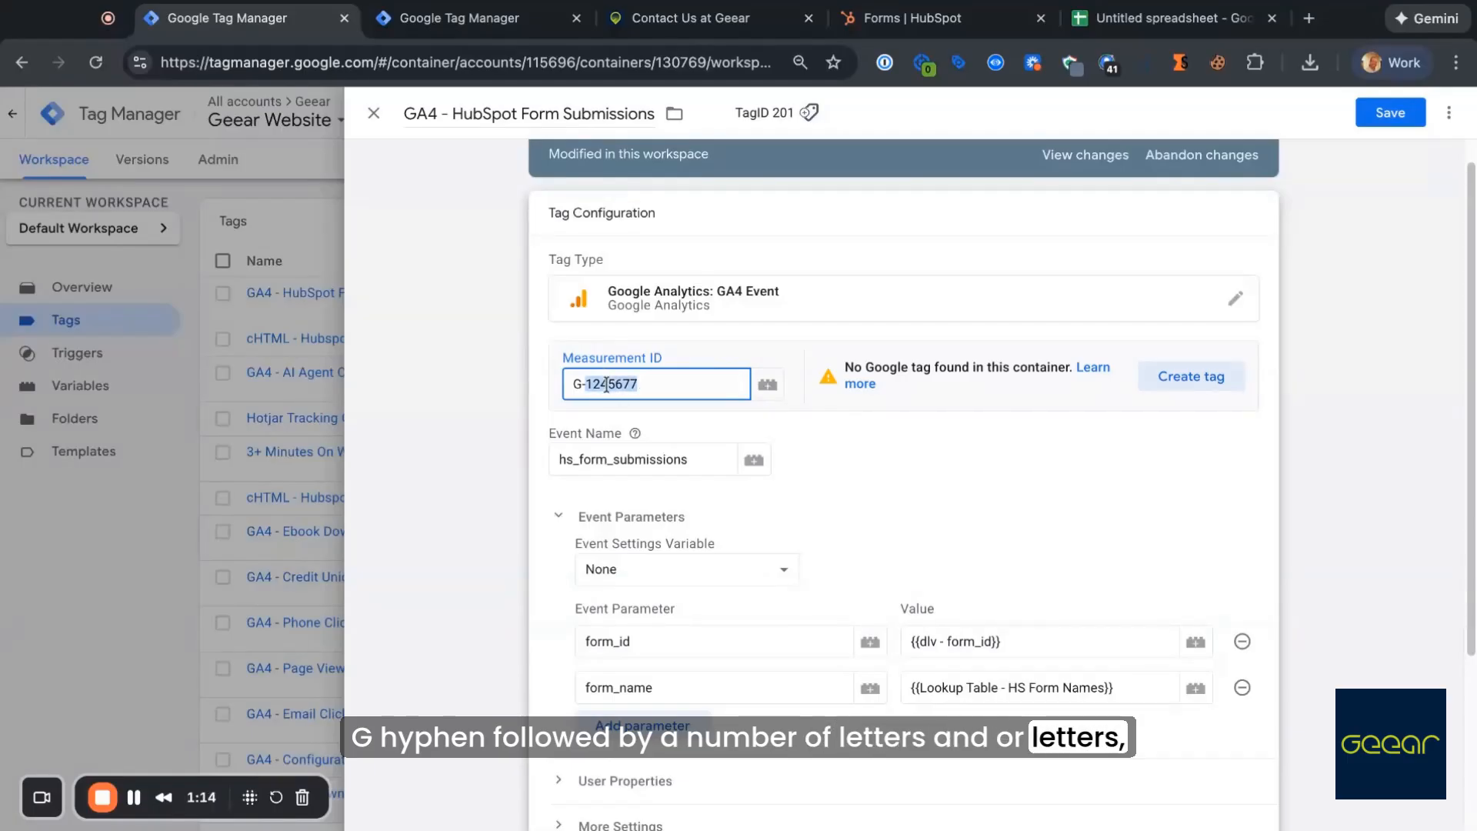
{"action": "type", "text": "456"}
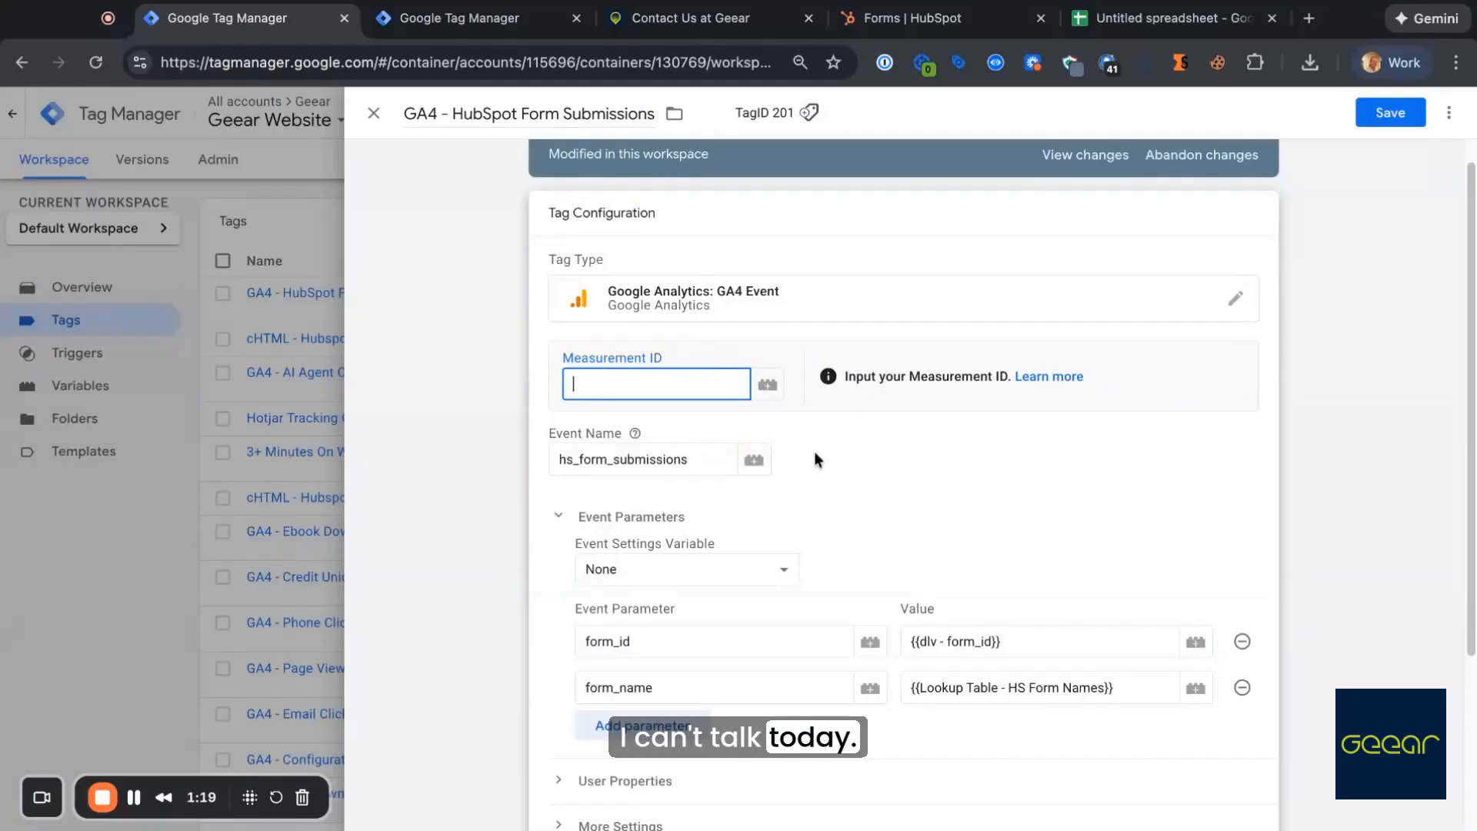
Step: Review the tag's event name and parameters, and open its custom - form_submission firing trigger to examine the custom event configuration
{"action": "scroll", "coordinate": [814, 451], "scroll_direction": "down", "scroll_amount": 1}
{"action": "scroll", "coordinate": [630, 446], "scroll_direction": "down", "scroll_amount": 2}
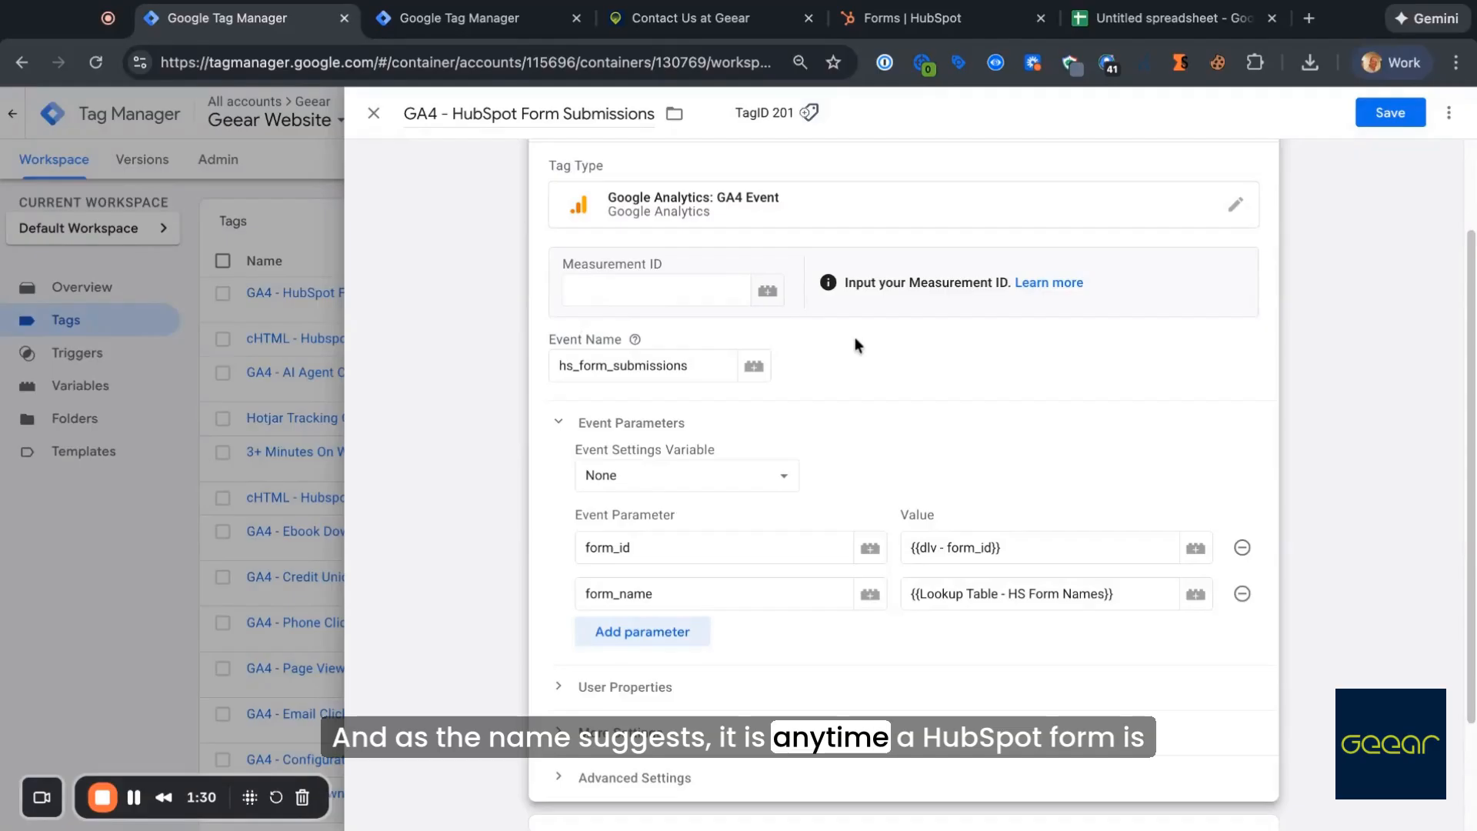
{"action": "scroll", "coordinate": [770, 454], "scroll_direction": "down", "scroll_amount": 2}
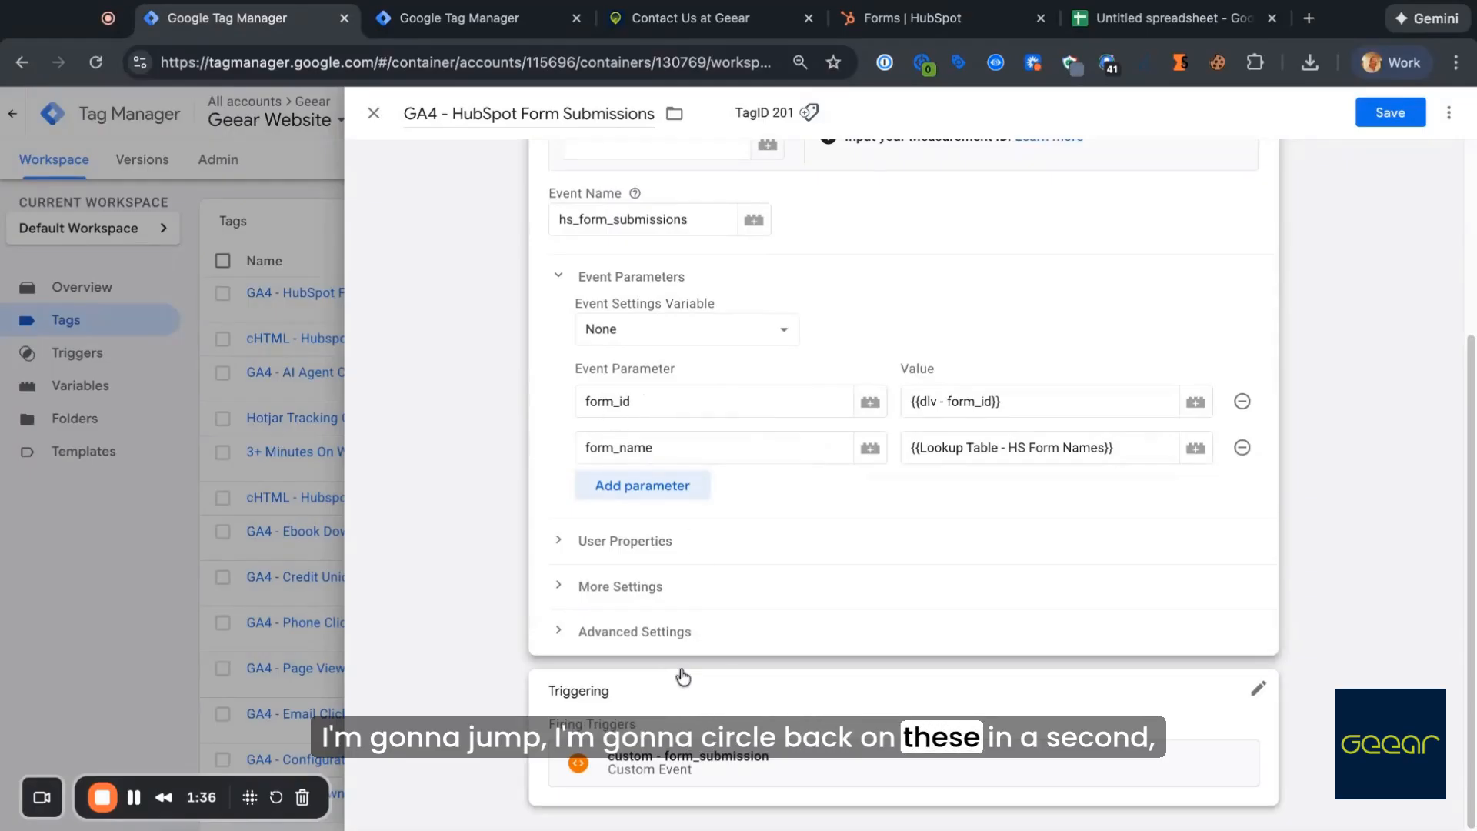
{"action": "left_click", "coordinate": [847, 701]}
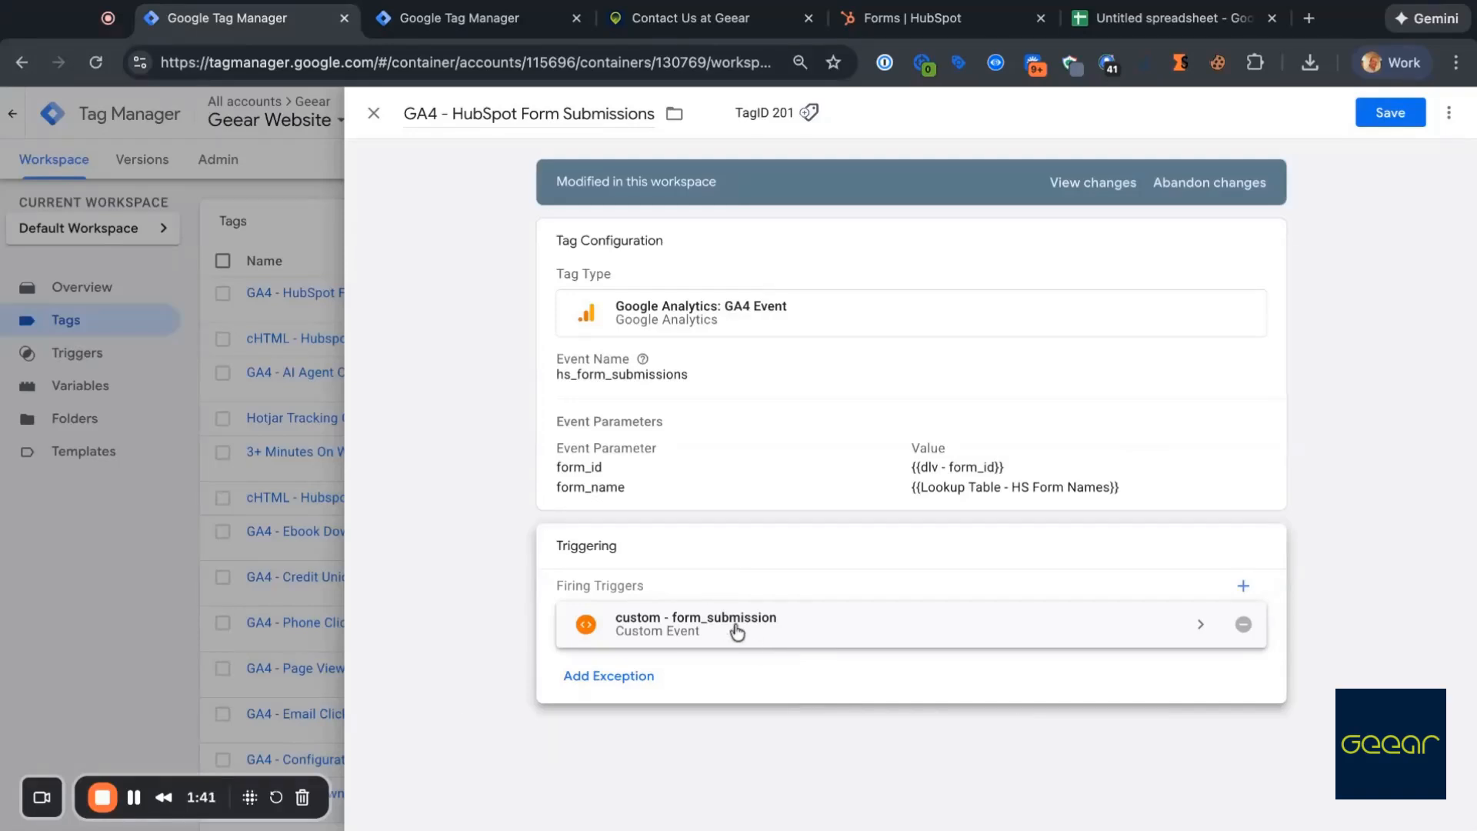
{"action": "left_click", "coordinate": [737, 629]}
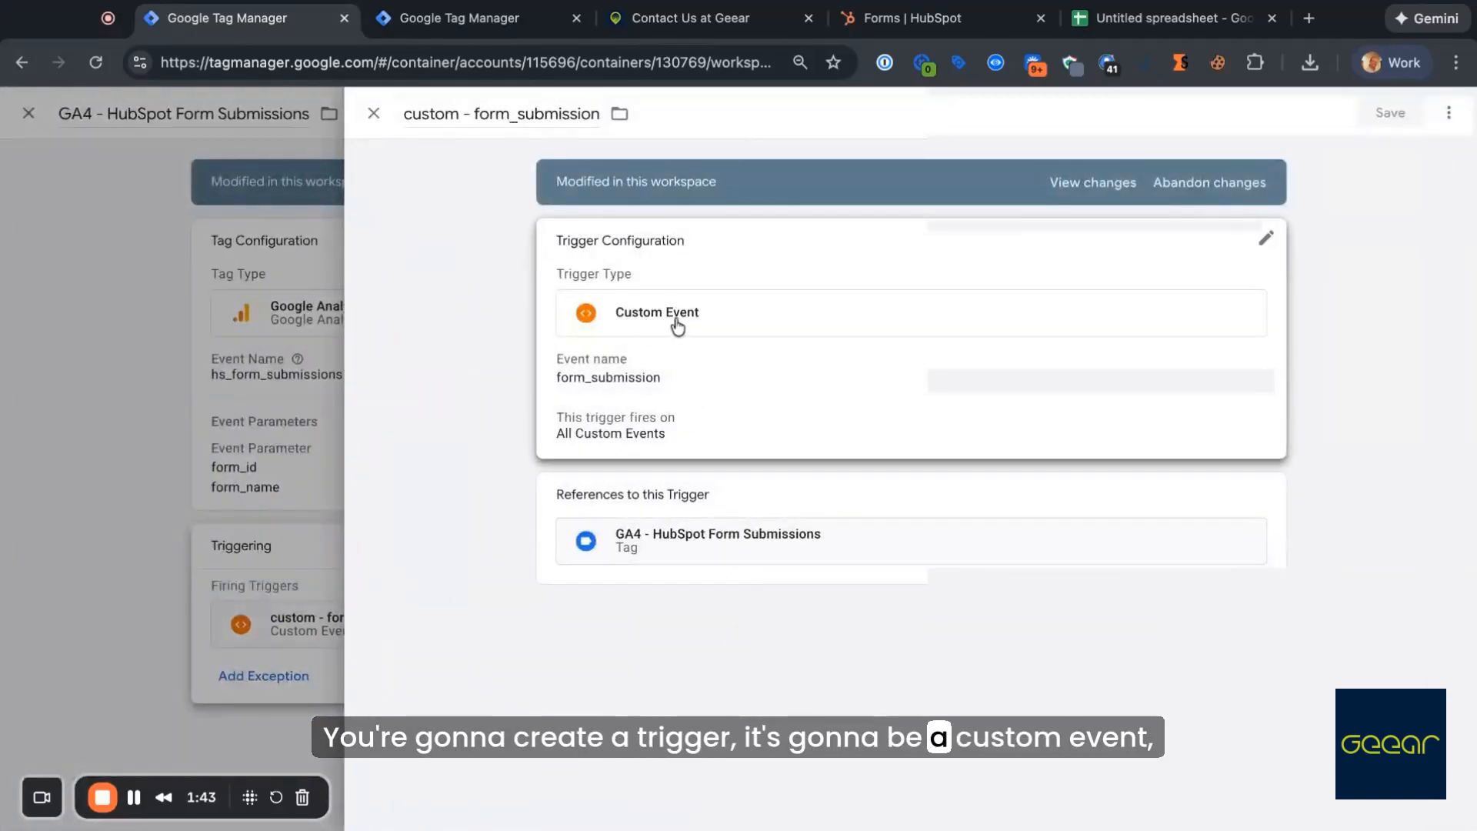
{"action": "left_click", "coordinate": [718, 373]}
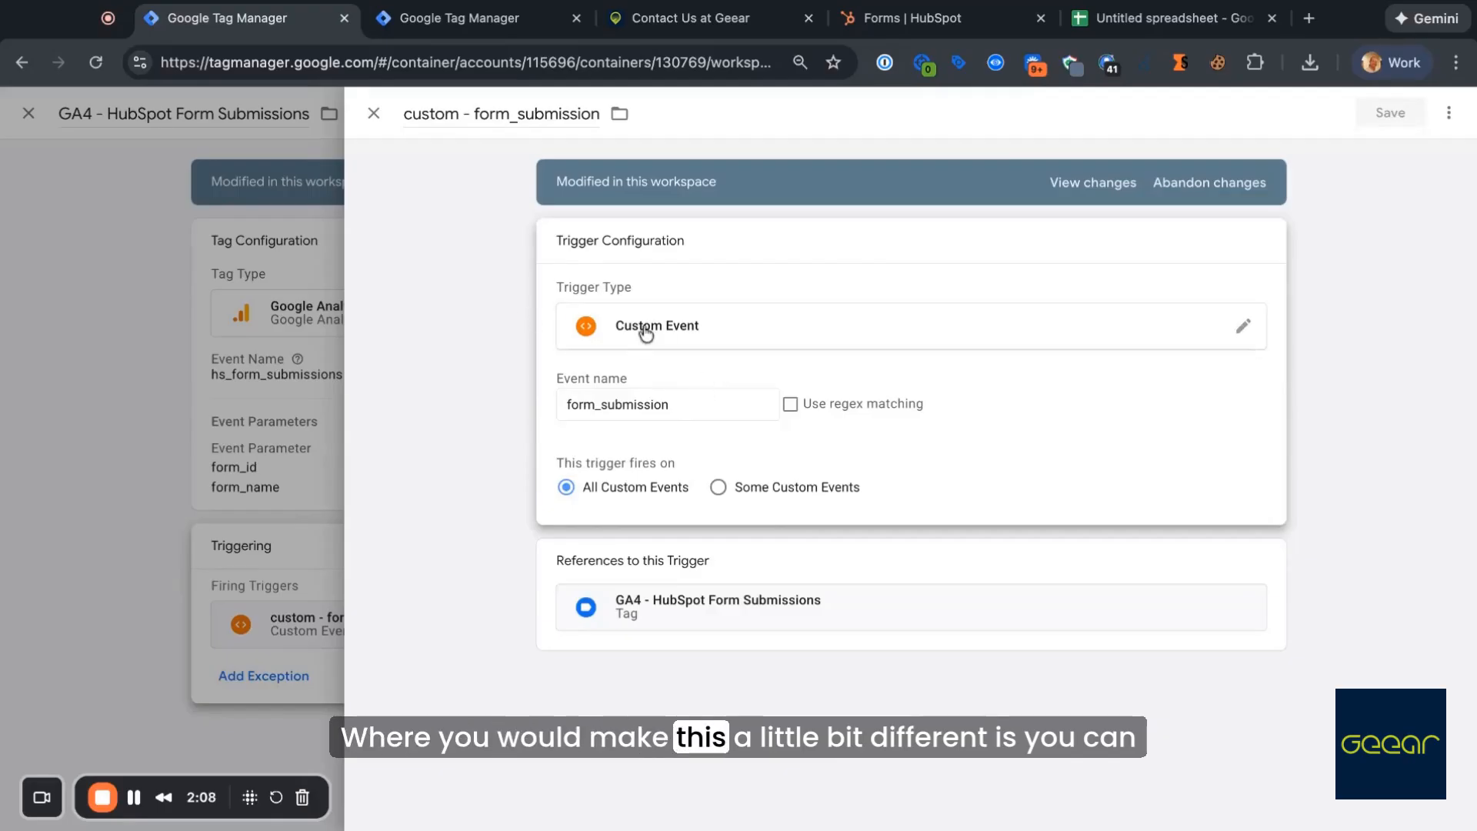
{"action": "left_click", "coordinate": [1313, 155]}
Step: Duplicate the form submission trigger and name the copy "custom - Contact Us form_submission"
{"action": "left_click", "coordinate": [1457, 122]}
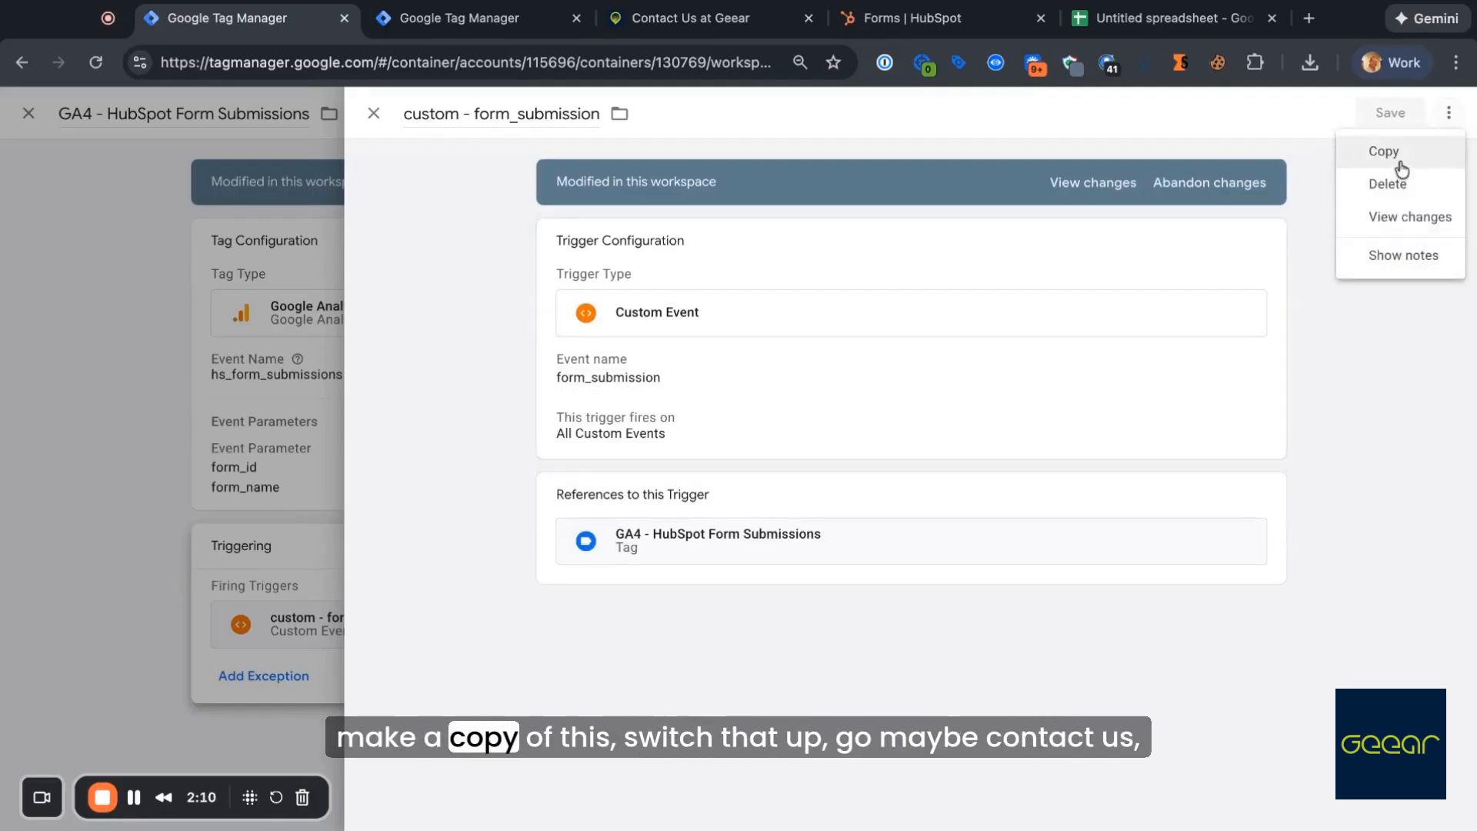
{"action": "left_click", "coordinate": [1405, 153]}
{"action": "left_click", "coordinate": [468, 114]}
{"action": "key", "text": "shift+Home"}
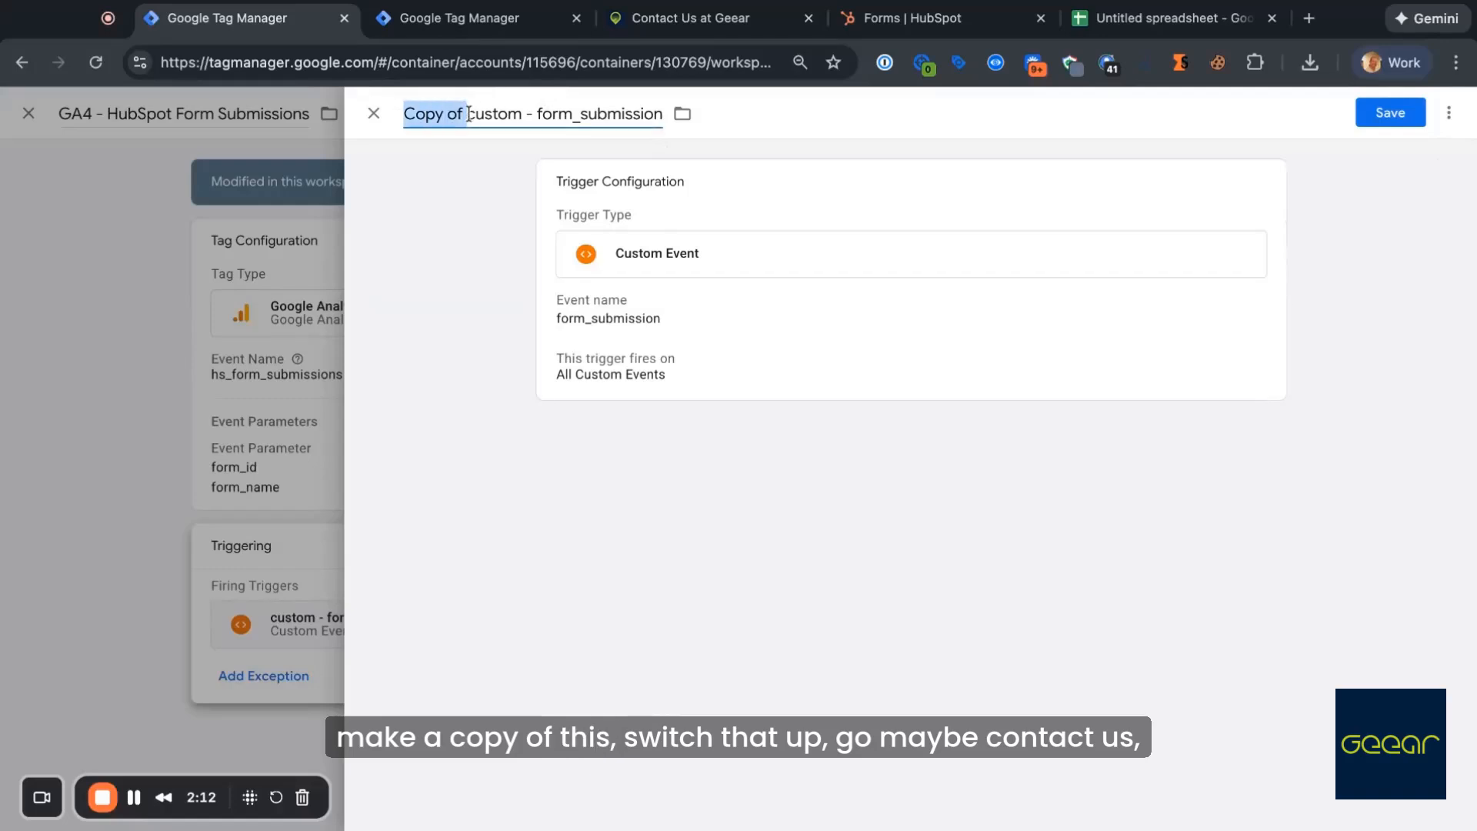
{"action": "key", "text": "BackSpace"}
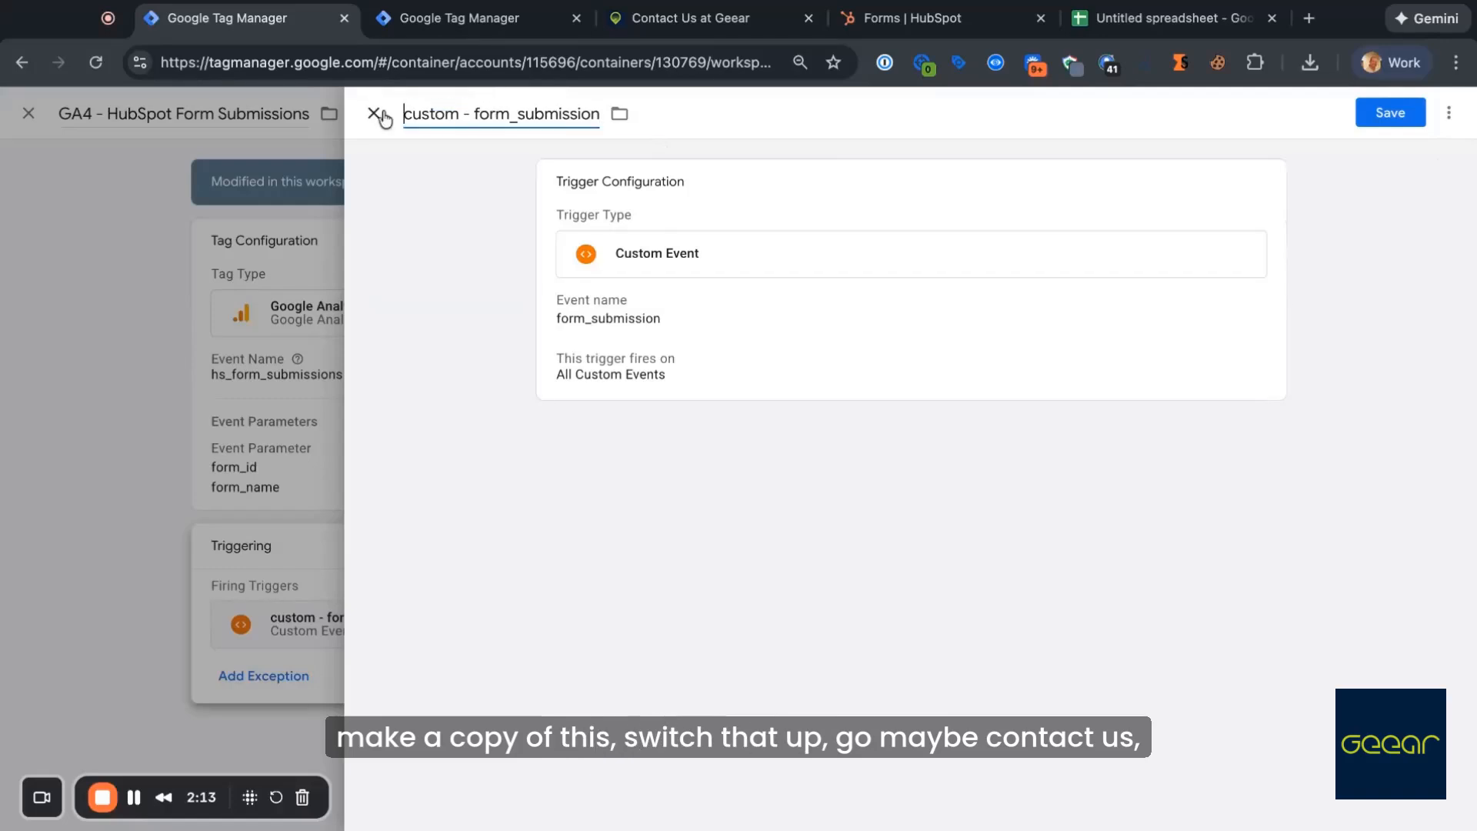
{"action": "left_click", "coordinate": [475, 112]}
{"action": "type", "text": "Contact U"}
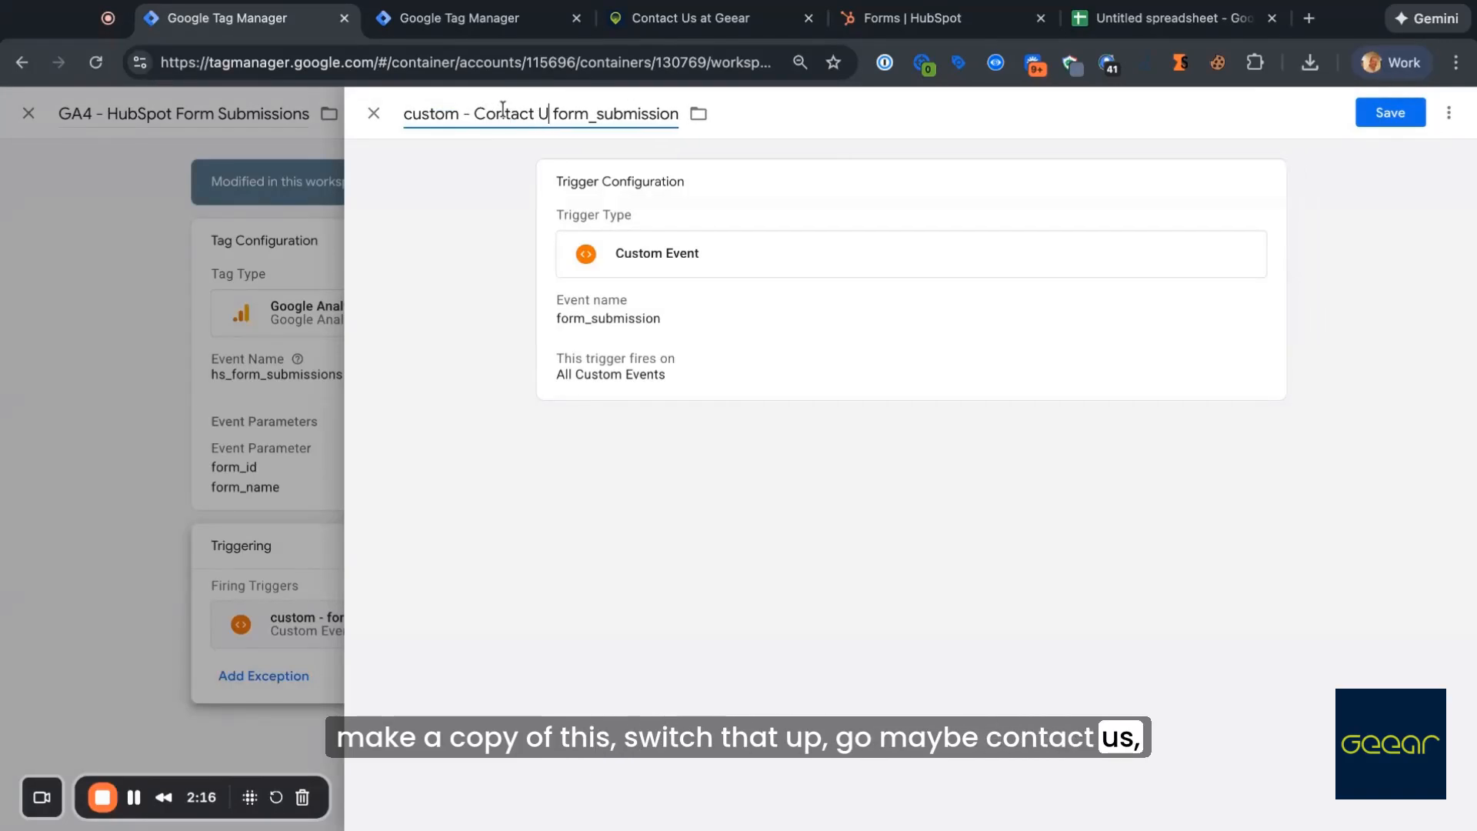
{"action": "type", "text": "s"}
Step: Try limiting the copied trigger to some custom events with a {{dlv - form_id}} contains condition, and discard the copy
{"action": "left_click", "coordinate": [728, 353]}
{"action": "left_click", "coordinate": [765, 428]}
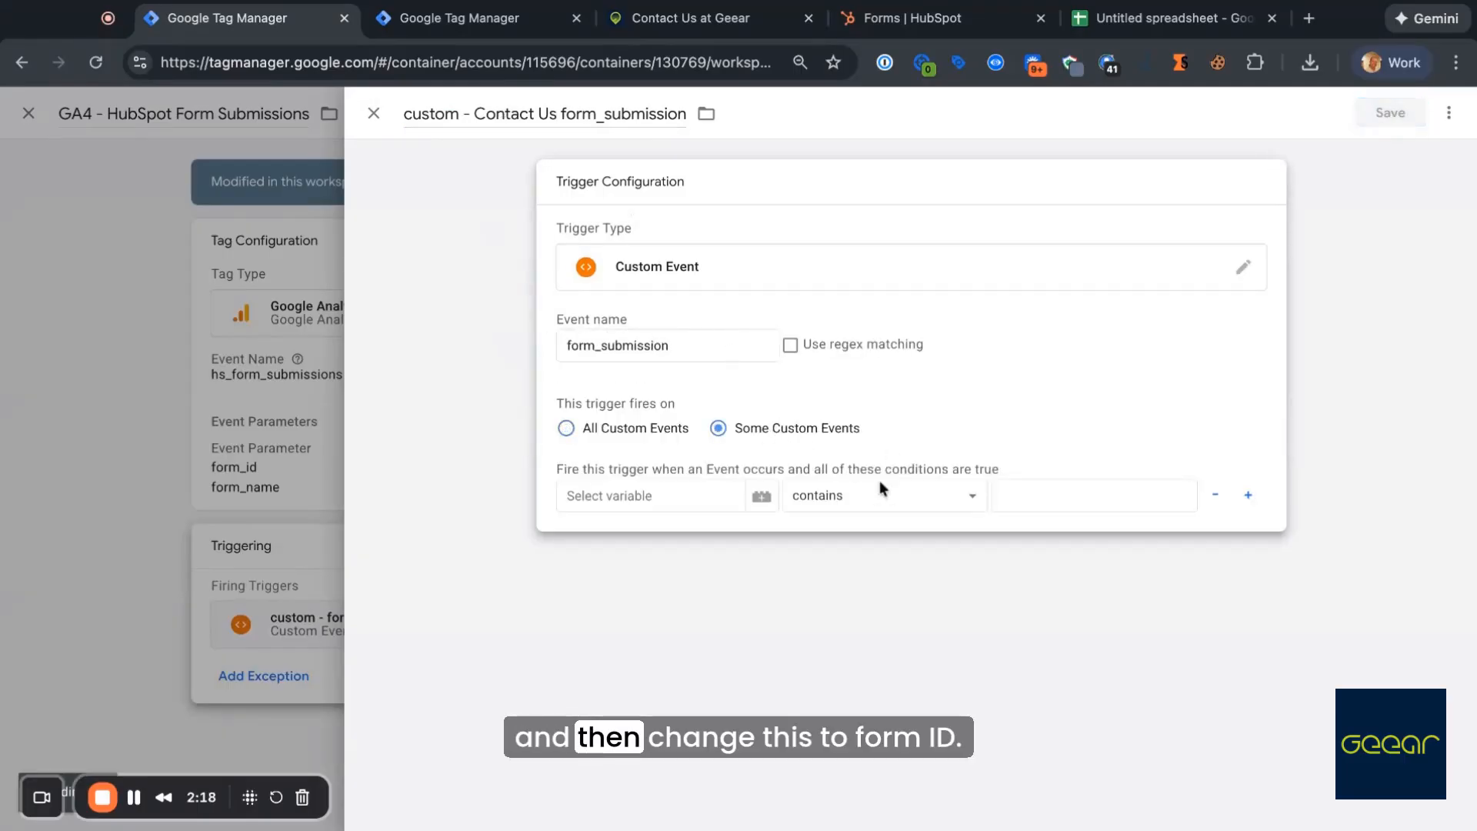
{"action": "left_click", "coordinate": [635, 493]}
{"action": "scroll", "coordinate": [732, 658], "scroll_direction": "down", "scroll_amount": 3}
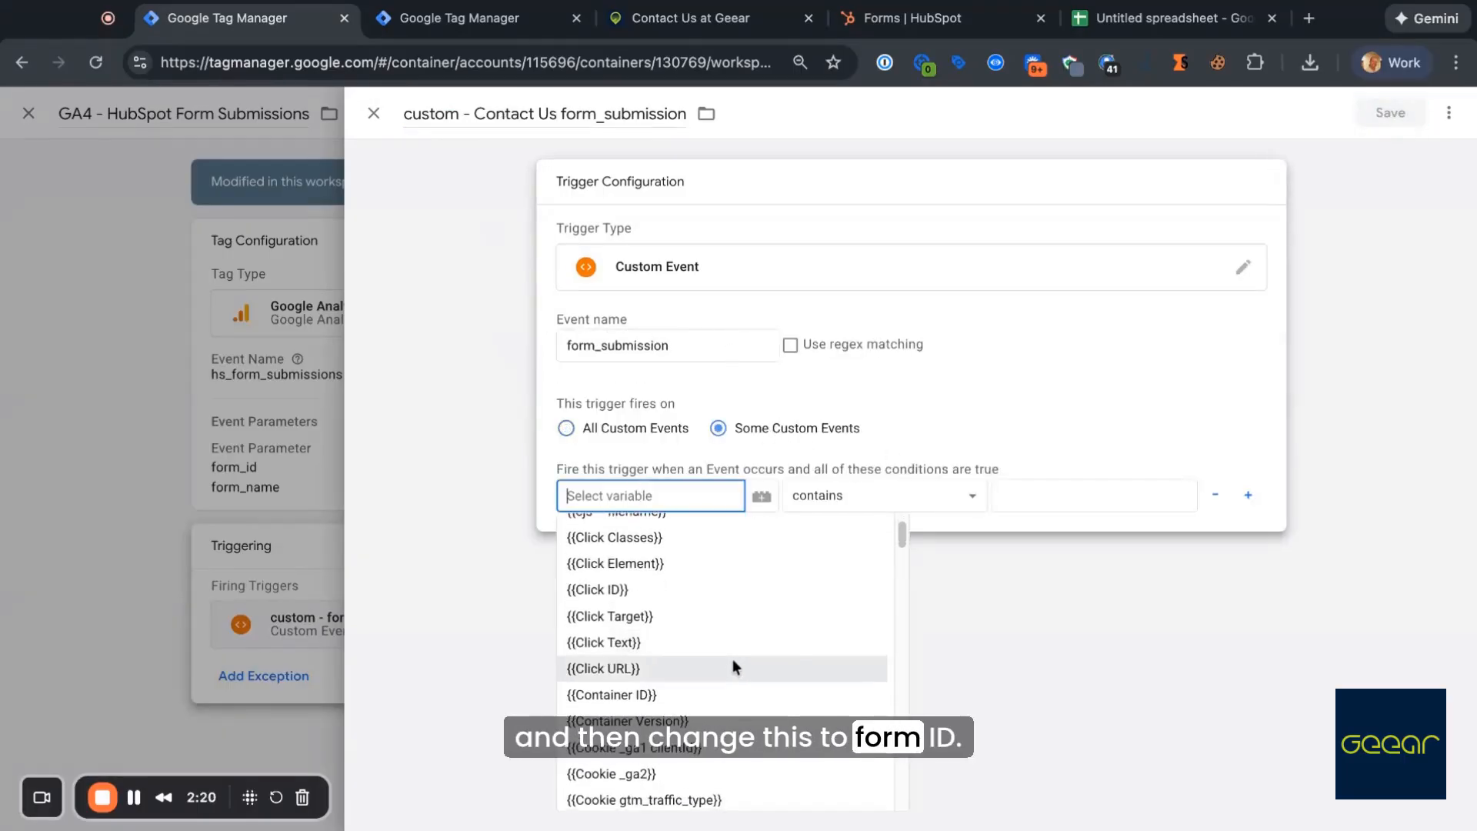
{"action": "scroll", "coordinate": [746, 677], "scroll_direction": "down", "scroll_amount": 2}
{"action": "left_click", "coordinate": [727, 656]}
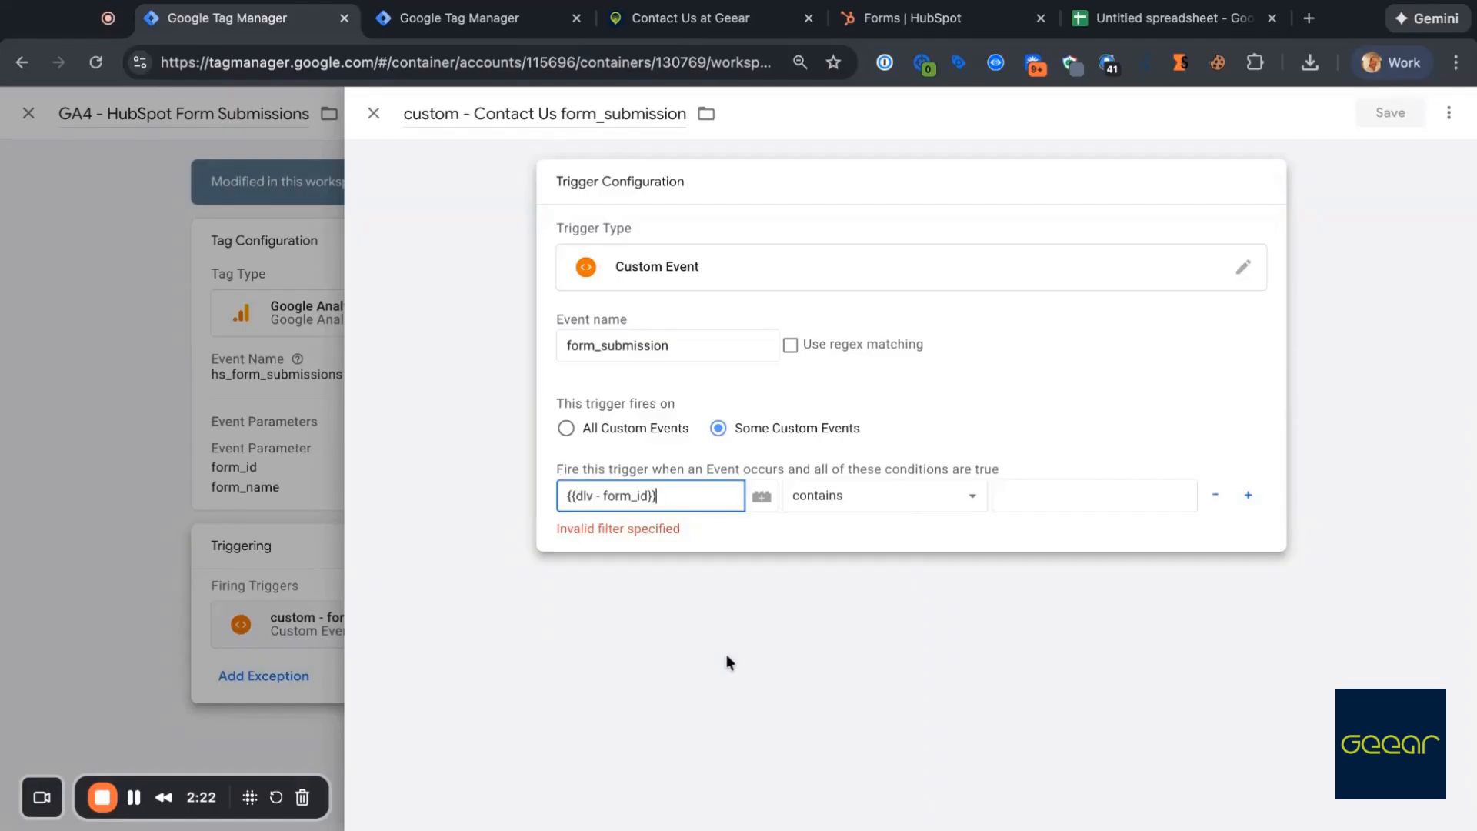
{"action": "left_click", "coordinate": [1065, 500]}
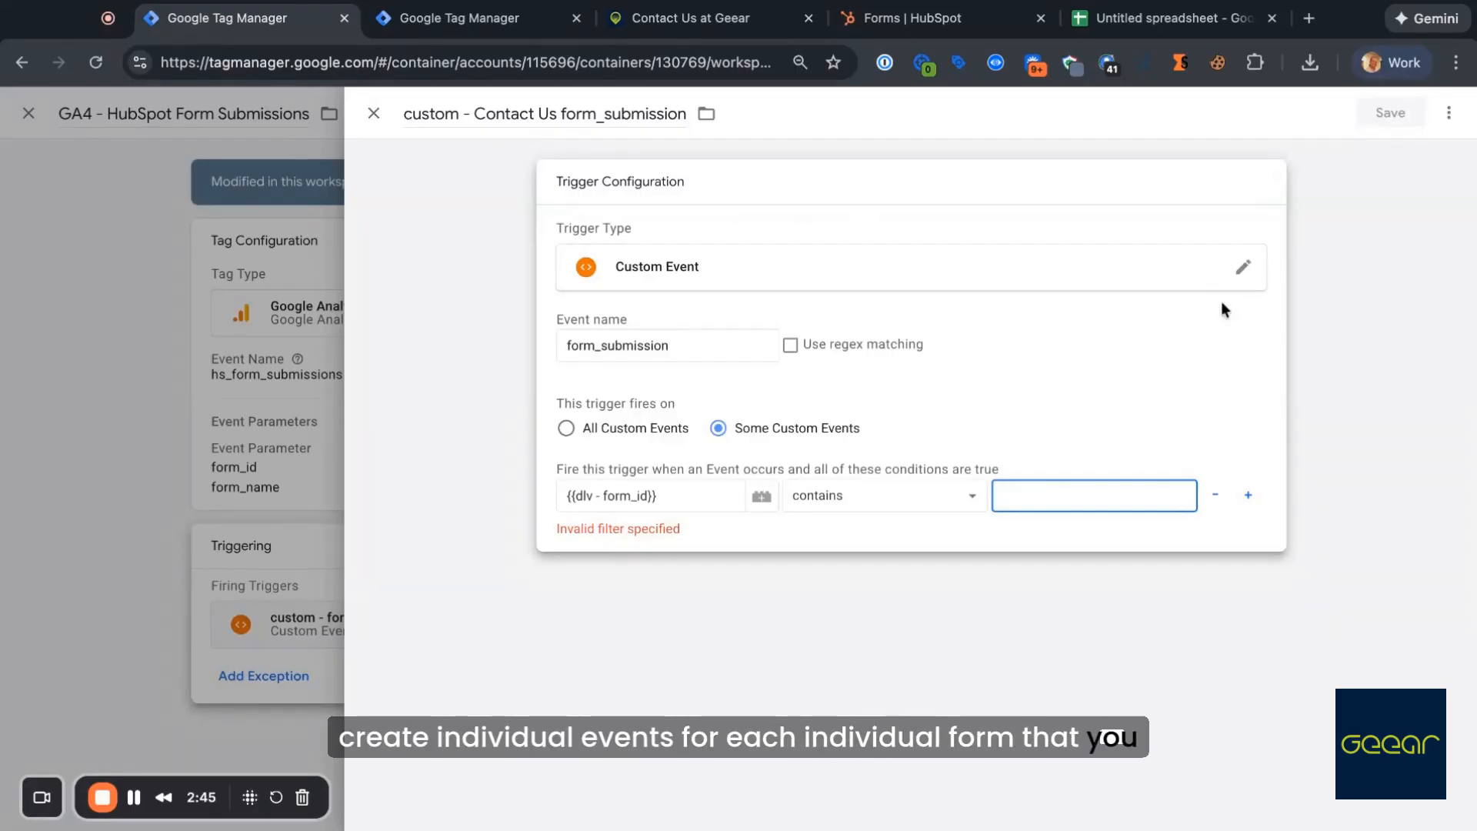
{"action": "left_click", "coordinate": [374, 113]}
{"action": "left_click", "coordinate": [851, 308]}
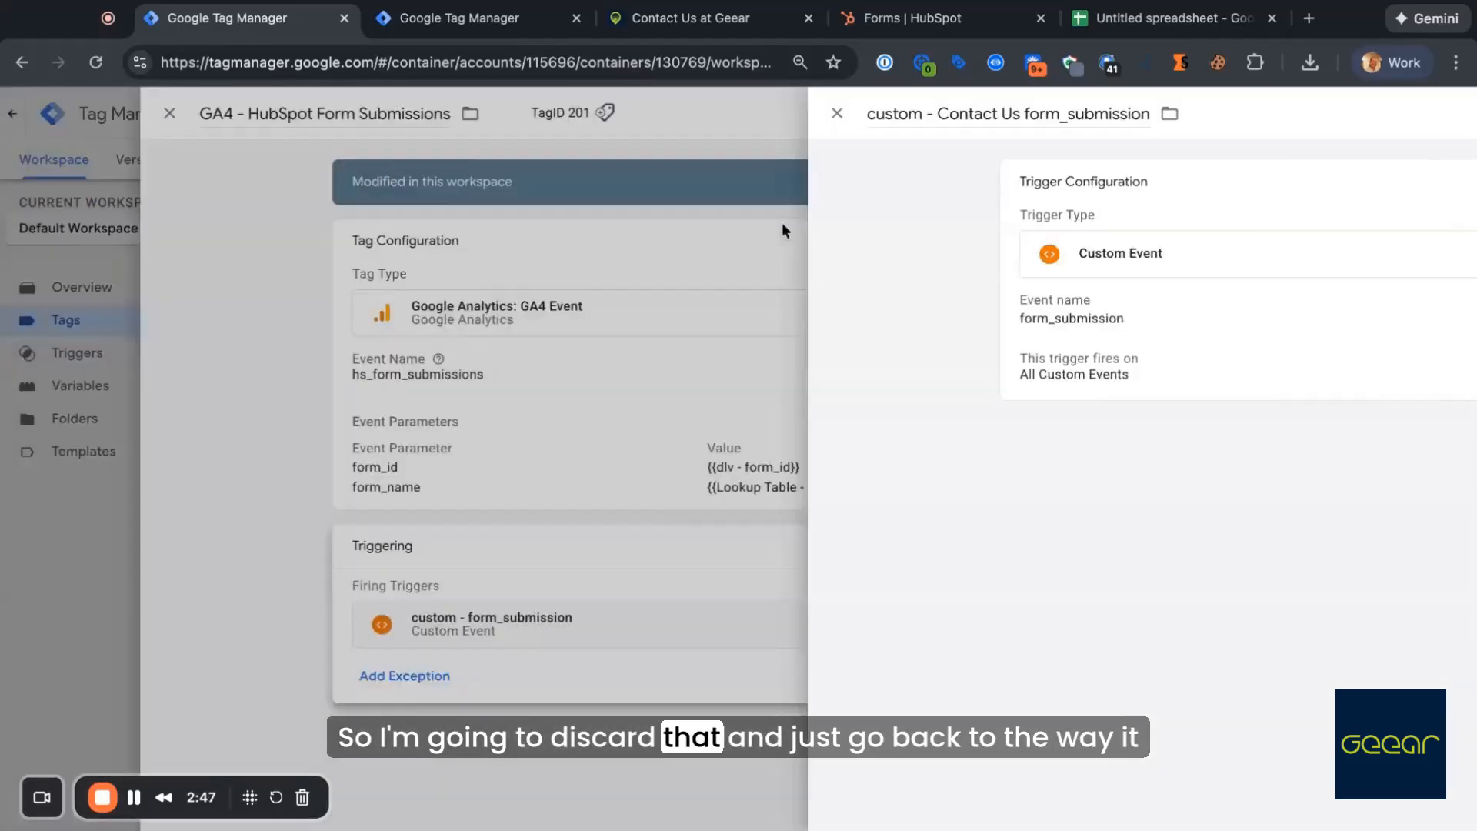
Step: Examine the form_id and form_name event parameters of the HubSpot submissions tag, and close it discarding the unsaved changes
{"action": "left_click", "coordinate": [702, 423]}
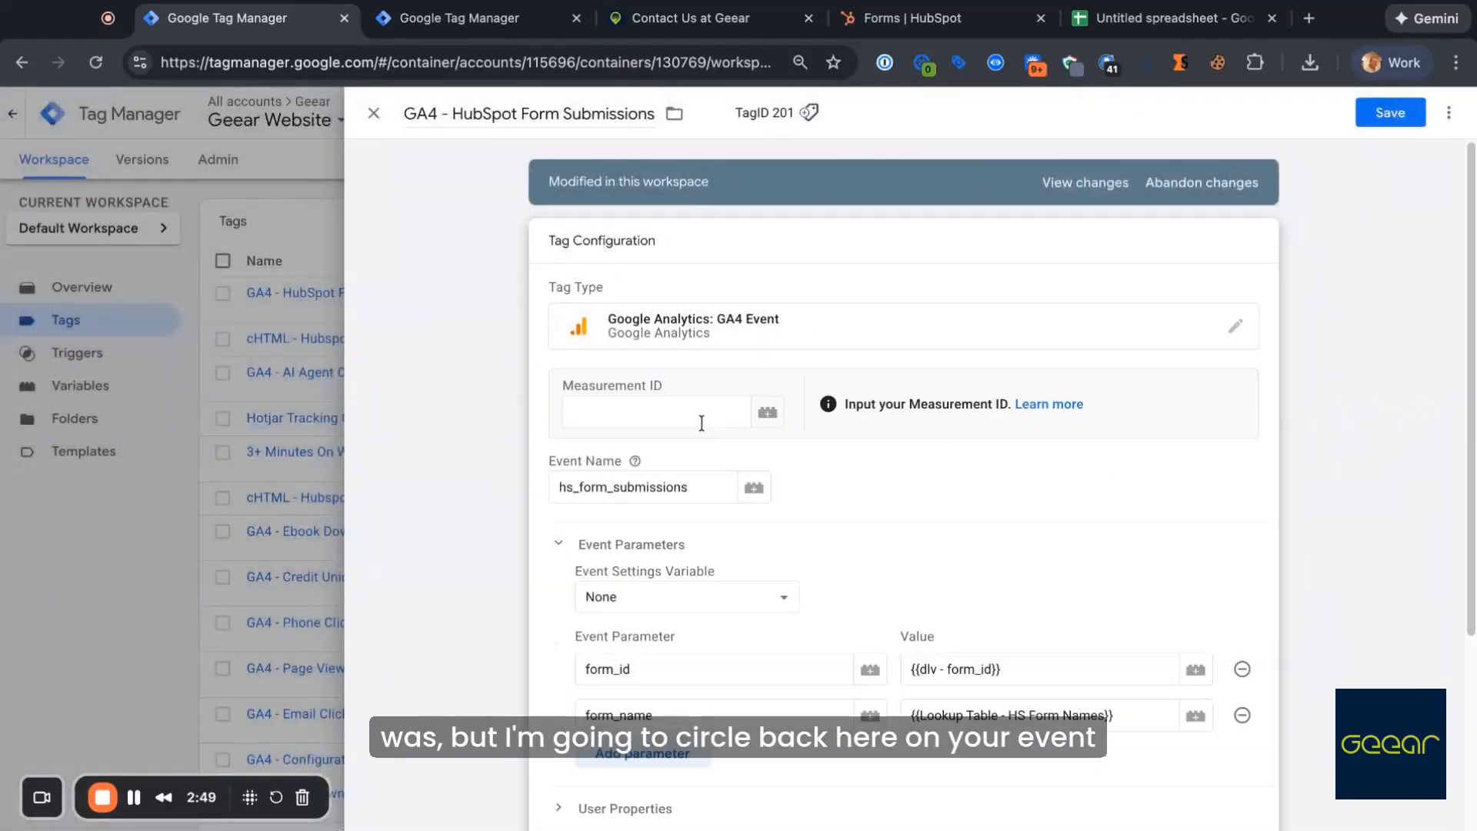
{"action": "scroll", "coordinate": [702, 422], "scroll_direction": "down", "scroll_amount": 3}
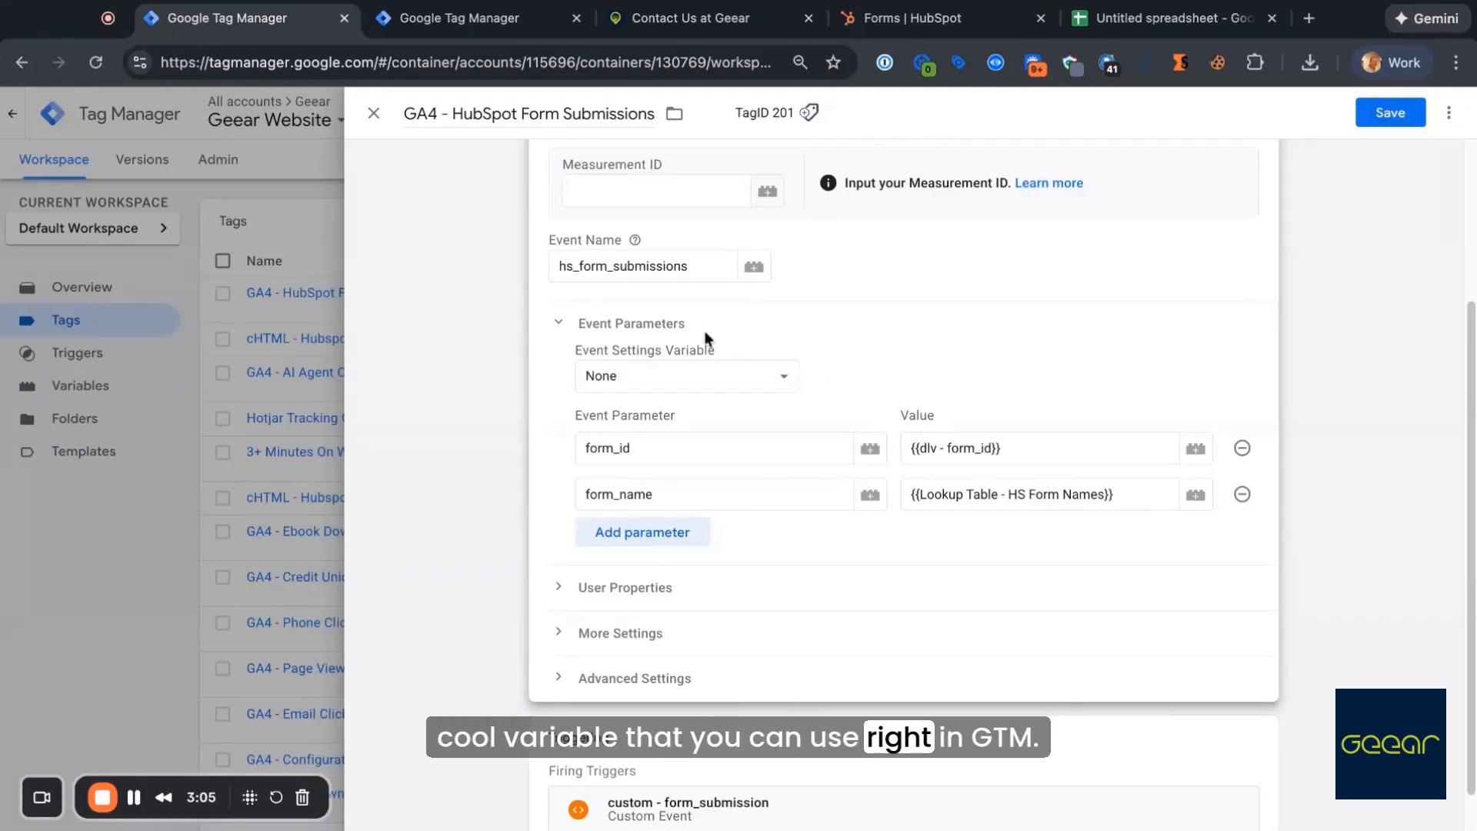
{"action": "scroll", "coordinate": [752, 505], "scroll_direction": "down", "scroll_amount": 1}
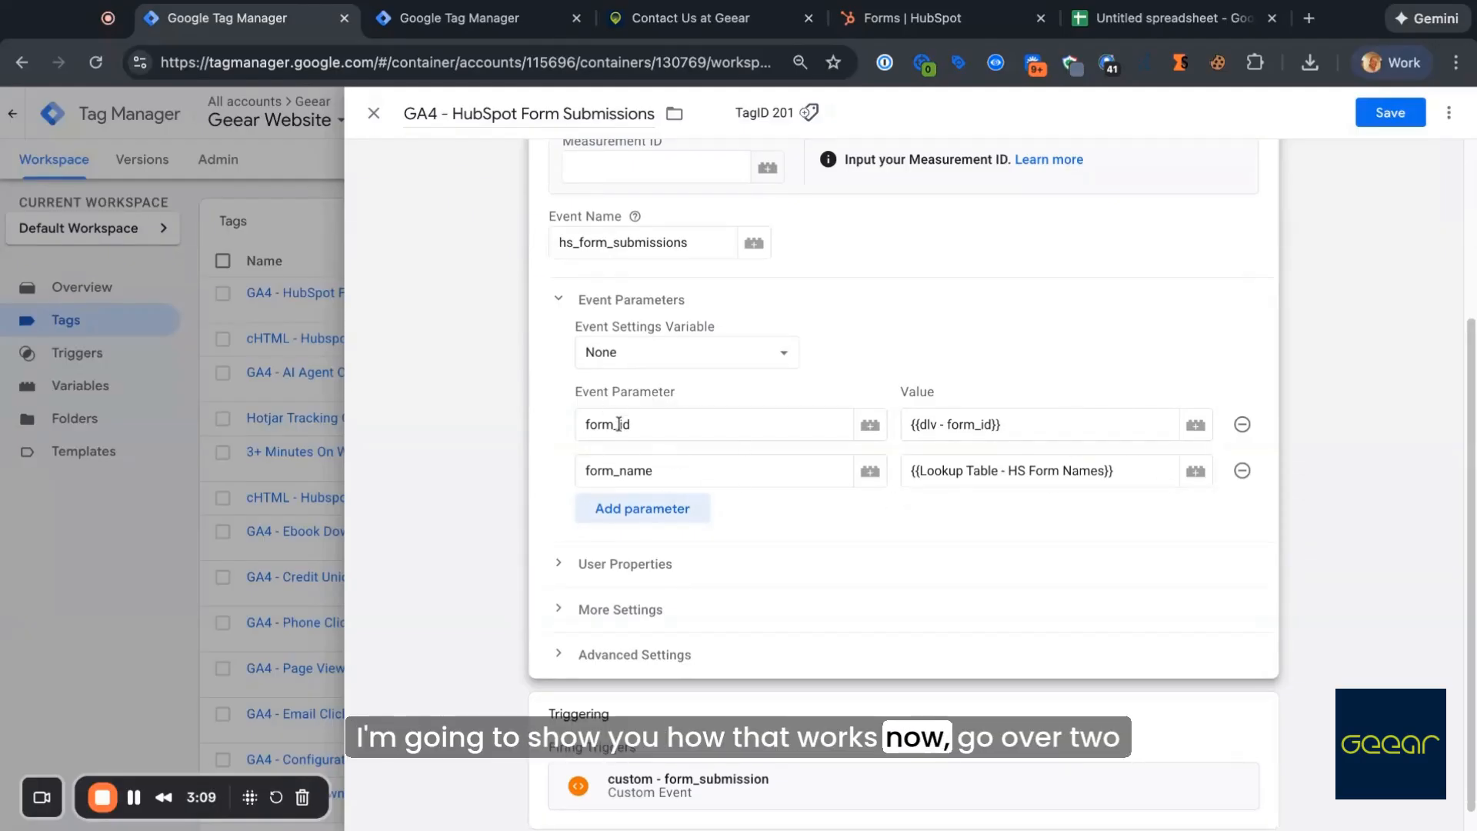
{"action": "left_click", "coordinate": [374, 115]}
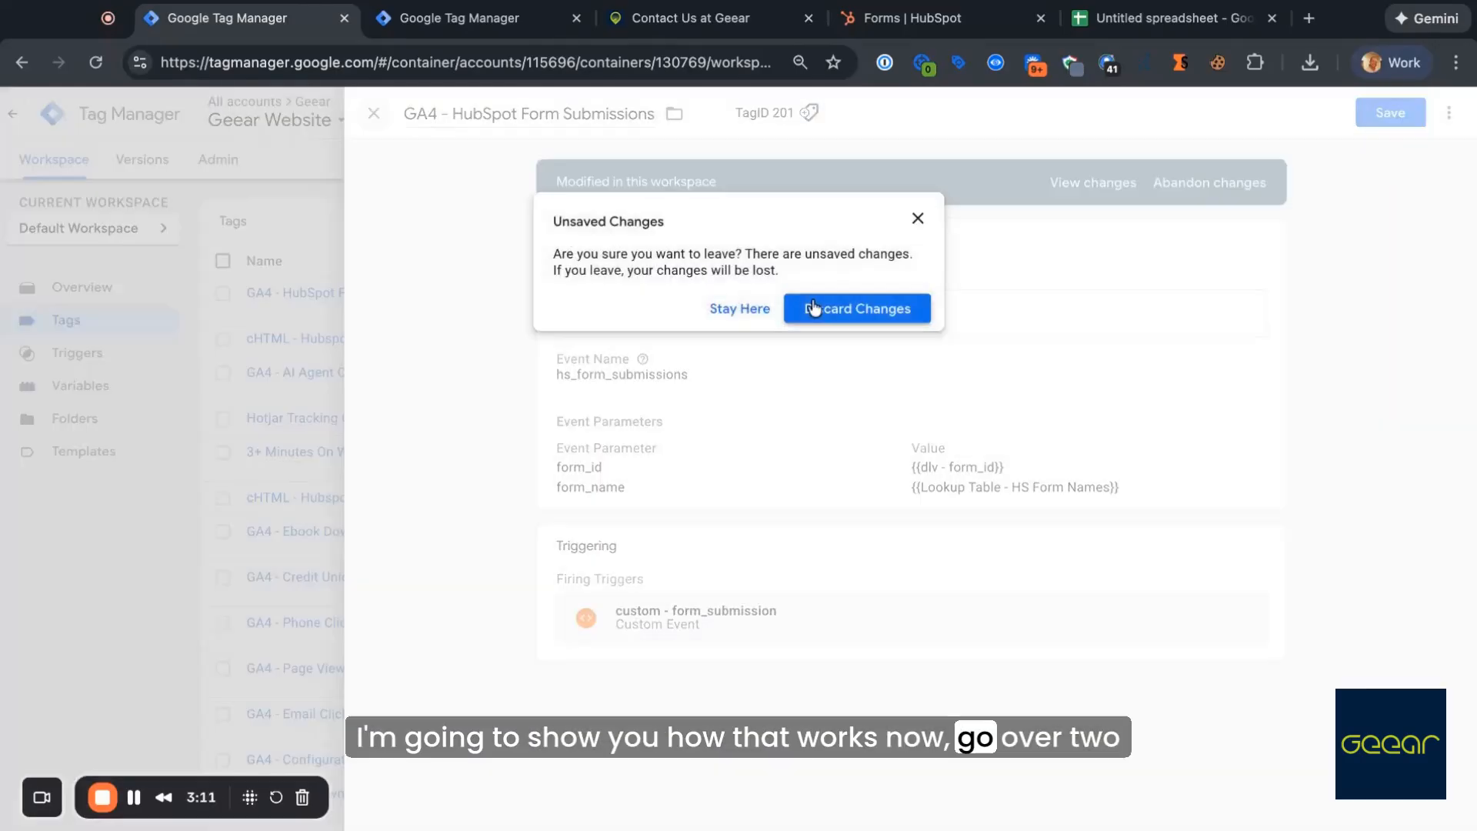
{"action": "left_click", "coordinate": [854, 307]}
Step: List the user-defined variables by most recently edited first and open the Lookup Table - HS Form Names variable
{"action": "left_click", "coordinate": [78, 389]}
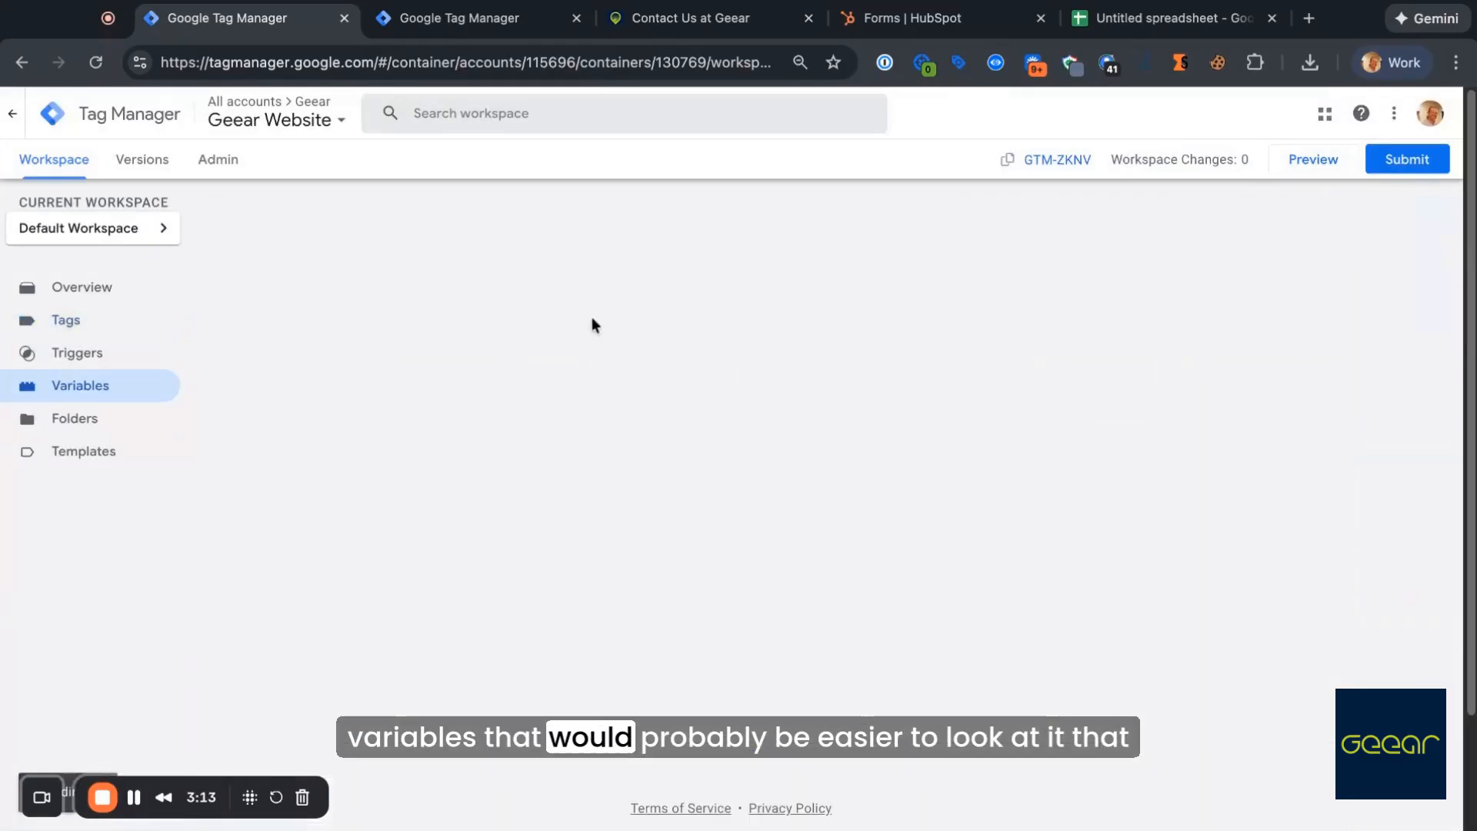
{"action": "scroll", "coordinate": [448, 339], "scroll_direction": "down", "scroll_amount": 1}
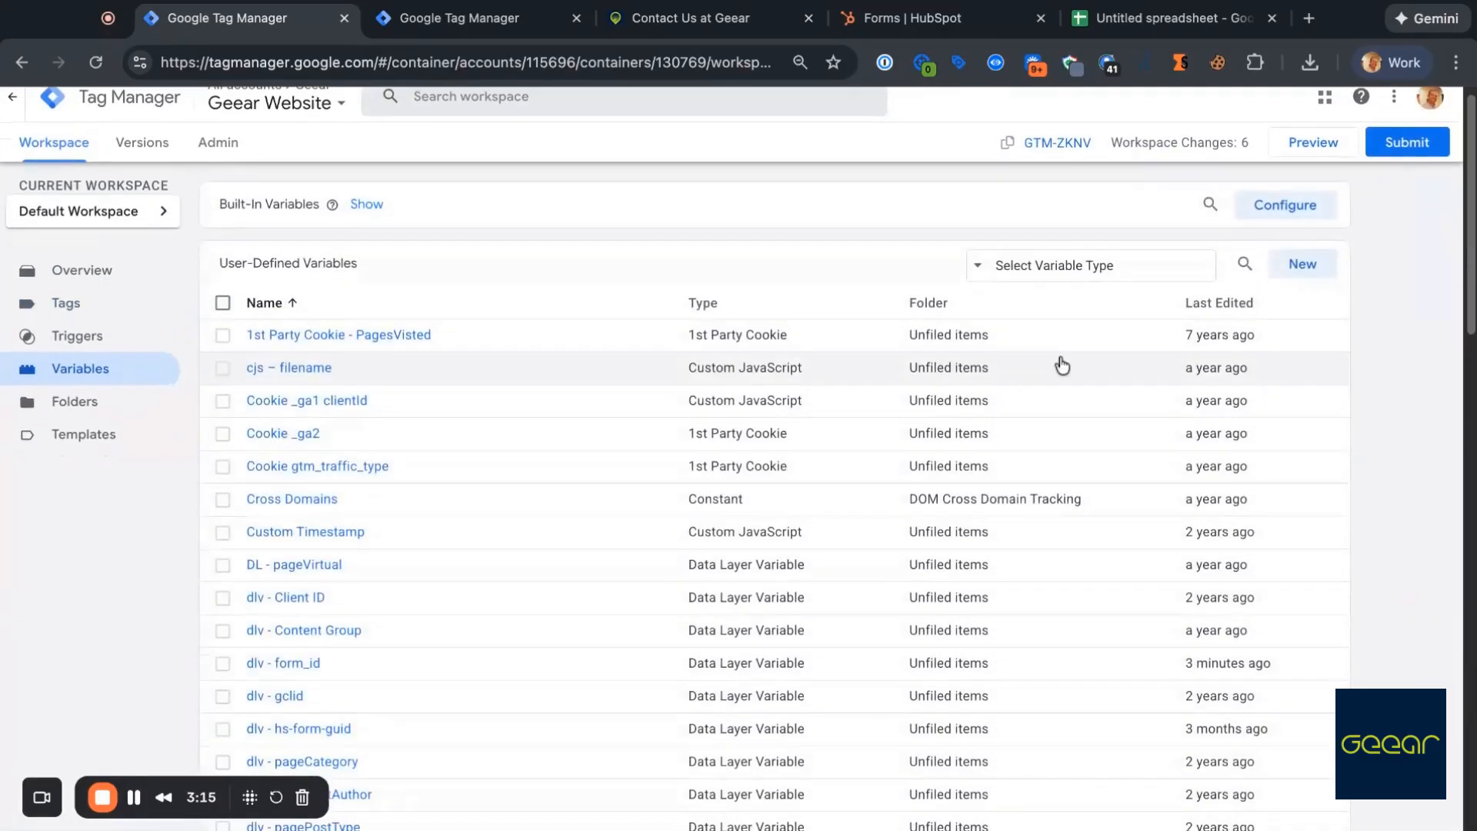
{"action": "left_click", "coordinate": [1191, 308]}
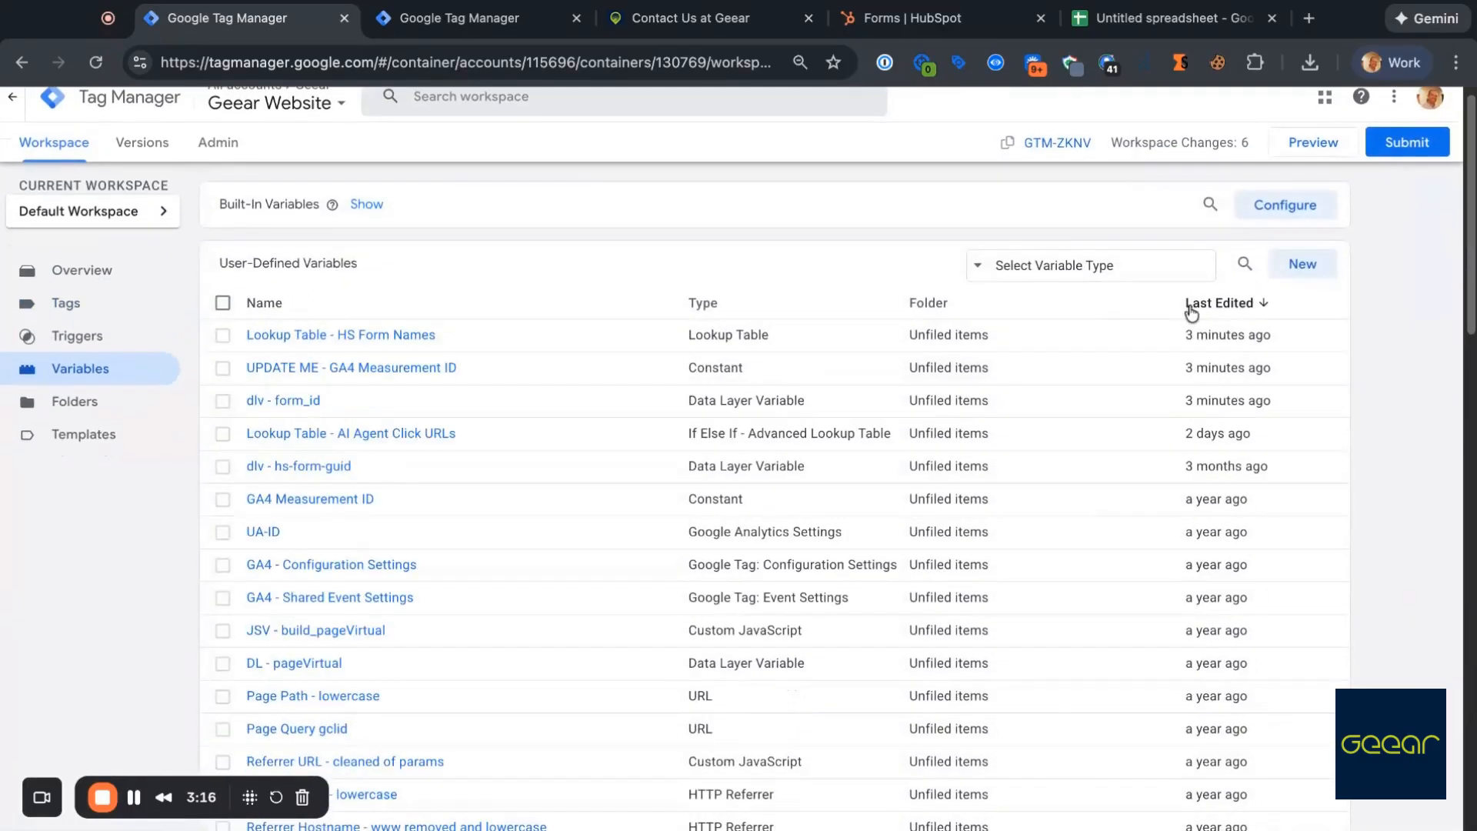
{"action": "left_click", "coordinate": [391, 336]}
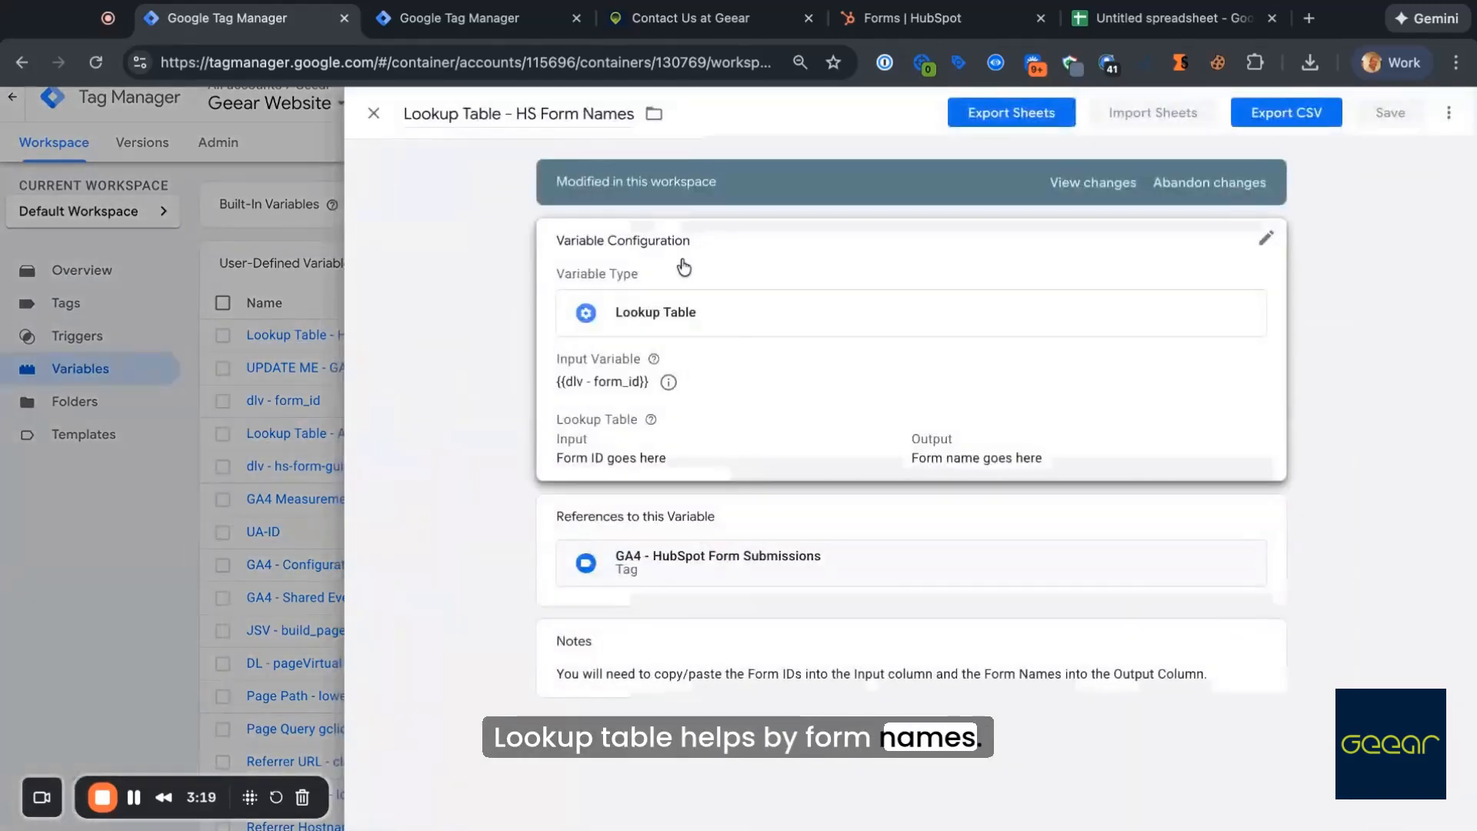
Step: Examine the lookup table's input variable and row, and open the dlv - form_id variable's configuration
{"action": "scroll", "coordinate": [830, 368], "scroll_direction": "down", "scroll_amount": 1}
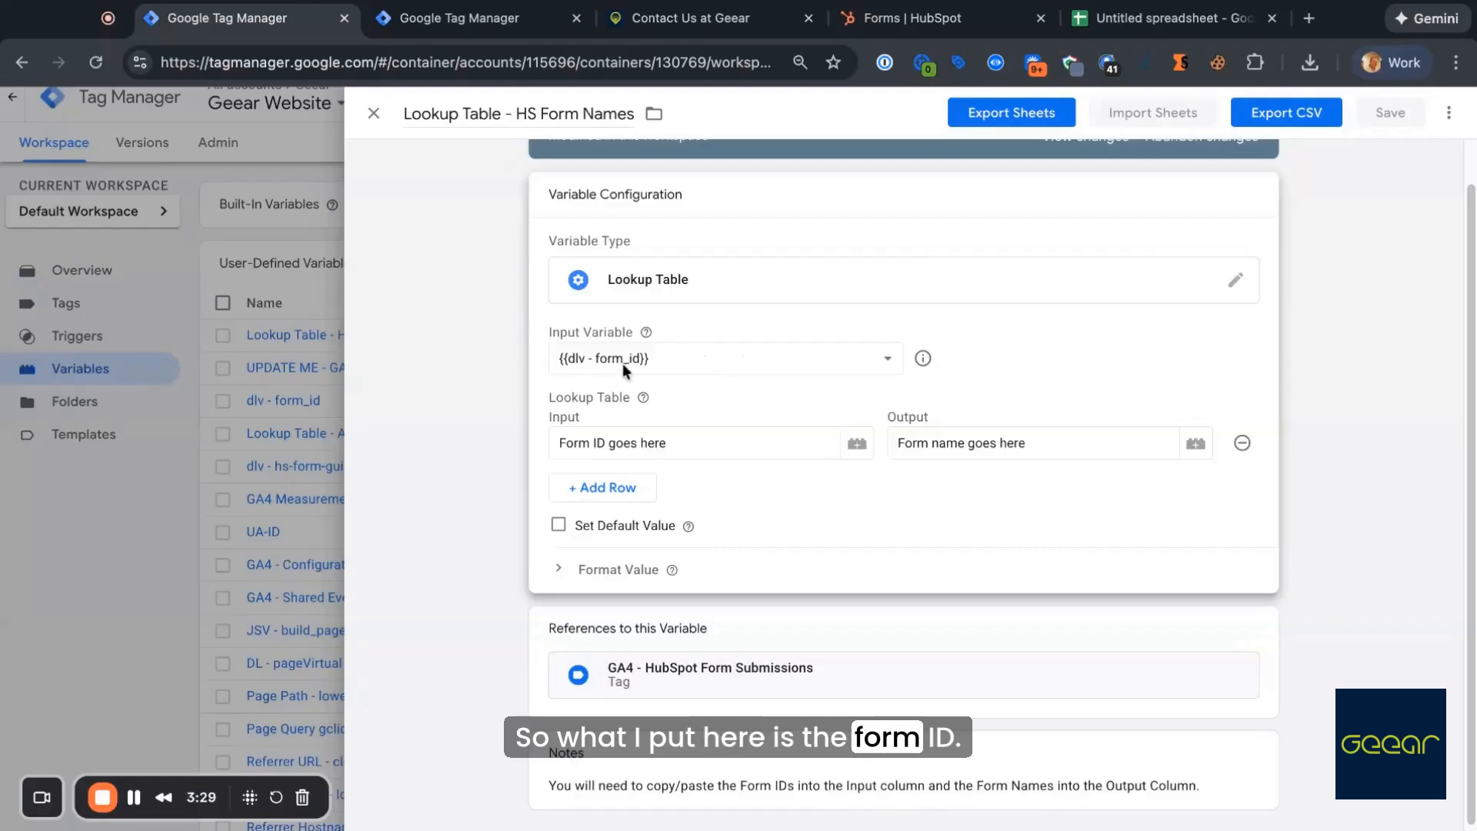
{"action": "left_click", "coordinate": [280, 405]}
{"action": "left_click", "coordinate": [282, 400]}
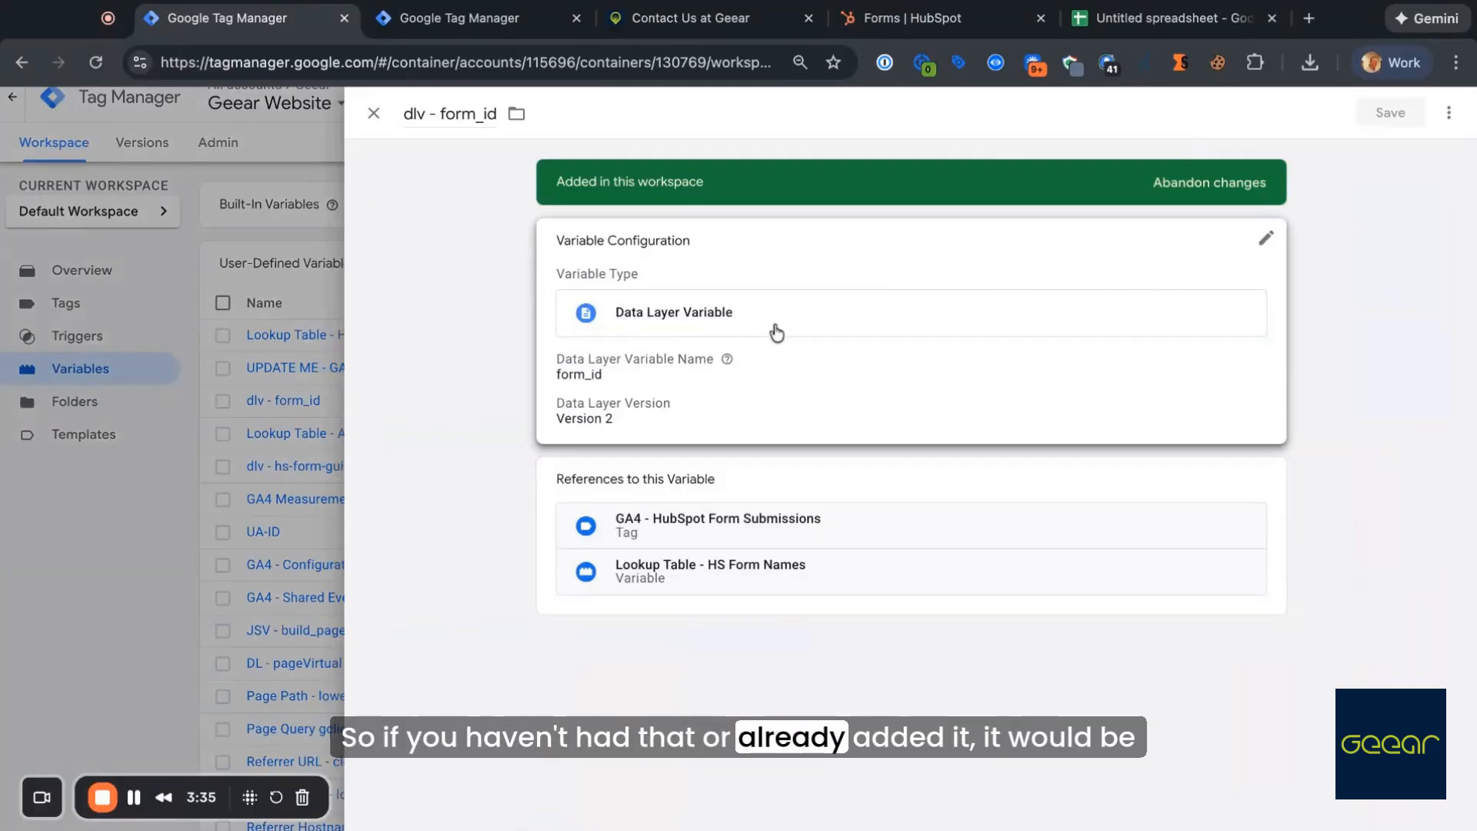
Step: Examine the data layer variable name of dlv - form_id, close it and reopen the Lookup Table - HS Form Names variable
{"action": "left_click", "coordinate": [686, 341]}
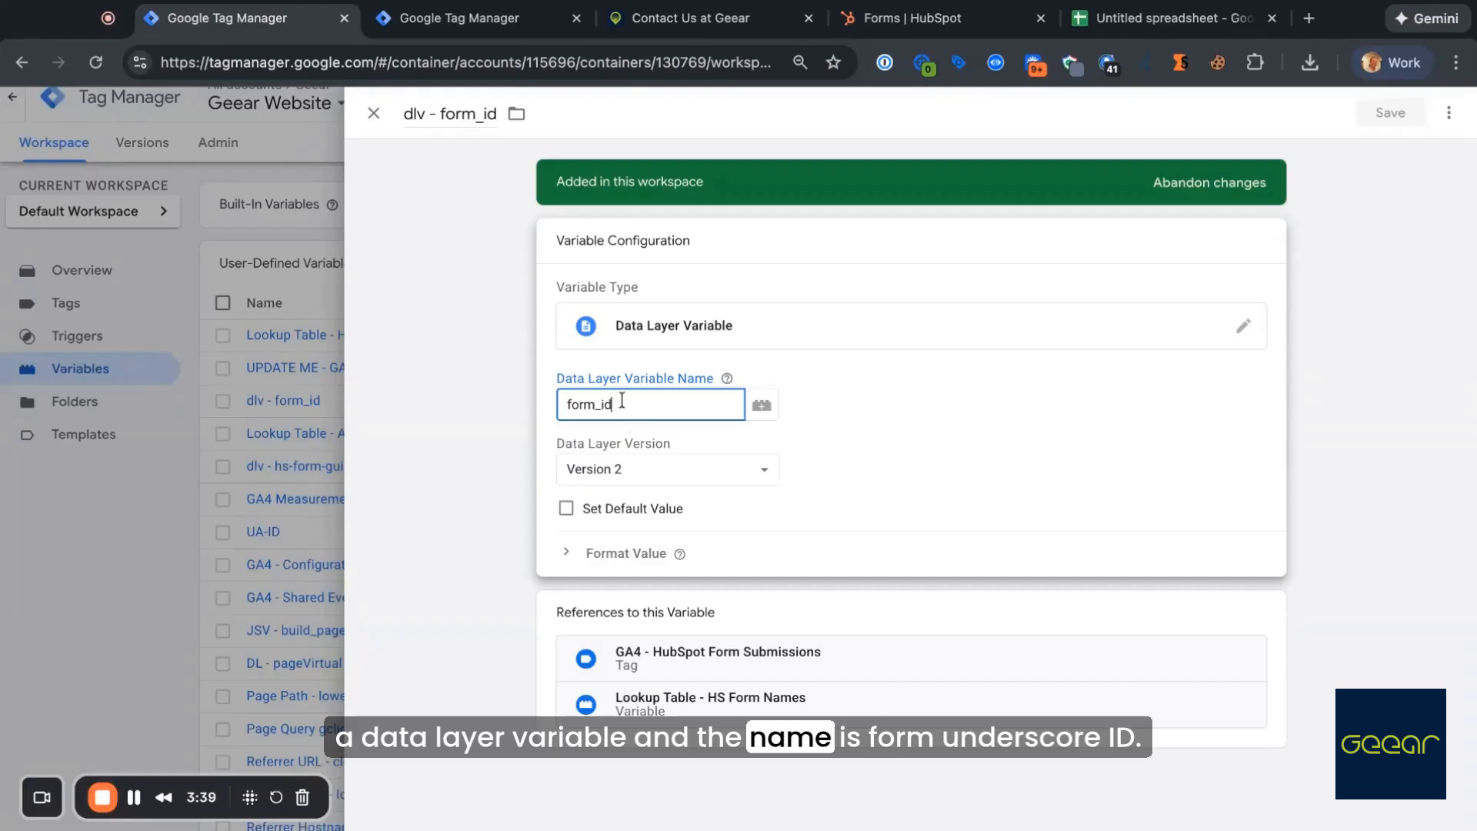
{"action": "left_click", "coordinate": [373, 113]}
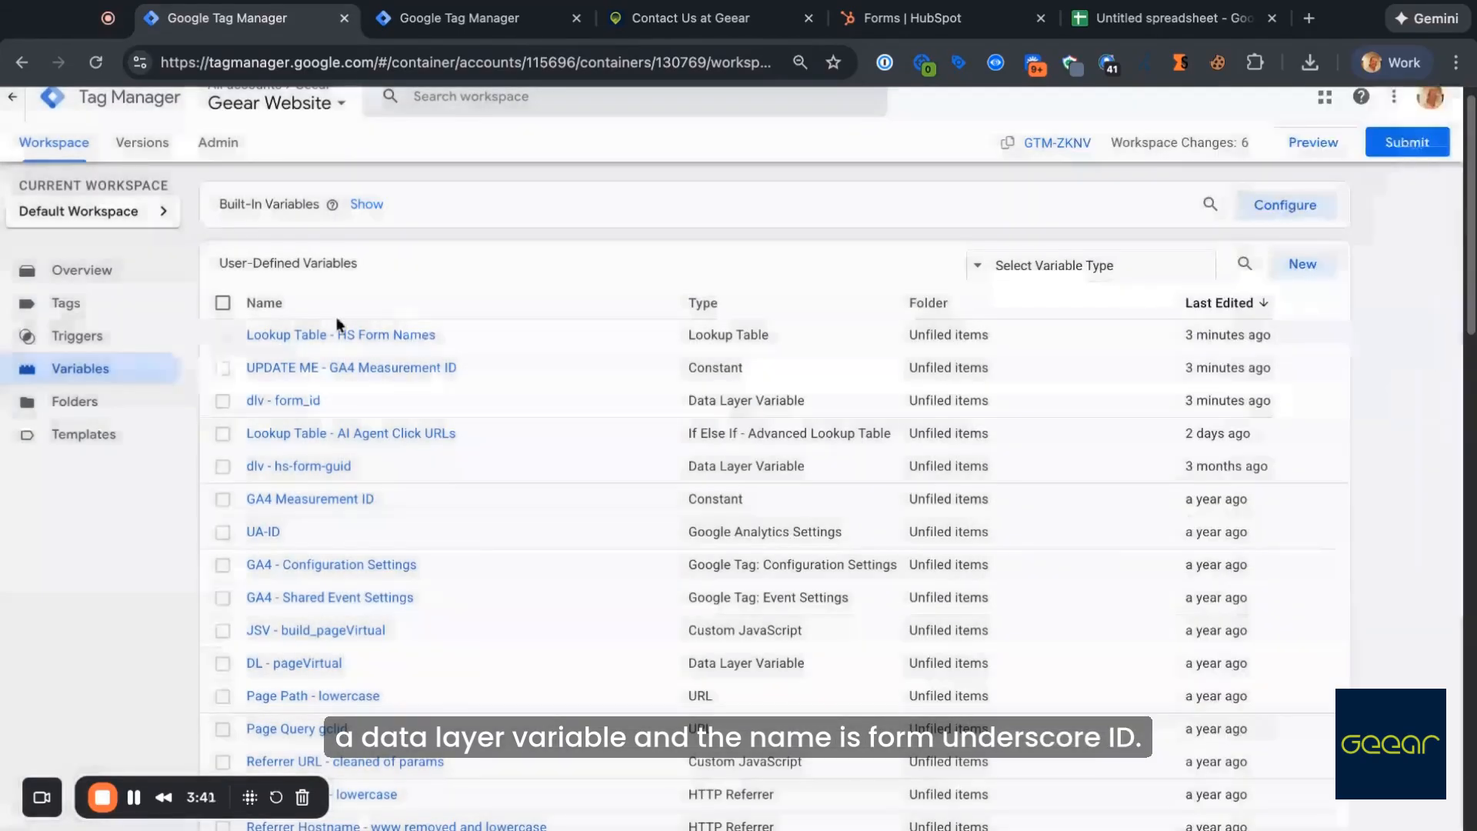
{"action": "left_click", "coordinate": [329, 335]}
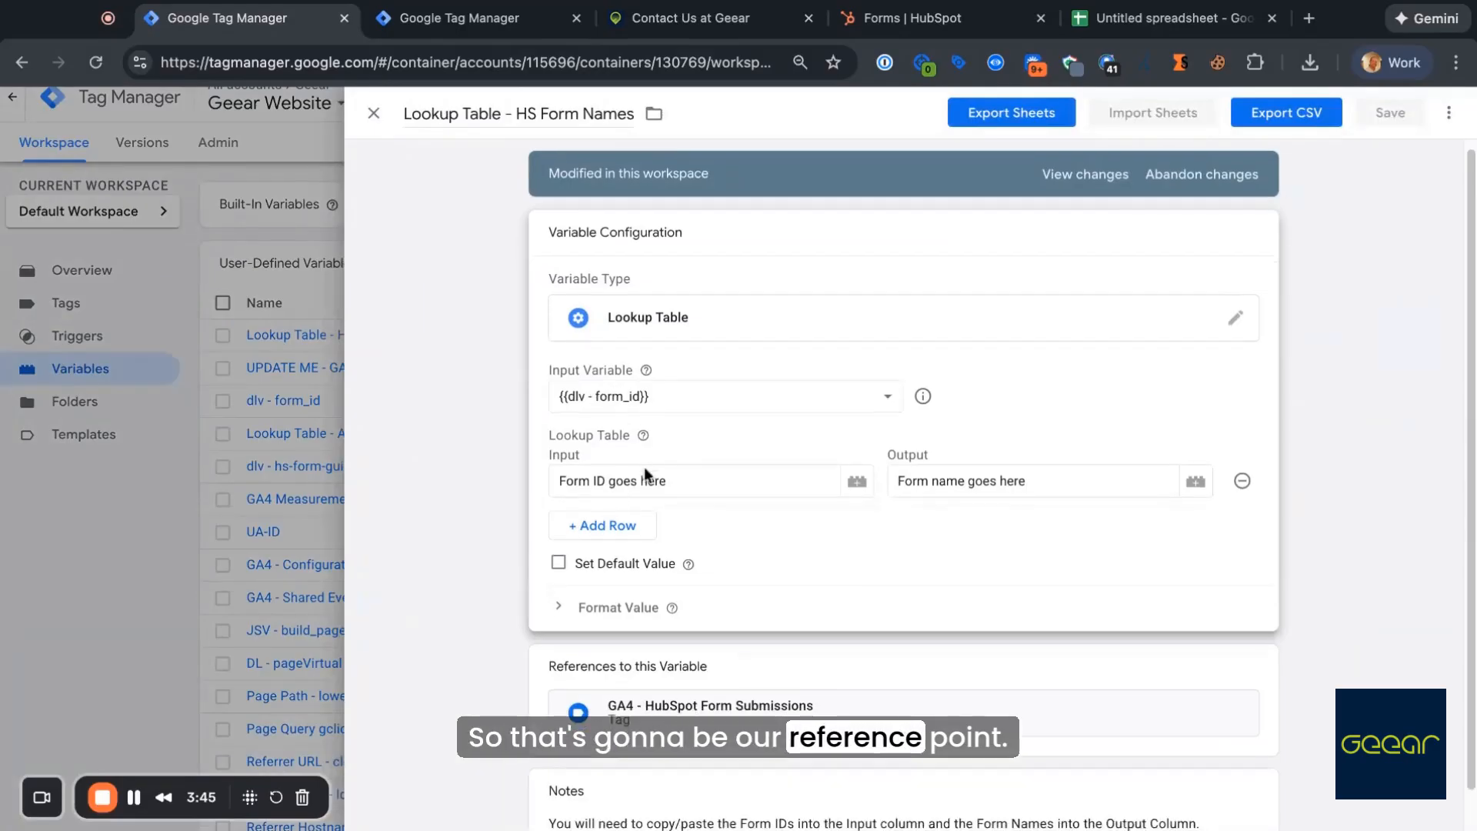
Step: Examine the lookup table's input and output placeholders, and compare its workspace changes with the latest version
{"action": "scroll", "coordinate": [644, 467], "scroll_direction": "down", "scroll_amount": 1}
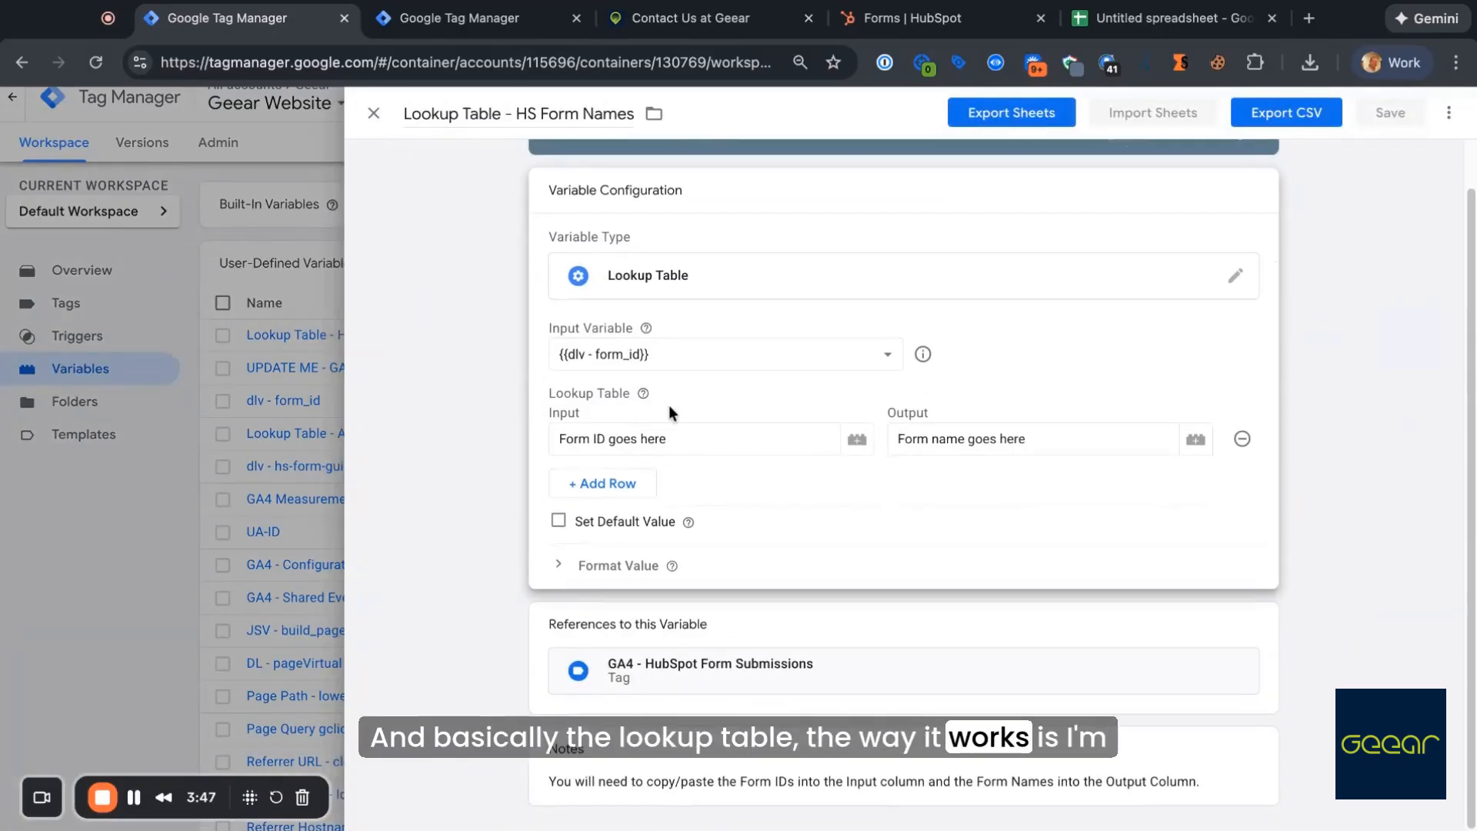
{"action": "double_click", "coordinate": [620, 440]}
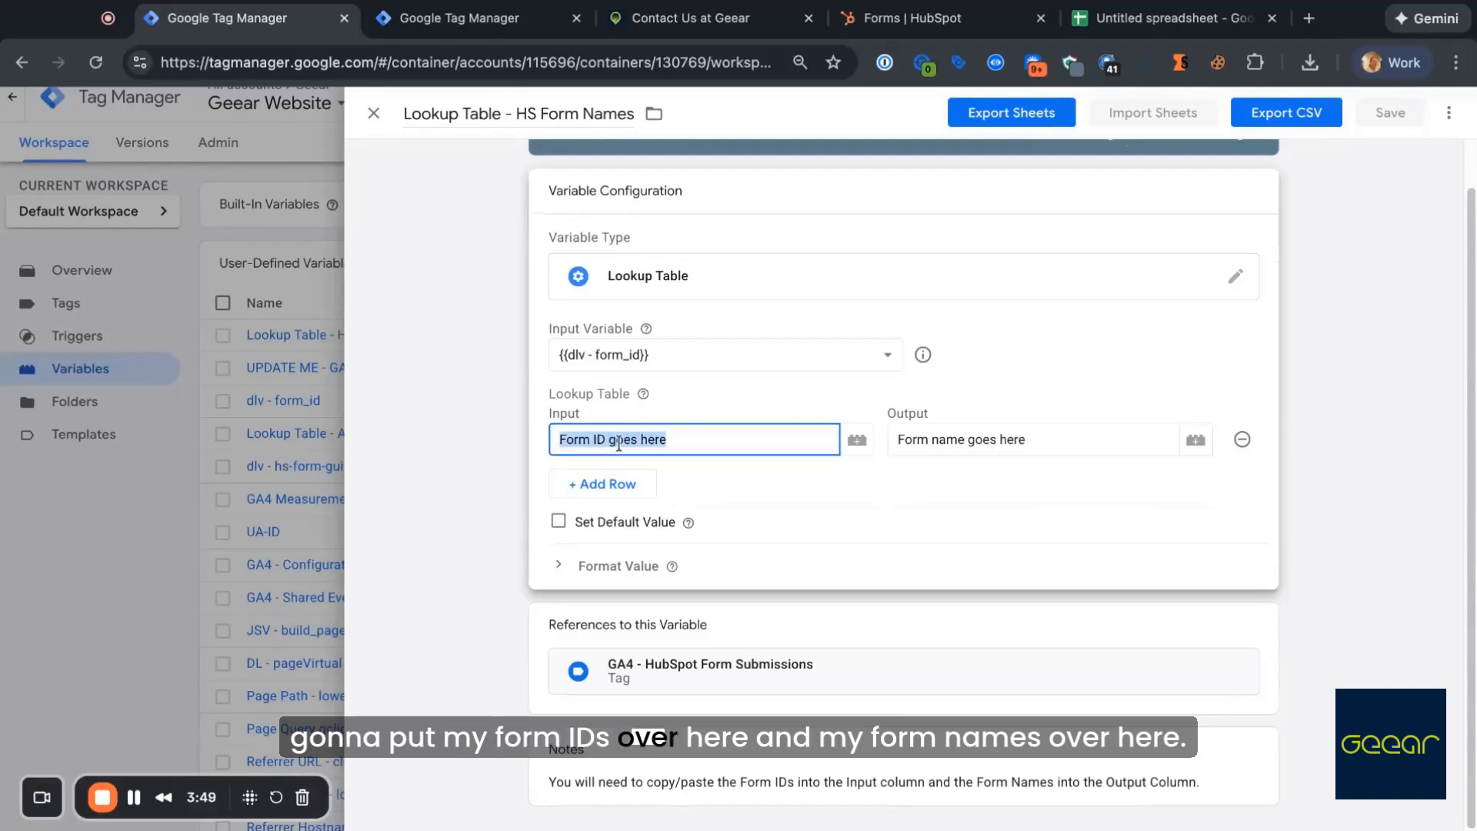
{"action": "triple_click", "coordinate": [1040, 435]}
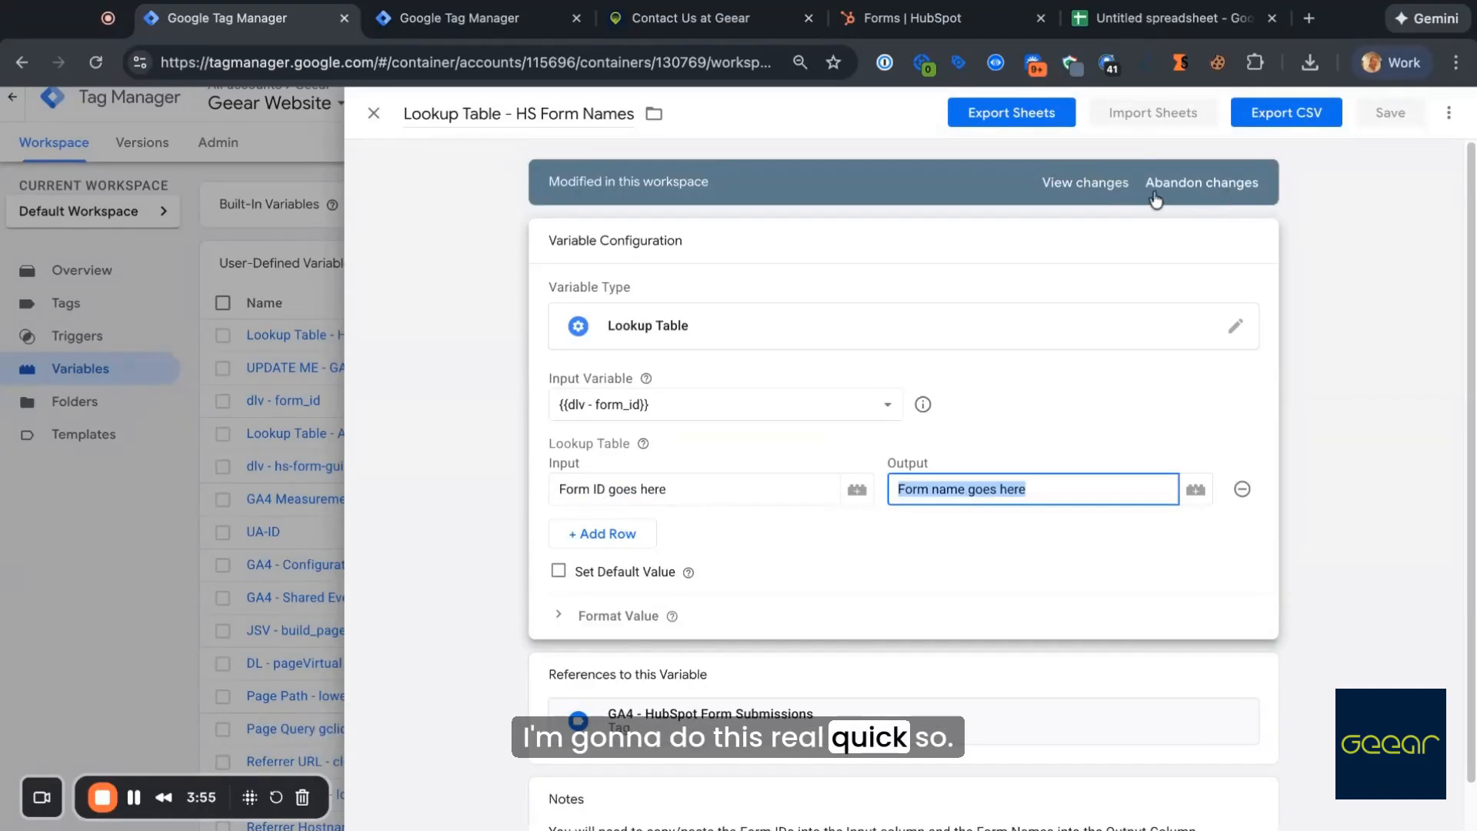
{"action": "left_click", "coordinate": [1108, 185]}
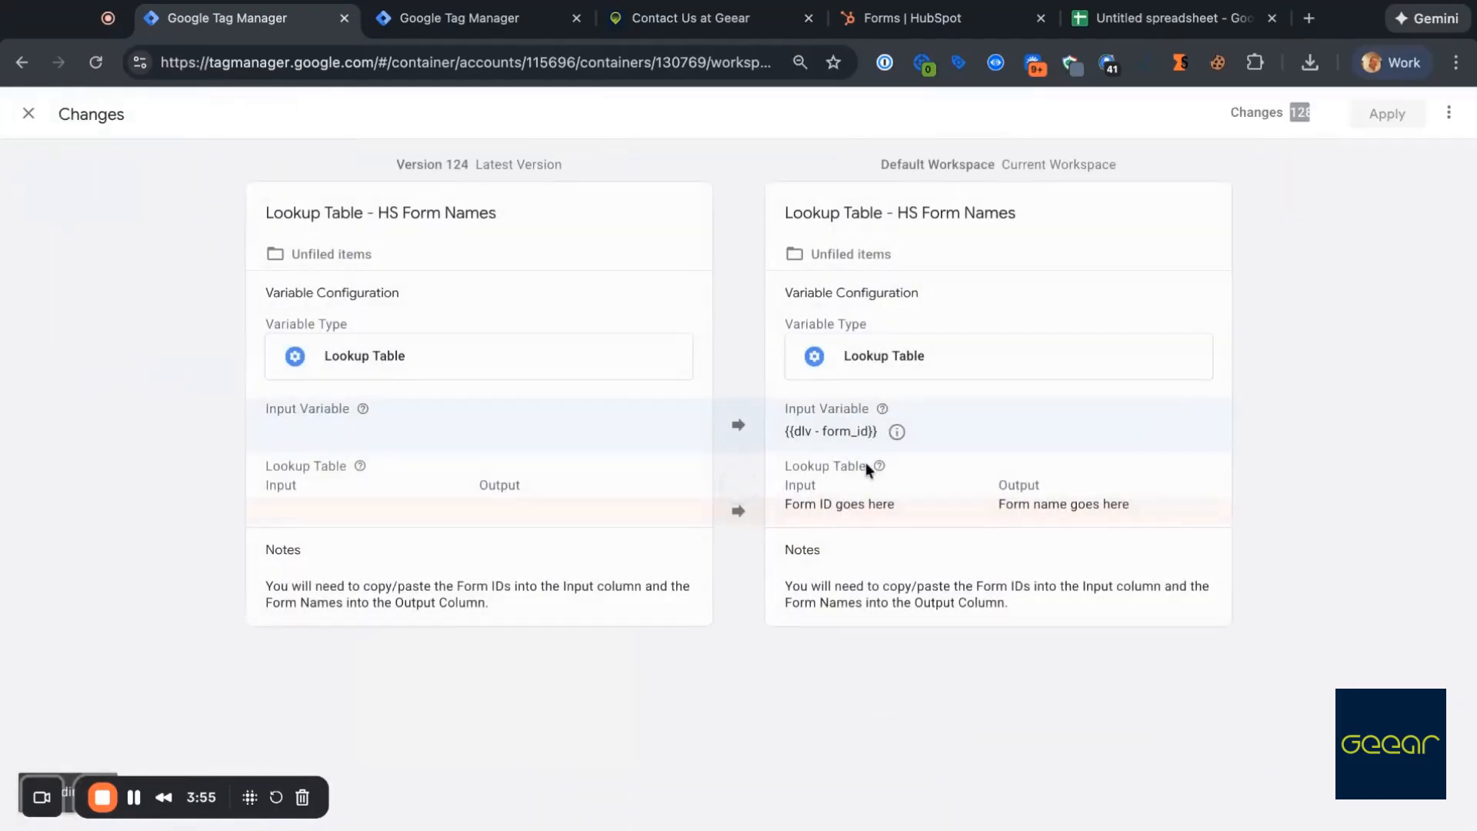
{"action": "left_click", "coordinate": [28, 113]}
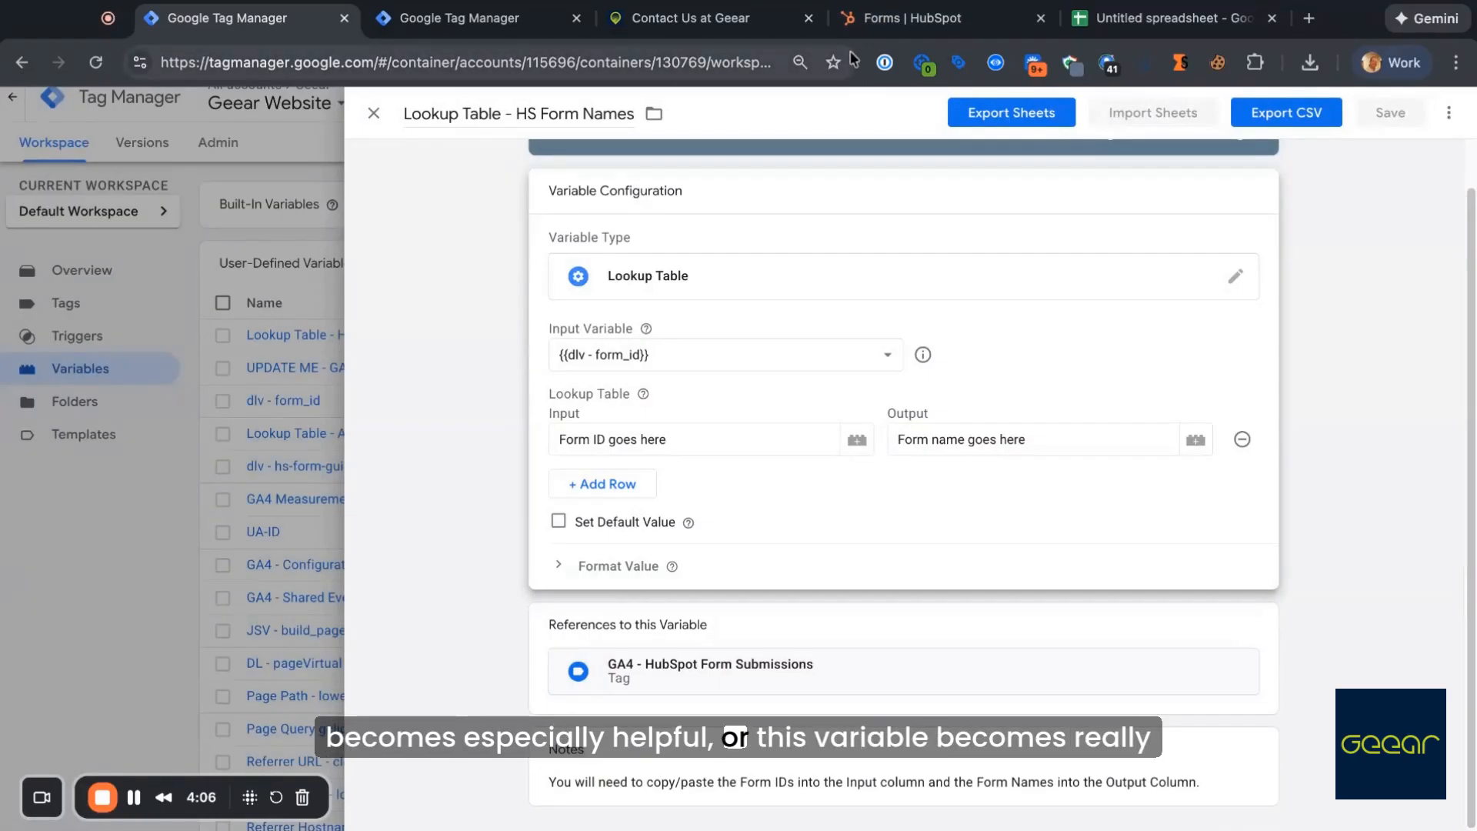
Step: Switch to HubSpot's marketing forms, open the forms data export options, and close them without exporting
{"action": "left_click", "coordinate": [913, 18]}
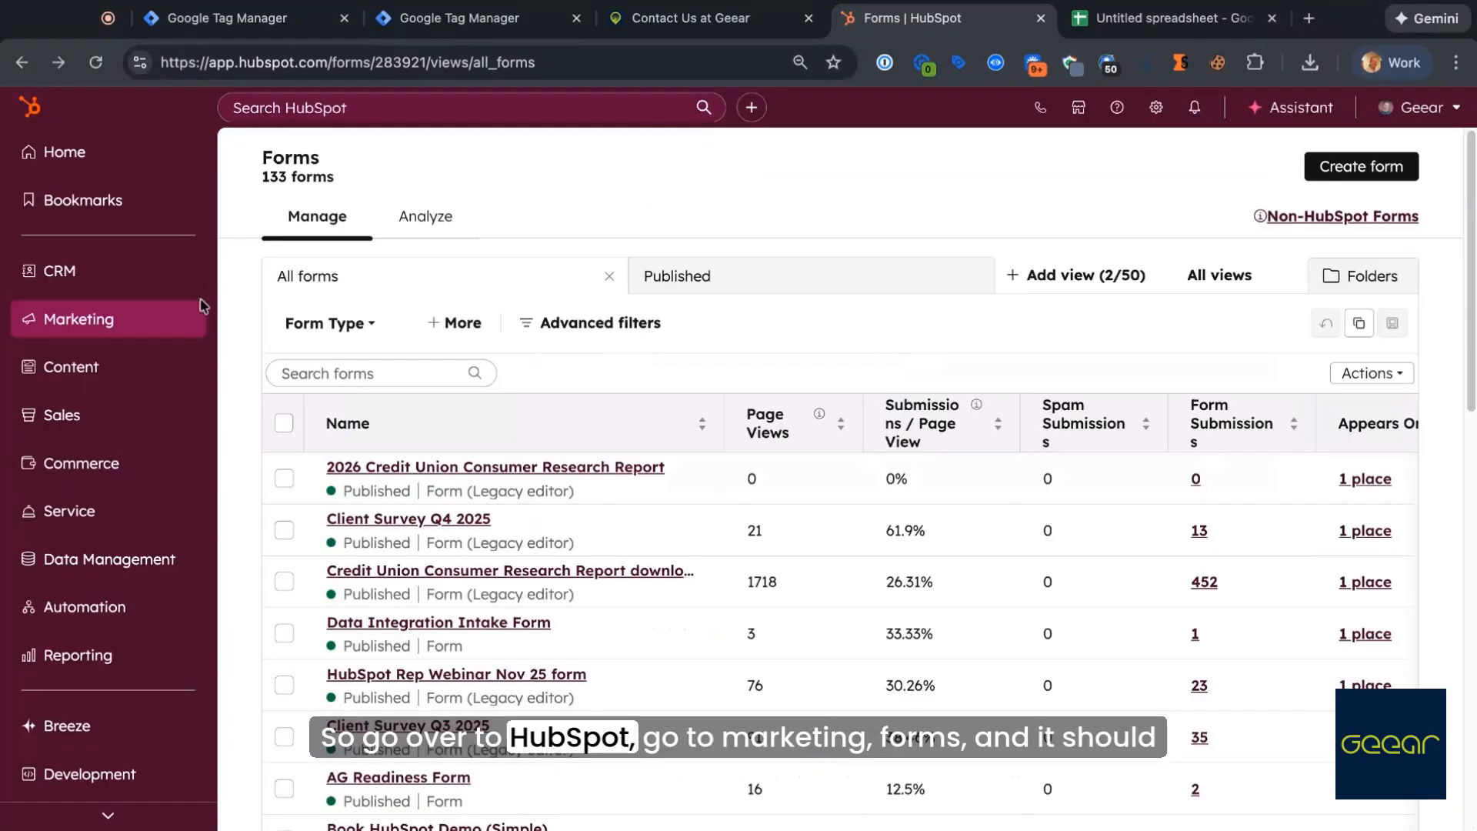
{"action": "left_click", "coordinate": [192, 335]}
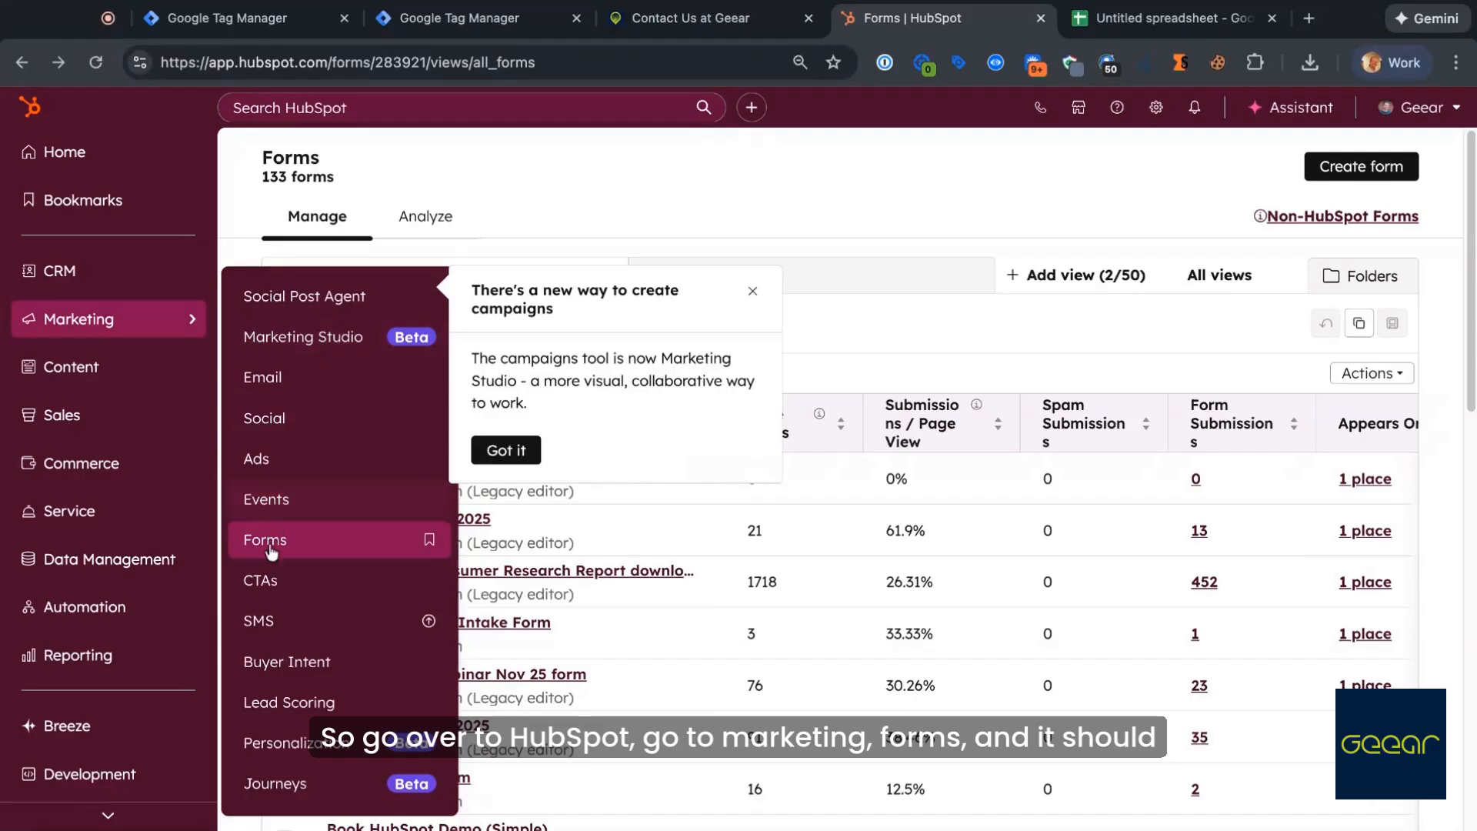
{"action": "left_click", "coordinate": [1370, 375]}
{"action": "left_click", "coordinate": [1394, 415]}
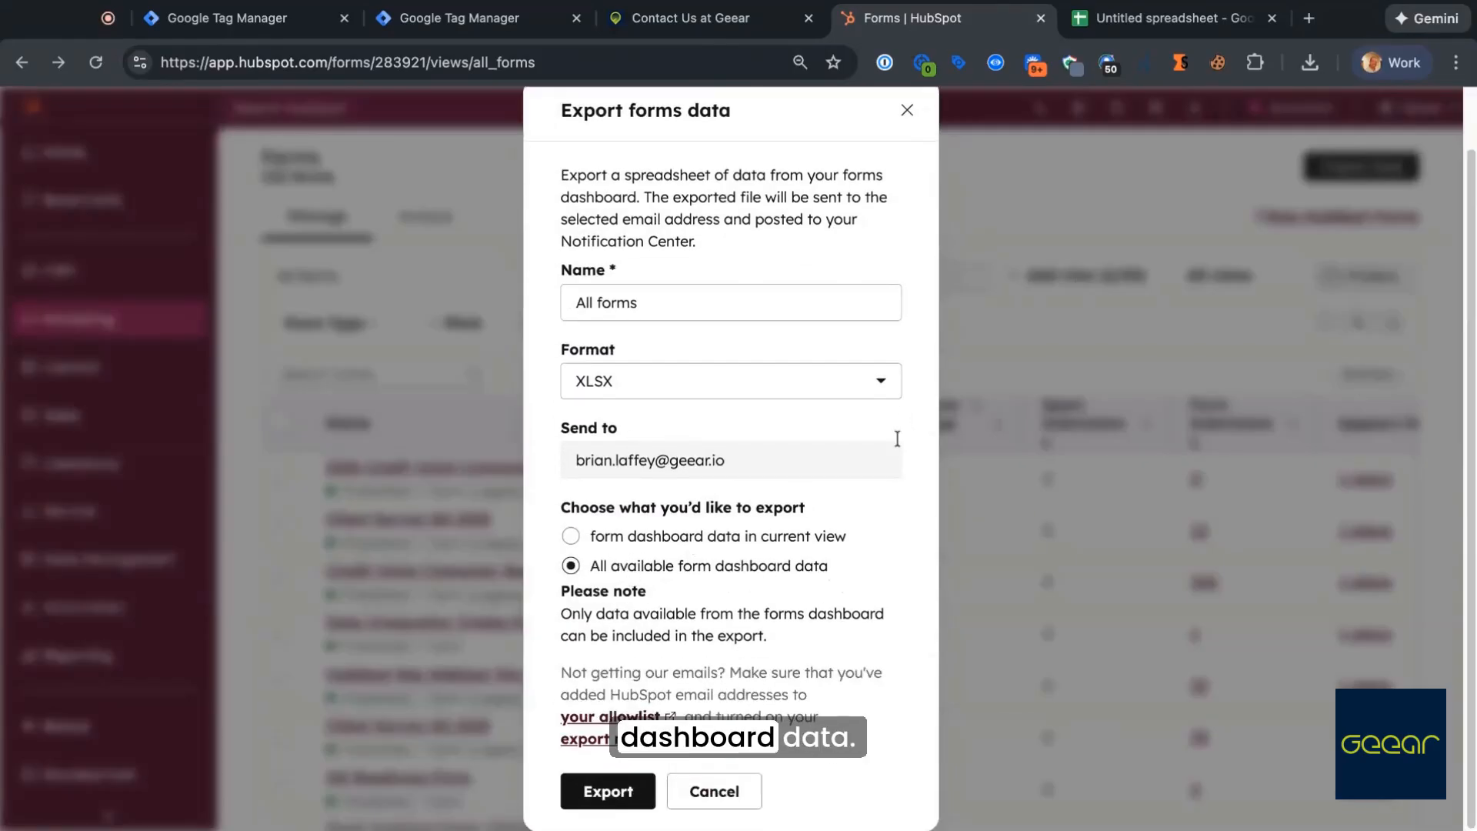
{"action": "left_click", "coordinate": [908, 111]}
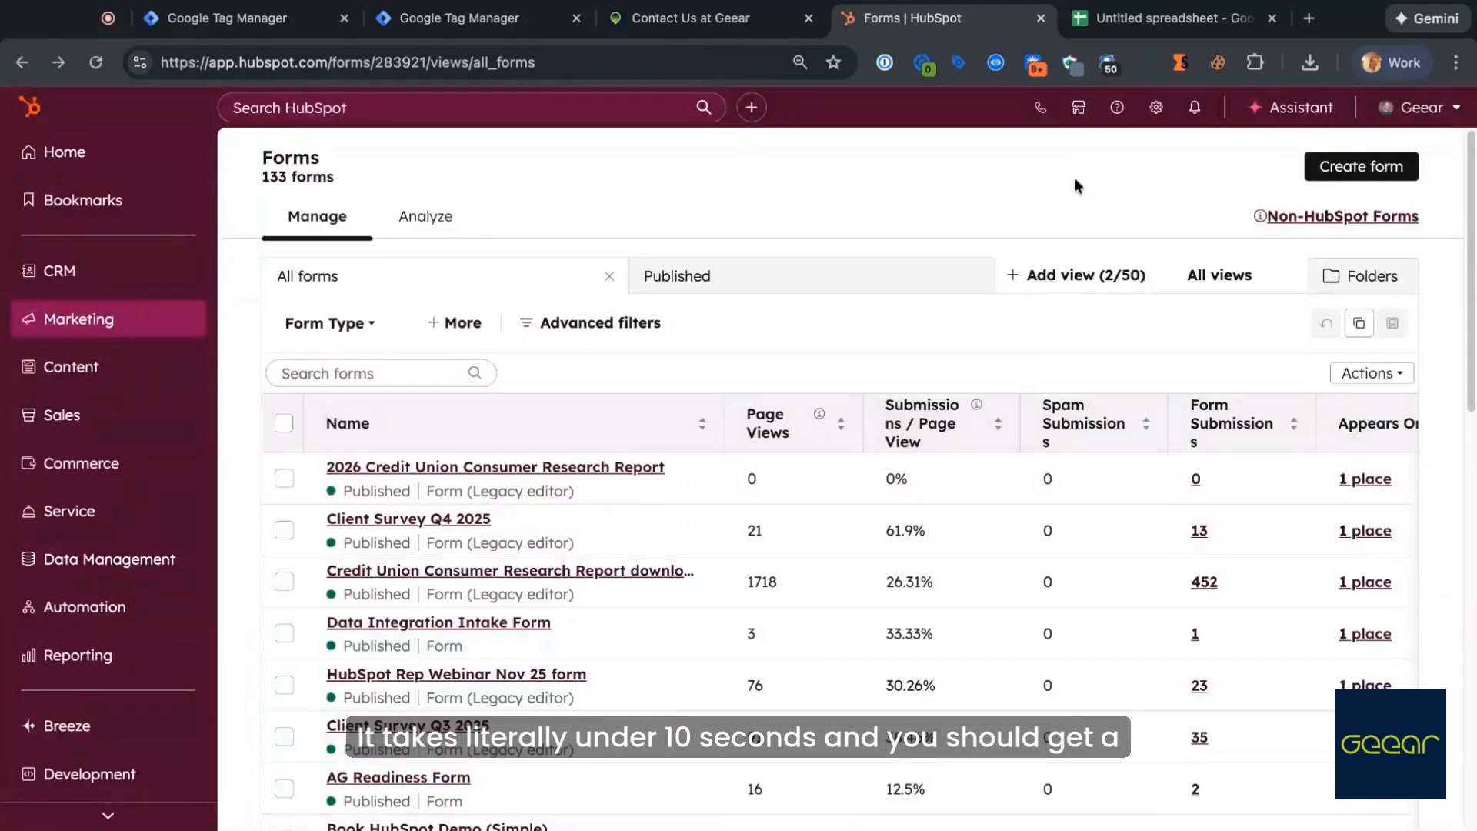
Step: Switch to the exported All forms spreadsheet and hide columns A to G, Record ID through Created by user ID
{"action": "left_click", "coordinate": [1195, 109]}
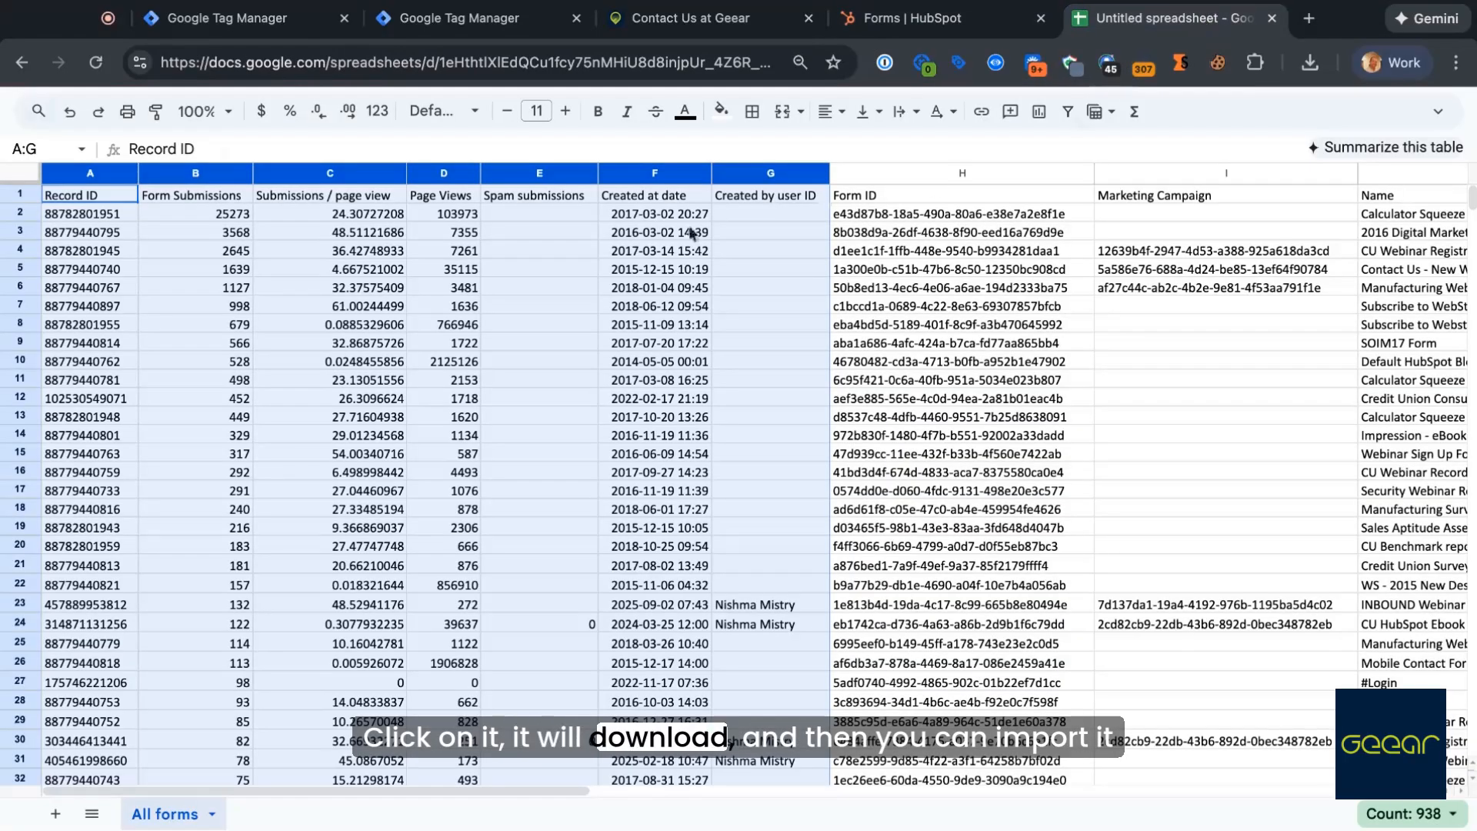
{"action": "left_click", "coordinate": [297, 365]}
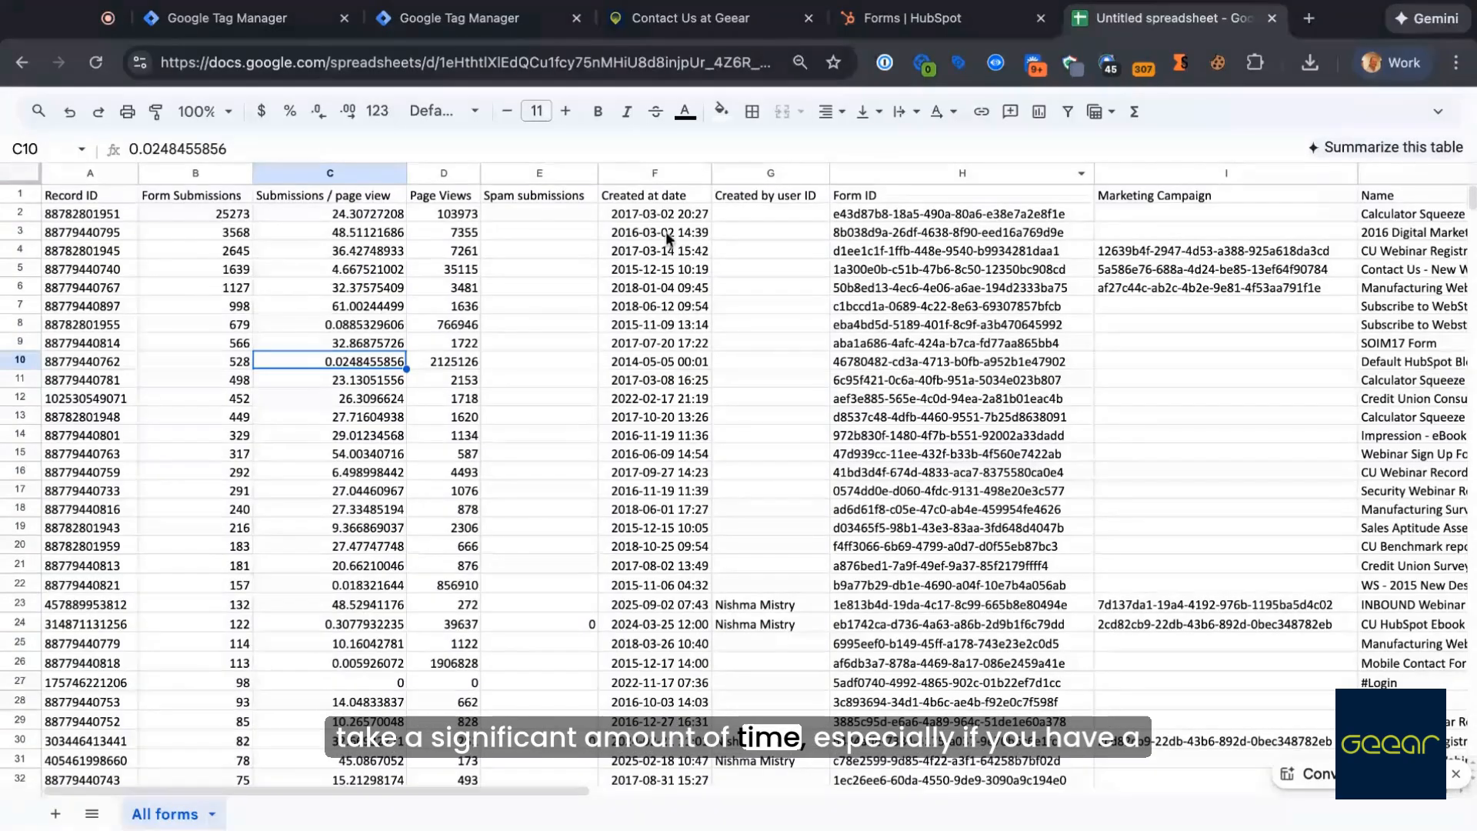
{"action": "left_click", "coordinate": [787, 197]}
{"action": "left_click", "coordinate": [756, 174]}
{"action": "key", "text": "shift+Left"}
{"action": "key", "text": "shift+Left"}
{"action": "left_click", "coordinate": [107, 174], "text": "shift"}
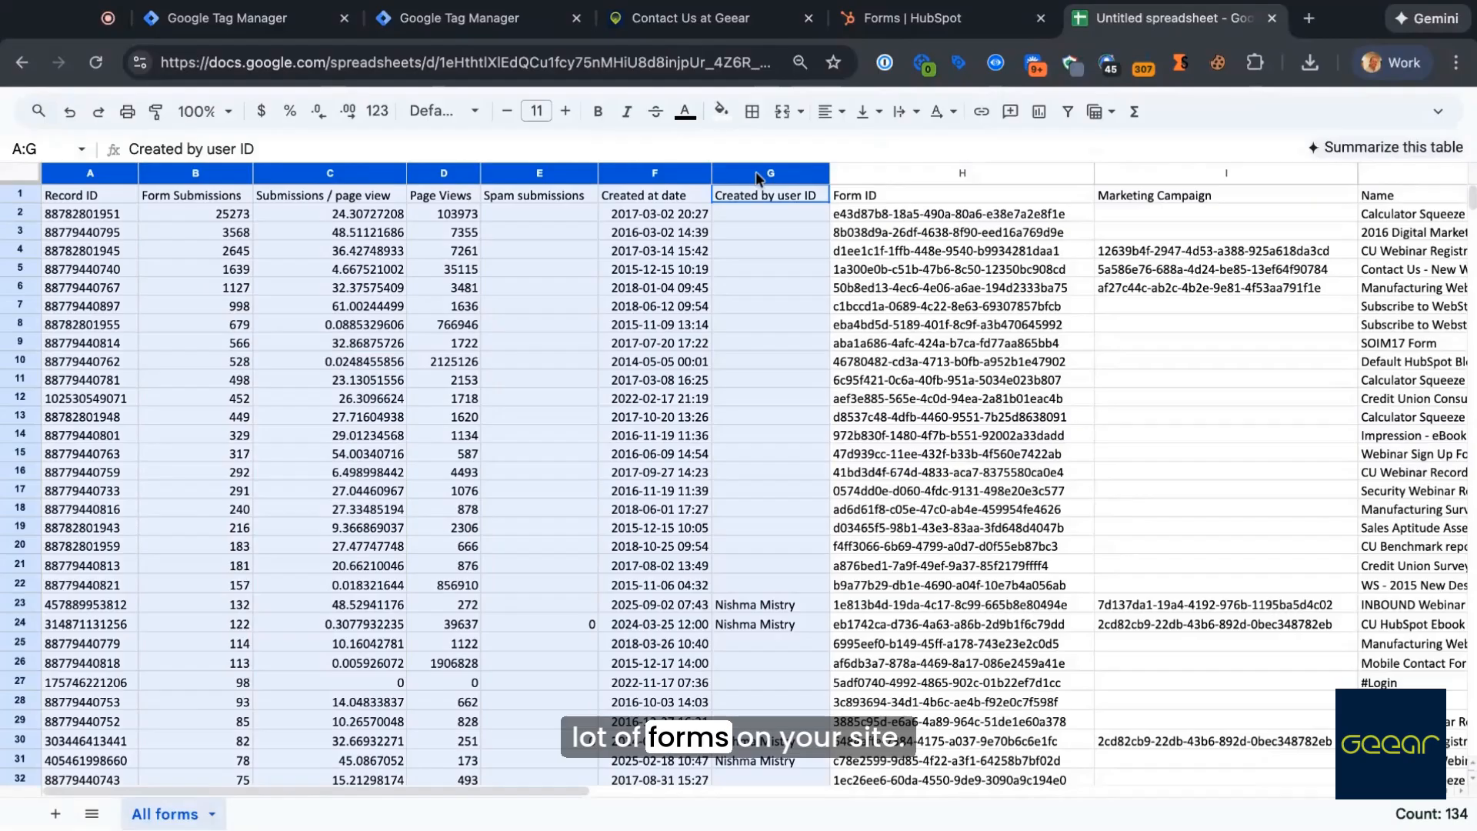
{"action": "right_click", "coordinate": [107, 174]}
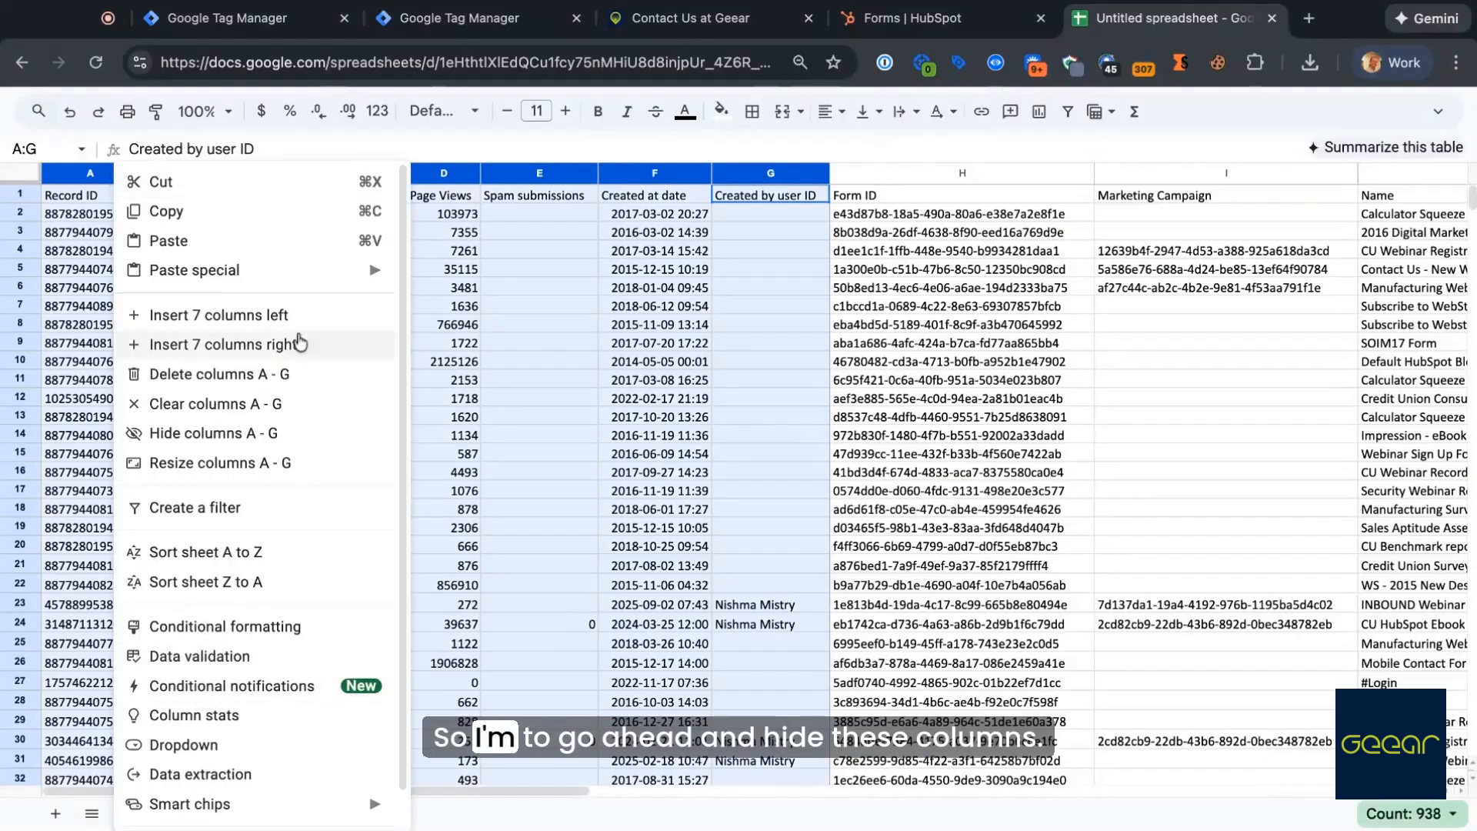
{"action": "left_click", "coordinate": [192, 433]}
Step: Hide the Marketing Campaign column between the Form ID and Name columns
{"action": "left_click", "coordinate": [453, 174]}
{"action": "right_click", "coordinate": [452, 174]}
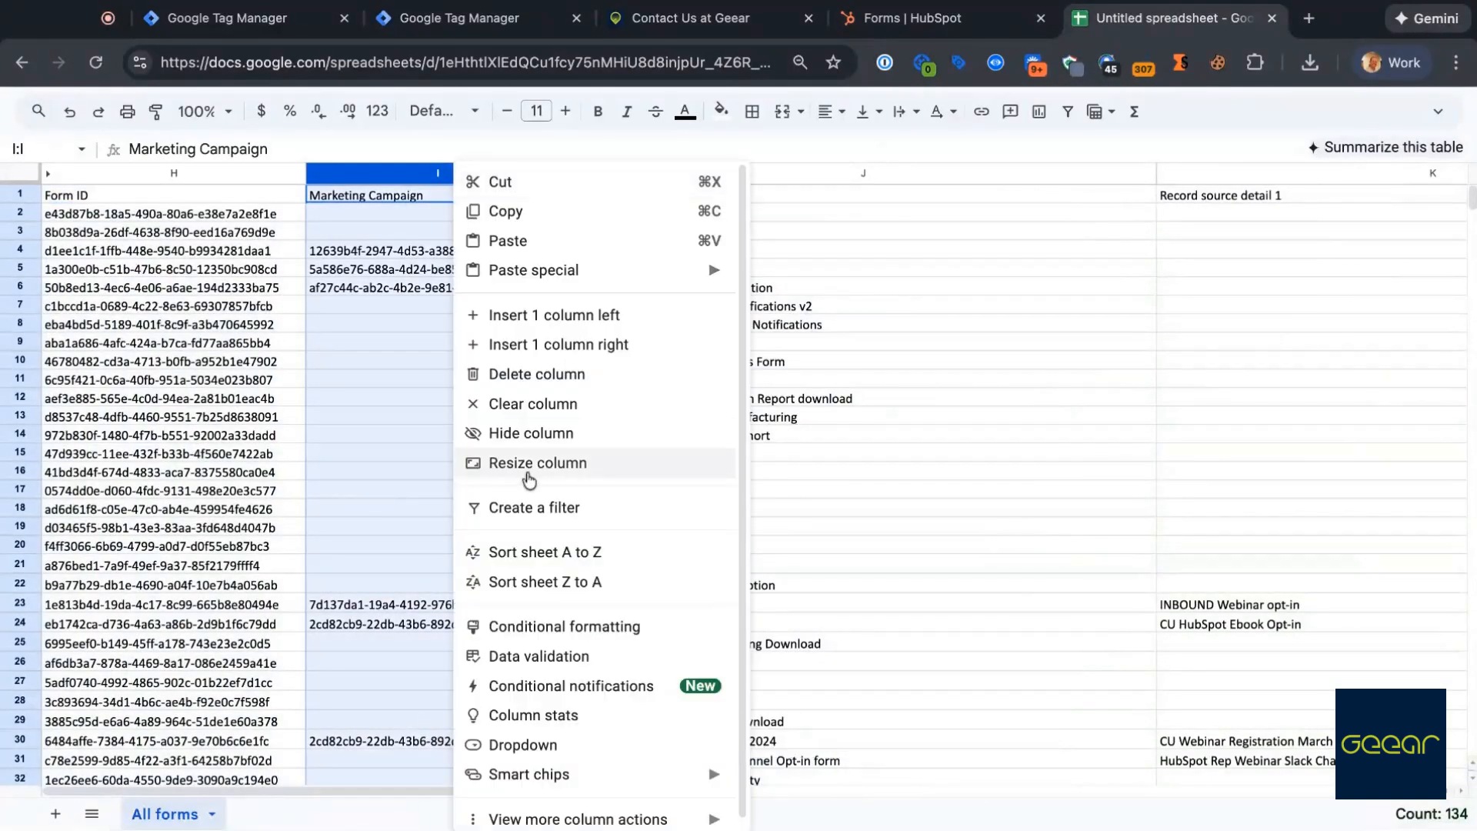
{"action": "left_click", "coordinate": [539, 430]}
{"action": "scroll", "coordinate": [414, 280], "scroll_direction": "down", "scroll_amount": 5}
{"action": "scroll", "coordinate": [414, 280], "scroll_direction": "up", "scroll_amount": 5}
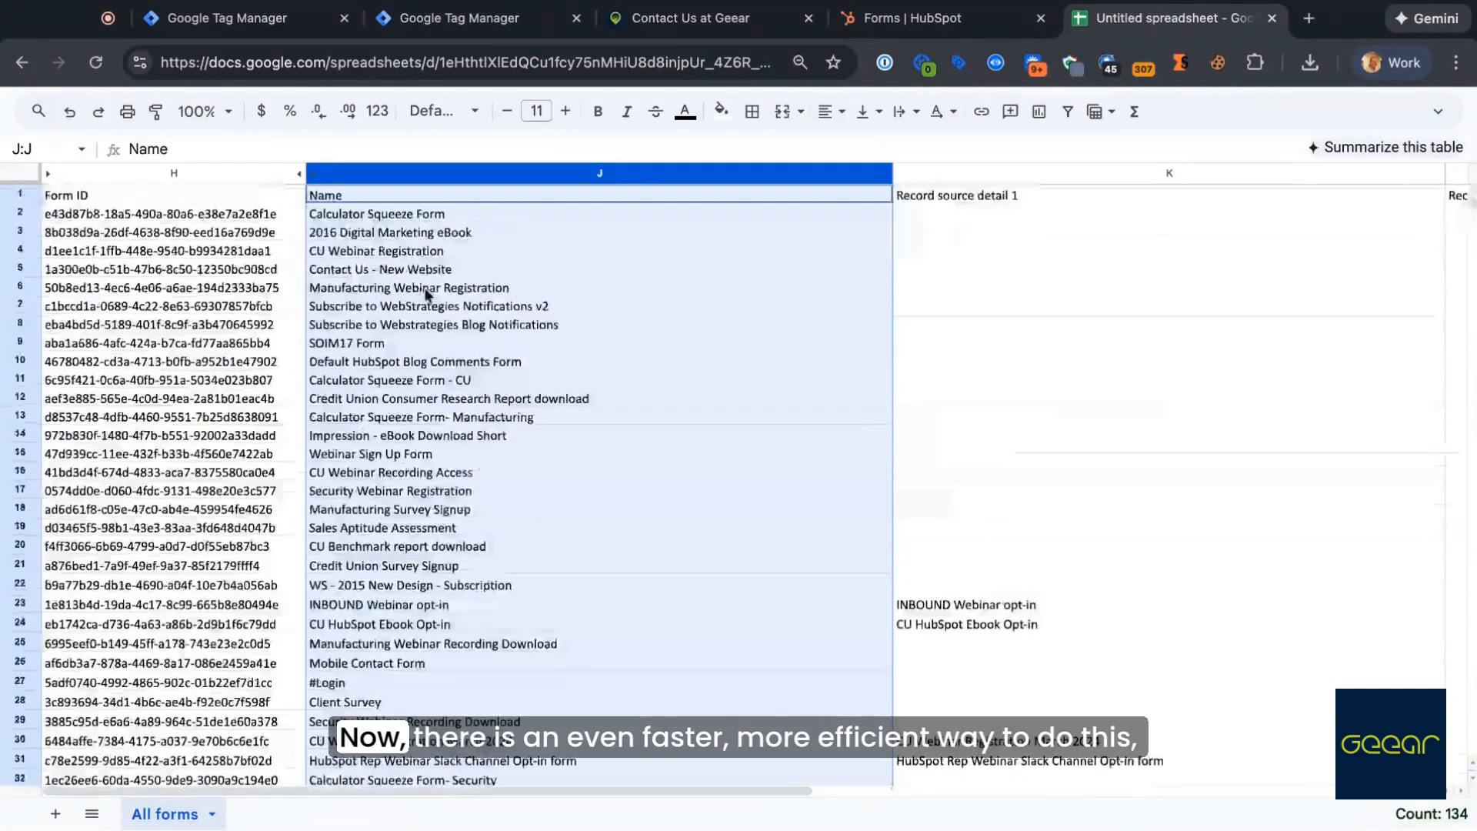
Step: Copy the Calculator Squeeze Form's ID into the lookup table's input and close the surplus HubSpot Form Tracking container tab
{"action": "left_click", "coordinate": [199, 213]}
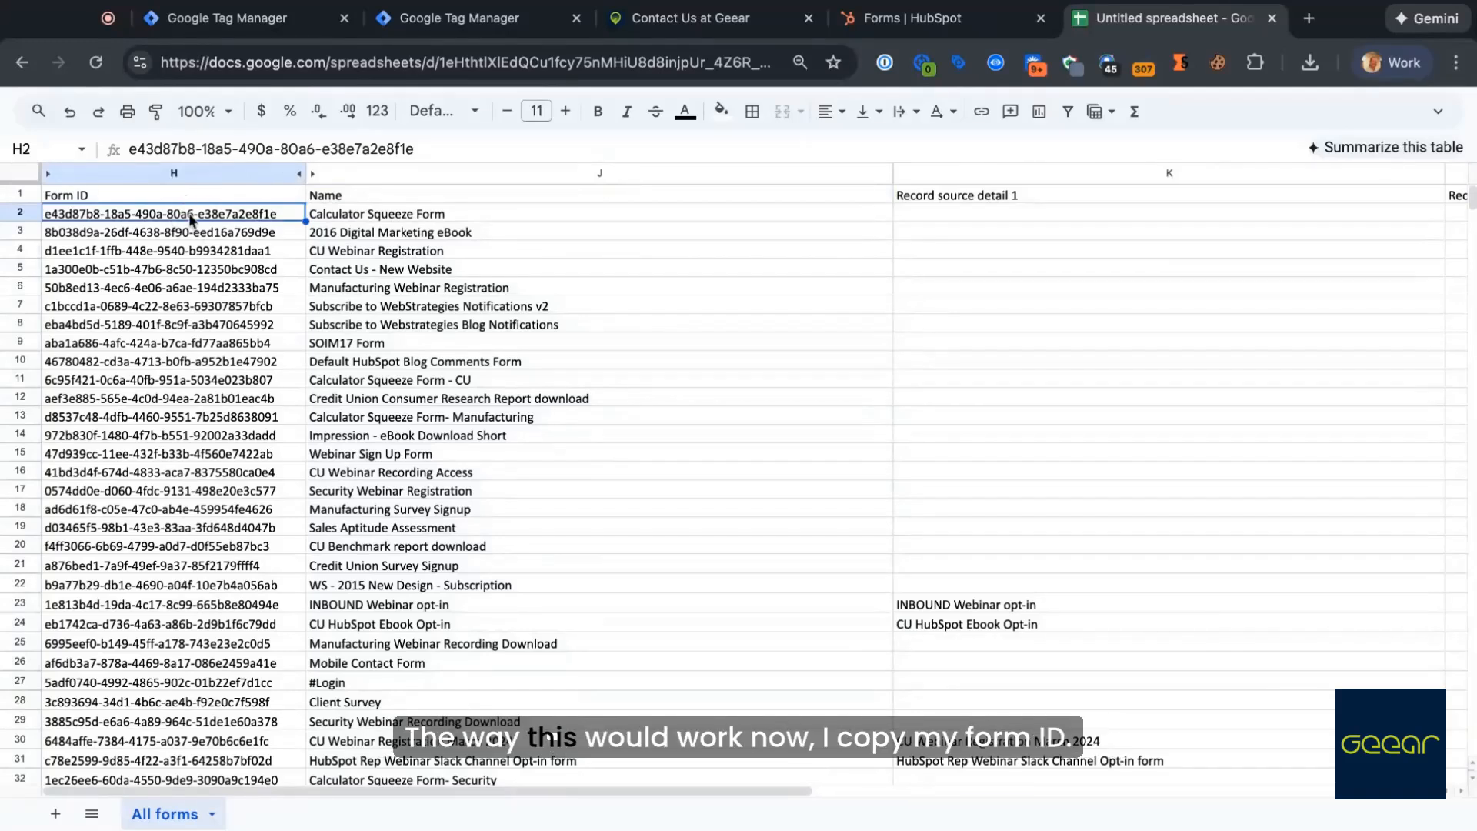
{"action": "key", "text": "ctrl+c"}
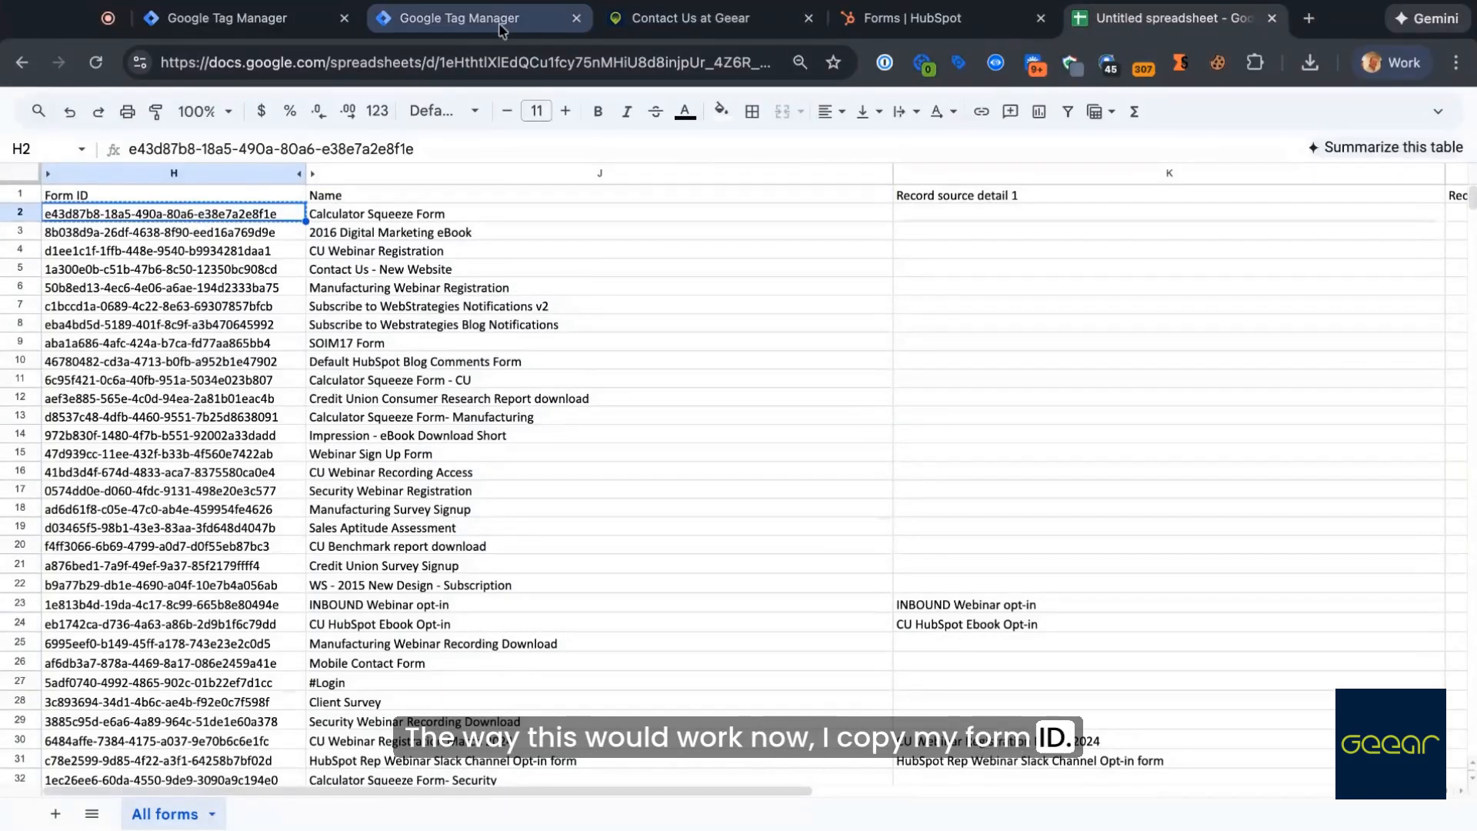
{"action": "left_click_drag", "start_coordinate": [500, 26], "coordinate": [964, 40]}
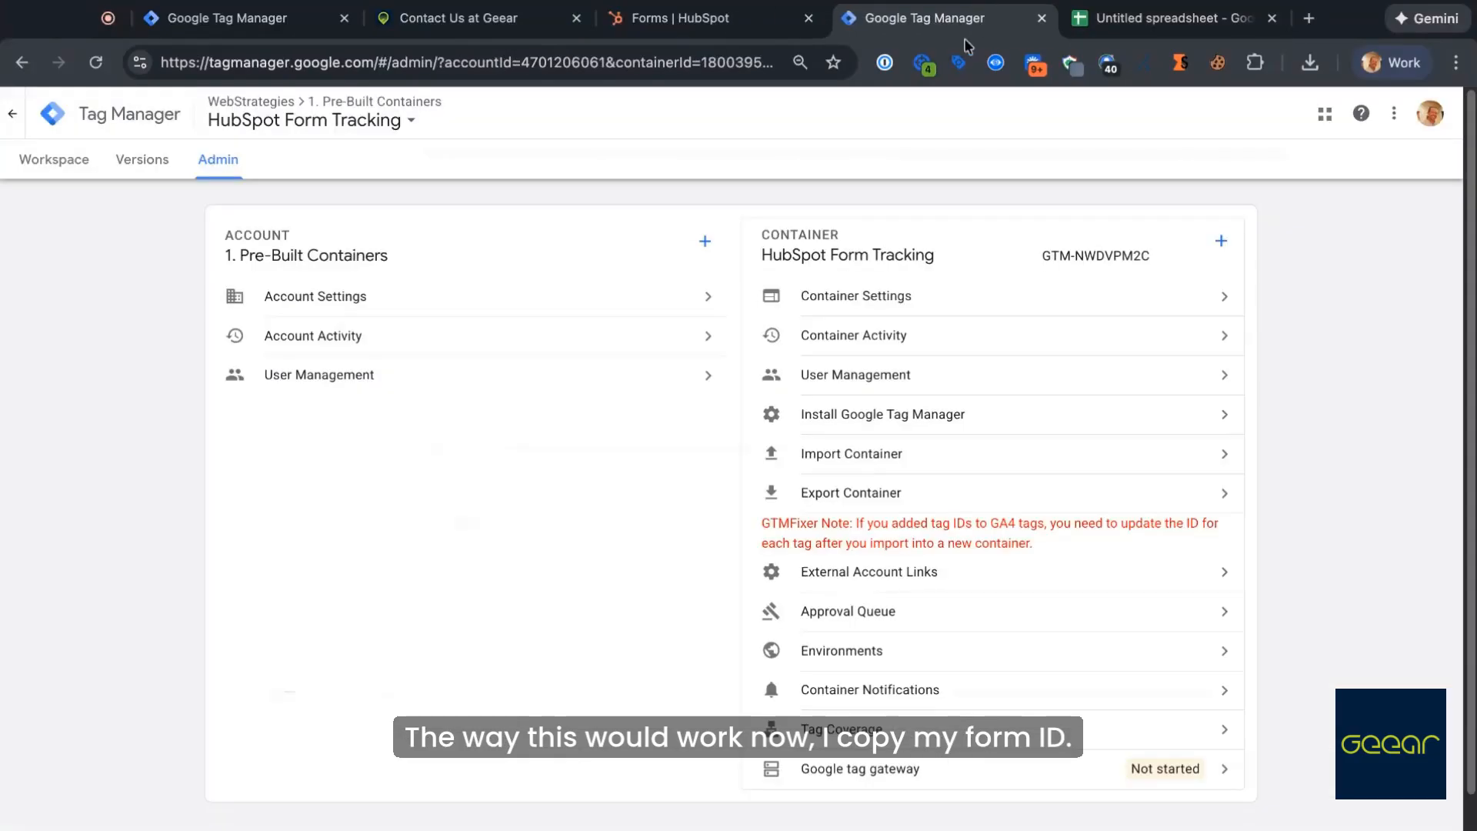
{"action": "left_click", "coordinate": [1039, 20]}
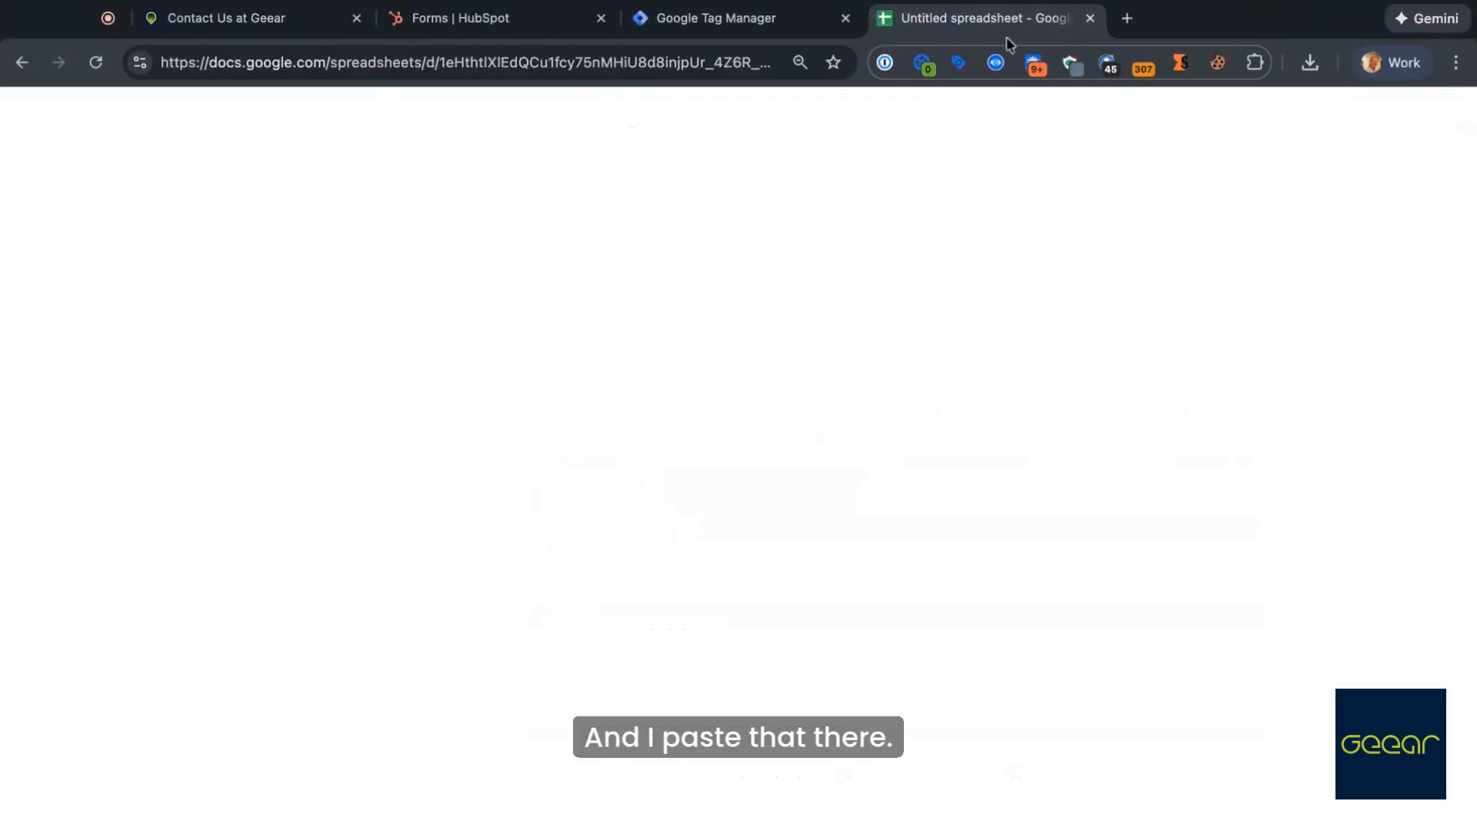
Step: Copy the name Calculator Squeeze Form from the spreadsheet into the lookup row's output, and close the variable discarding the unsaved changes
{"action": "left_click", "coordinate": [607, 214]}
{"action": "key", "text": "ctrl+c"}
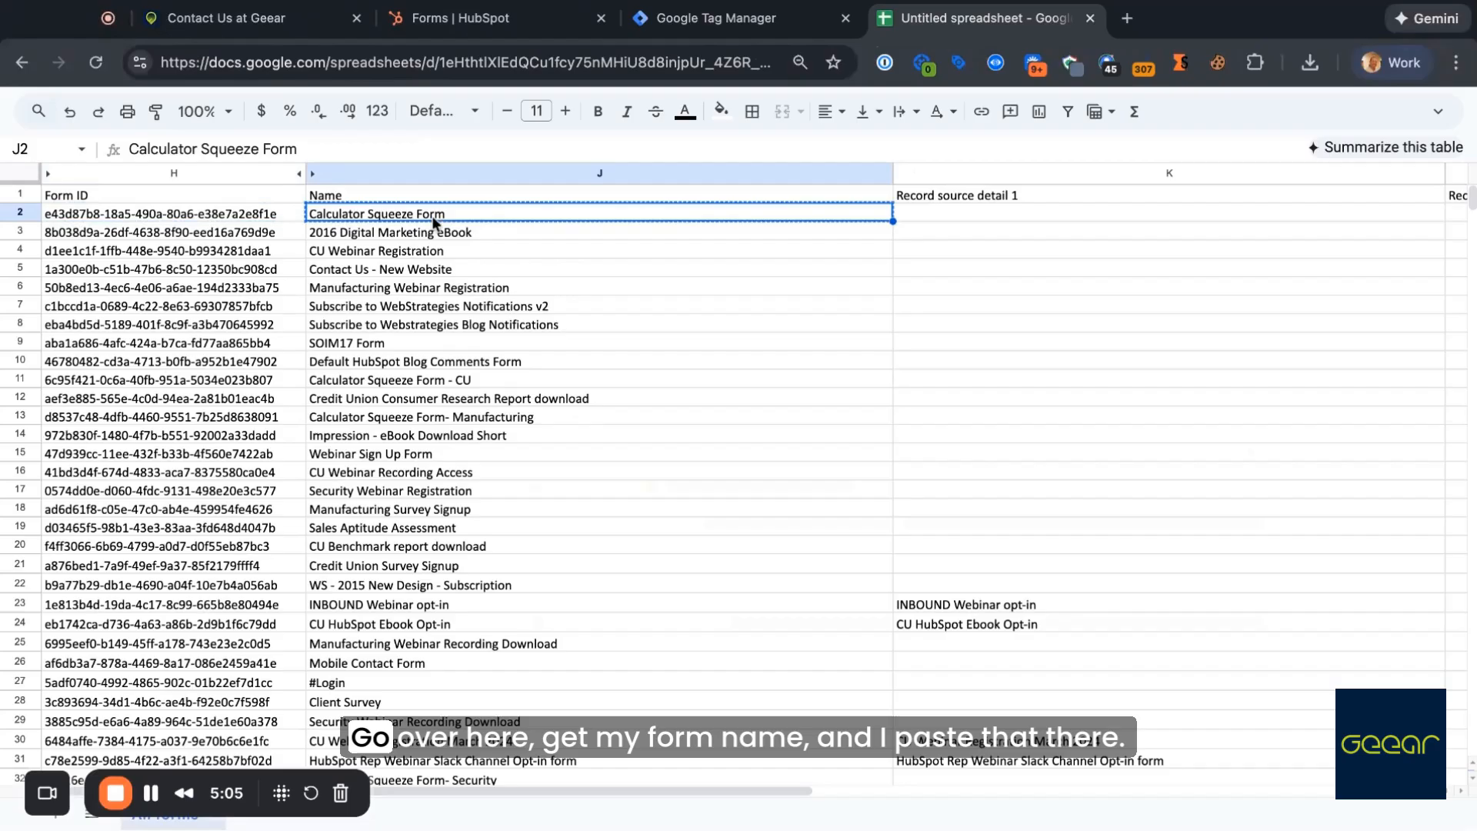
{"action": "left_click", "coordinate": [742, 14]}
{"action": "triple_click", "coordinate": [1002, 438]}
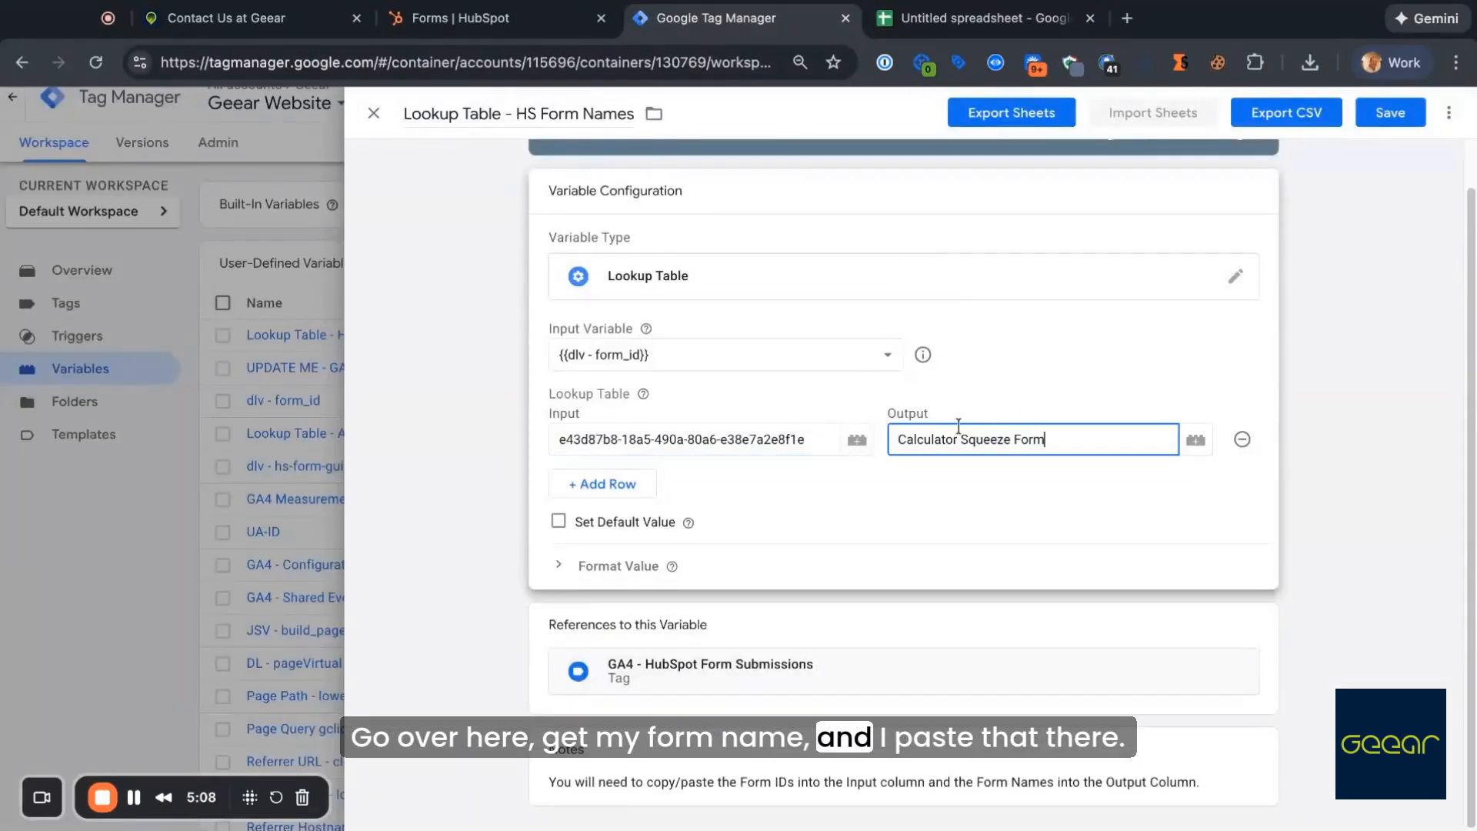
{"action": "left_click", "coordinate": [854, 514]}
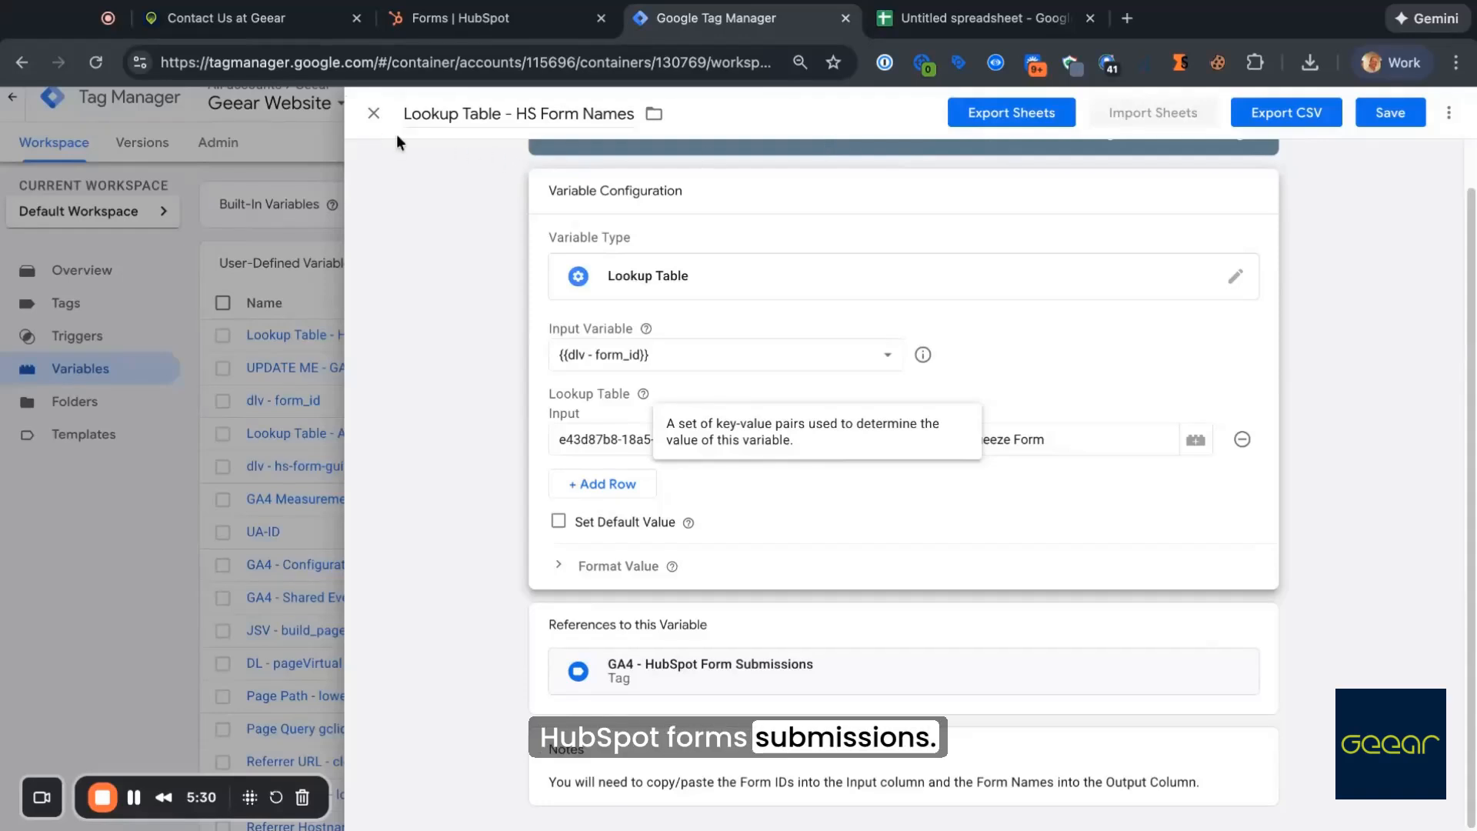
{"action": "left_click", "coordinate": [374, 116]}
{"action": "left_click", "coordinate": [809, 308]}
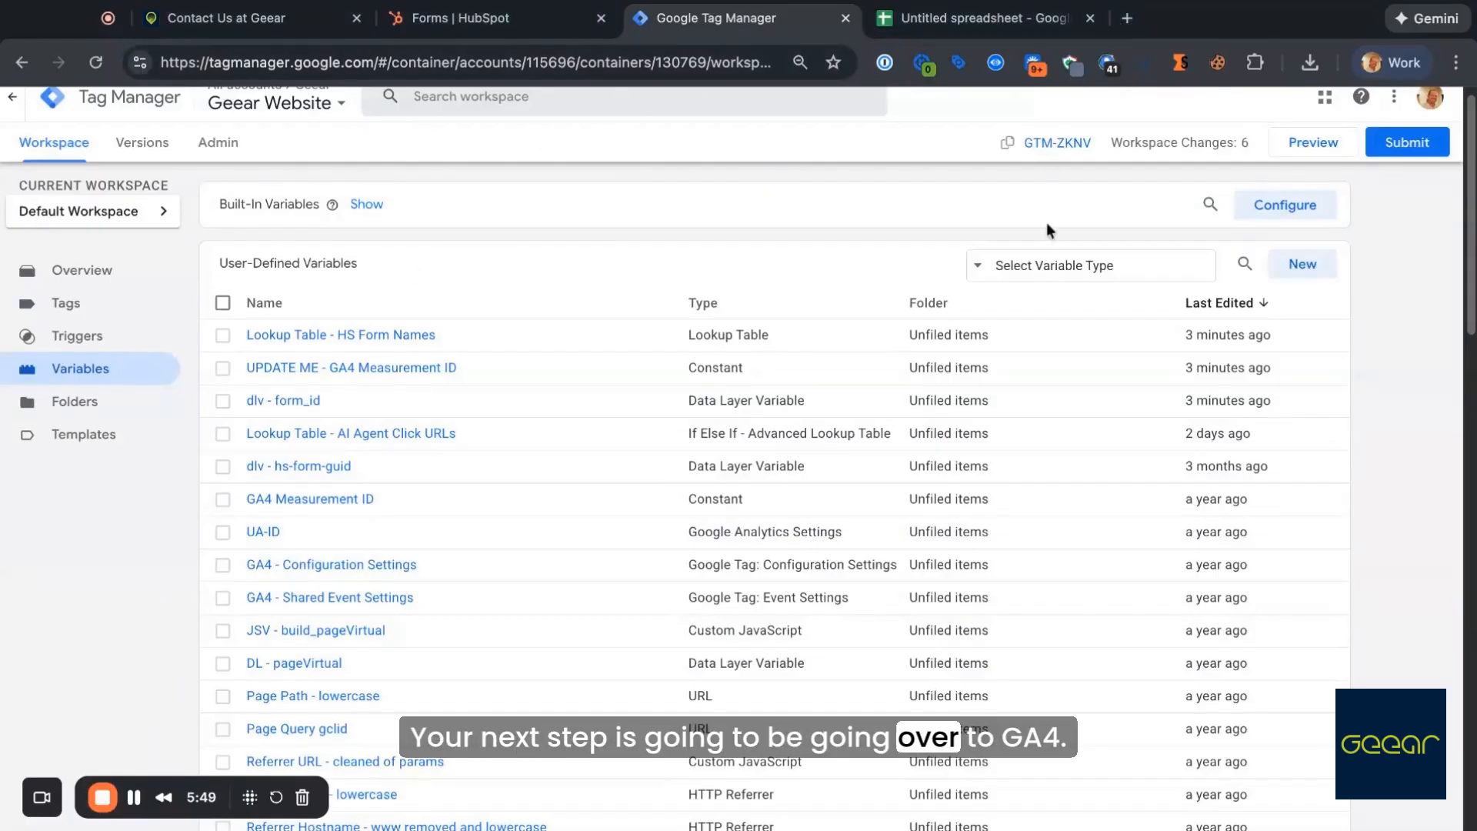
Step: In Tag Manager, list the tags by most recently edited first and open GA4 - HubSpot Form Submissions to review its event parameters
{"action": "left_click", "coordinate": [134, 797]}
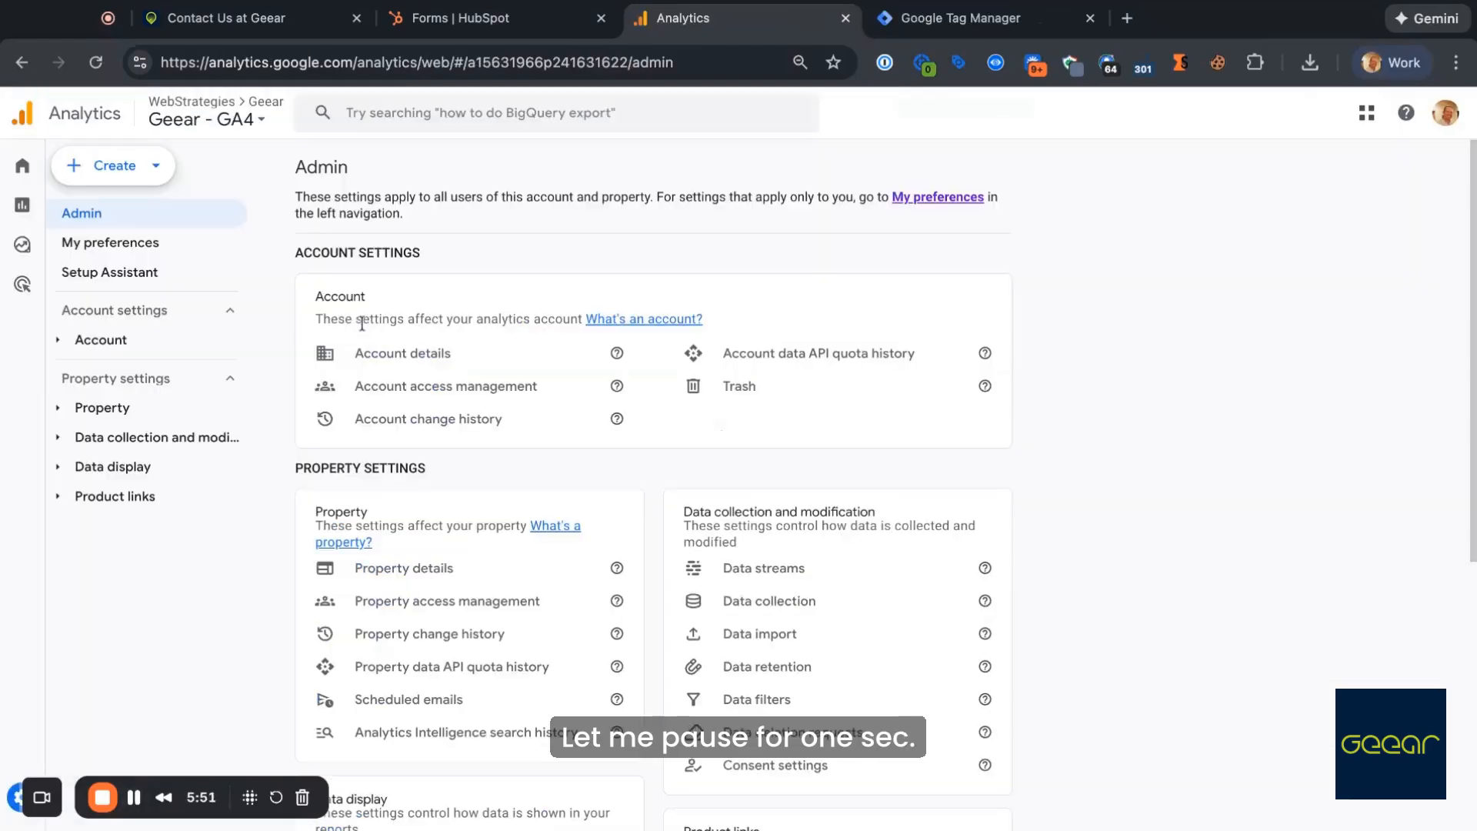
{"action": "scroll", "coordinate": [1111, 338], "scroll_direction": "down", "scroll_amount": 6}
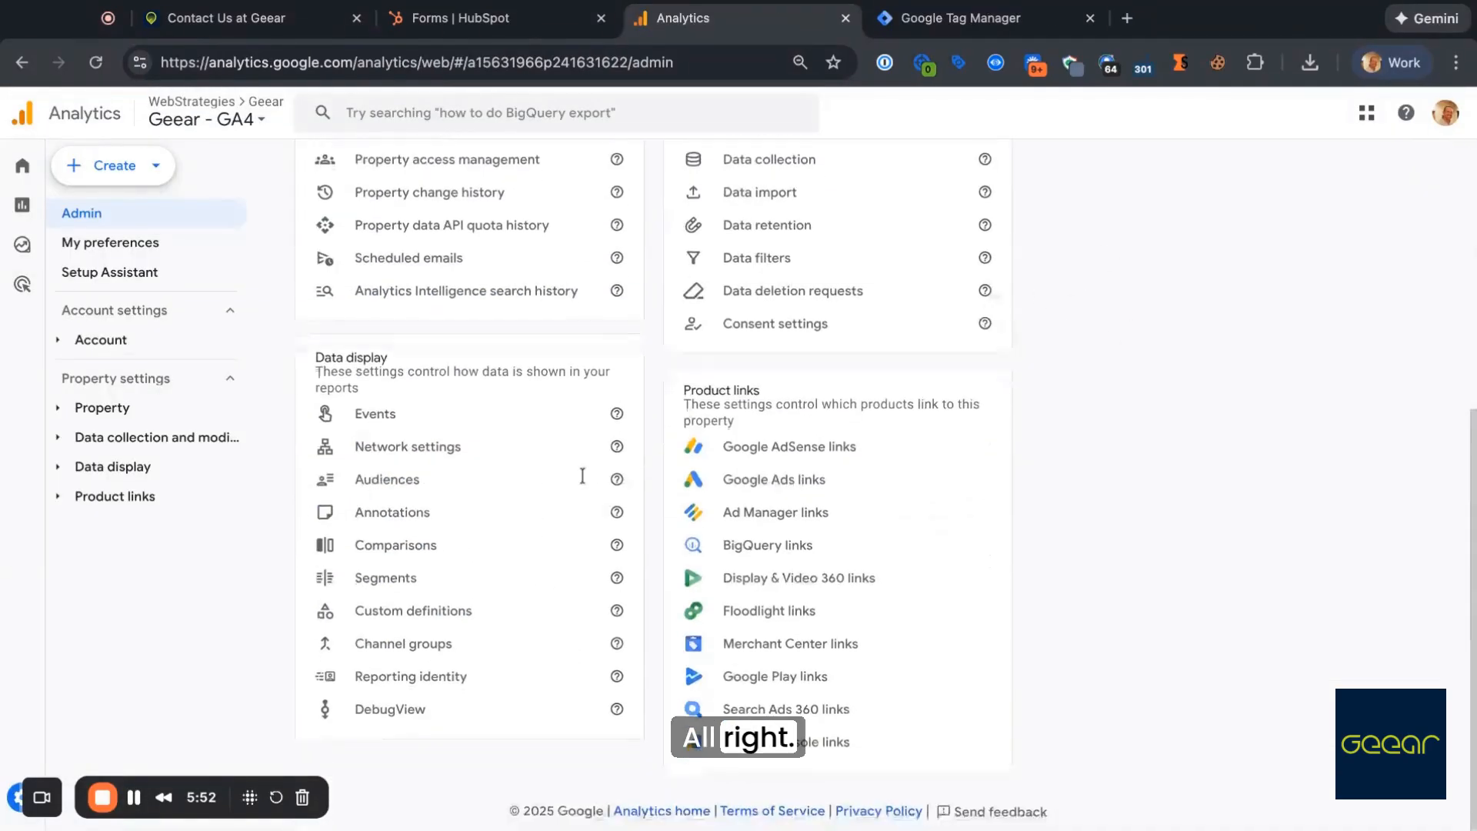
{"action": "left_click", "coordinate": [954, 18]}
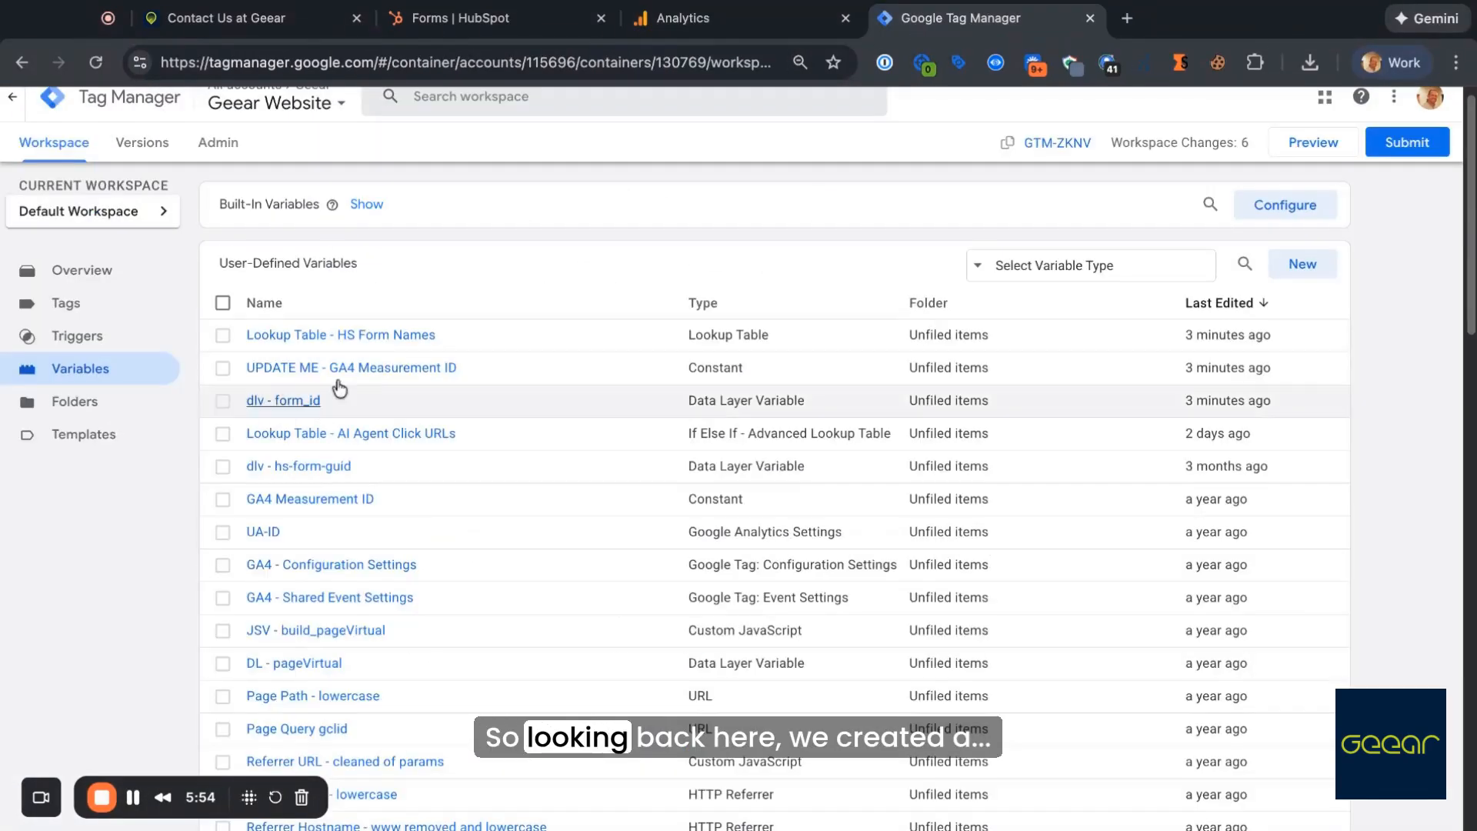
{"action": "left_click", "coordinate": [96, 311]}
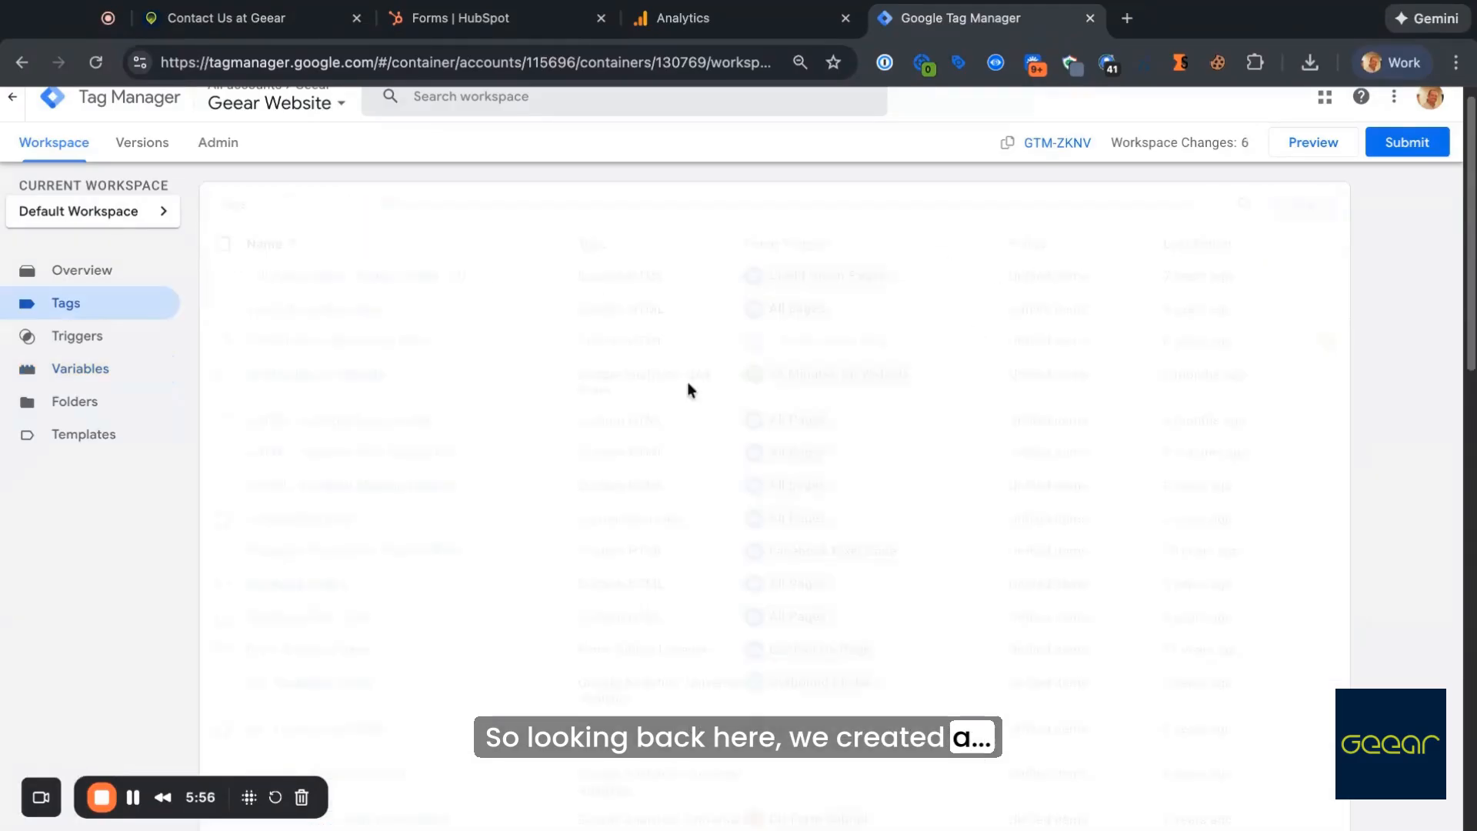
{"action": "left_click", "coordinate": [1197, 243]}
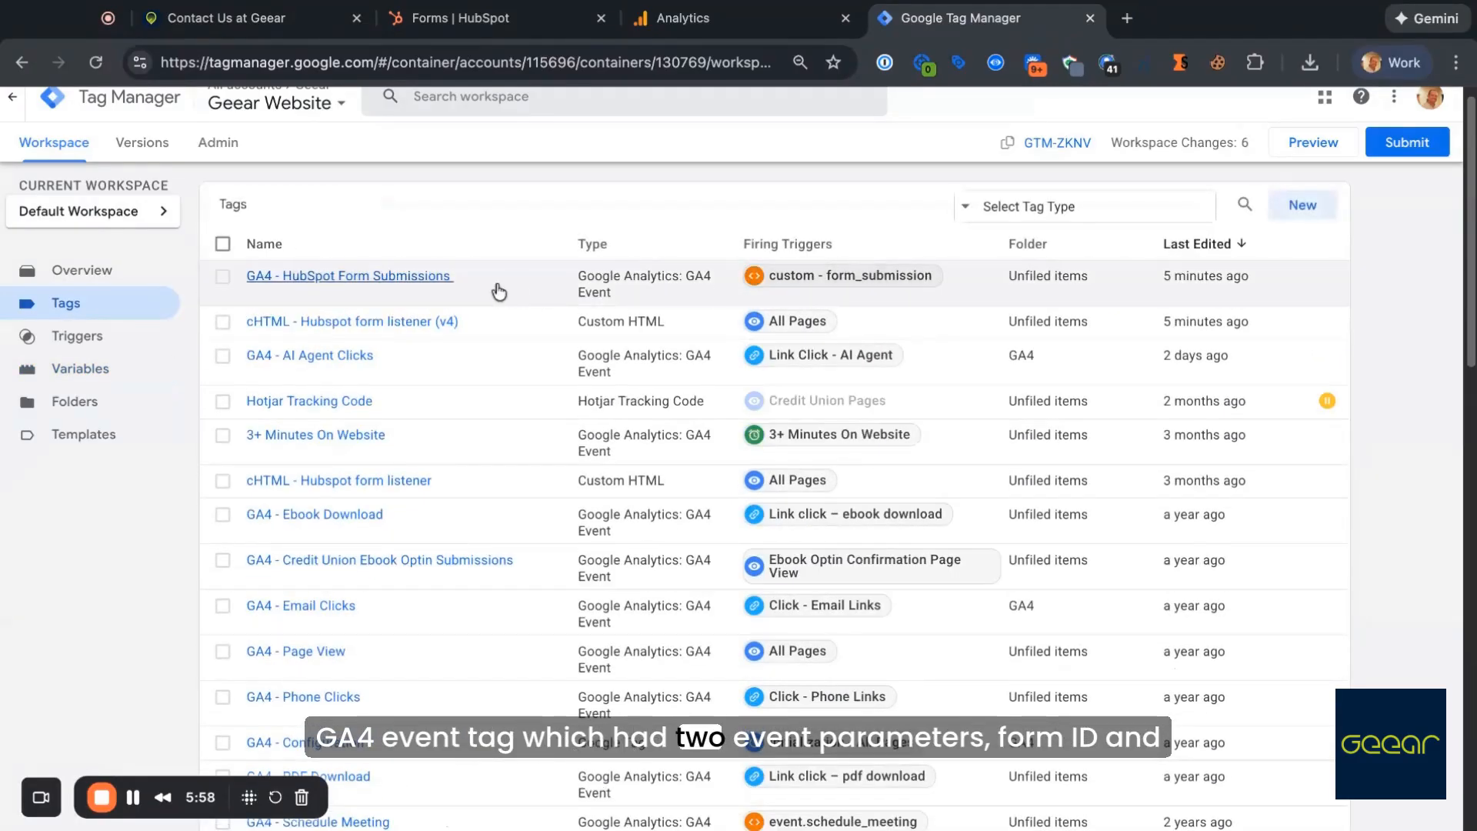
{"action": "left_click", "coordinate": [410, 279]}
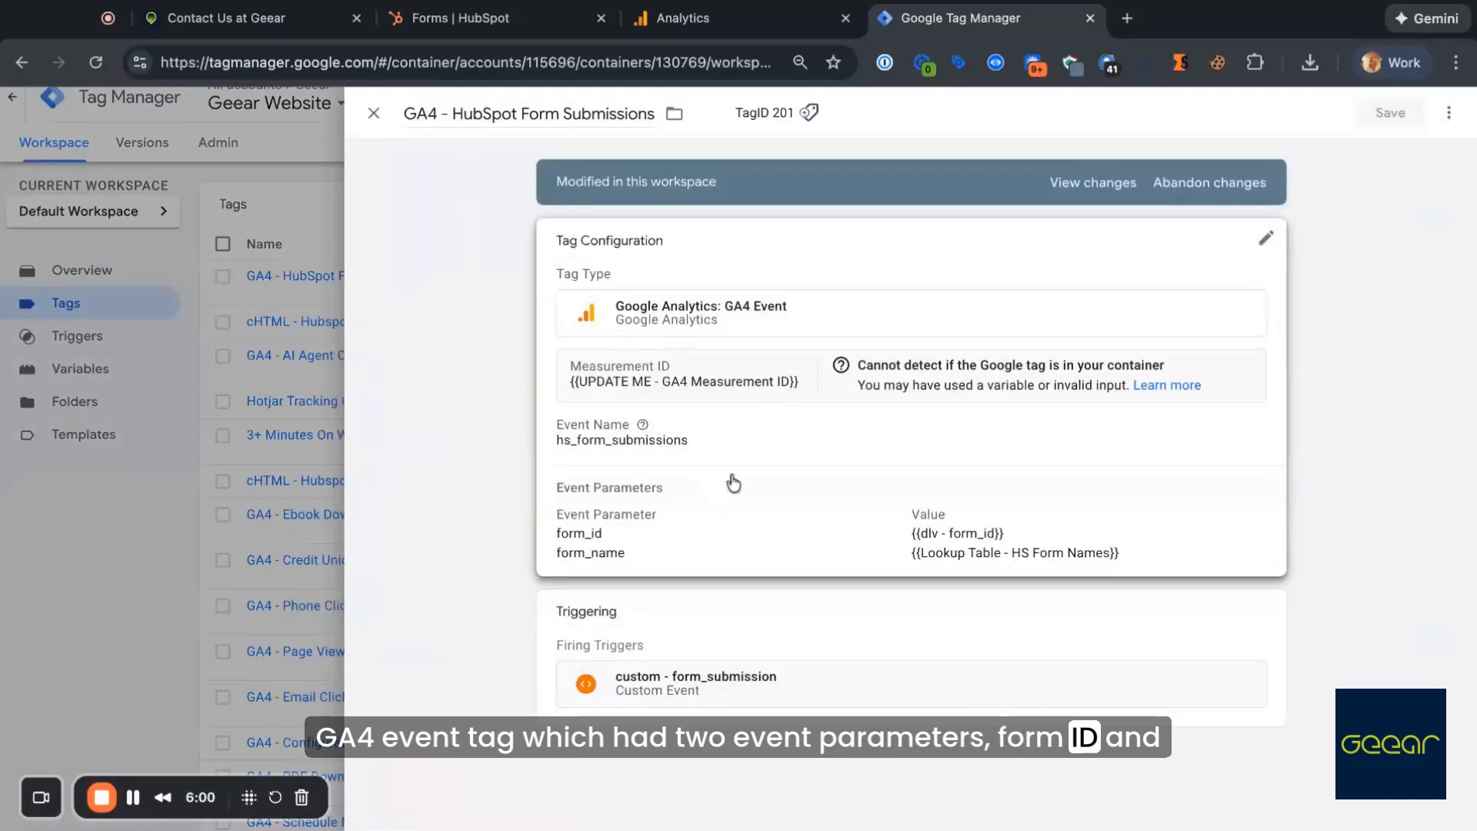
Step: In Google Analytics, open the property's custom definitions and start a new custom dimension
{"action": "left_click", "coordinate": [756, 31]}
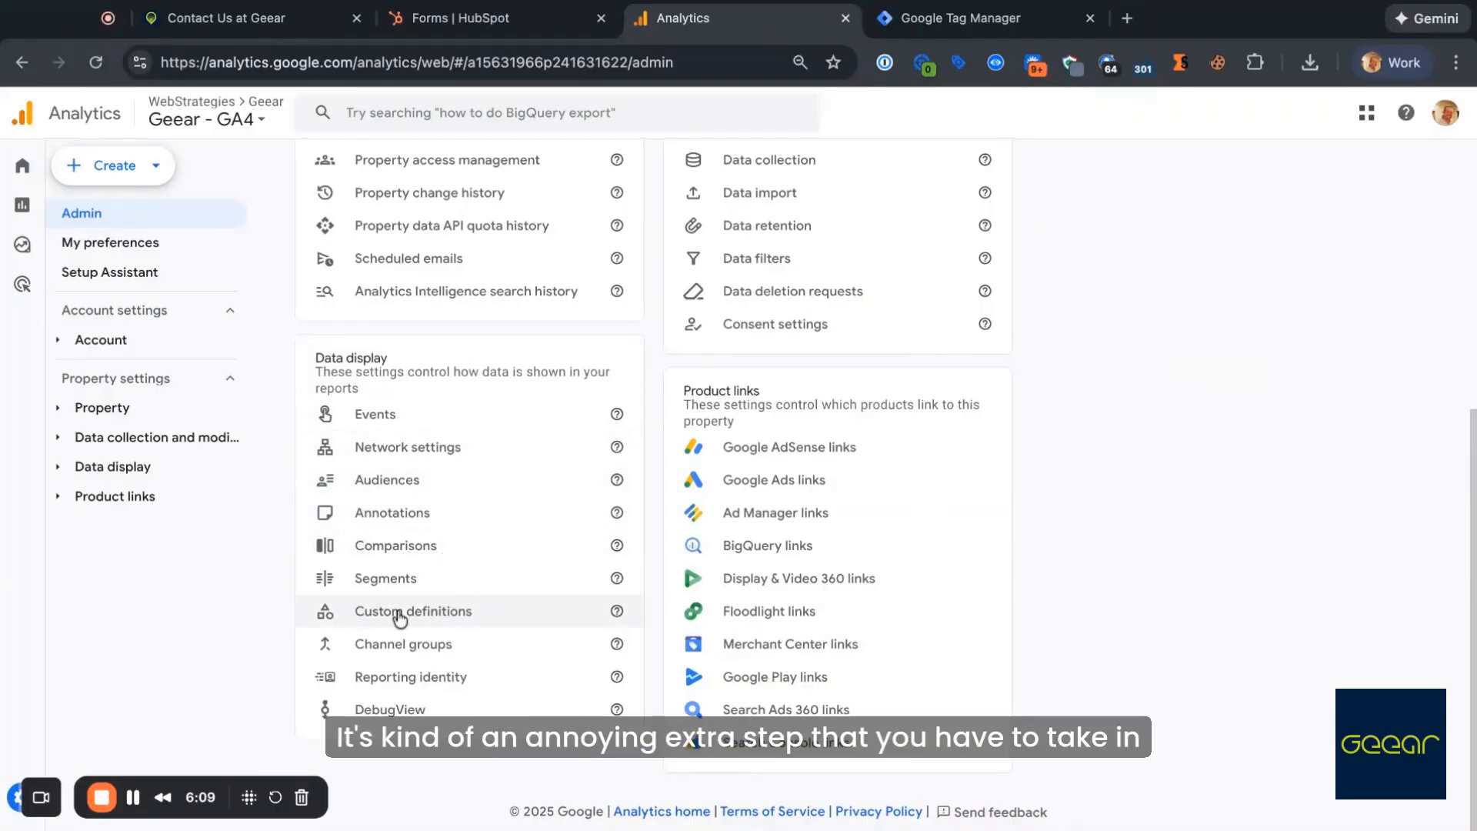
{"action": "left_click", "coordinate": [400, 612]}
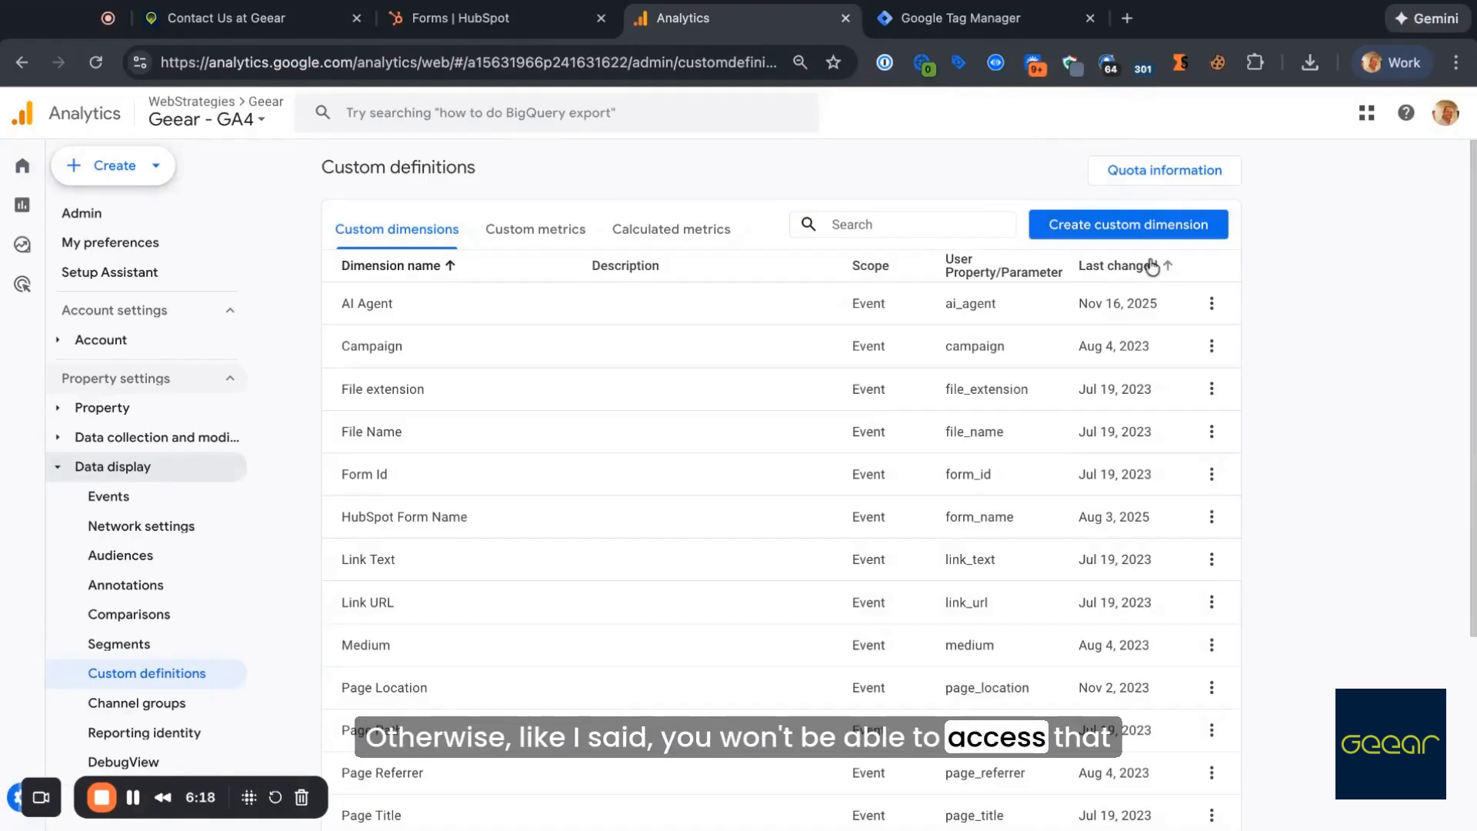
{"action": "left_click", "coordinate": [1077, 225]}
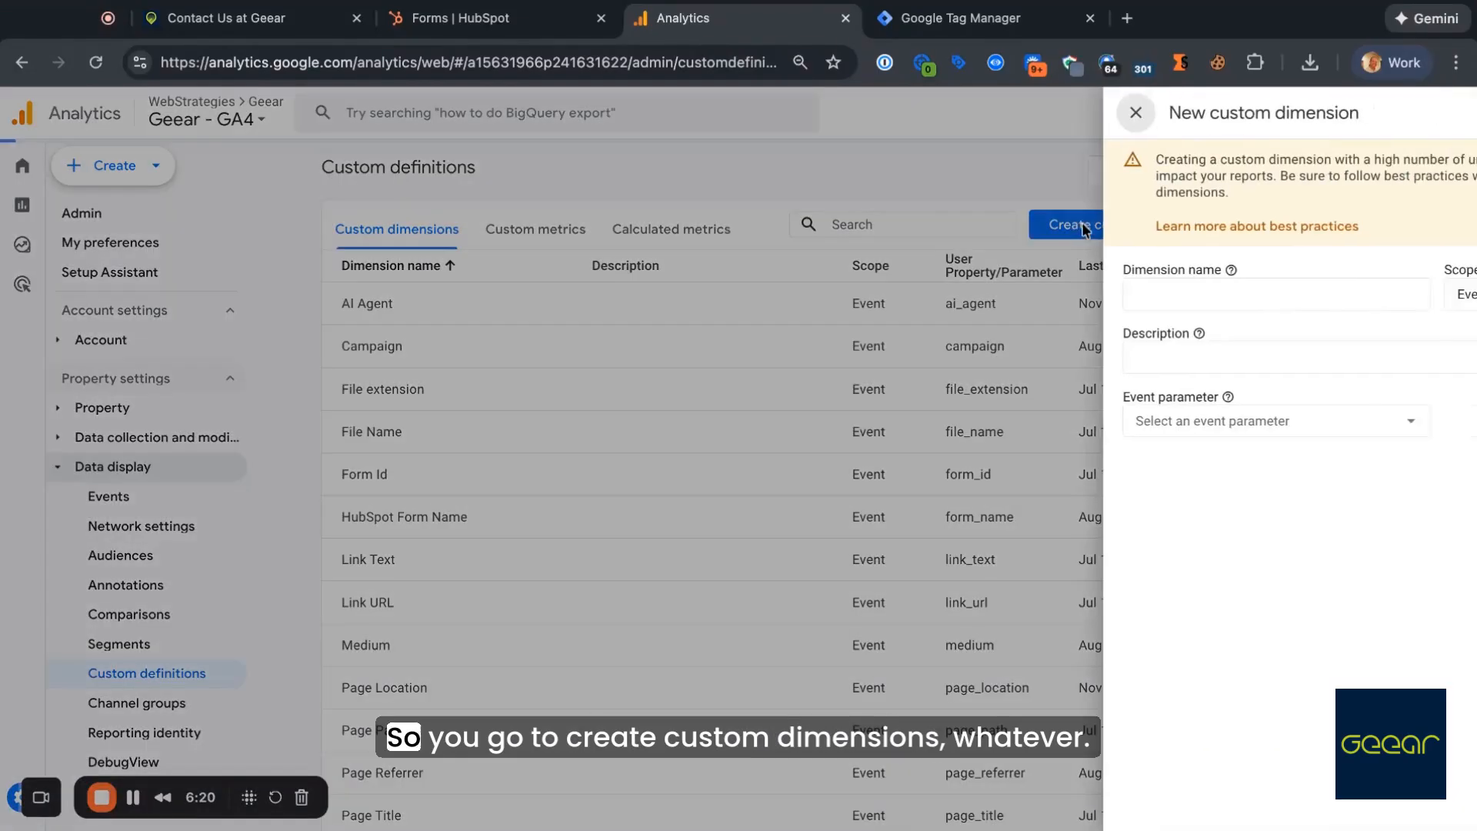
{"action": "left_click", "coordinate": [1089, 425]}
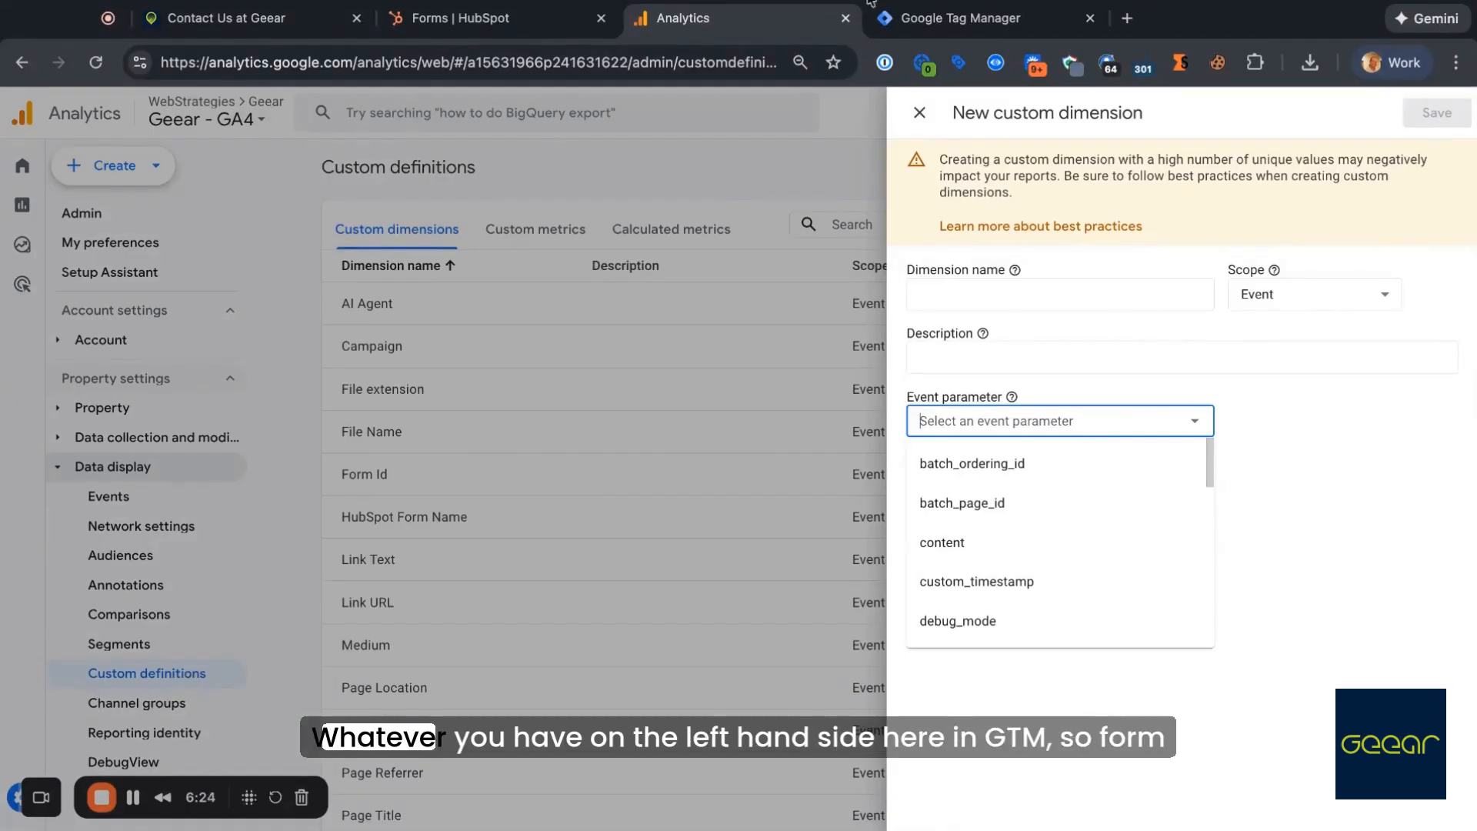
Step: Check the parameter names in the Tag Manager event tag and enter form_name as the new dimension's event parameter in Analytics
{"action": "left_click", "coordinate": [962, 18]}
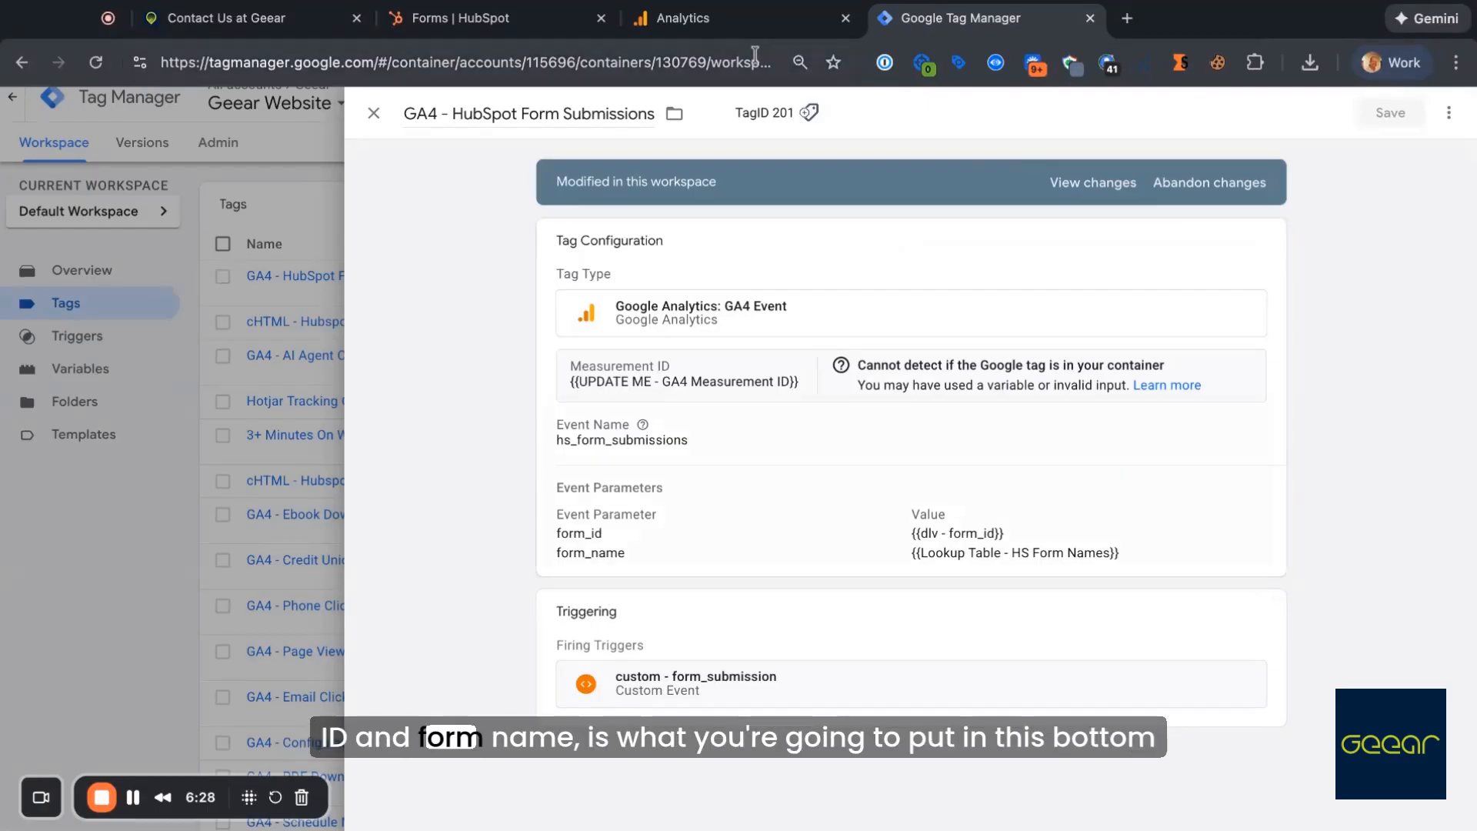
{"action": "left_click", "coordinate": [683, 18]}
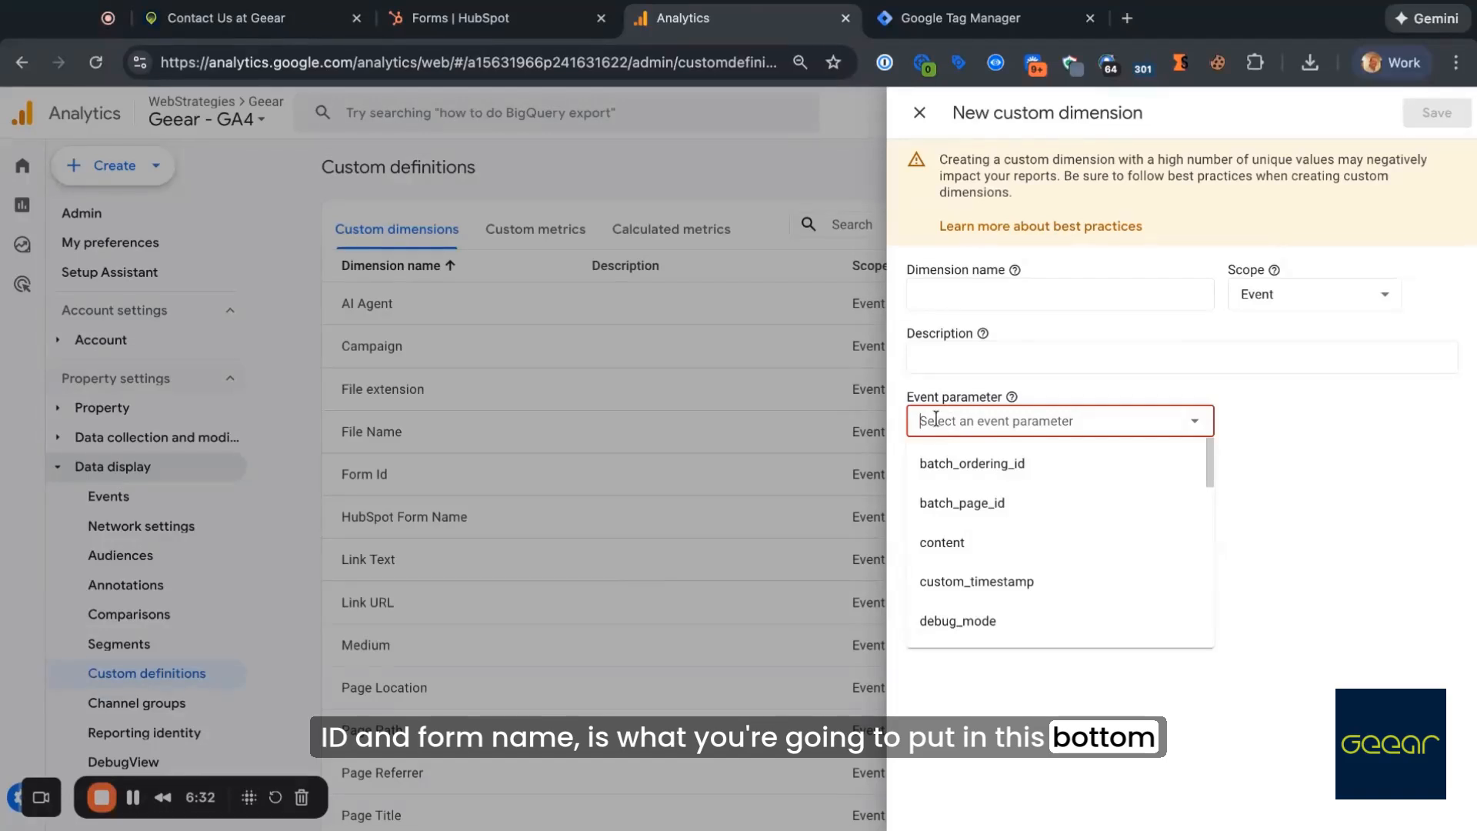
{"action": "type", "text": "form_i"}
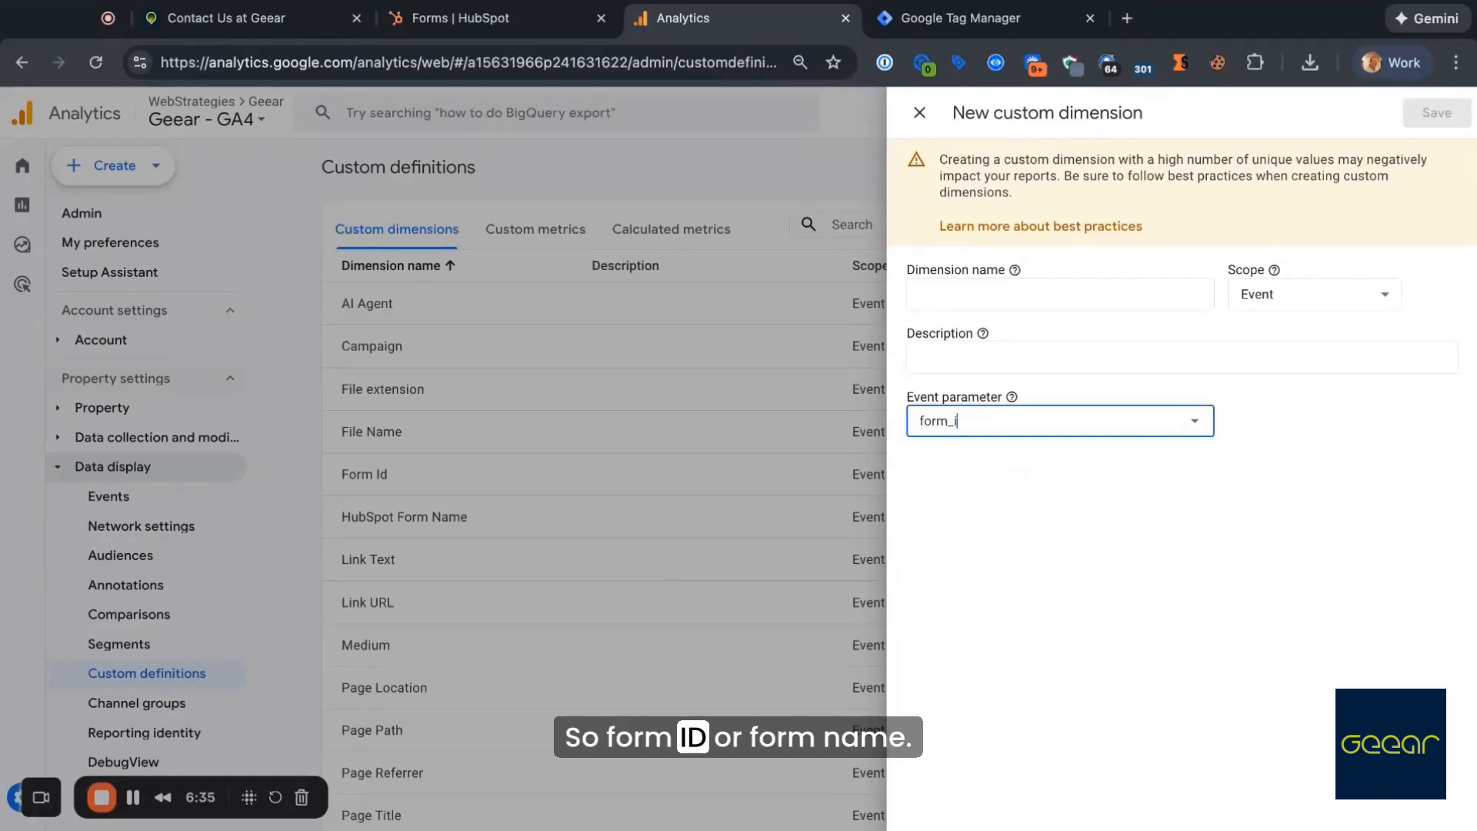
{"action": "key", "text": "BackSpace"}
{"action": "type", "text": "name"}
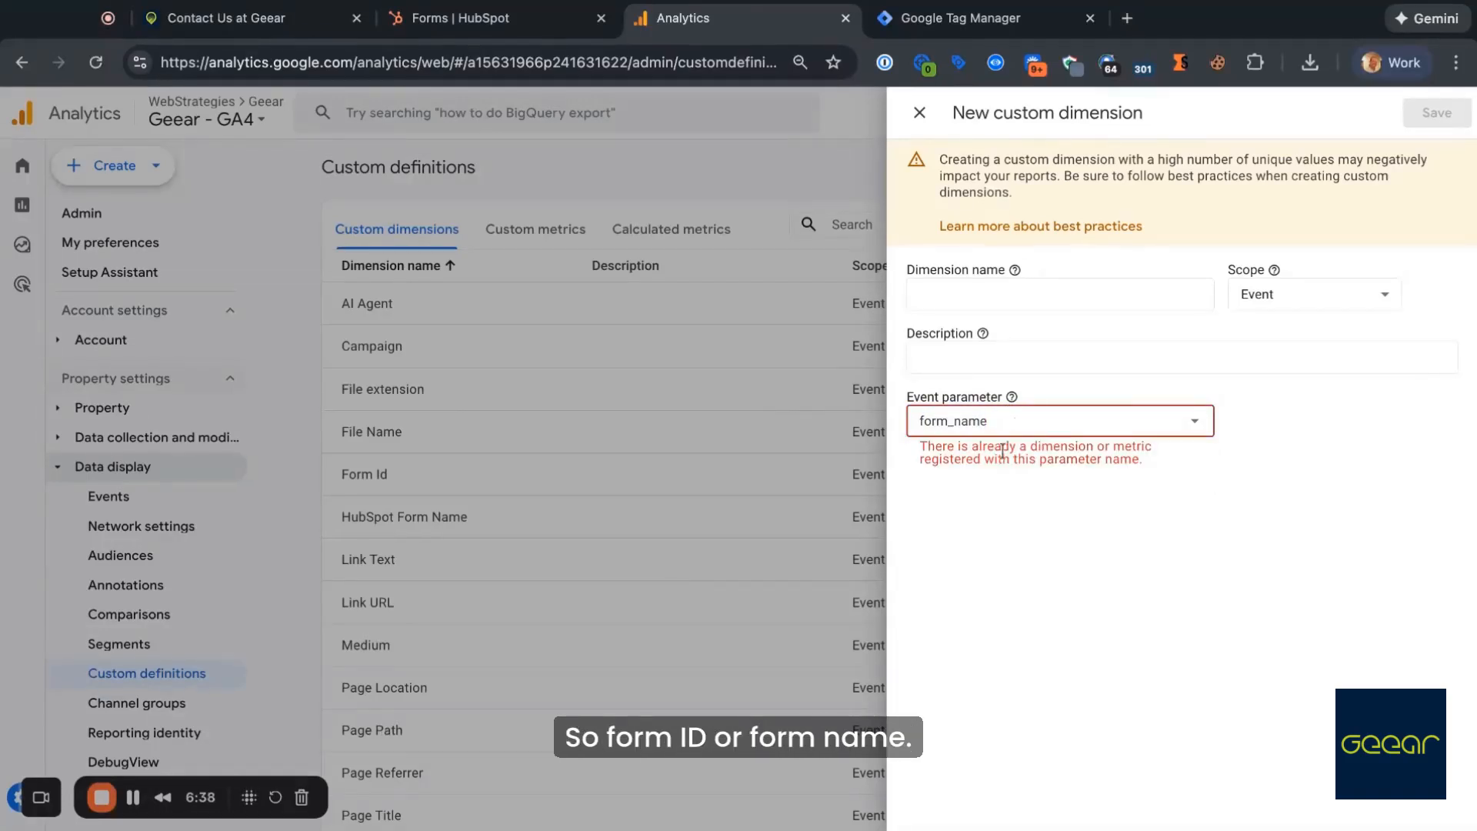
Step: Name the new dimension Hubspot Form Name, leave its description empty, and close the form without saving
{"action": "left_click", "coordinate": [1023, 301]}
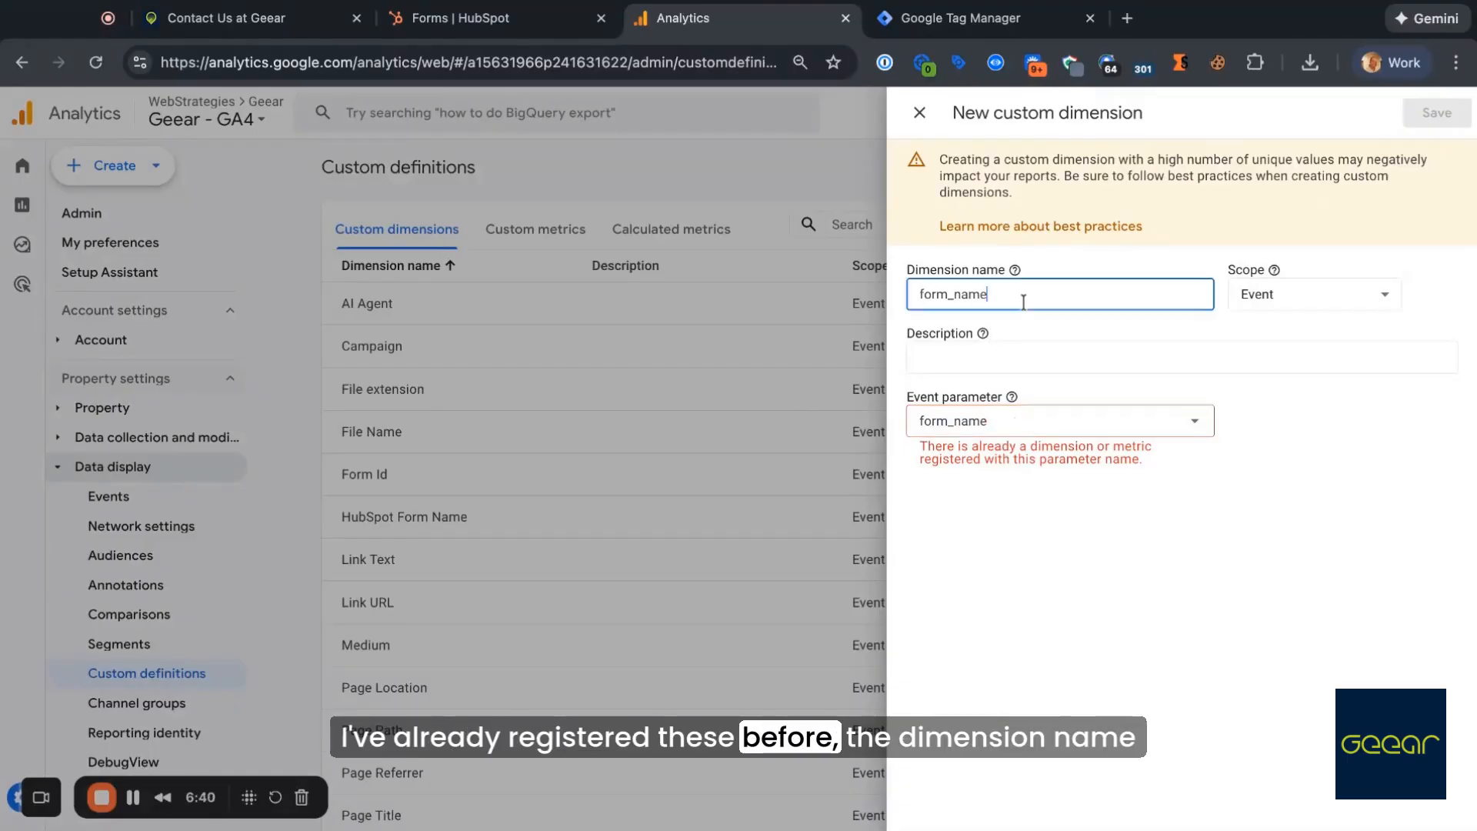
{"action": "key", "text": "ctrl+a"}
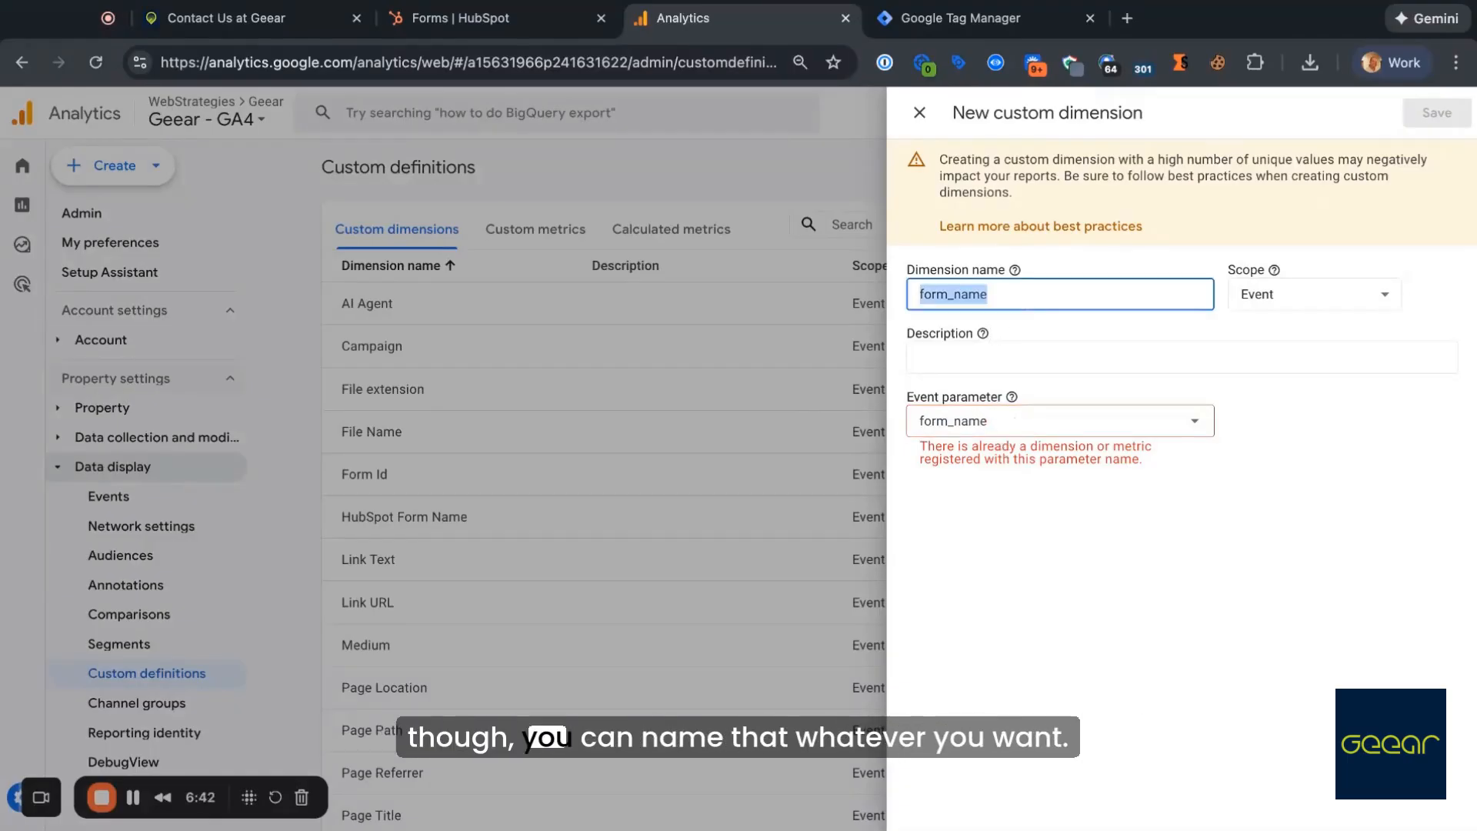
{"action": "type", "text": "Hubspot"}
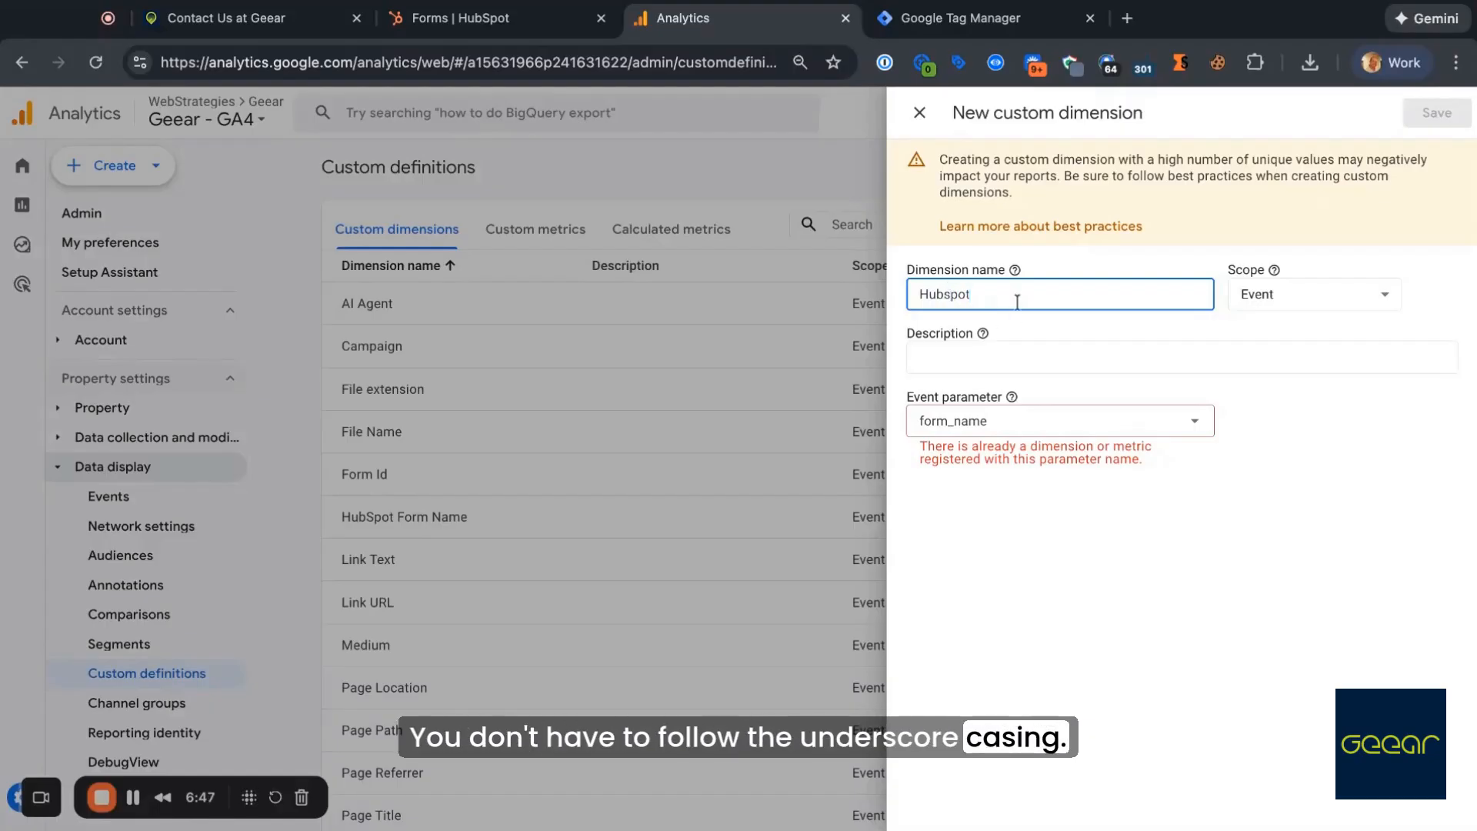
{"action": "type", "text": " Form Name"}
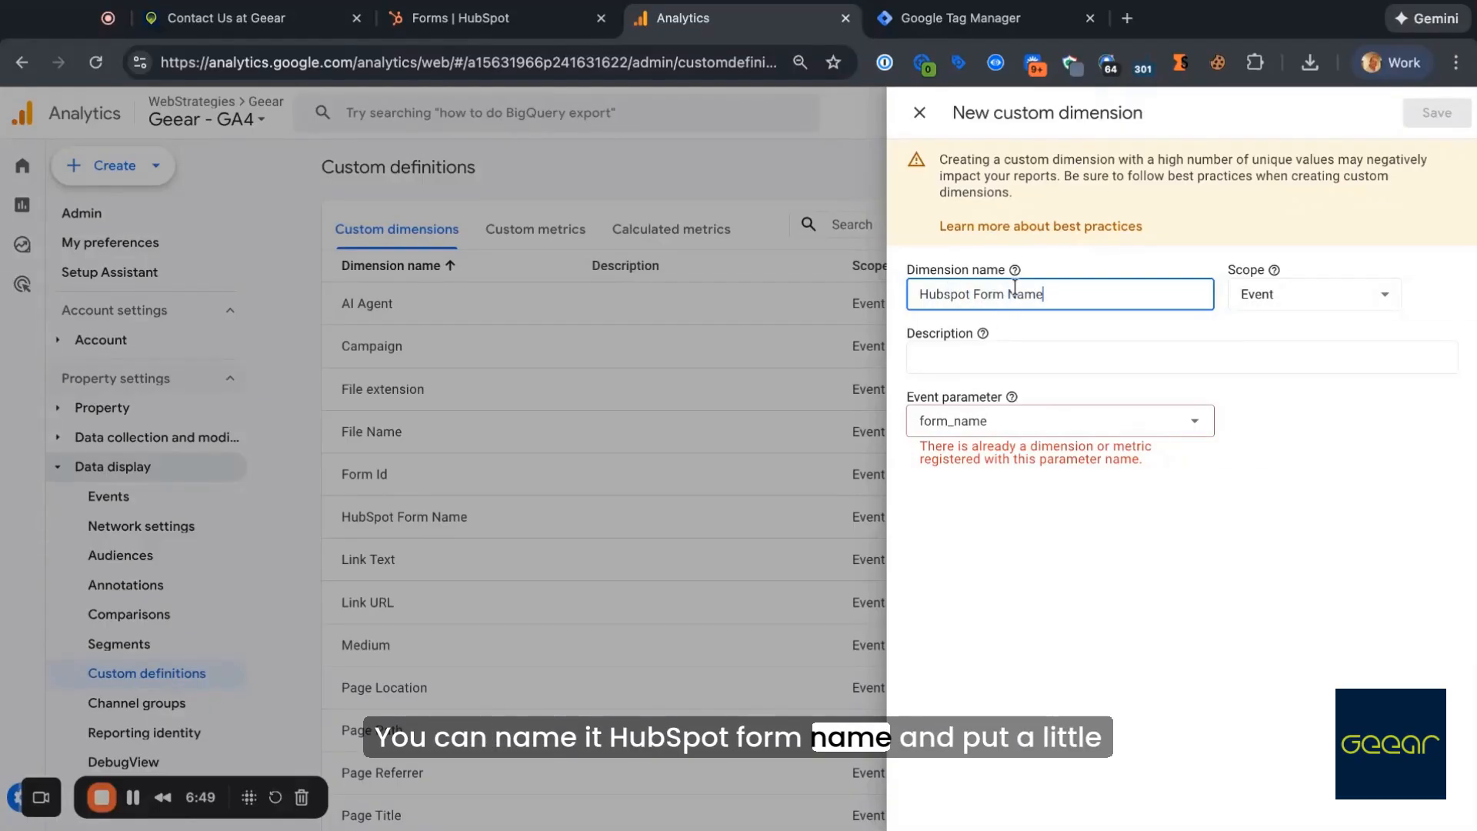
{"action": "left_click", "coordinate": [970, 352]}
{"action": "type", "text": "d"}
{"action": "key", "text": "BackSpace"}
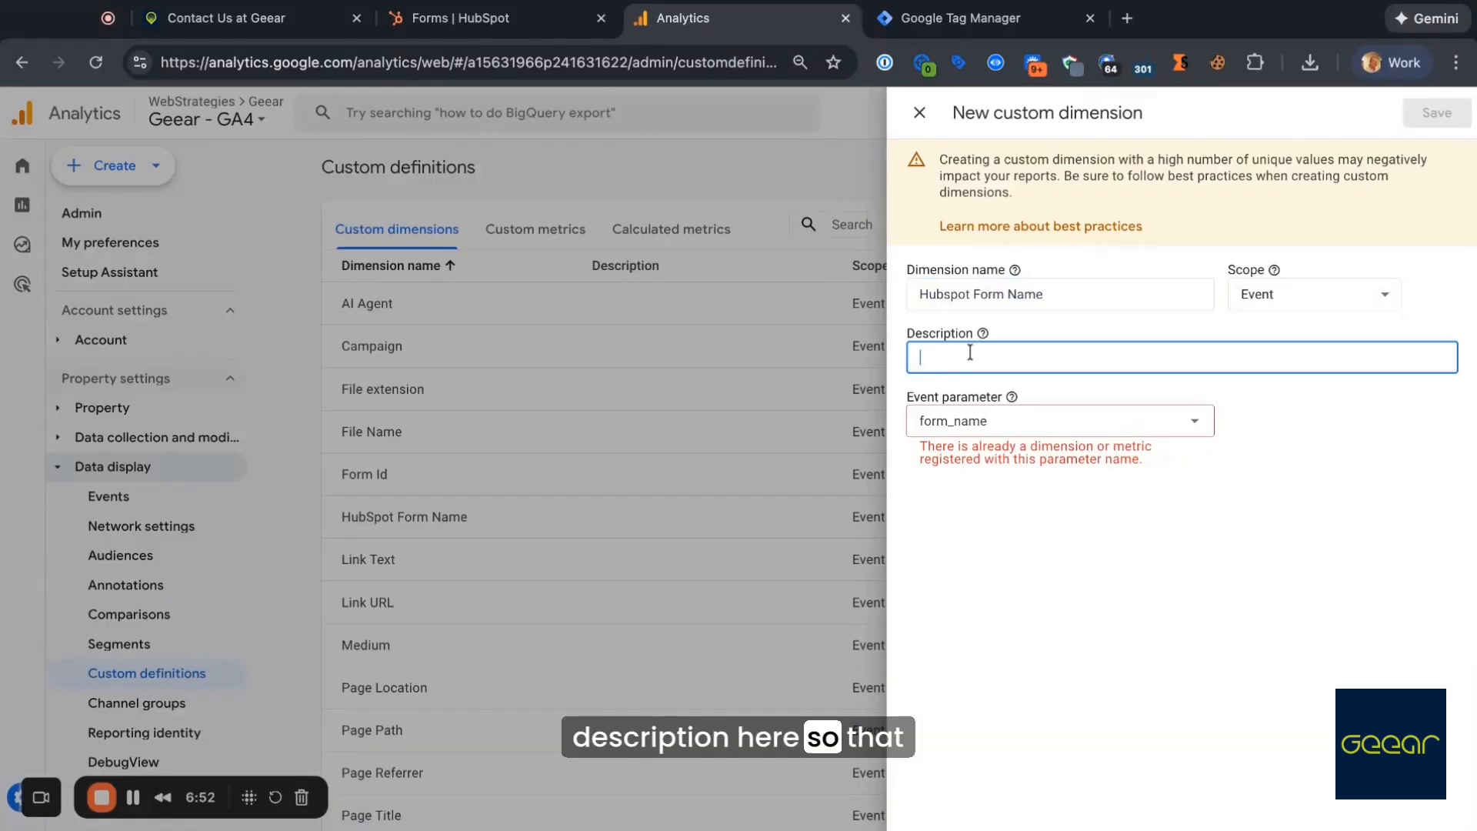
{"action": "left_click", "coordinate": [920, 112]}
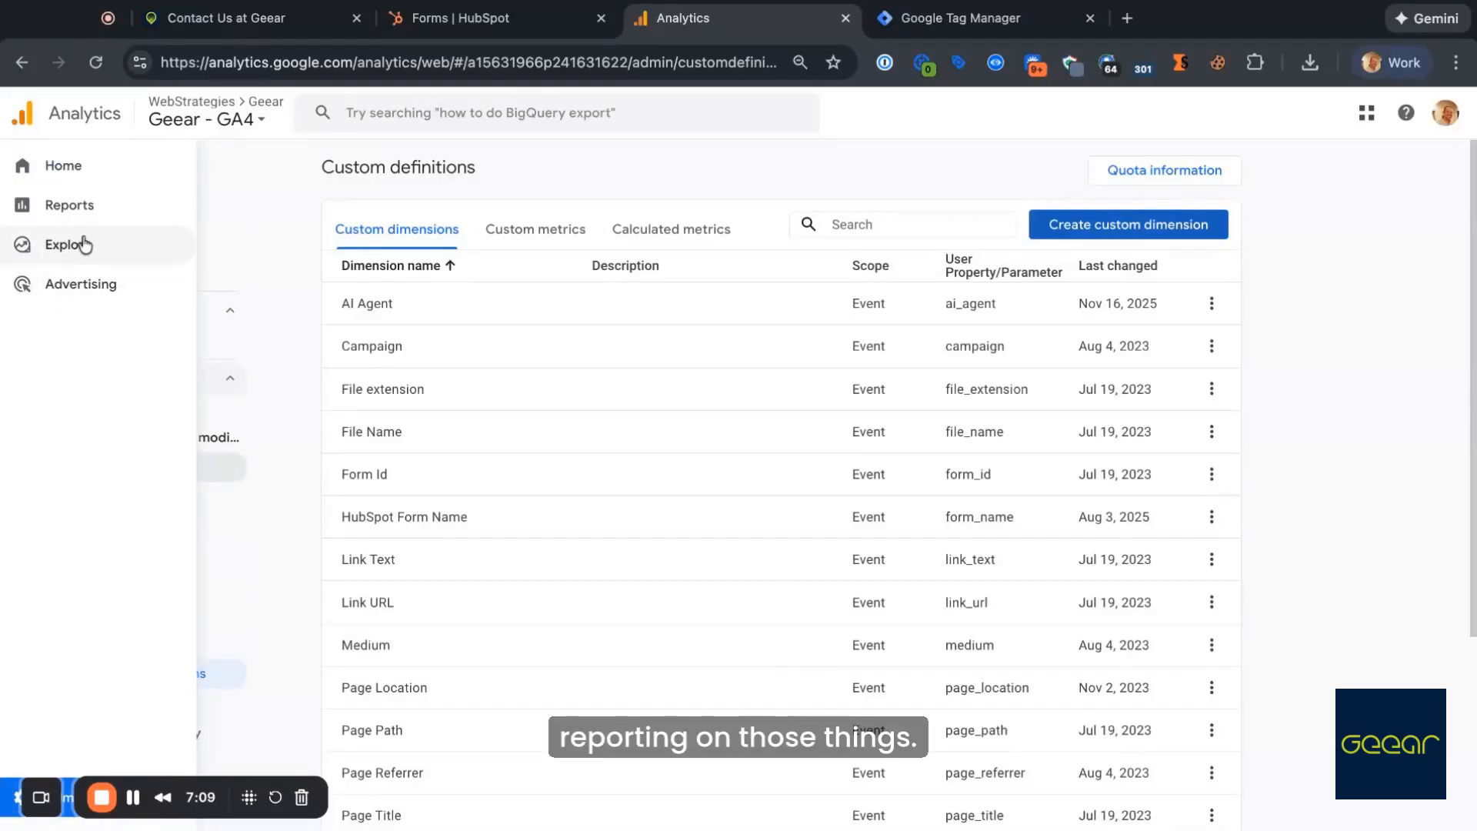
Step: Open the report library in Analytics and start creating a new report
{"action": "left_click", "coordinate": [69, 205]}
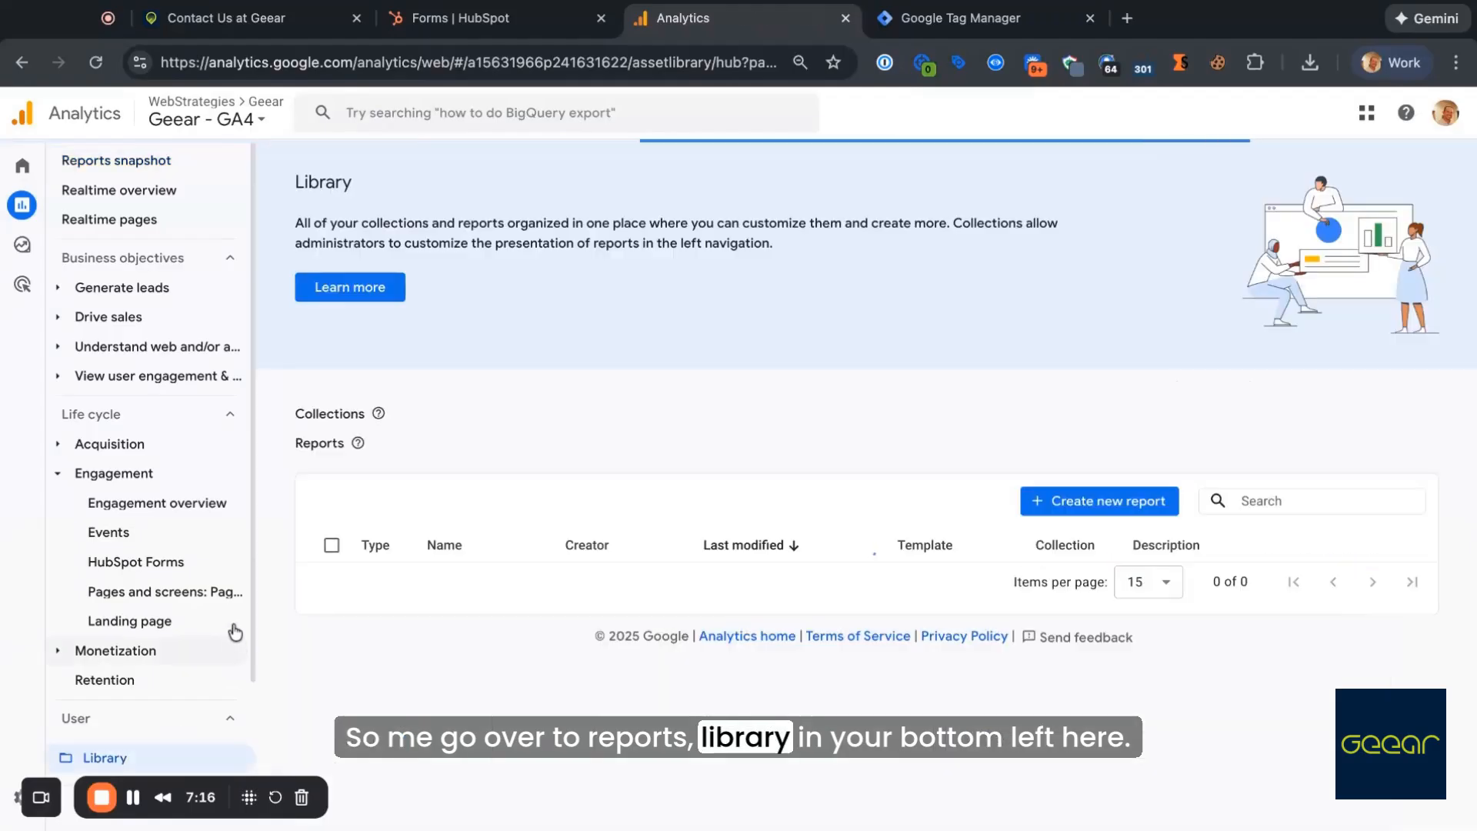
{"action": "scroll", "coordinate": [892, 365], "scroll_direction": "down", "scroll_amount": 5}
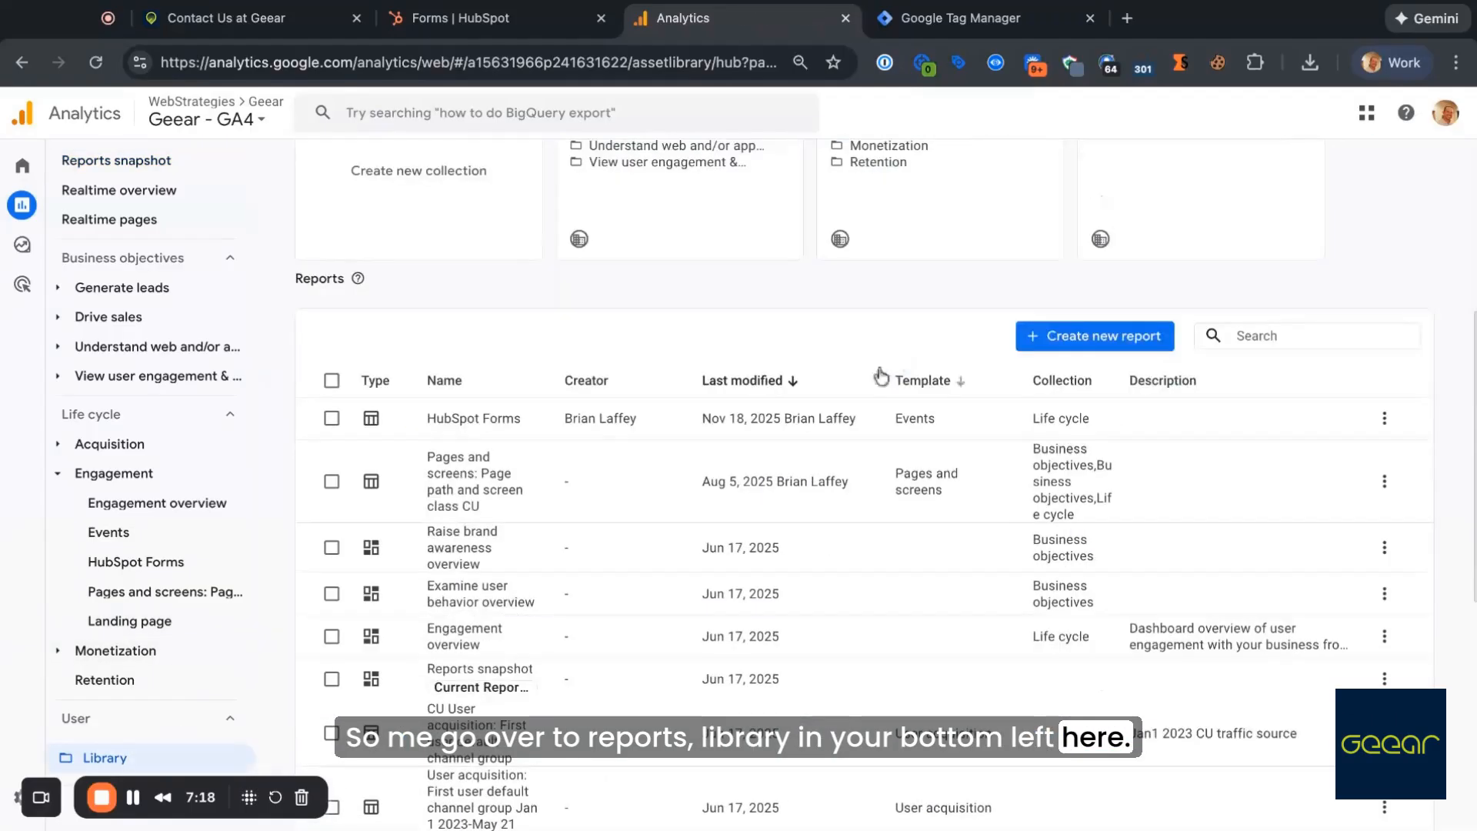
{"action": "left_click", "coordinate": [1064, 338]}
{"action": "left_click", "coordinate": [1077, 418]}
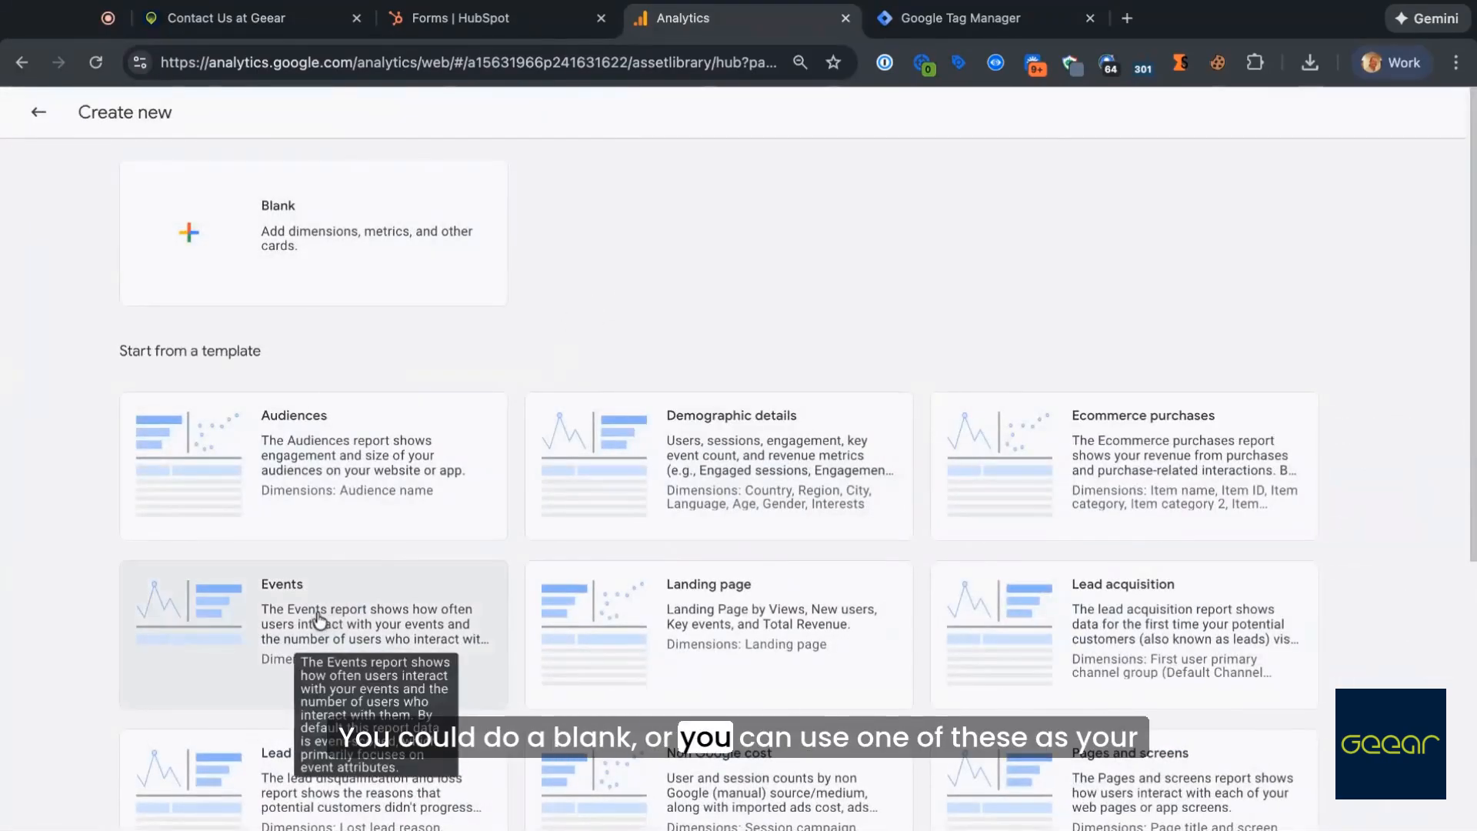
Step: Look through the report templates and base the new report on the Events template
{"action": "scroll", "coordinate": [320, 620], "scroll_direction": "down", "scroll_amount": 5}
{"action": "scroll", "coordinate": [481, 465], "scroll_direction": "up", "scroll_amount": 1}
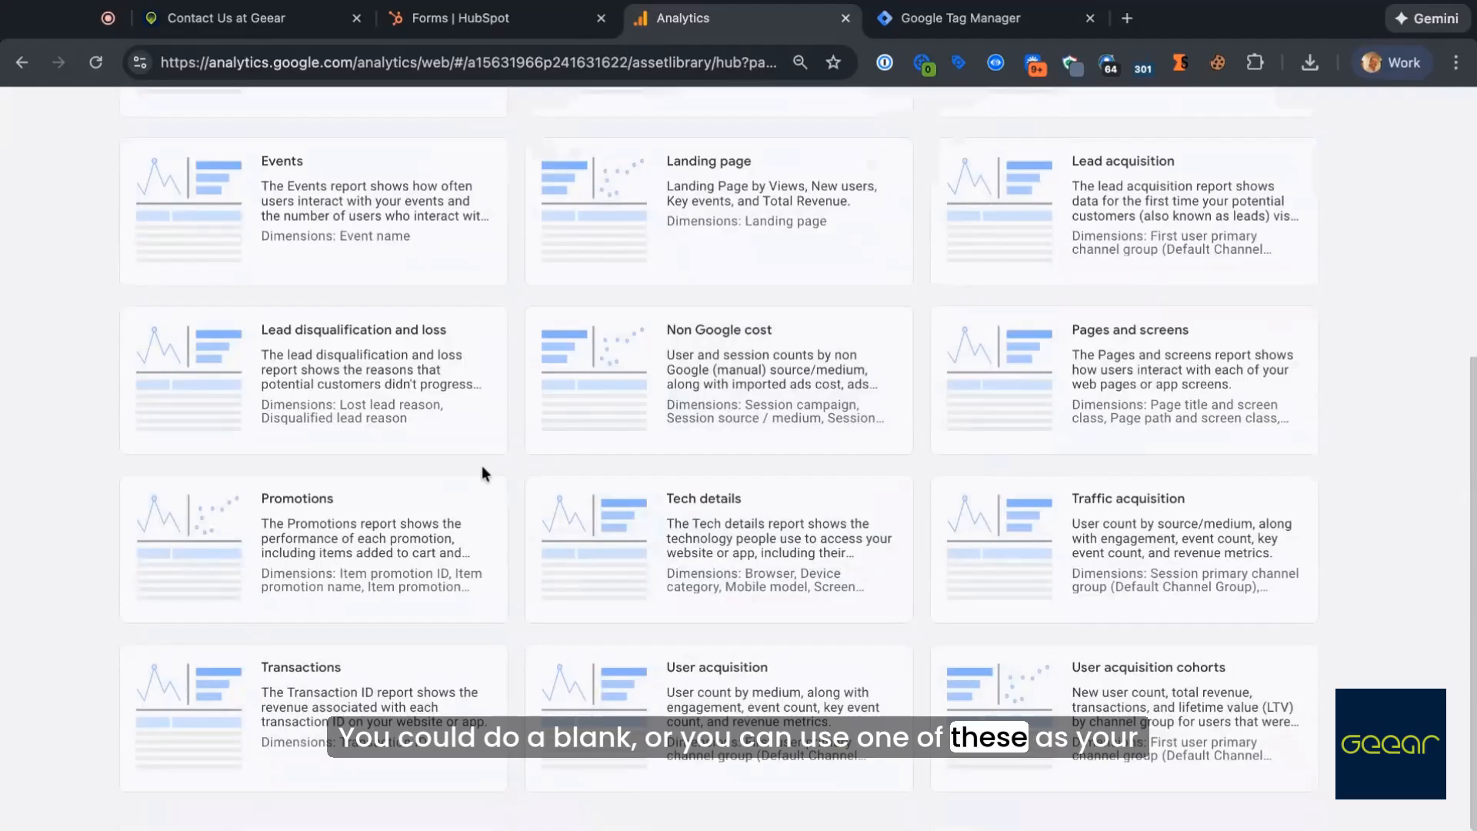
{"action": "scroll", "coordinate": [418, 463], "scroll_direction": "up", "scroll_amount": 4}
{"action": "left_click", "coordinate": [329, 595]}
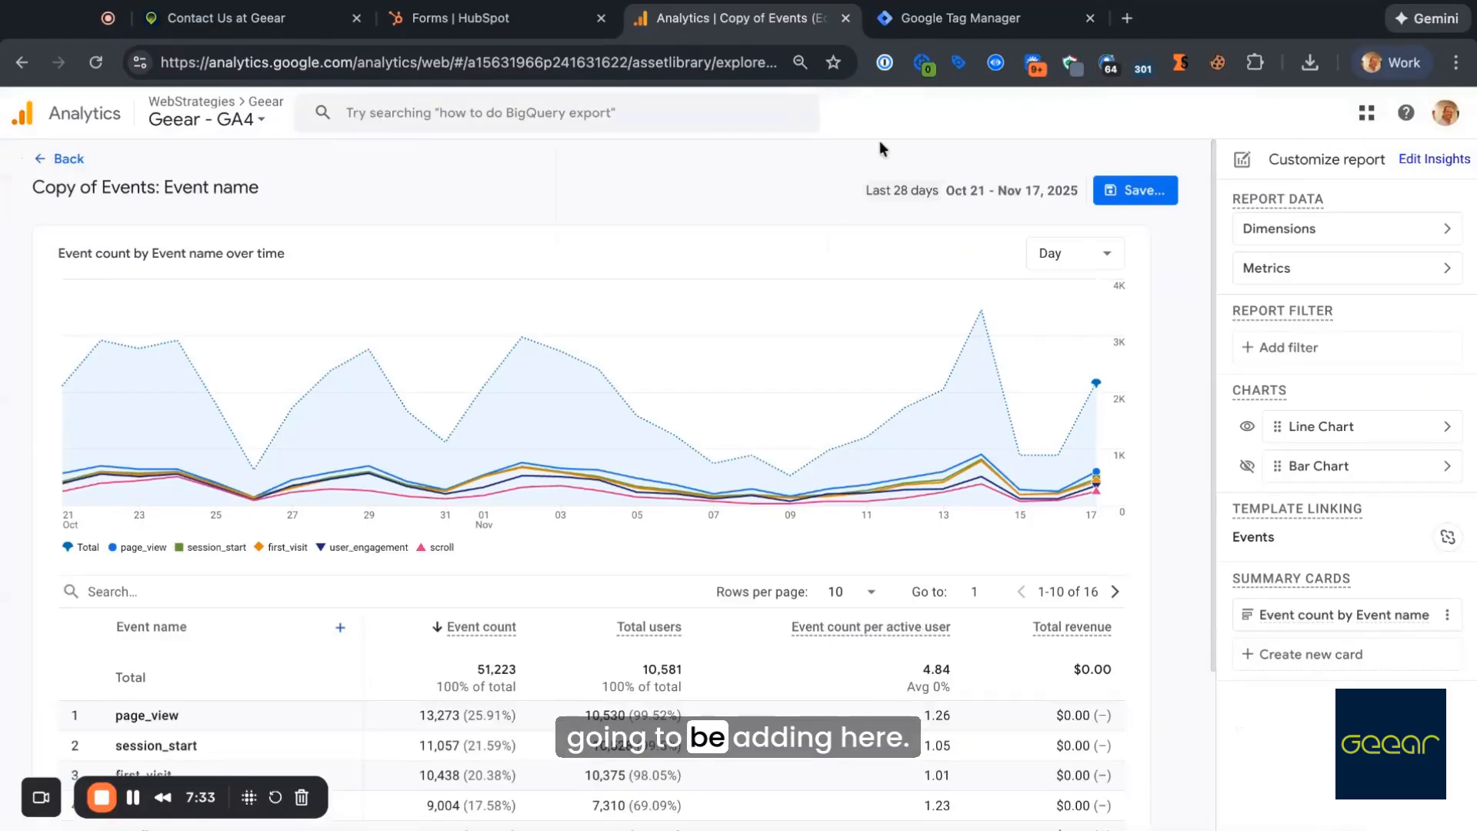
Step: Add a report filter on the Event name dimension with the match type exactly matches
{"action": "scroll", "coordinate": [799, 379], "scroll_direction": "down", "scroll_amount": 2}
{"action": "scroll", "coordinate": [763, 360], "scroll_direction": "up", "scroll_amount": 2}
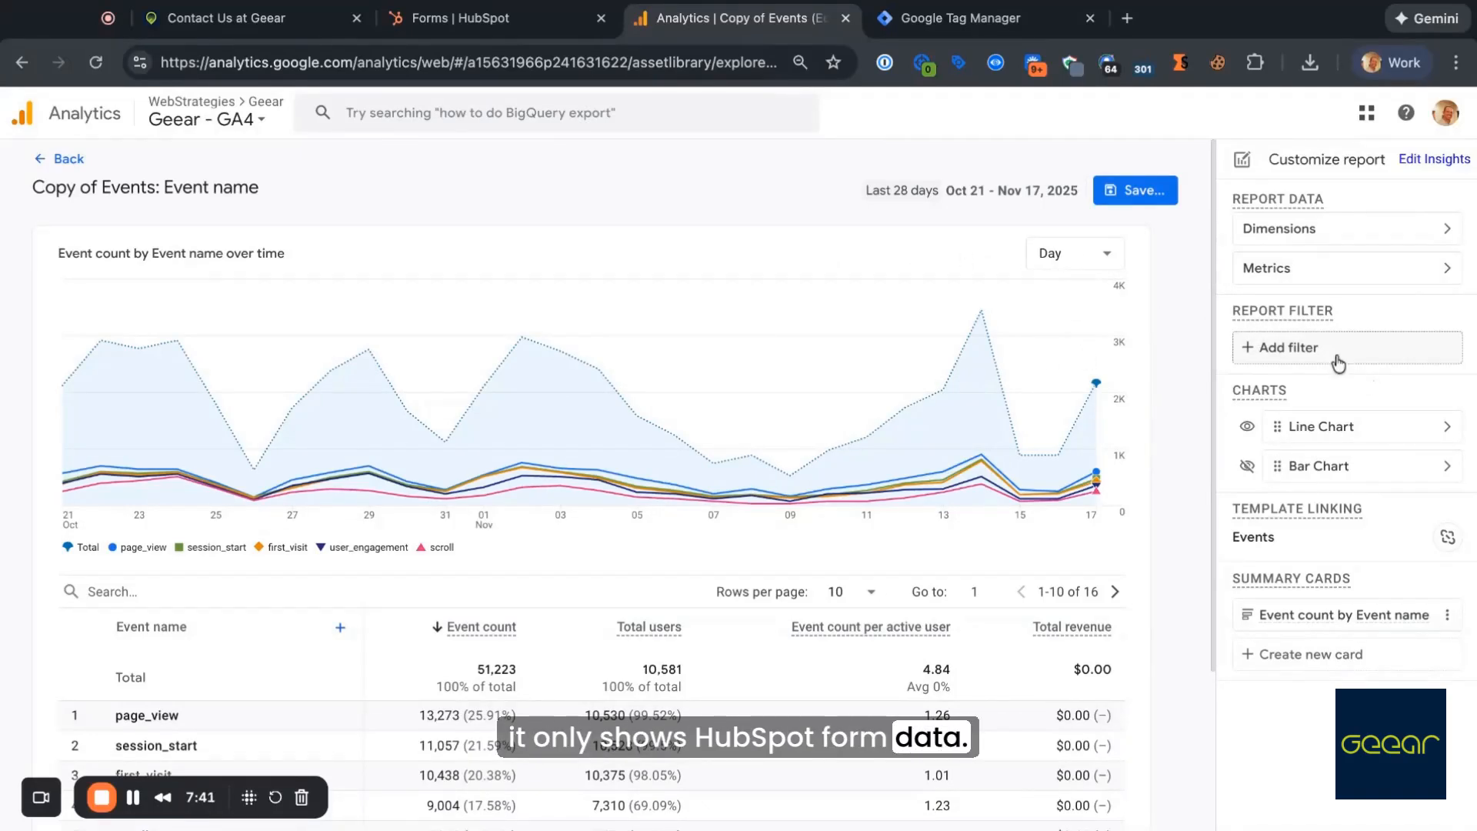
{"action": "left_click", "coordinate": [1241, 359]}
{"action": "left_click", "coordinate": [1305, 277]}
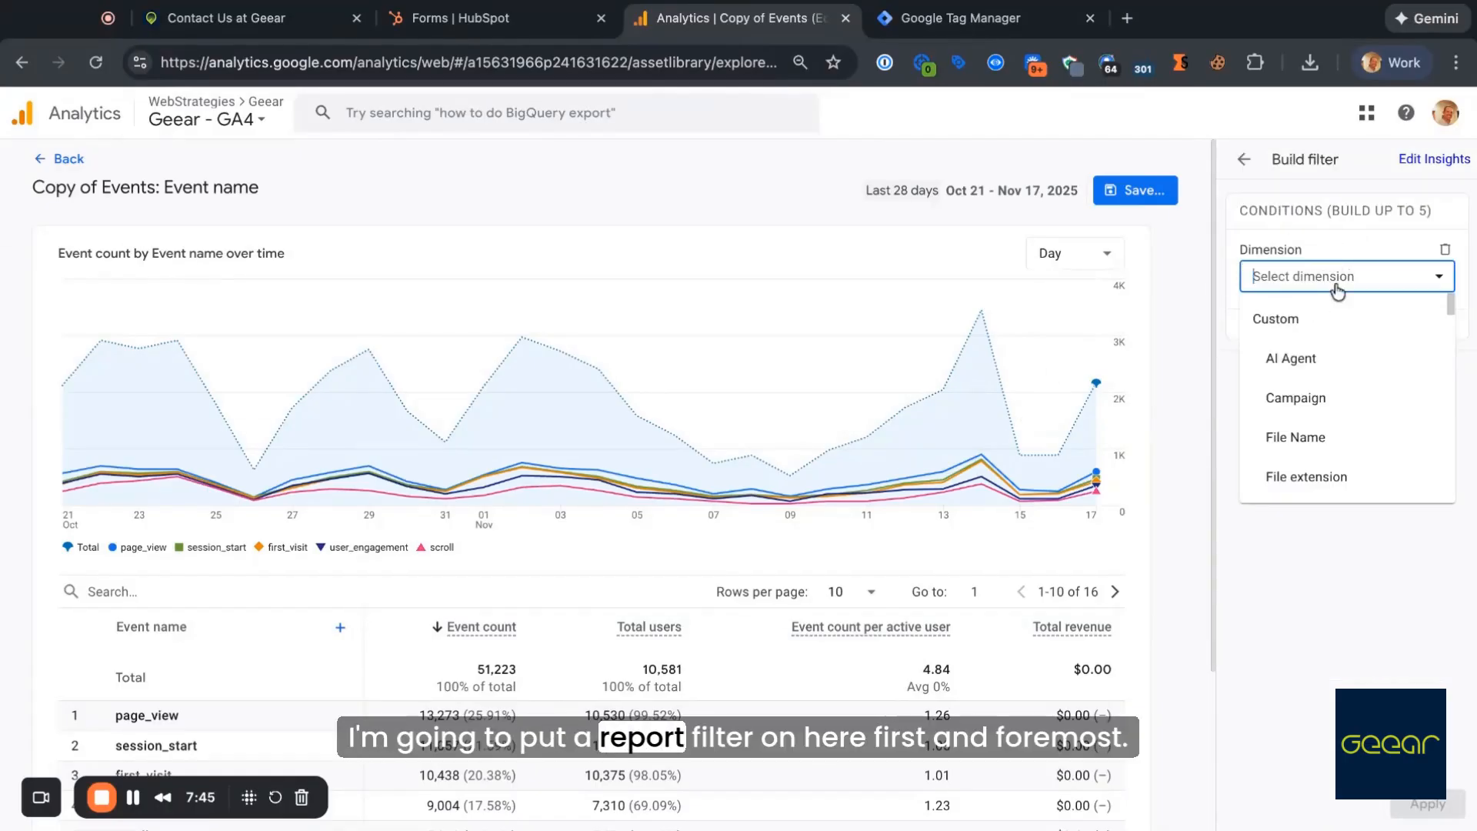
{"action": "scroll", "coordinate": [1348, 434], "scroll_direction": "down", "scroll_amount": 1}
{"action": "type", "text": "event"}
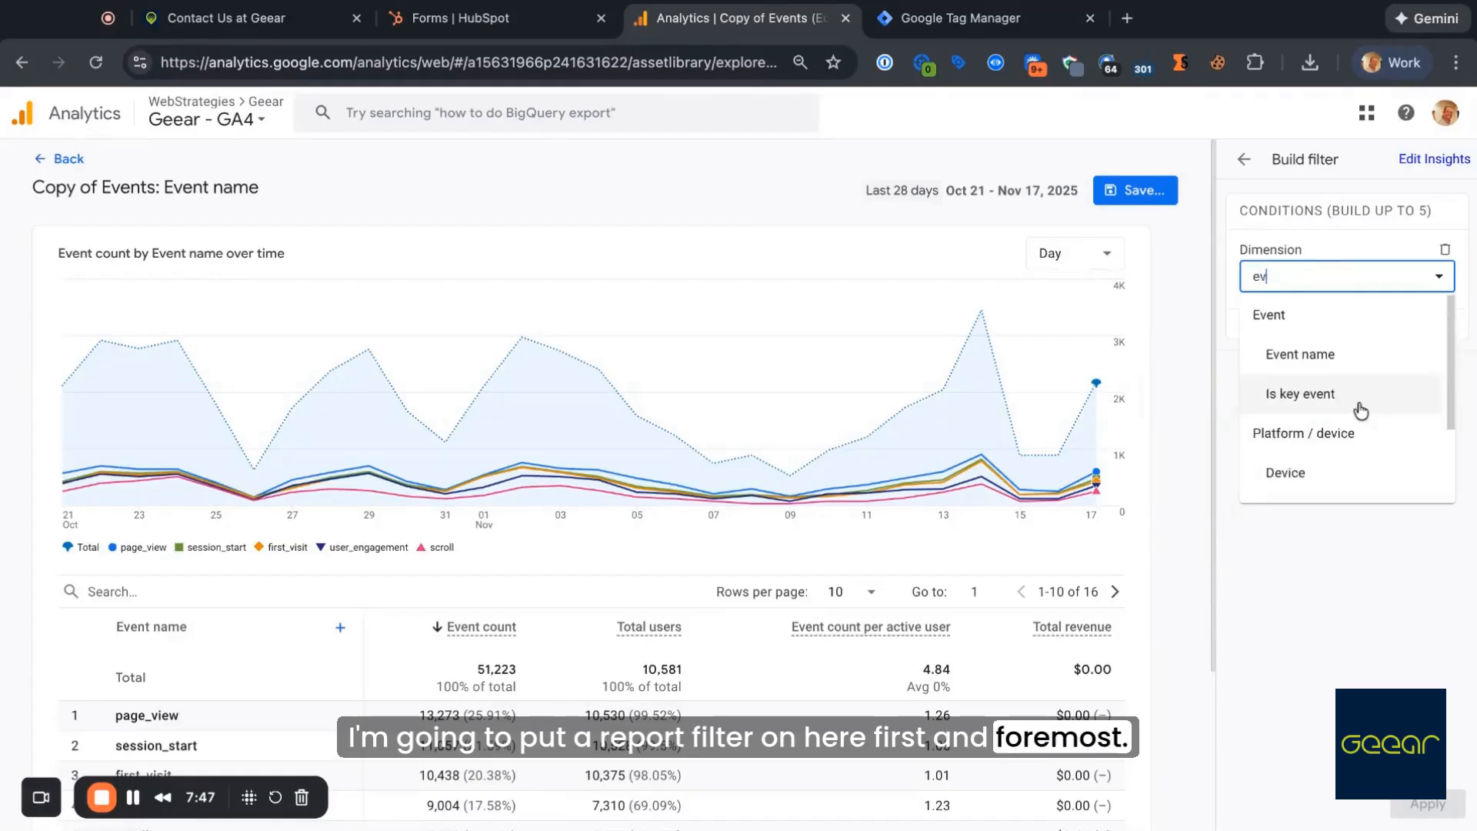
{"action": "left_click", "coordinate": [1379, 360]}
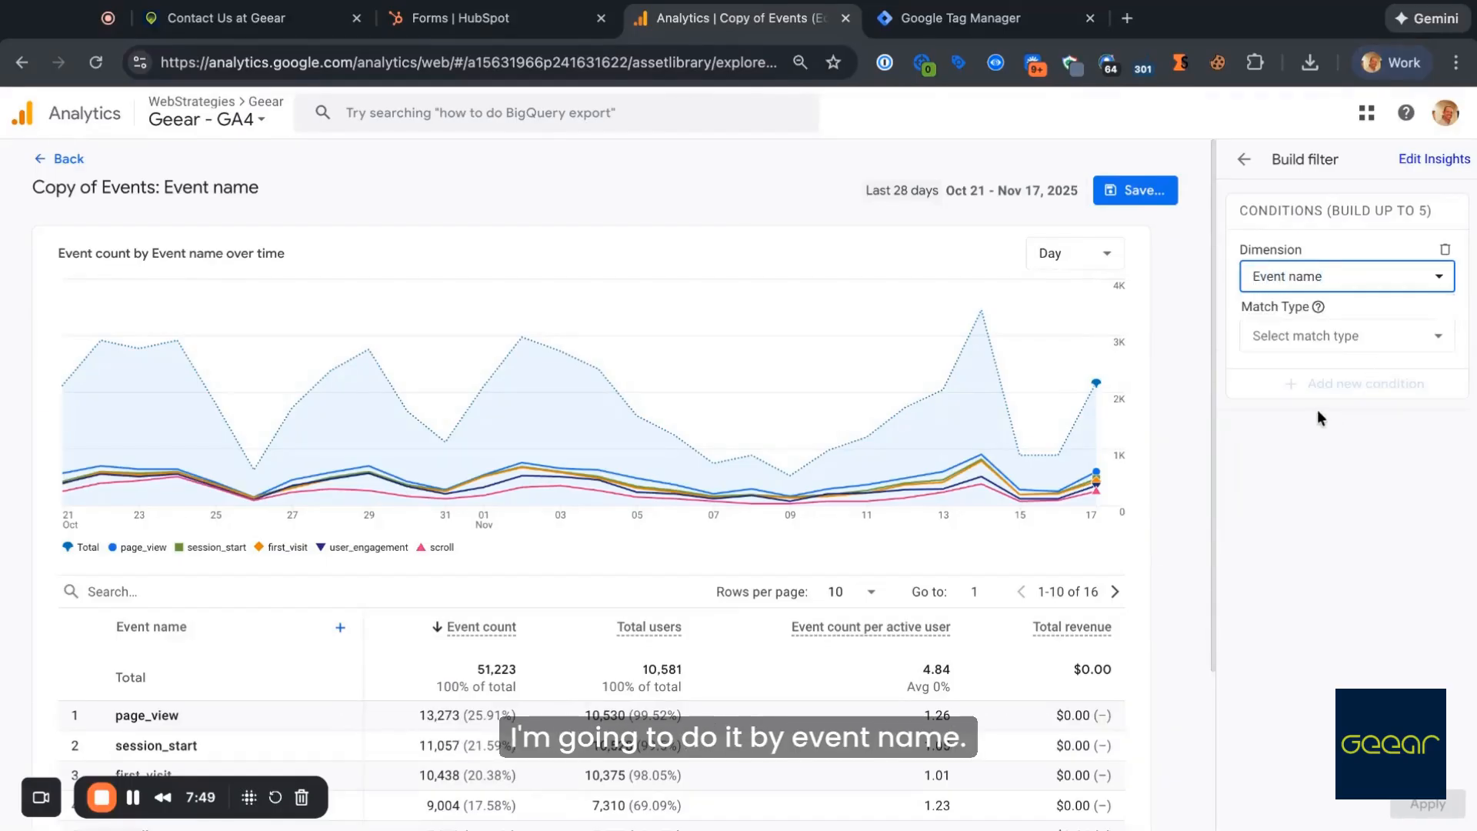
{"action": "left_click", "coordinate": [1331, 336]}
{"action": "left_click", "coordinate": [1325, 380]}
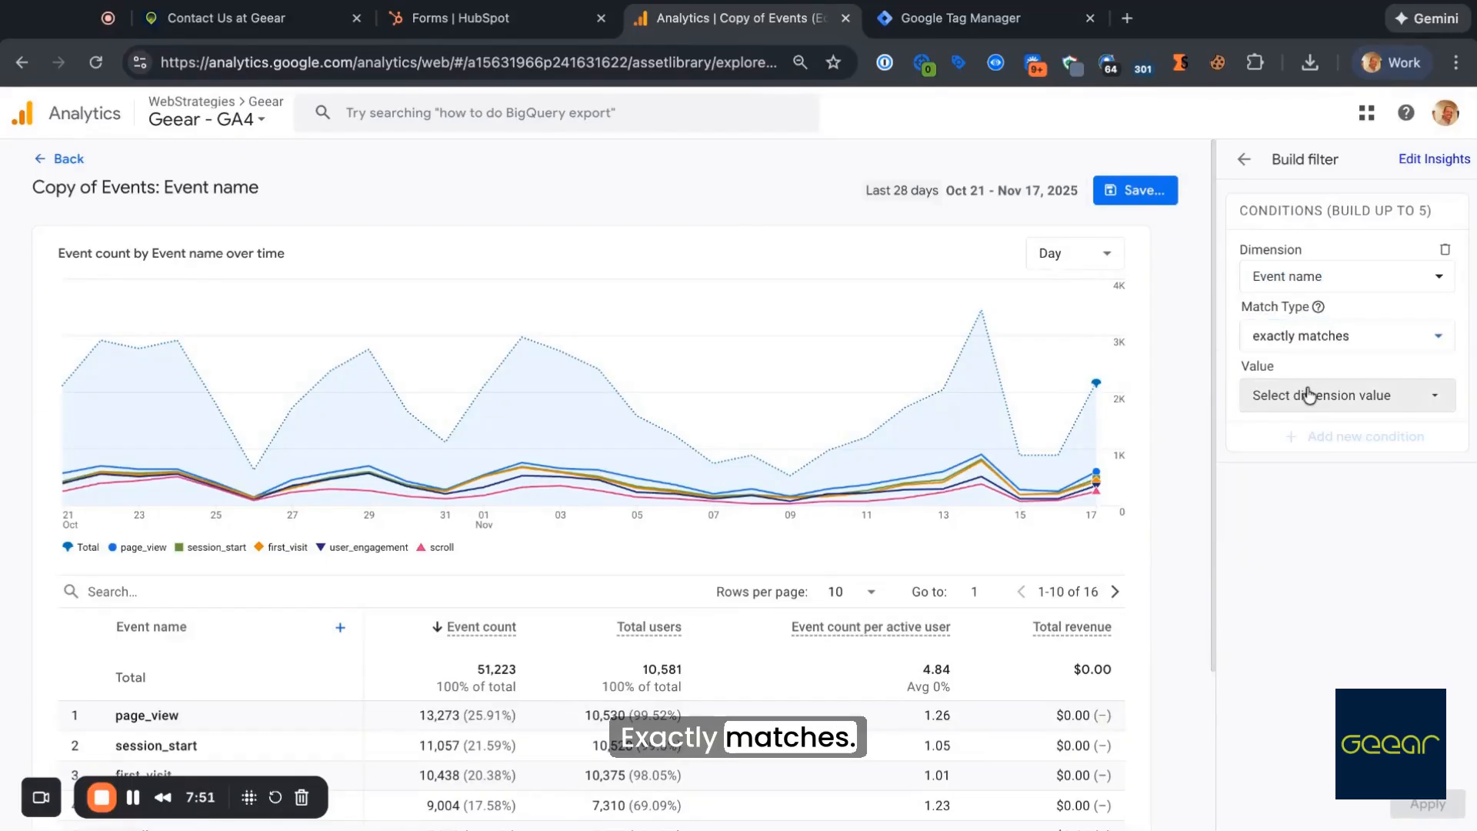
Step: Find the form events and select hs_form_submissions and hubspot_form_submissions as the filter's values
{"action": "left_click", "coordinate": [1308, 395]}
{"action": "type", "text": "for"}
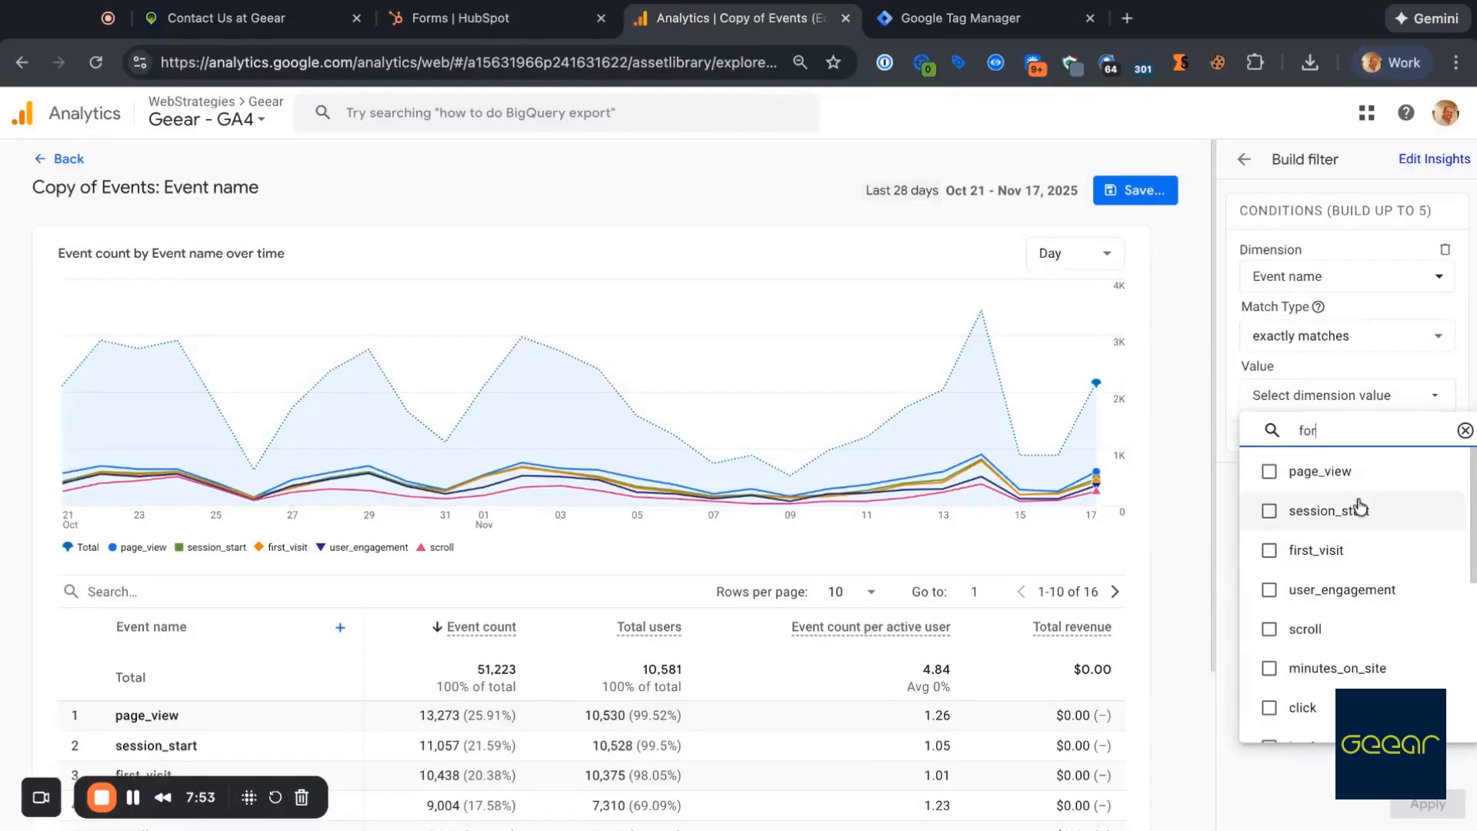
{"action": "type", "text": "m"}
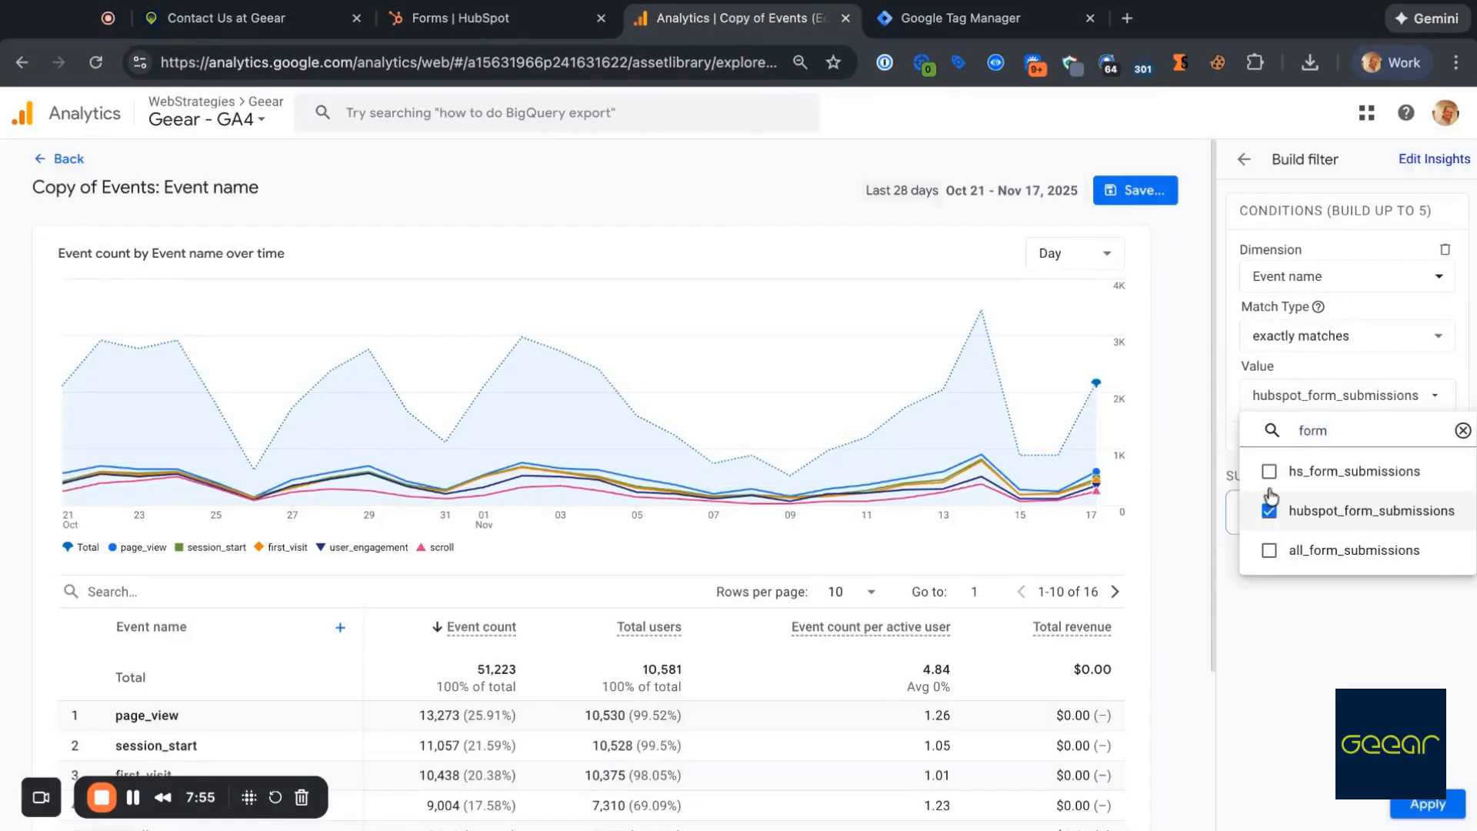
{"action": "left_click", "coordinate": [1270, 471]}
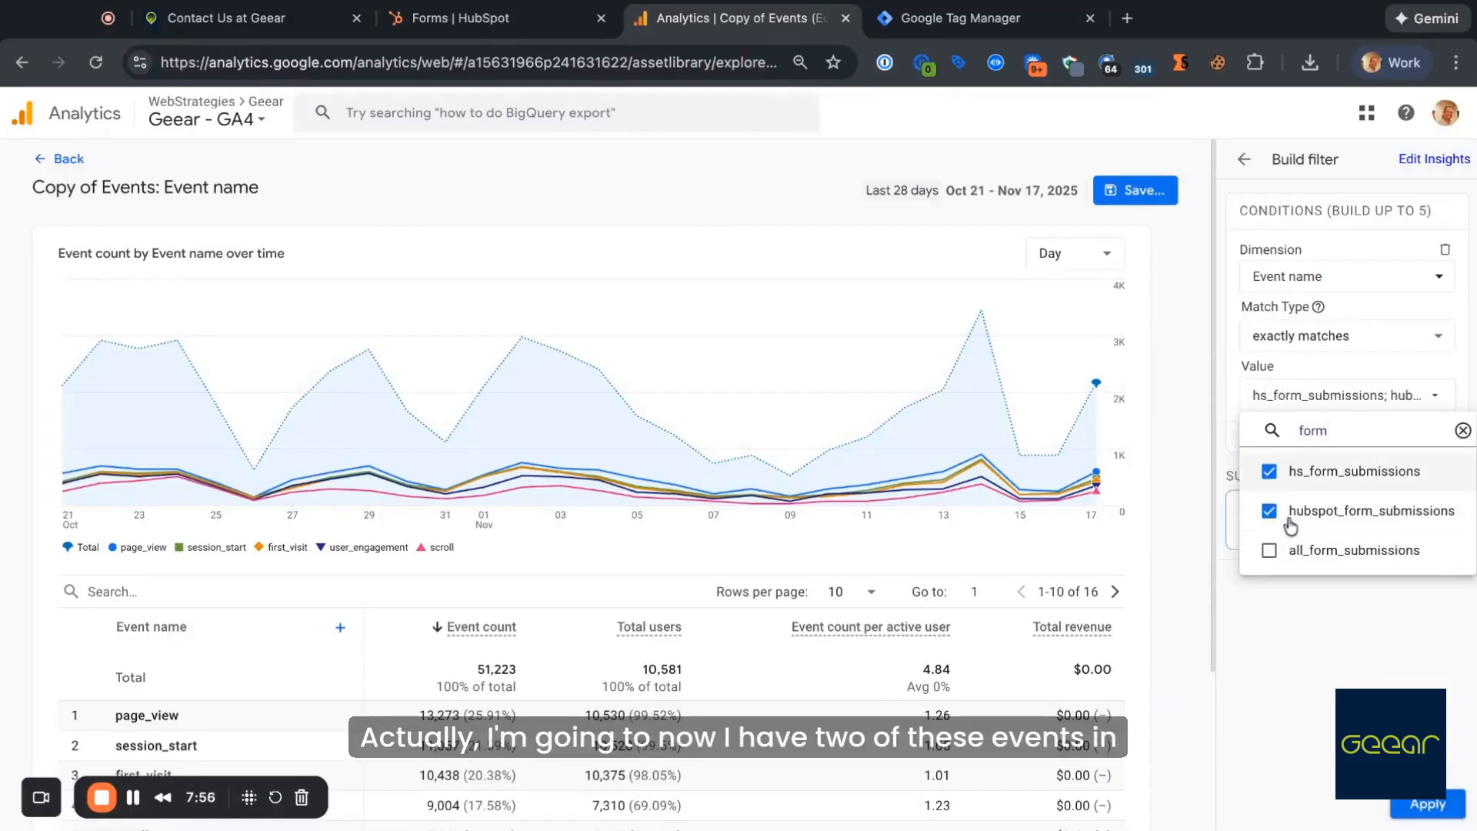
{"action": "left_click", "coordinate": [1298, 641]}
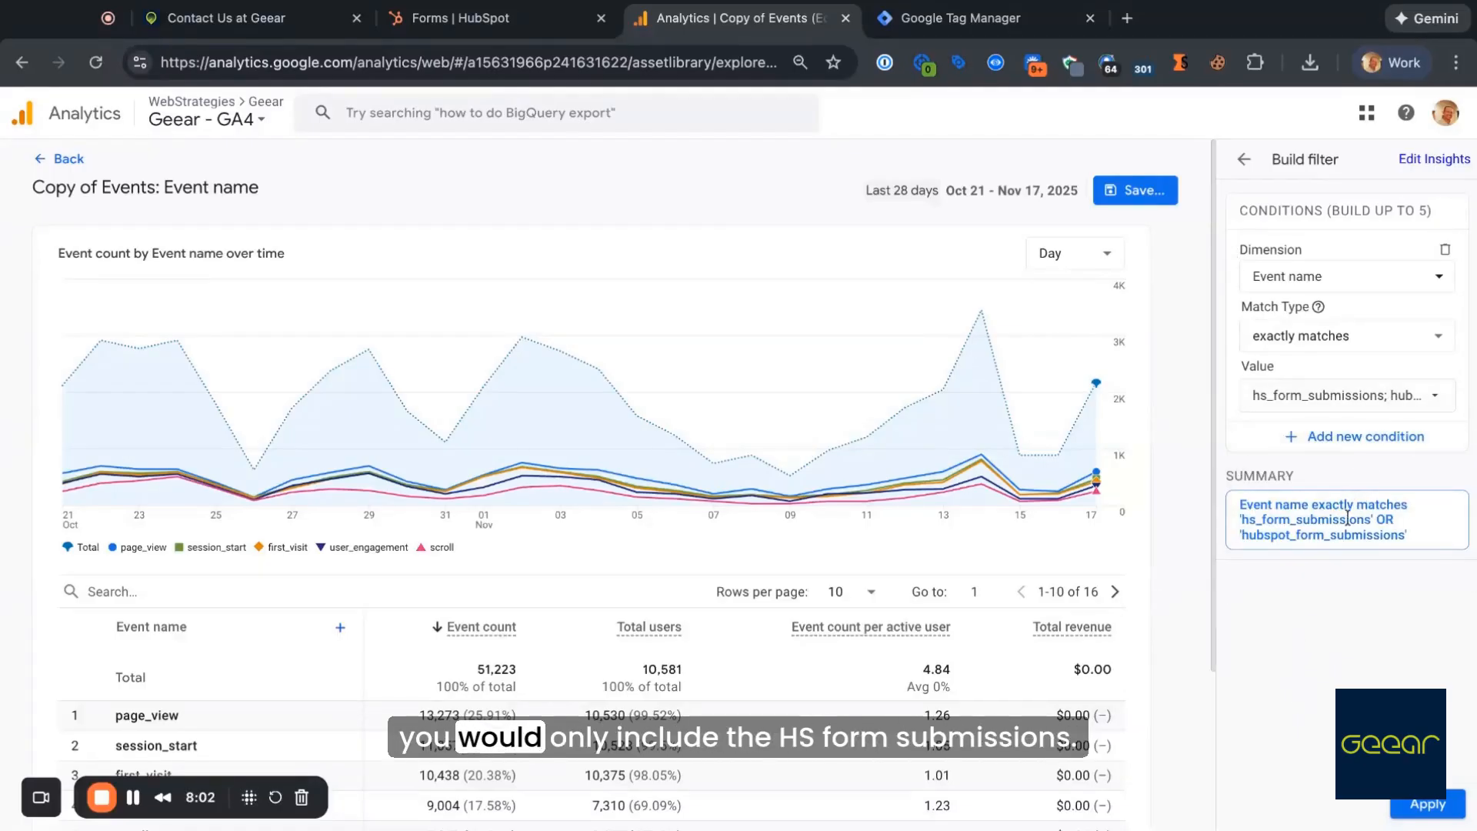
Step: Review the filter summary and look through the event names available as filter values
{"action": "double_click", "coordinate": [1248, 513]}
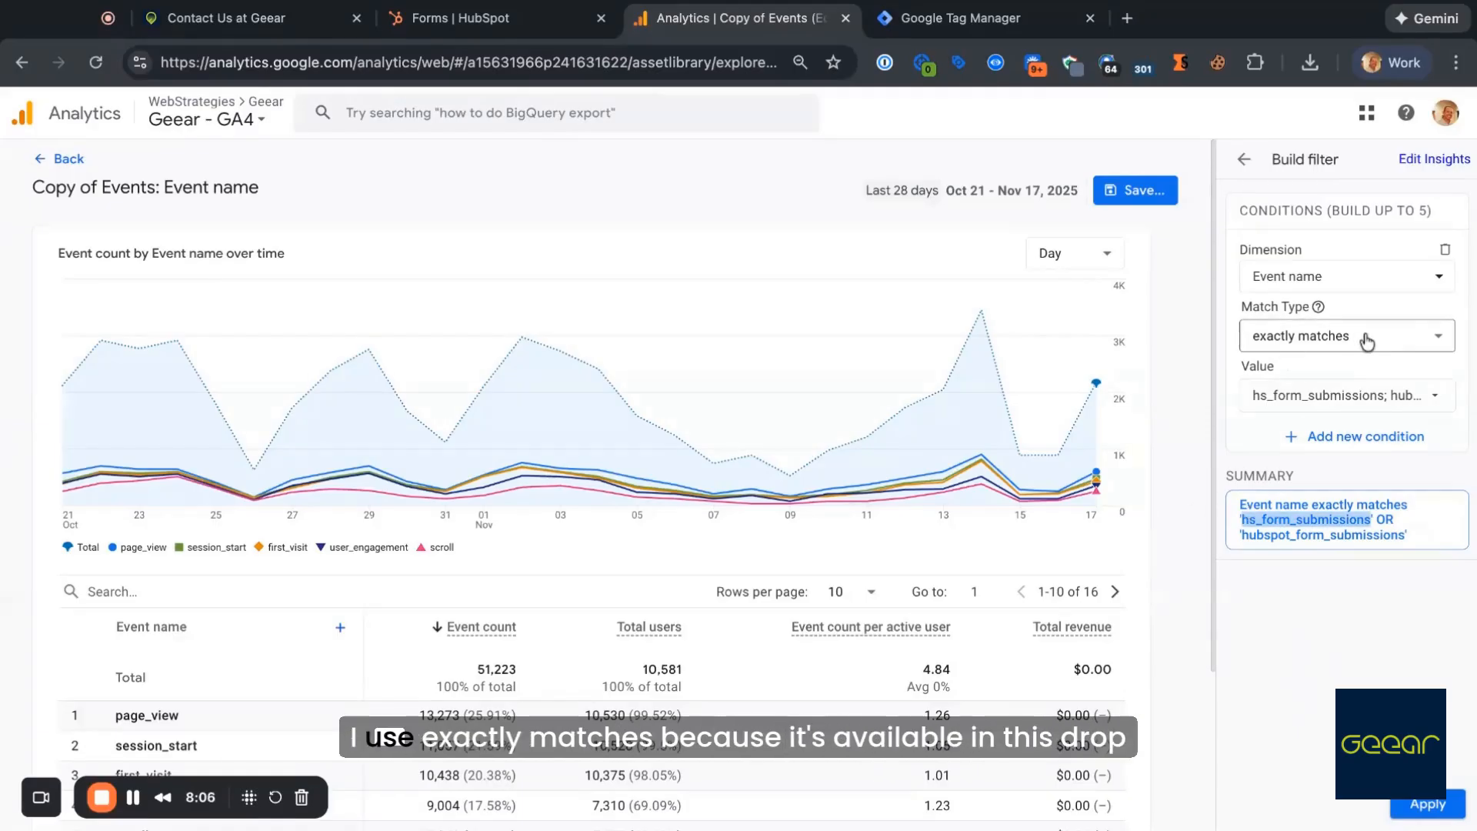
{"action": "left_click", "coordinate": [1339, 395]}
{"action": "scroll", "coordinate": [1335, 539], "scroll_direction": "down", "scroll_amount": 3}
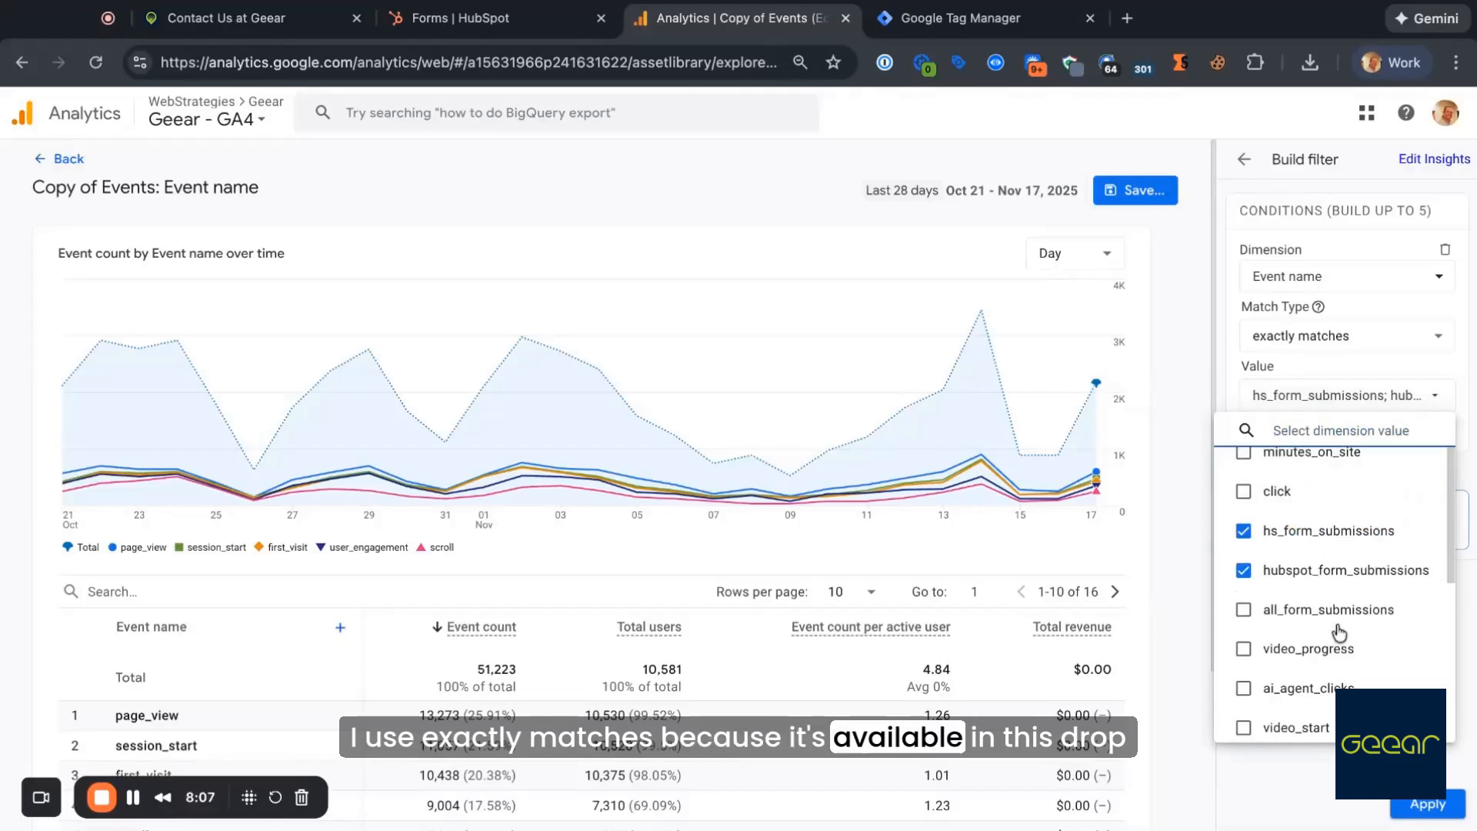
{"action": "scroll", "coordinate": [1336, 608], "scroll_direction": "down", "scroll_amount": 3}
{"action": "scroll", "coordinate": [1341, 575], "scroll_direction": "up", "scroll_amount": 5}
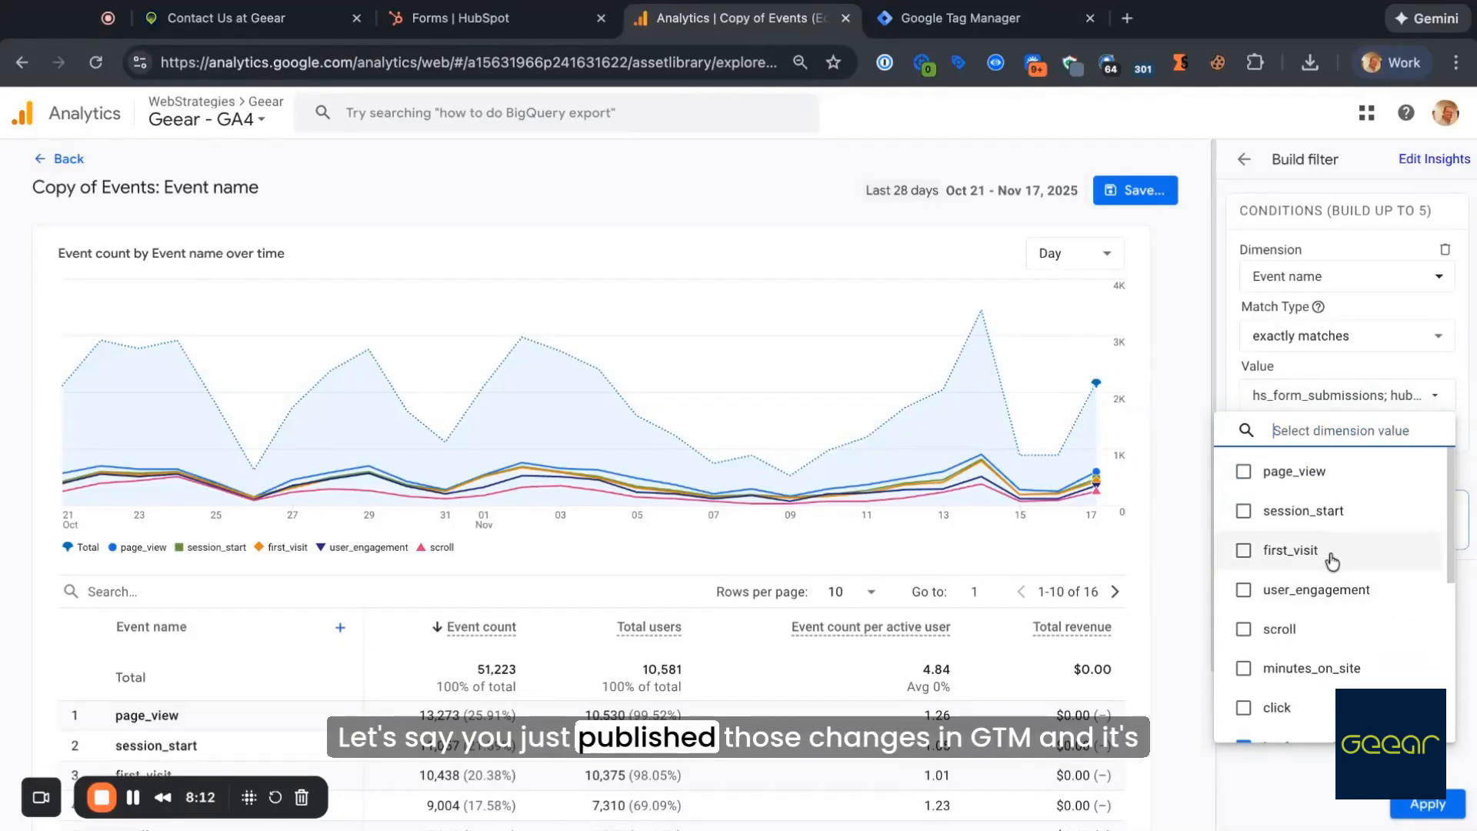
{"action": "left_click", "coordinate": [1328, 349]}
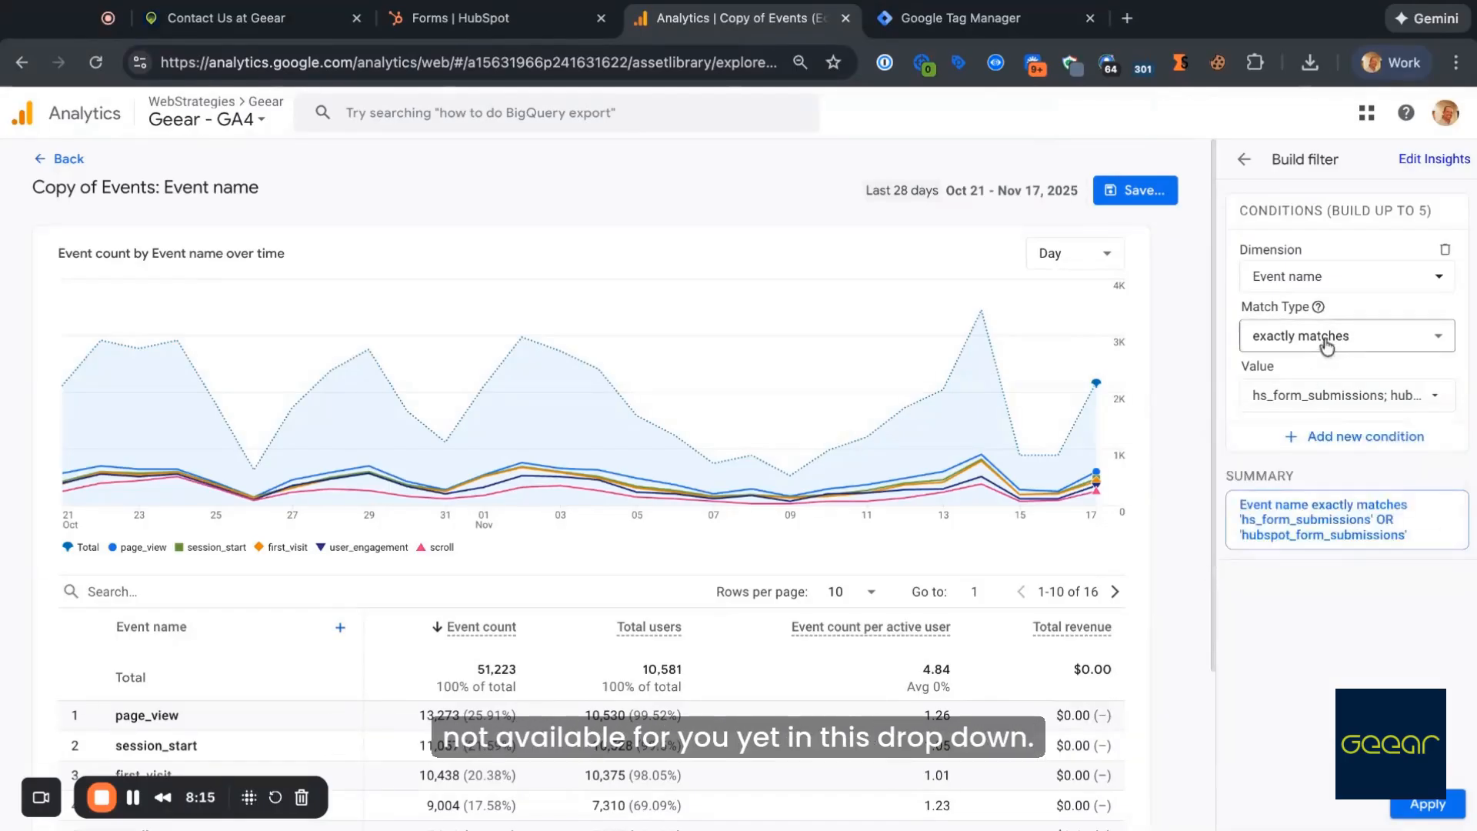
Step: Change the filter's match type to contains and enter hs_form_submissions as the value
{"action": "left_click", "coordinate": [1328, 338]}
{"action": "left_click", "coordinate": [1308, 419]}
{"action": "left_click", "coordinate": [1360, 394]}
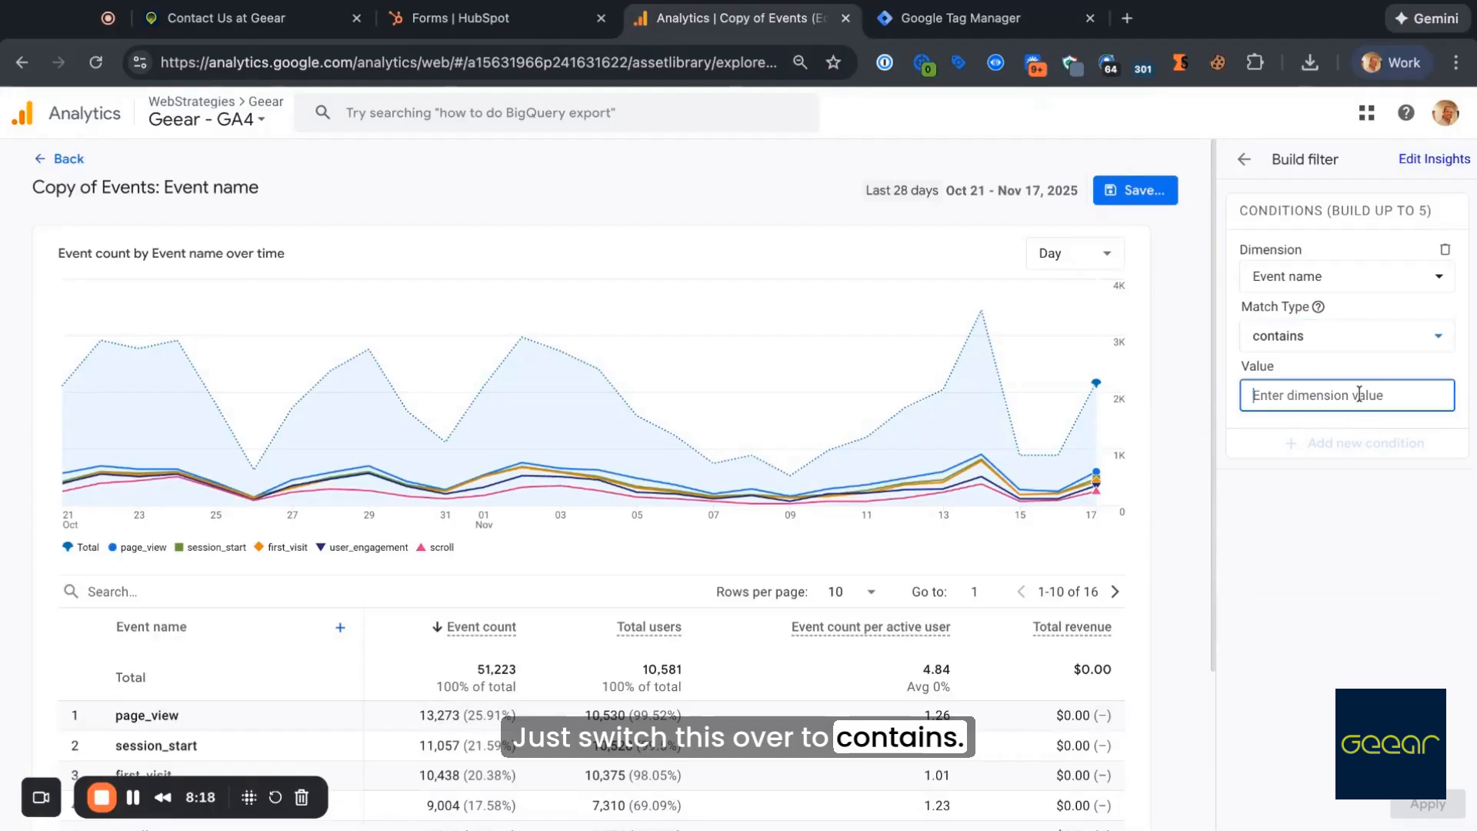
{"action": "type", "text": "hs_fo"}
{"action": "key", "text": "BackSpace"}
{"action": "key", "text": "BackSpace"}
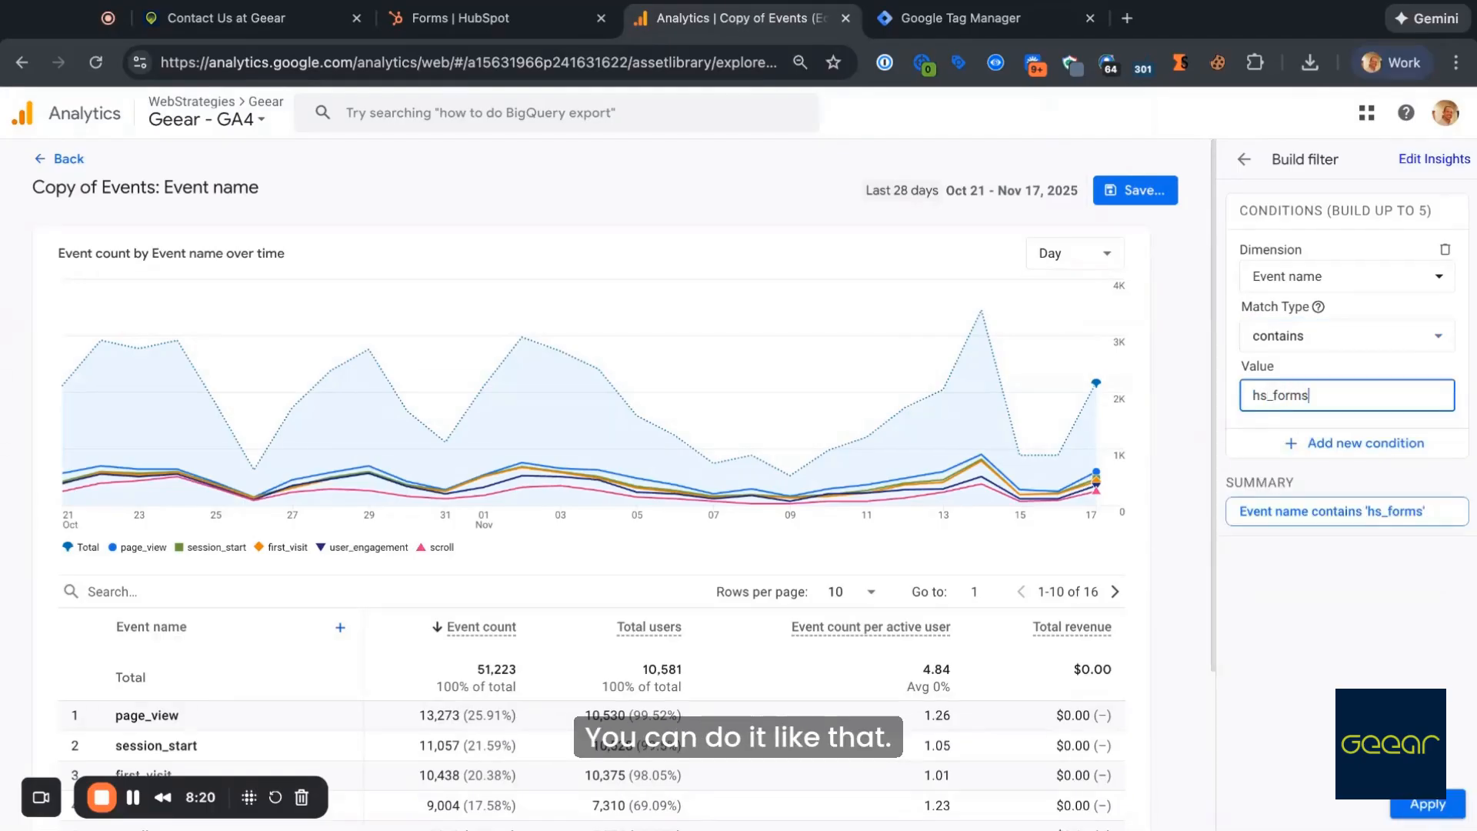
{"action": "key", "text": "BackSpace"}
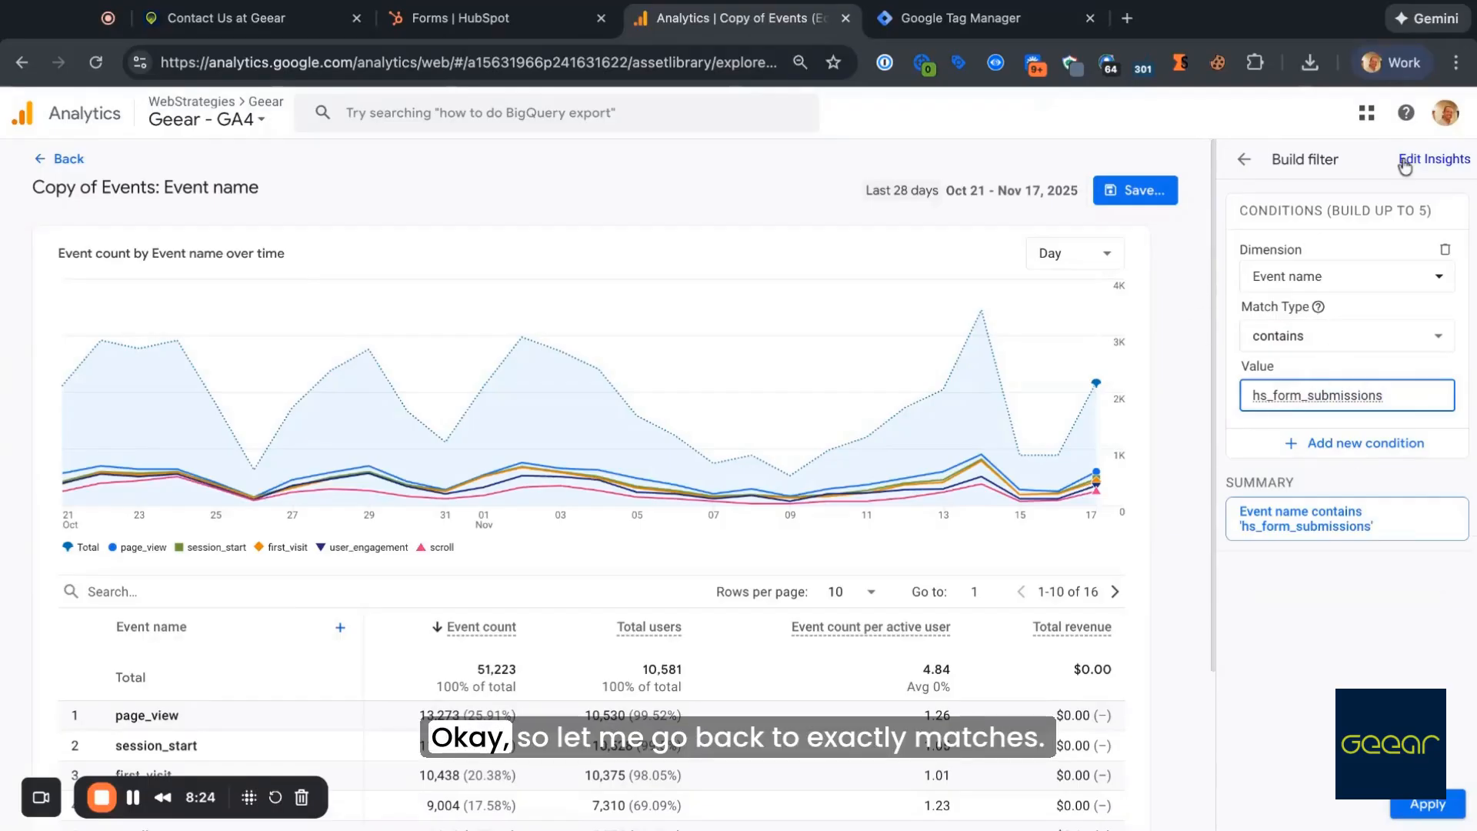
Step: Set the filter's match type back to exactly matches, select hs_form_submissions and hubspot_form_submissions as values, and apply it
{"action": "left_click", "coordinate": [1318, 353]}
{"action": "left_click", "coordinate": [1313, 383]}
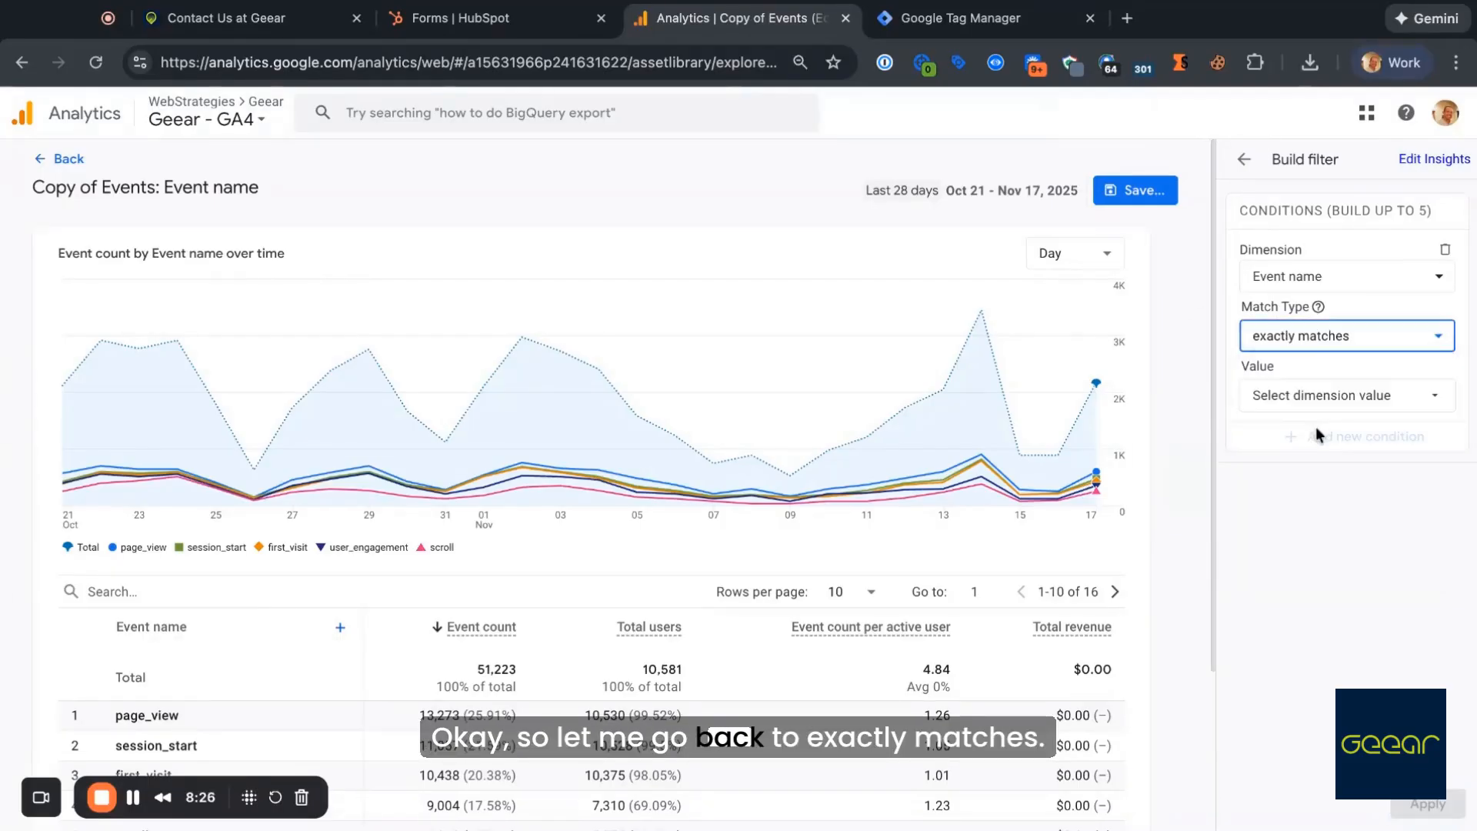
{"action": "left_click", "coordinate": [1364, 394]}
{"action": "type", "text": "form"}
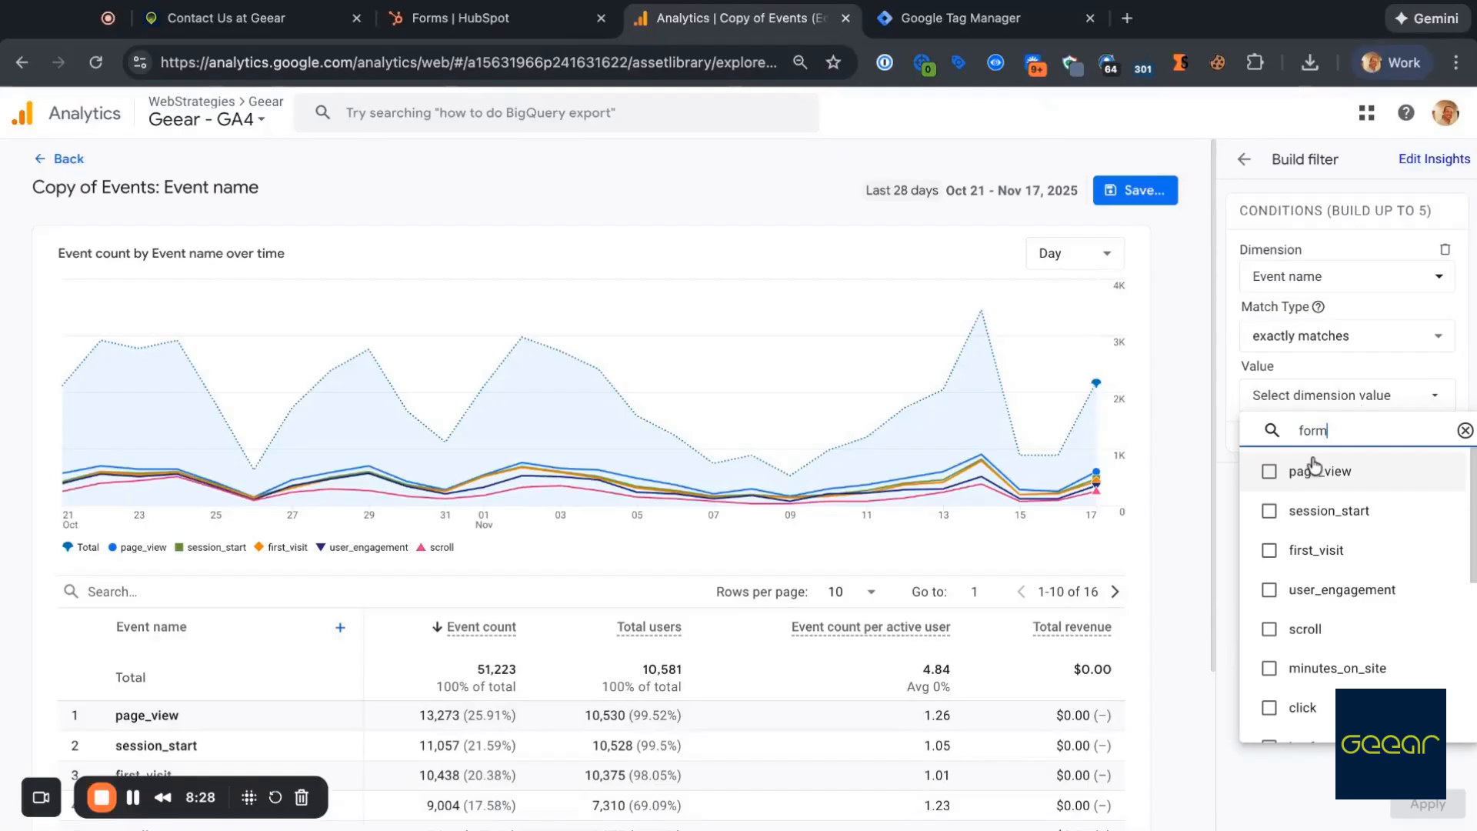
{"action": "left_click", "coordinate": [1266, 470]}
{"action": "left_click", "coordinate": [1290, 524]}
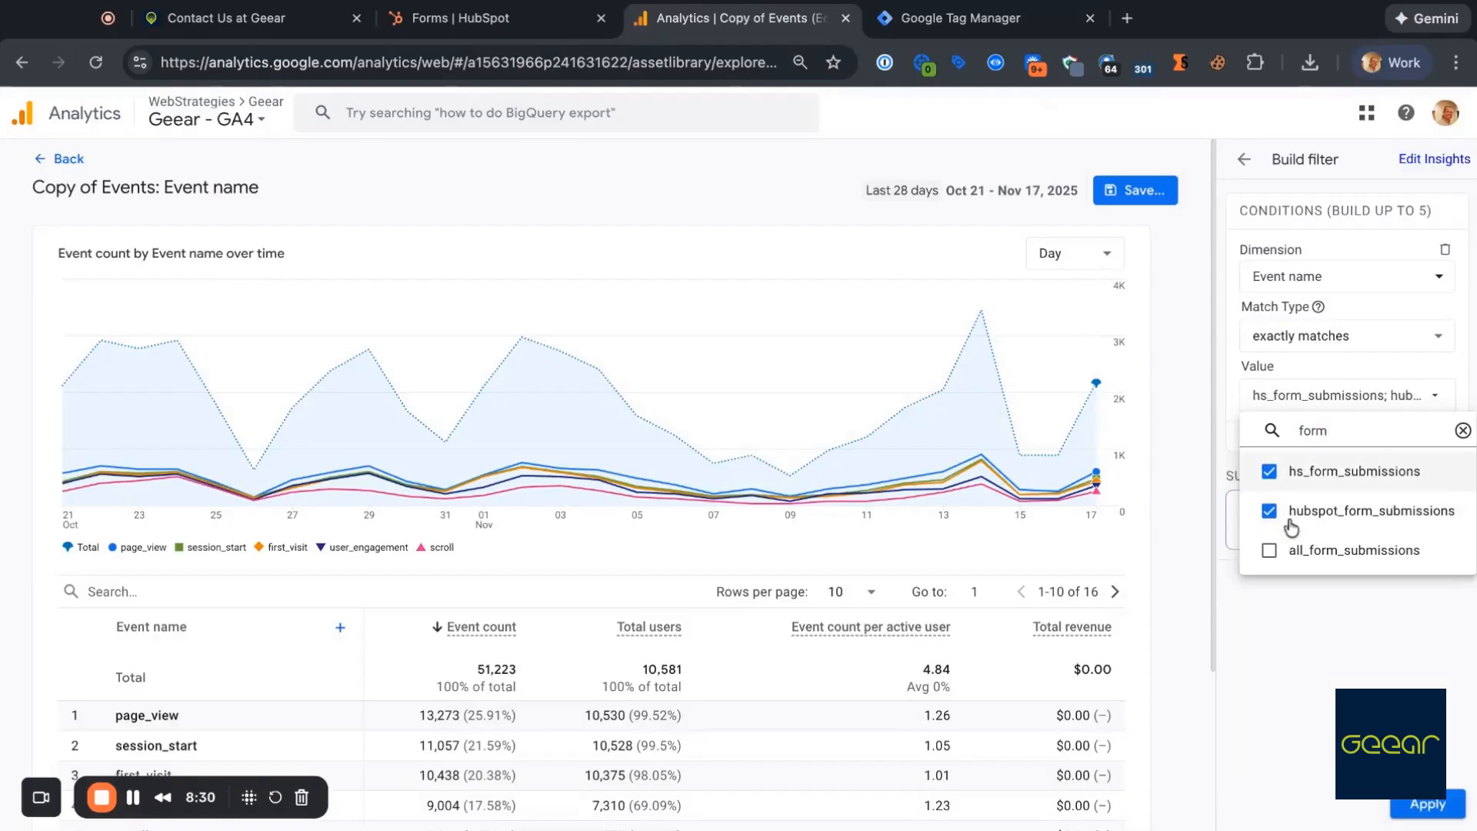
{"action": "left_click", "coordinate": [1470, 765]}
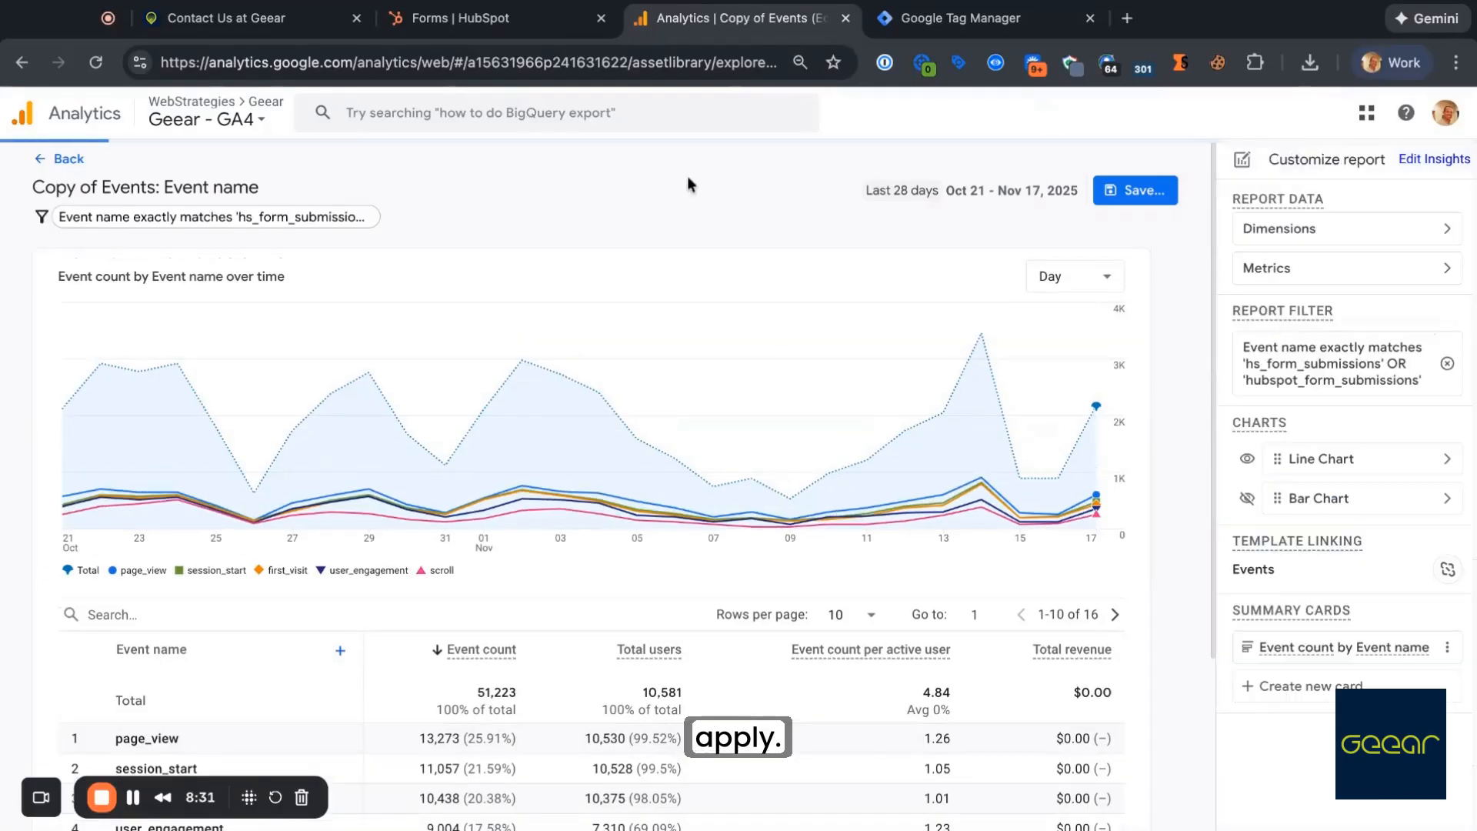
Step: Compare the figures for hs_form_submissions and hubspot_form_submissions in the filtered report table
{"action": "scroll", "coordinate": [253, 429], "scroll_direction": "down", "scroll_amount": 3}
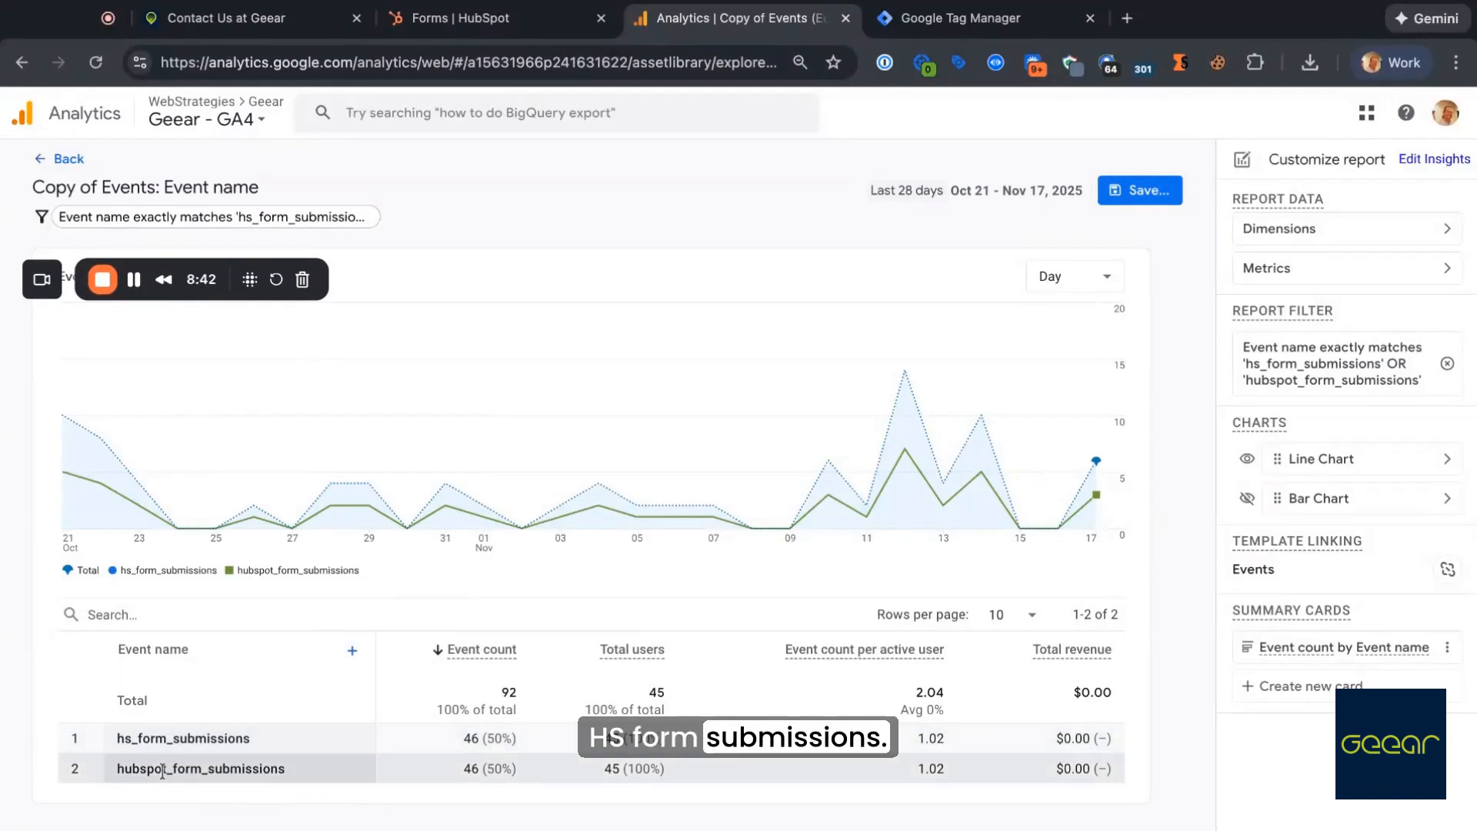
{"action": "double_click", "coordinate": [122, 769]}
{"action": "left_click_drag", "start_coordinate": [121, 776], "coordinate": [230, 770]}
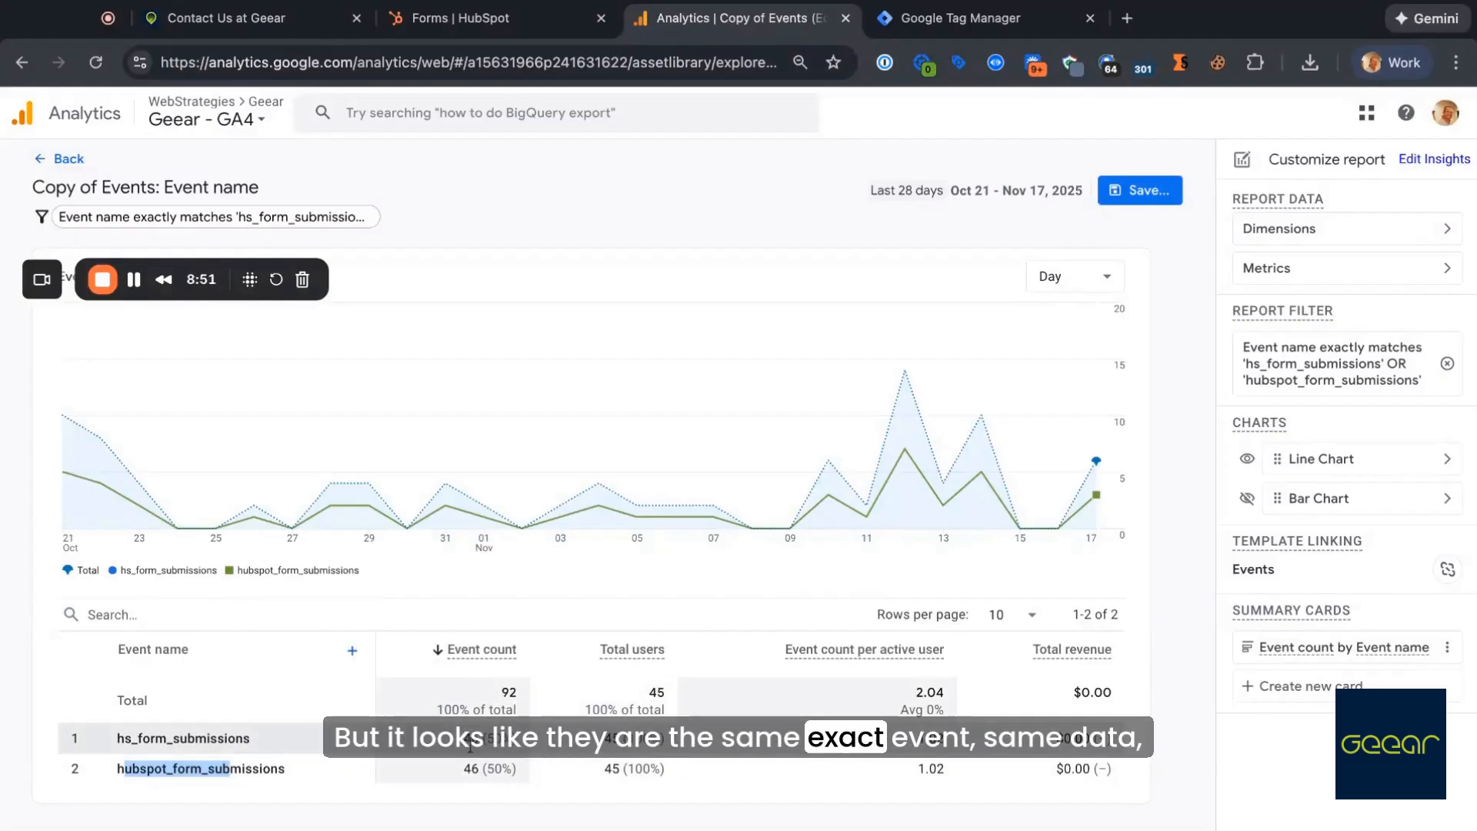
{"action": "left_click", "coordinate": [1306, 128]}
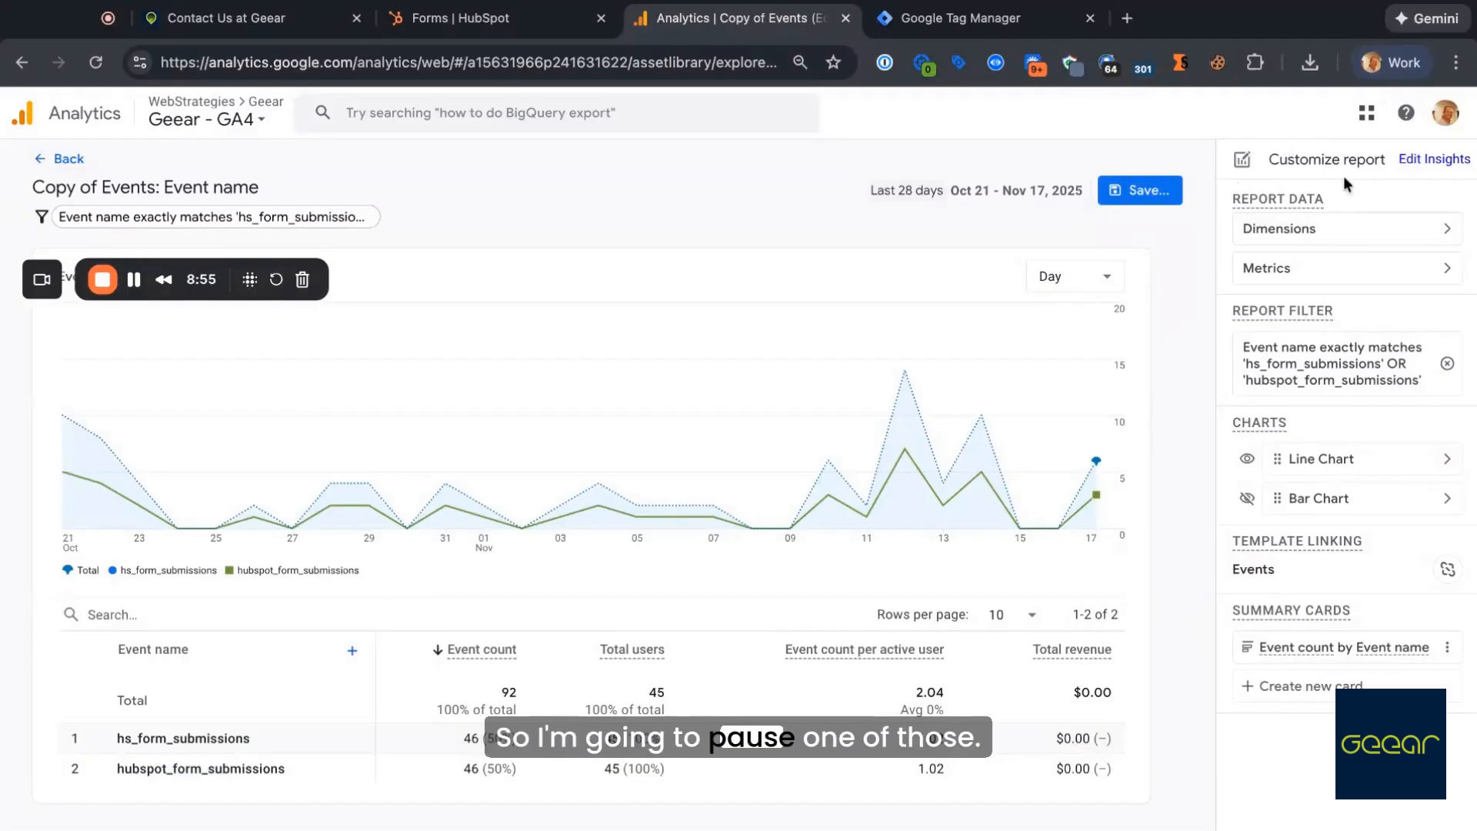
Step: Add the custom dimensions HubSpot Form Name and Form Id to the report's primary dimensions
{"action": "left_click", "coordinate": [1346, 267]}
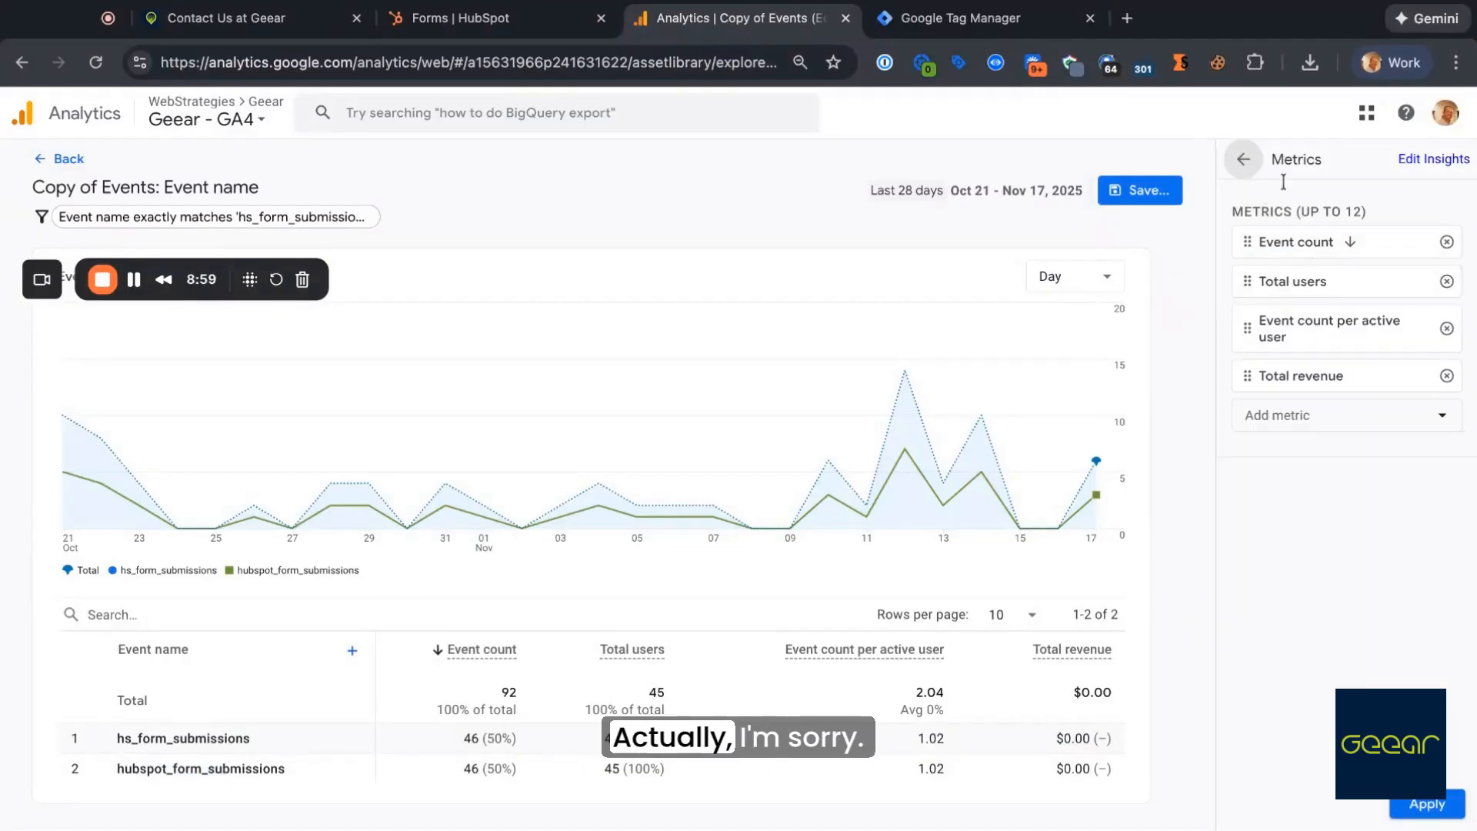
{"action": "left_click", "coordinate": [1244, 159]}
{"action": "left_click", "coordinate": [1324, 227]}
{"action": "left_click", "coordinate": [1332, 281]}
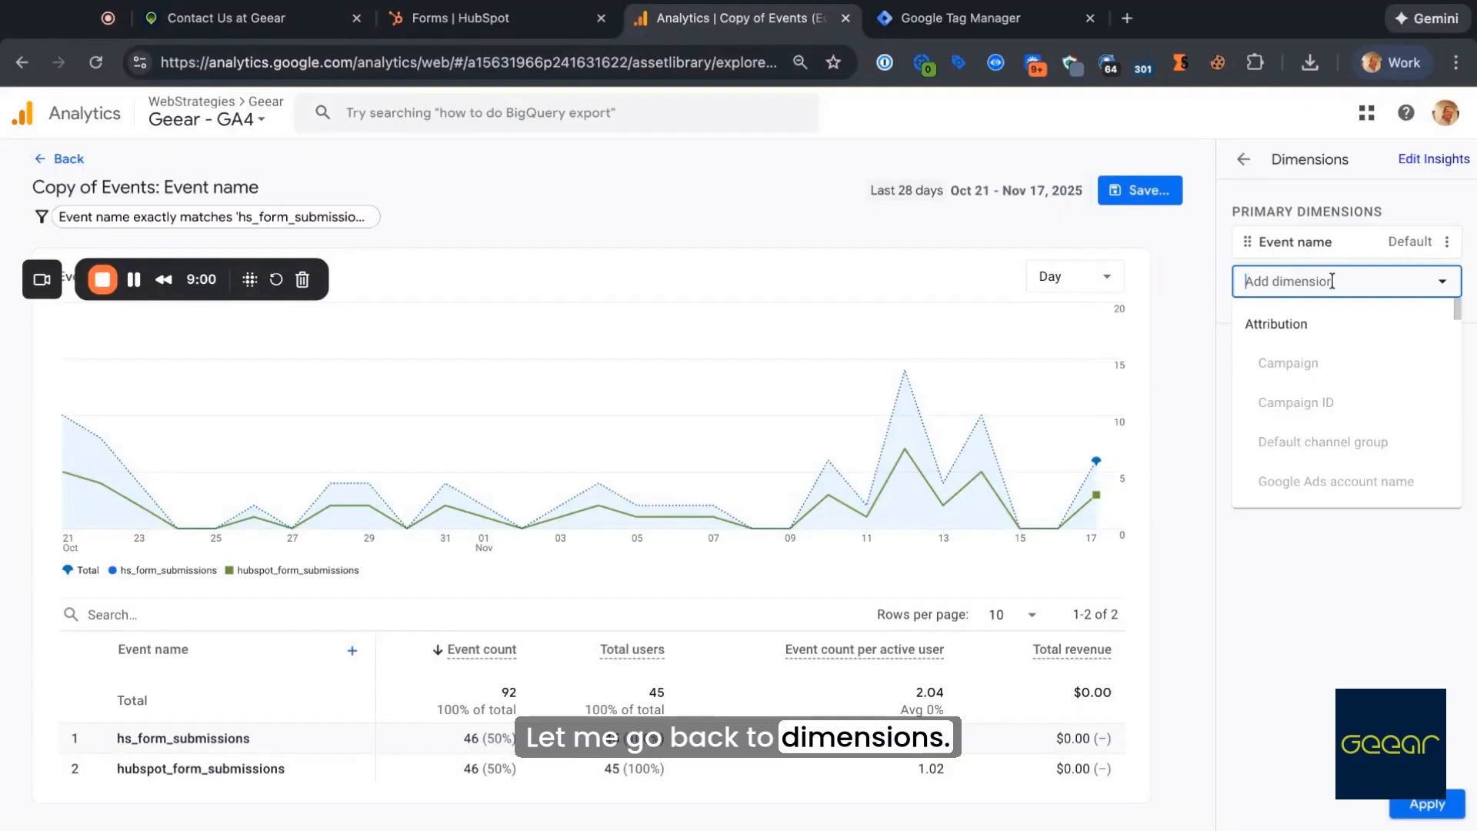
{"action": "scroll", "coordinate": [1375, 368], "scroll_direction": "down", "scroll_amount": 5}
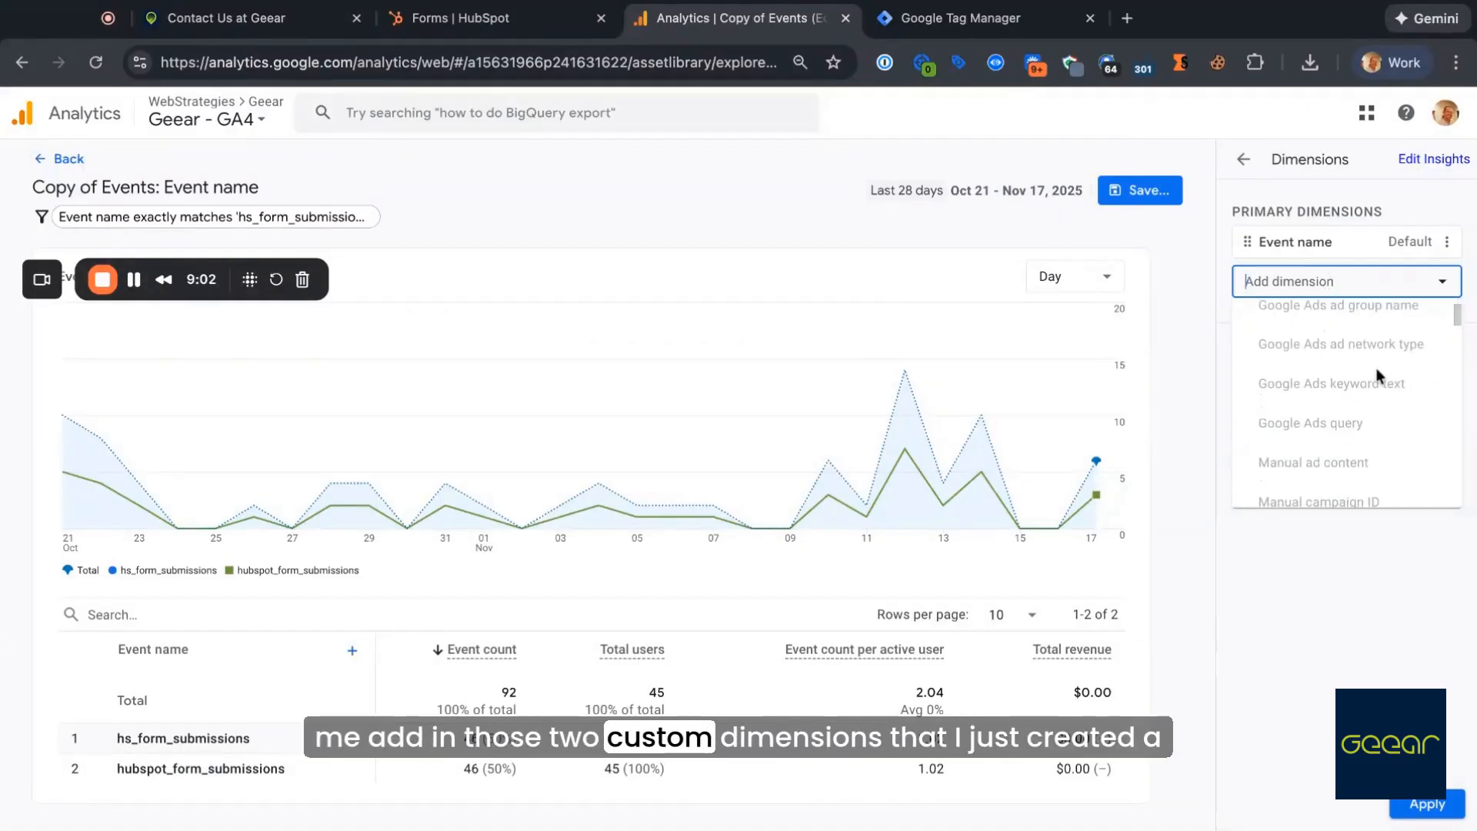
{"action": "scroll", "coordinate": [1365, 389], "scroll_direction": "down", "scroll_amount": 8}
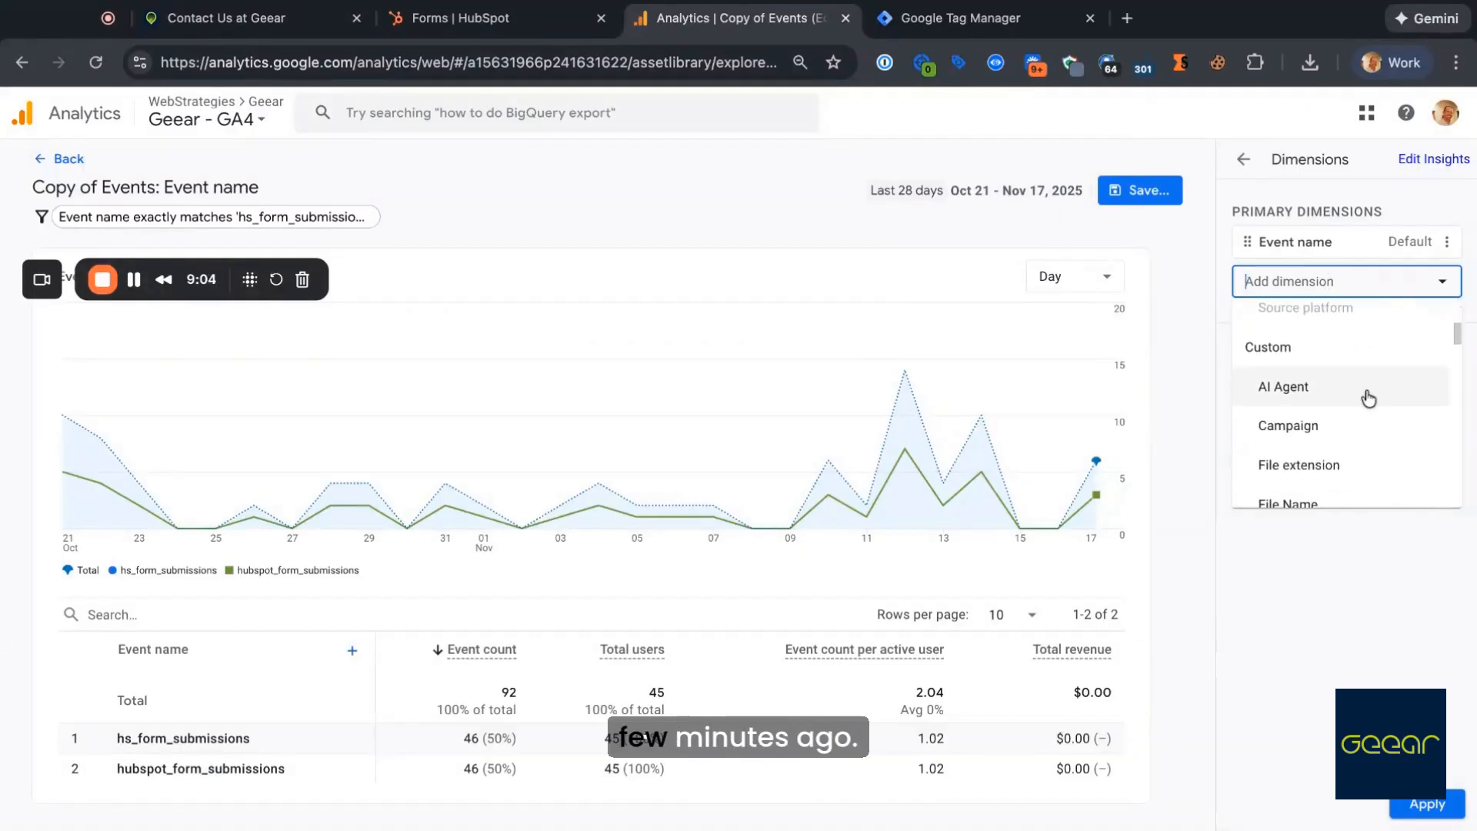
{"action": "scroll", "coordinate": [1366, 394], "scroll_direction": "up", "scroll_amount": 1}
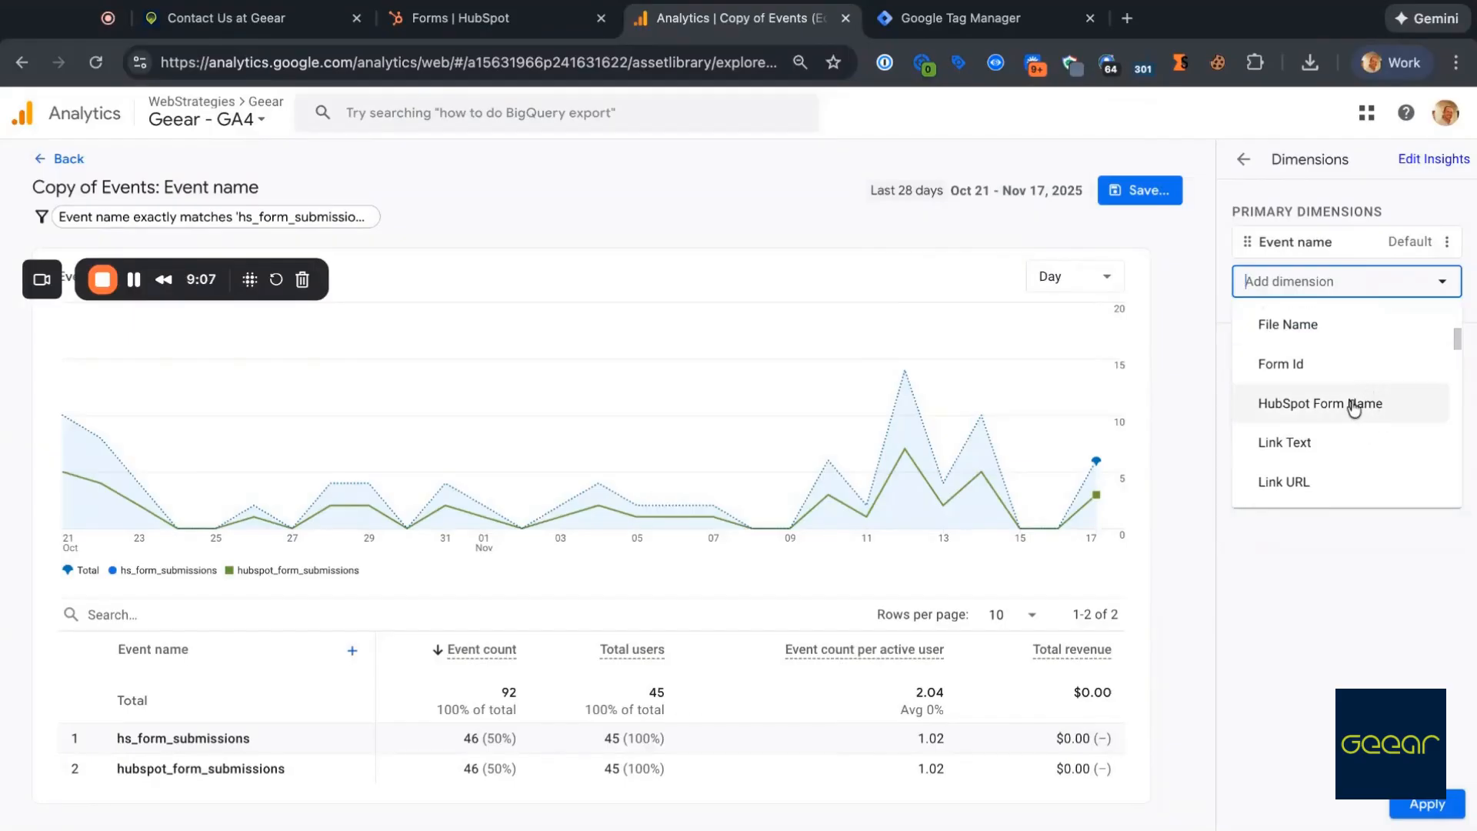
{"action": "left_click", "coordinate": [1353, 406]}
{"action": "left_click", "coordinate": [1357, 322]}
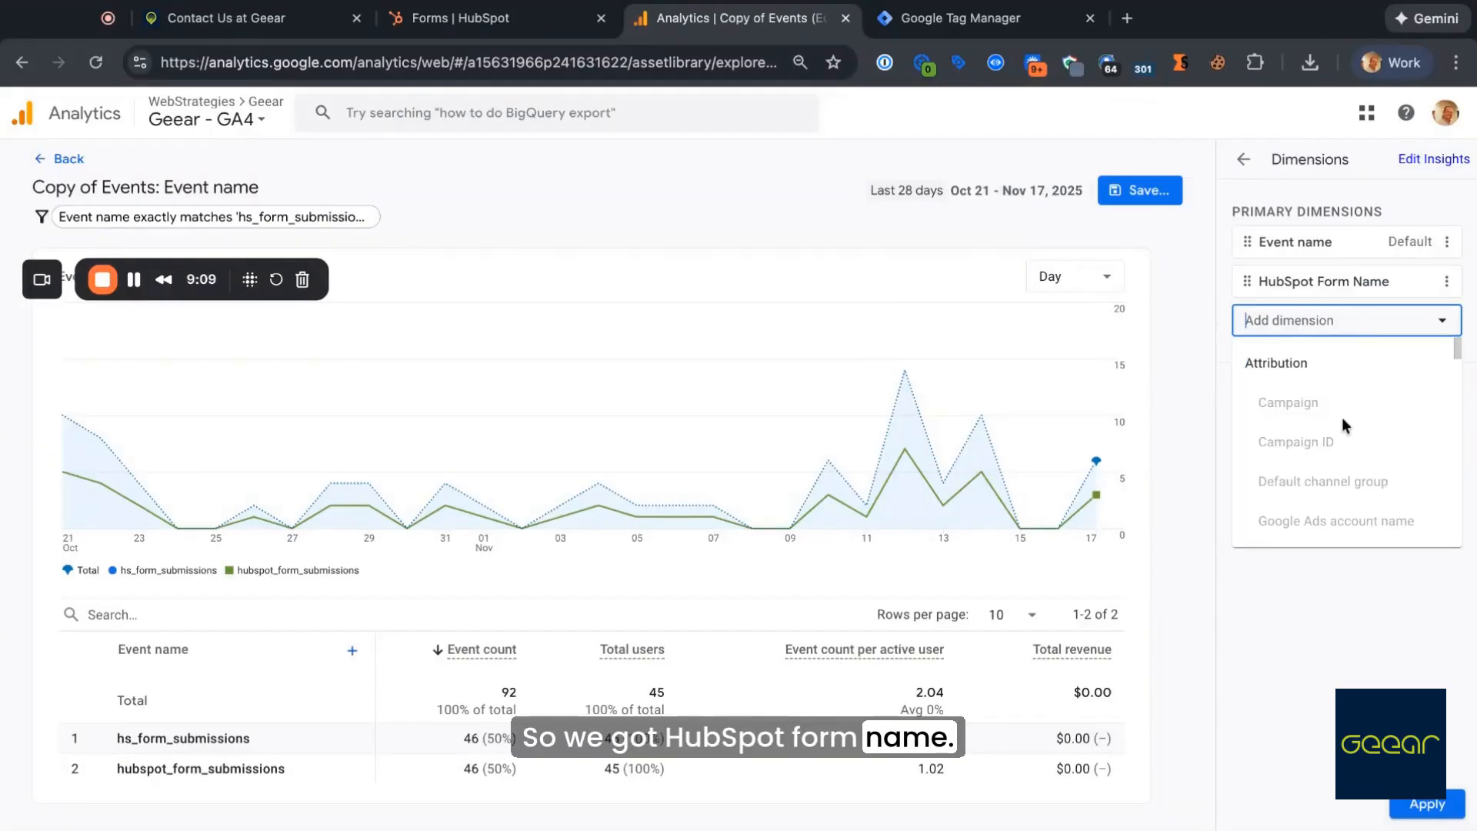
{"action": "scroll", "coordinate": [1342, 416], "scroll_direction": "down", "scroll_amount": 8}
{"action": "left_click", "coordinate": [1319, 430]}
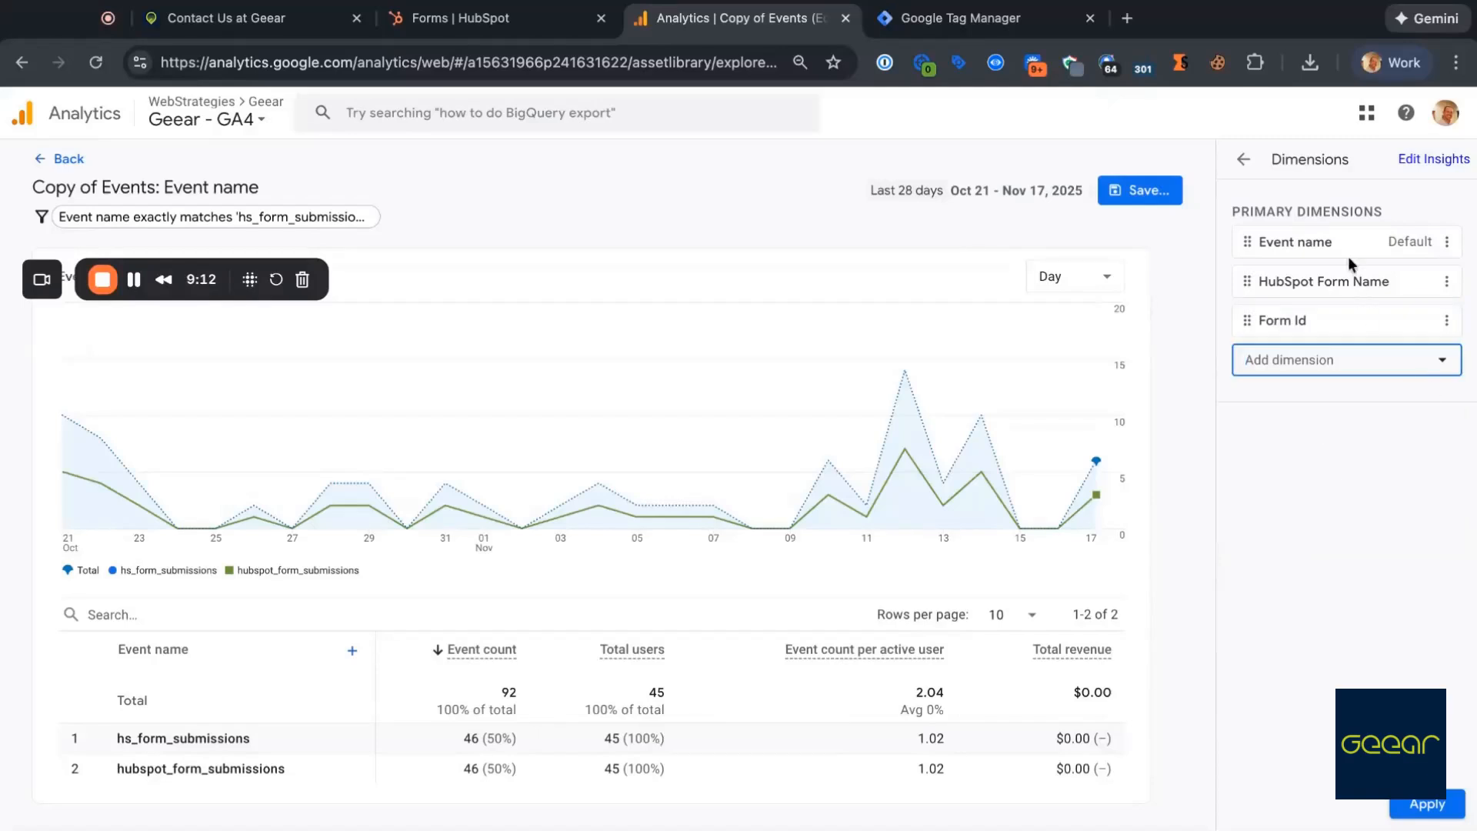
Step: Remove Event name from the report's primary dimensions and apply the dimension changes
{"action": "left_click", "coordinate": [1447, 243]}
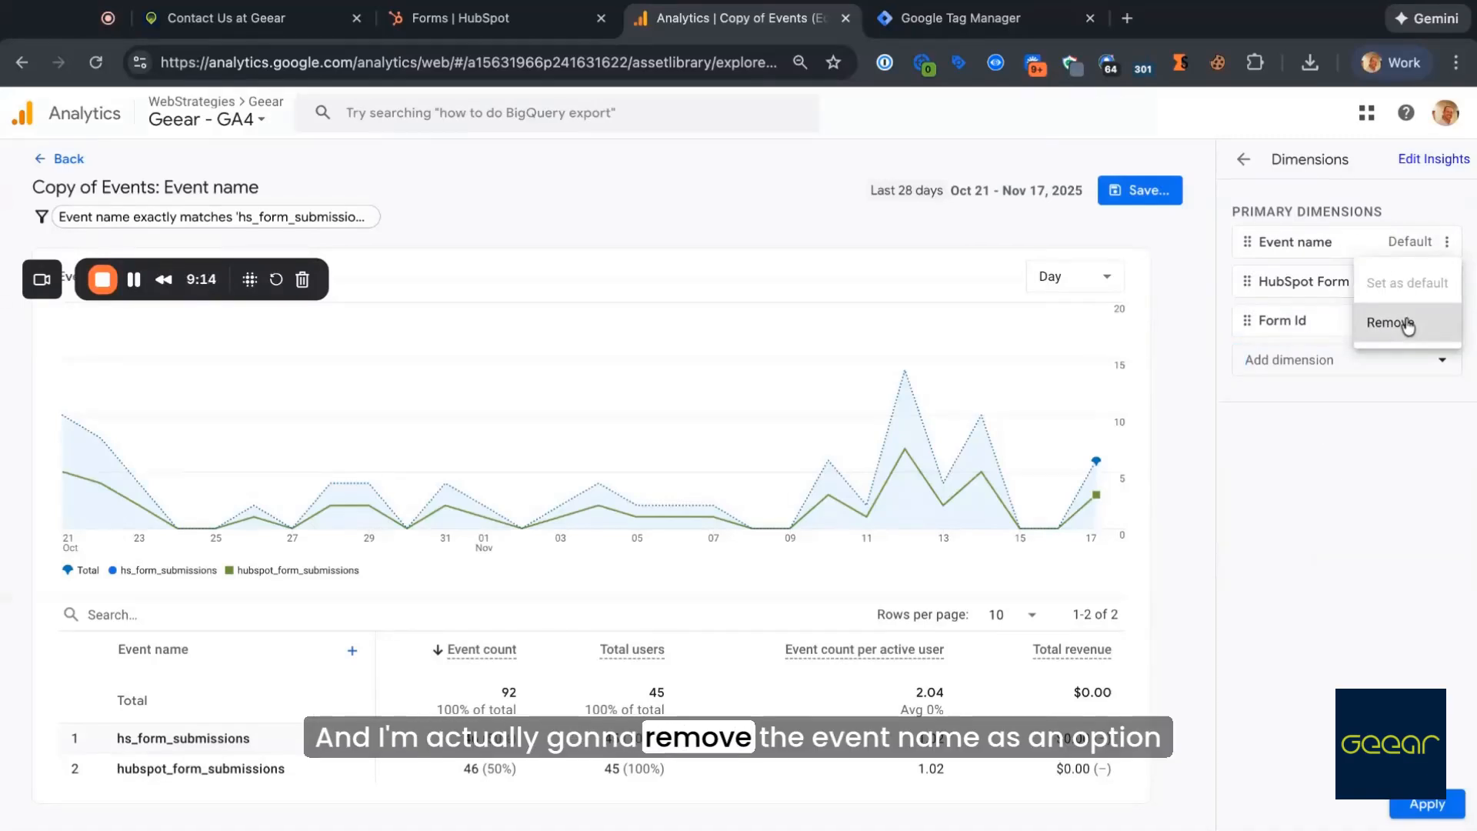
{"action": "left_click", "coordinate": [1408, 324]}
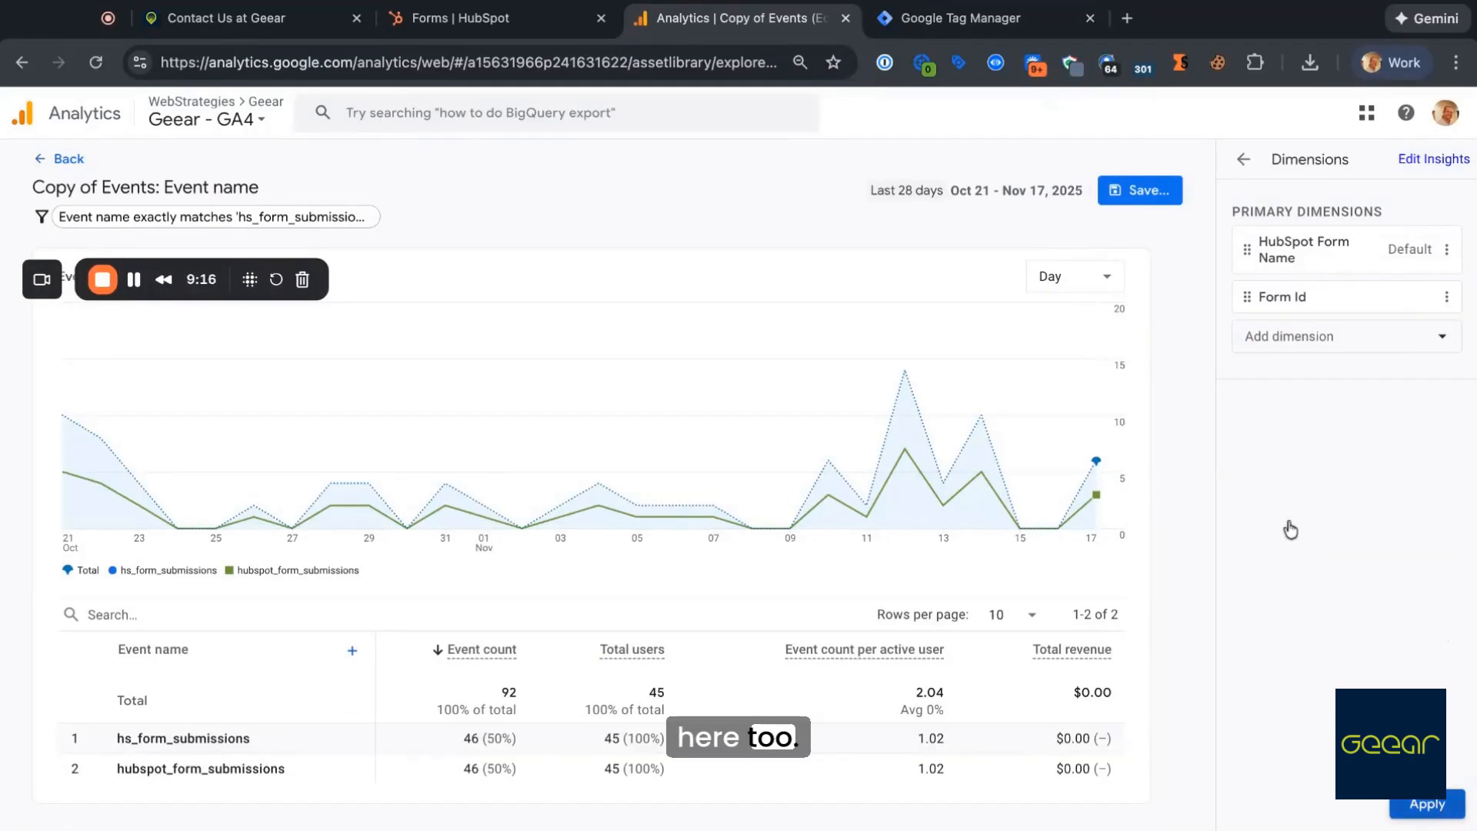
{"action": "left_click", "coordinate": [1427, 805]}
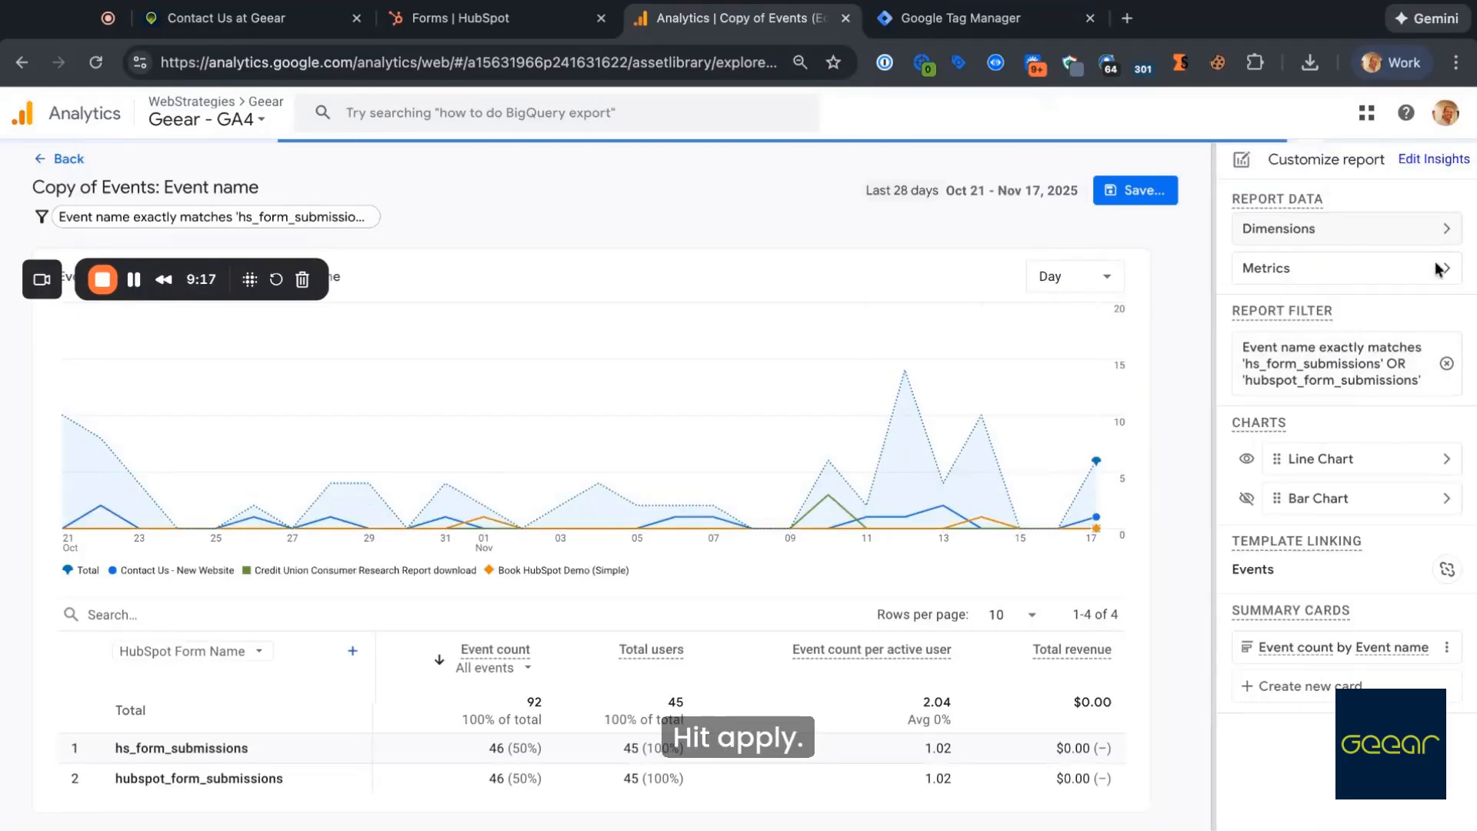
{"action": "scroll", "coordinate": [648, 630], "scroll_direction": "down", "scroll_amount": 1}
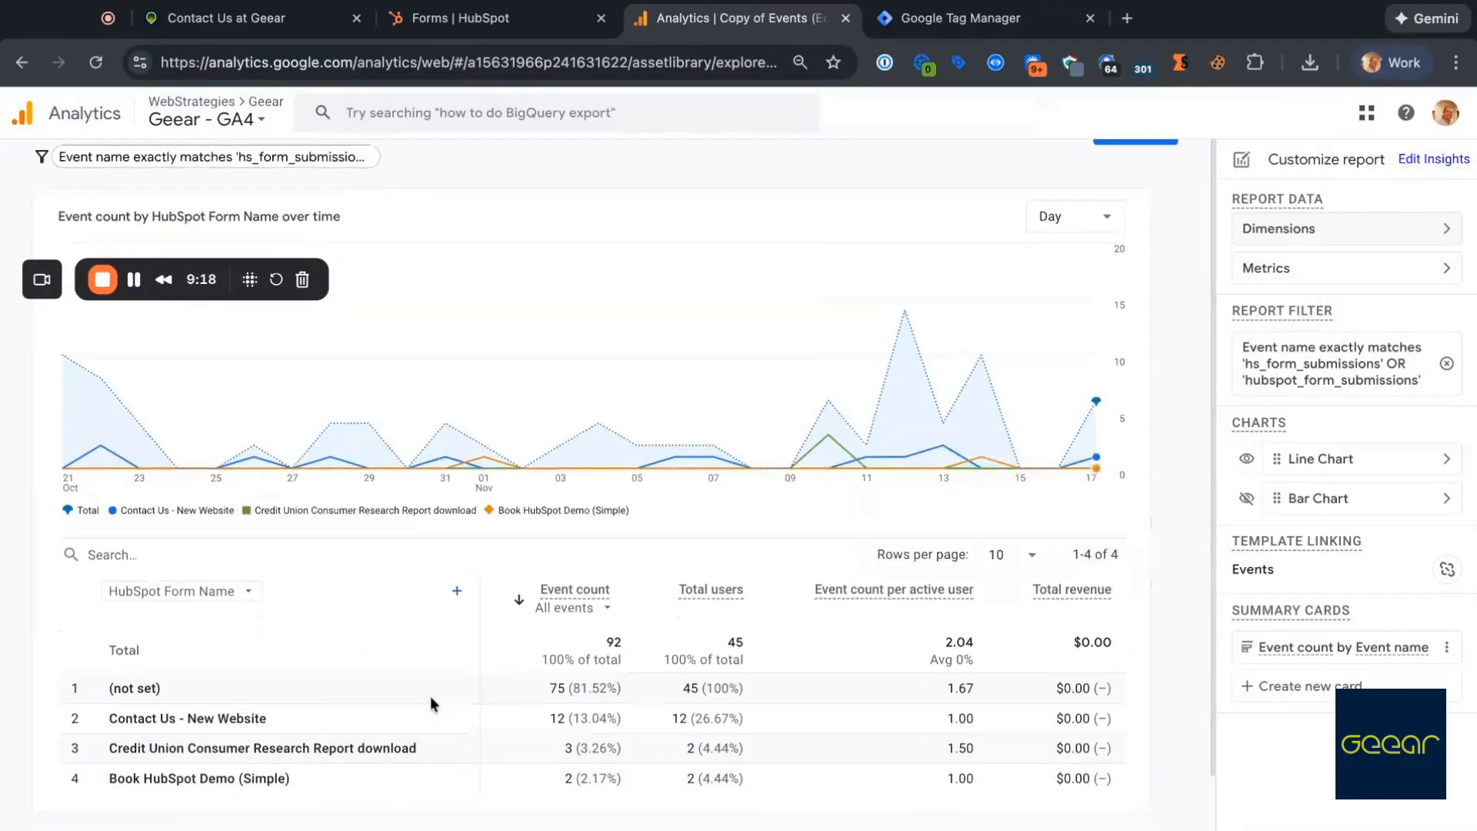
Step: Remove the Total revenue metric from the report and apply the change
{"action": "left_click", "coordinate": [1312, 271]}
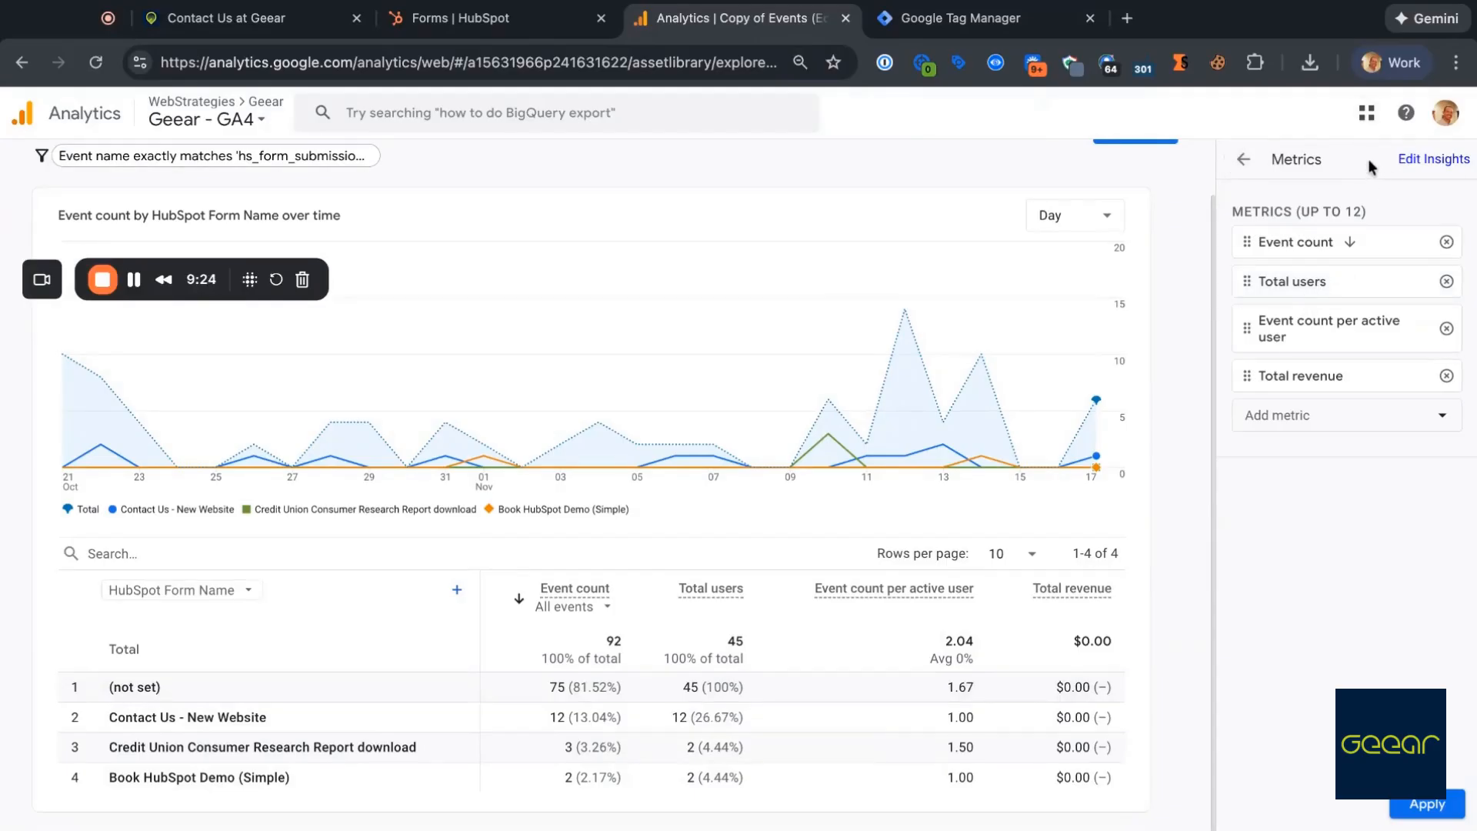
{"action": "left_click", "coordinate": [1446, 375]}
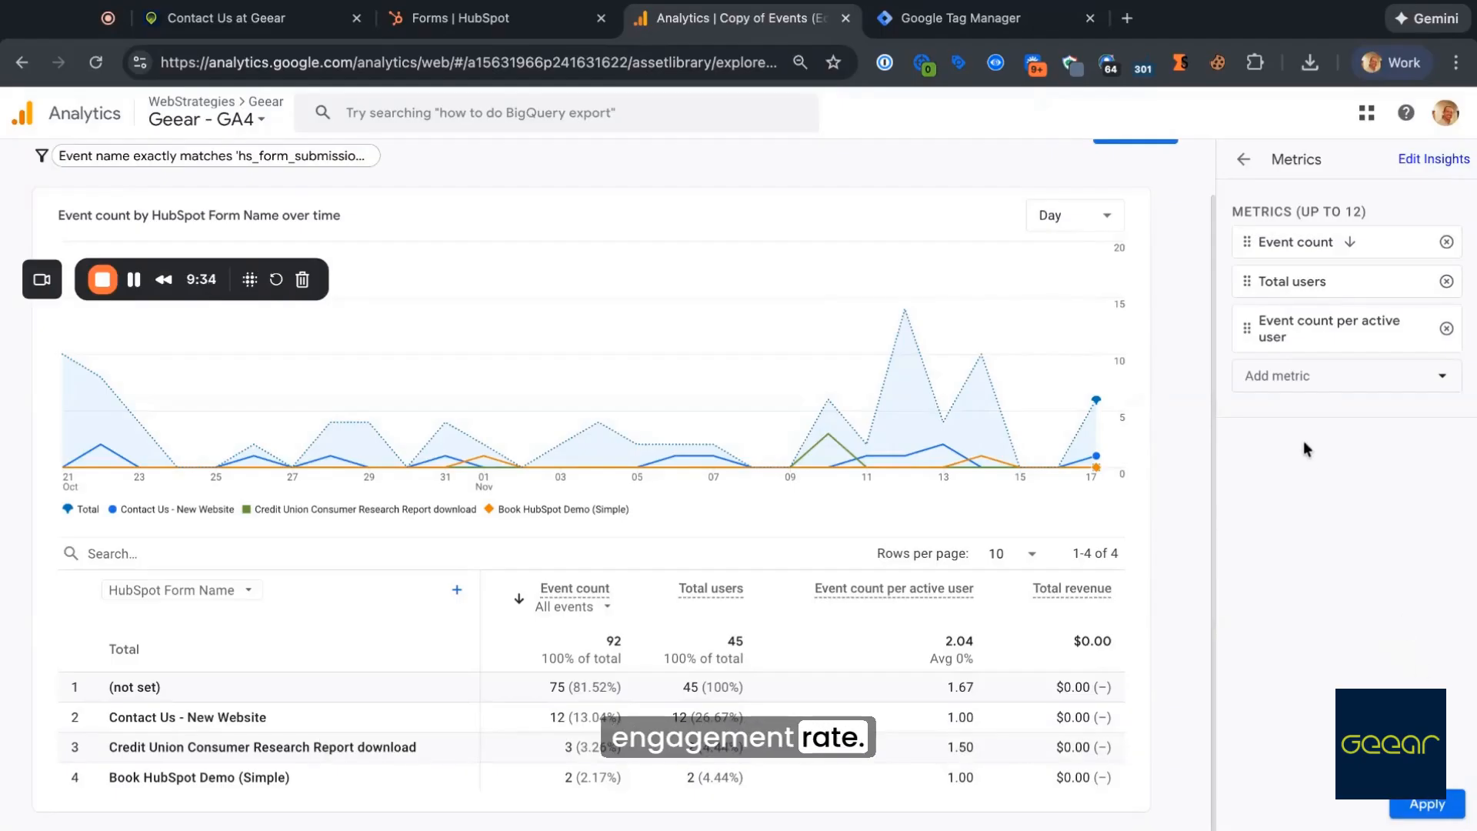
{"action": "left_click", "coordinate": [1425, 804]}
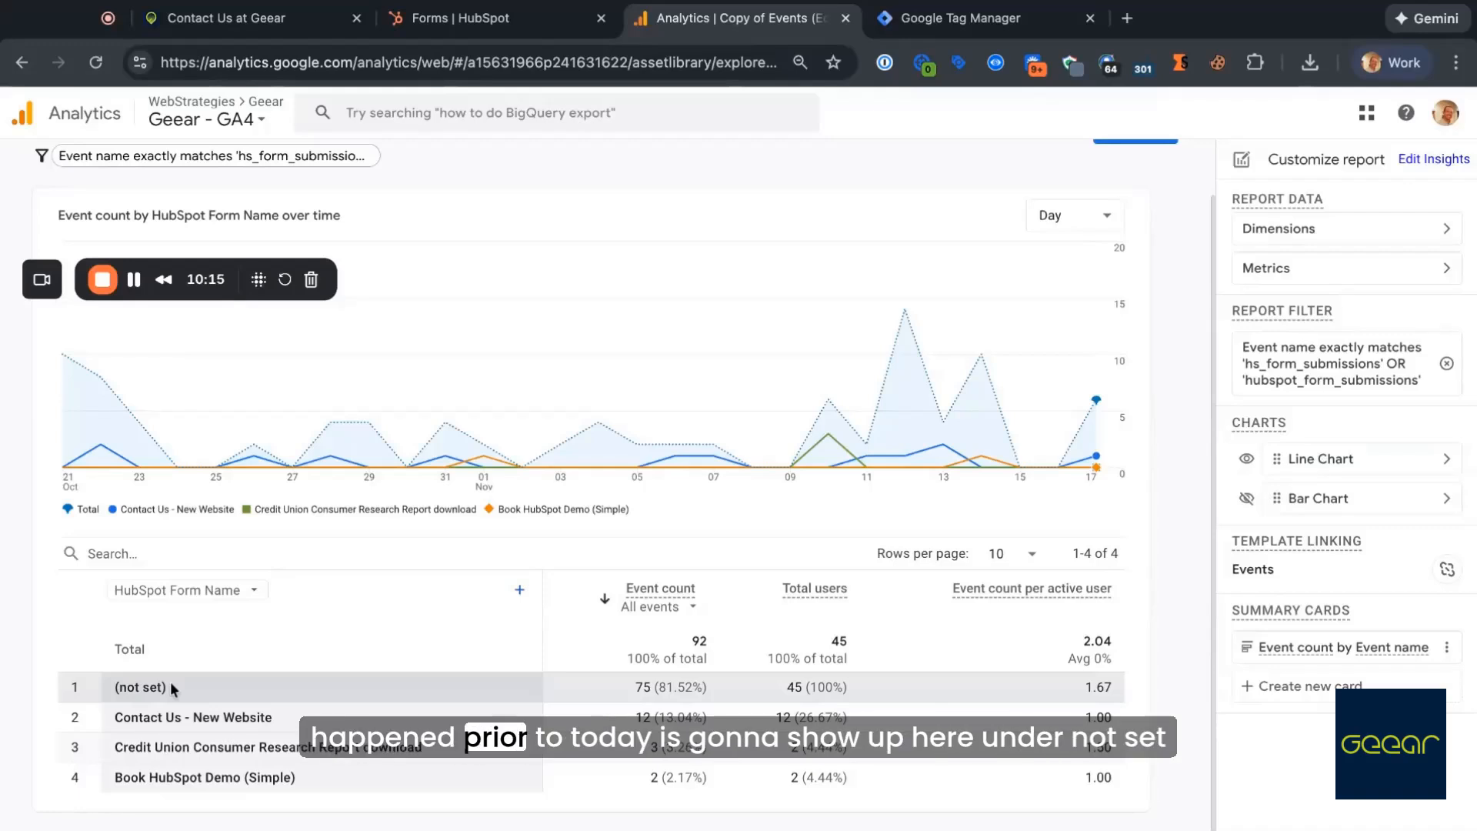
Step: Examine the (not set) row and the form name rows in the report table, and check which dimensions the table can switch between
{"action": "left_click_drag", "start_coordinate": [172, 688], "coordinate": [105, 689]}
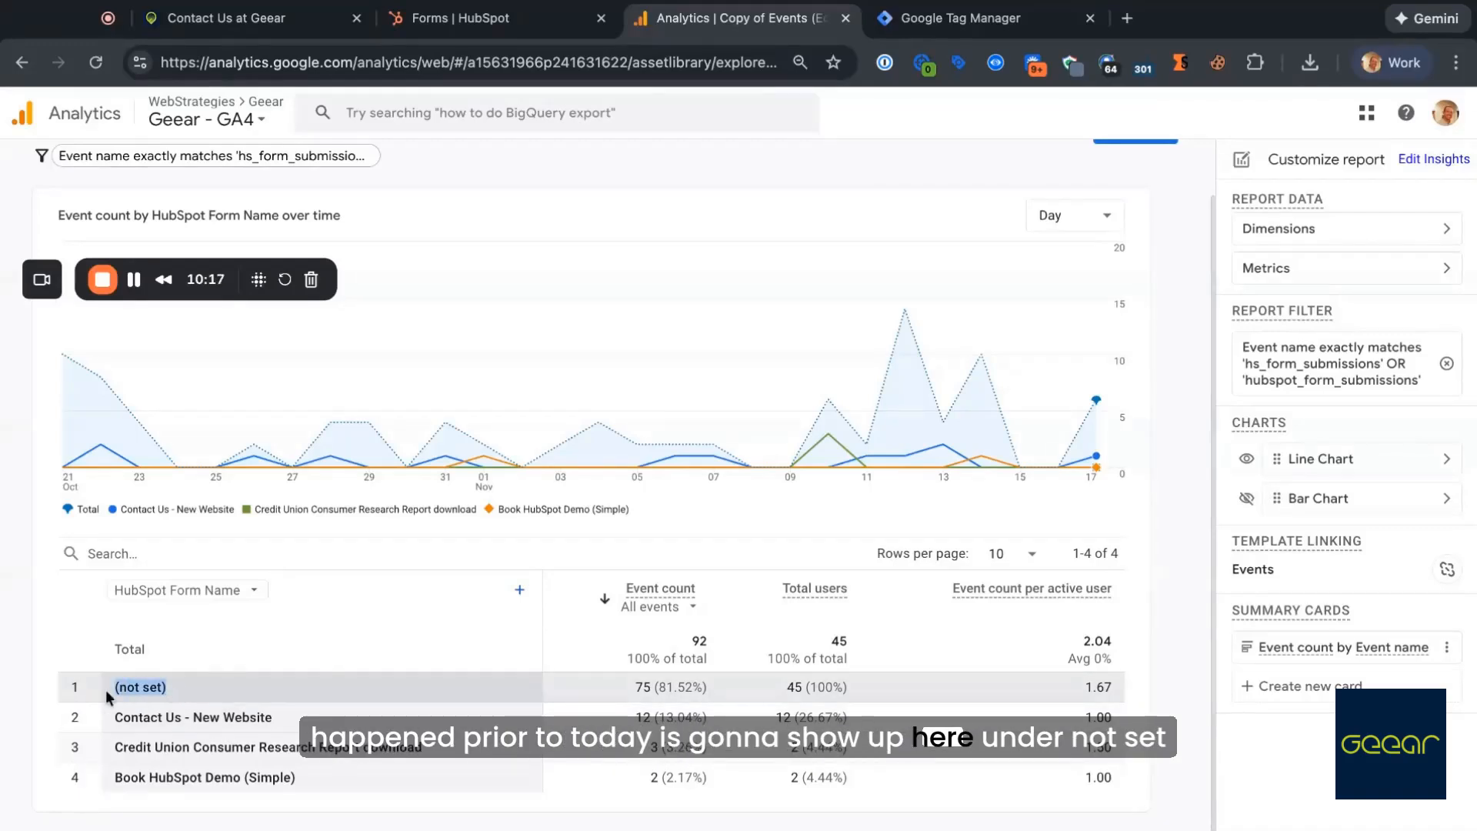
{"action": "left_click", "coordinate": [189, 591]}
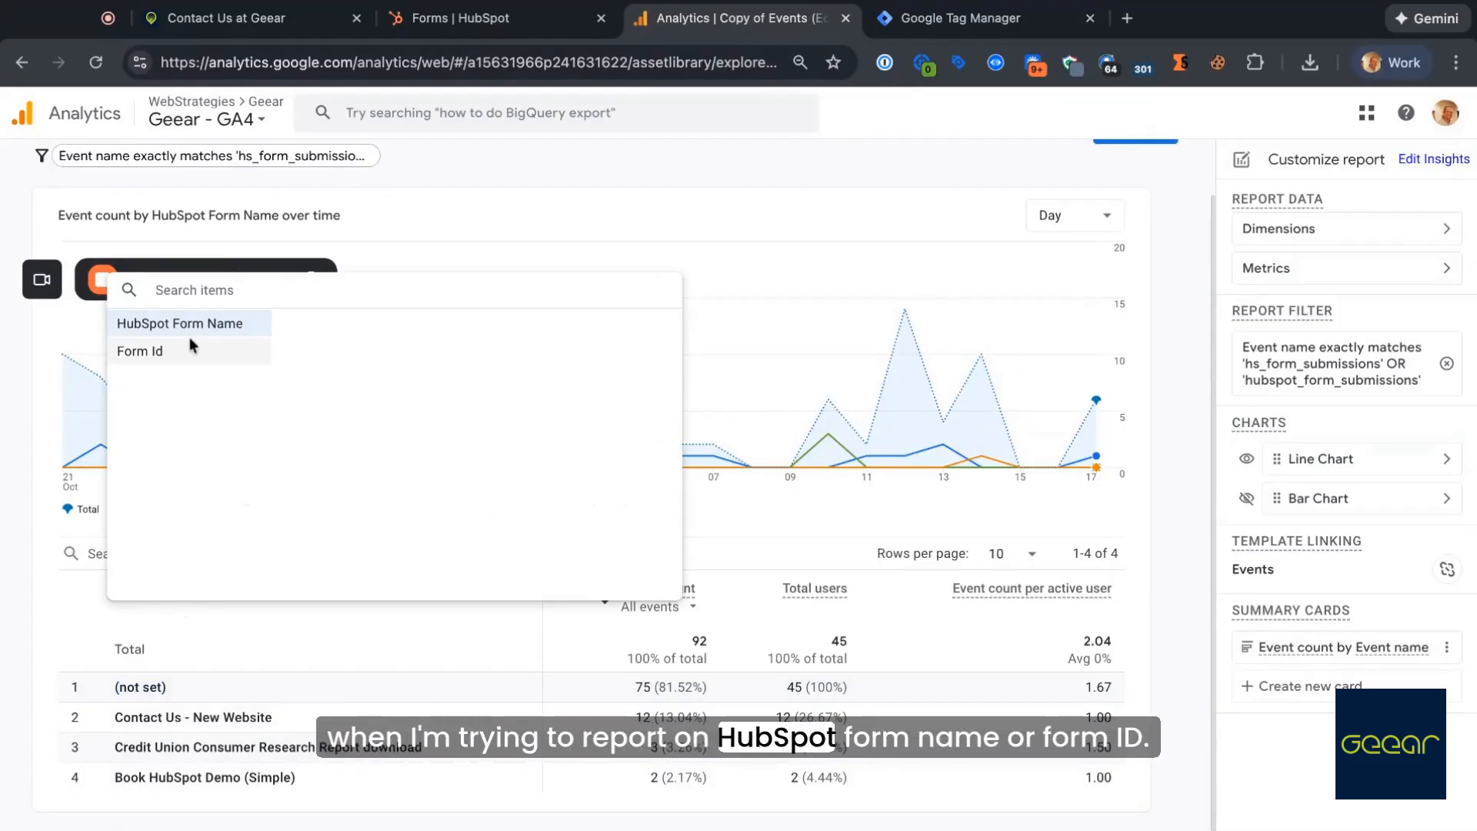
{"action": "left_click", "coordinate": [640, 177]}
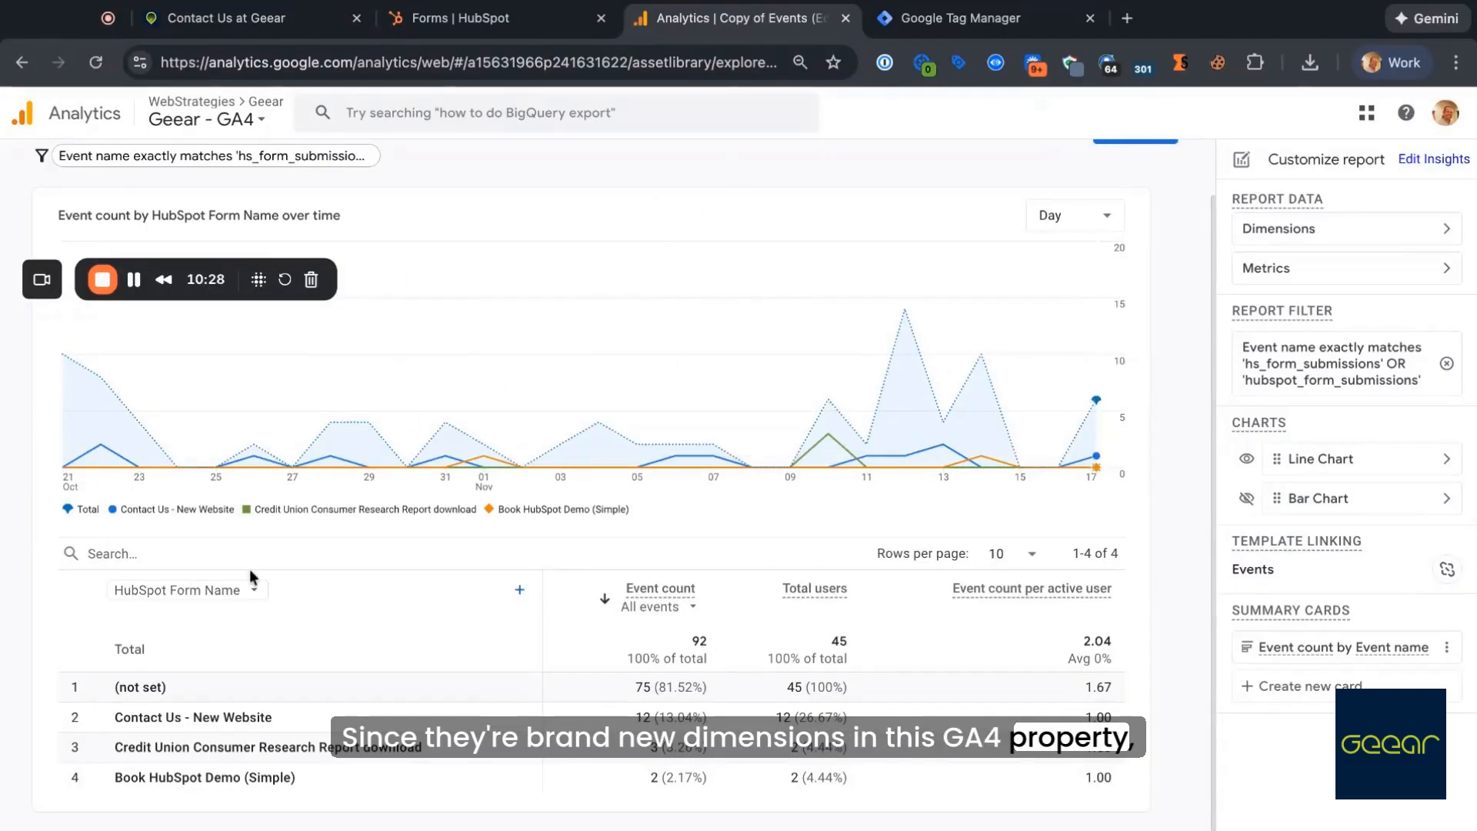
{"action": "triple_click", "coordinate": [163, 689]}
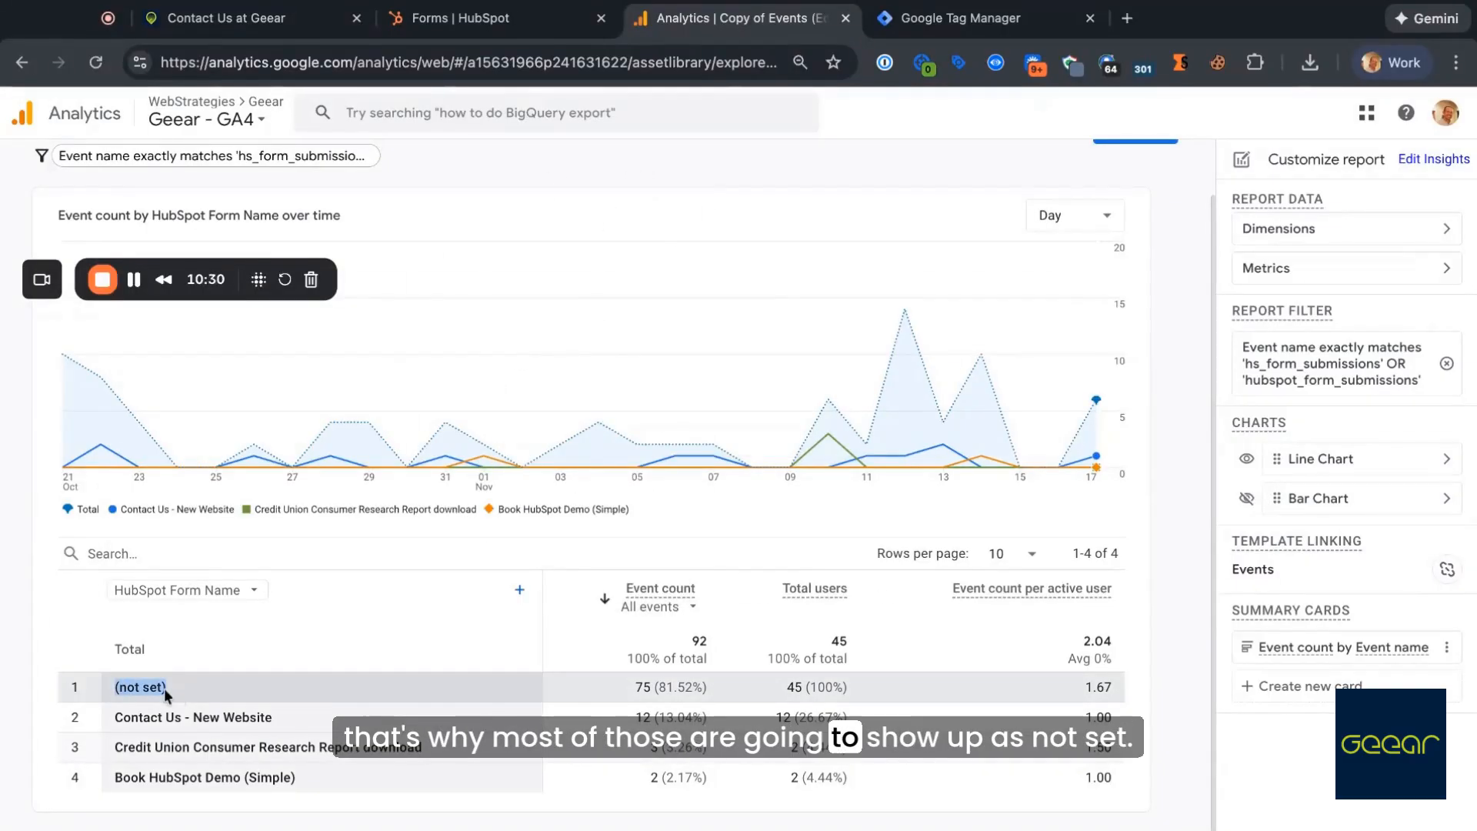
{"action": "left_click", "coordinate": [149, 684]}
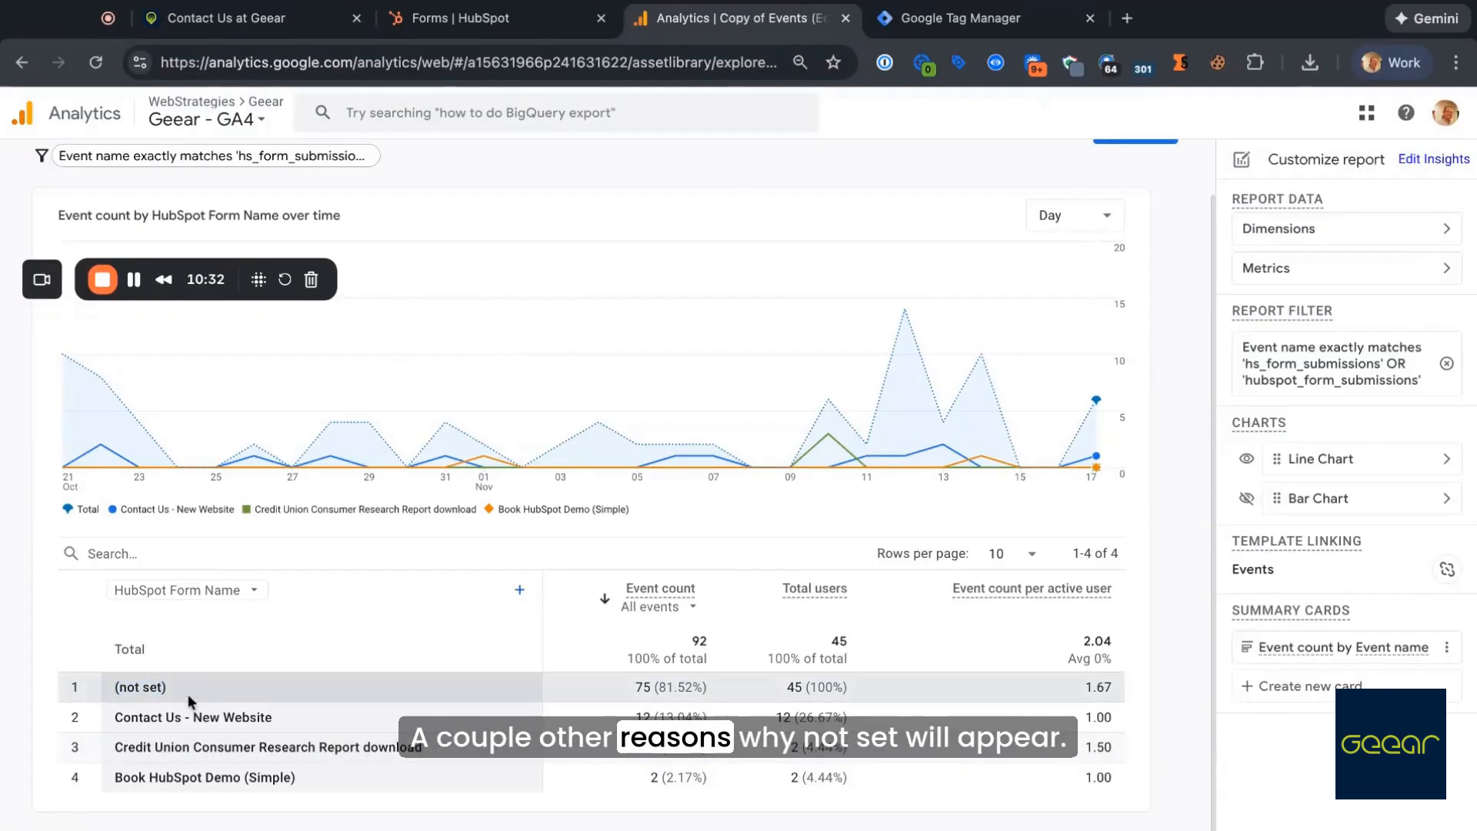
{"action": "scroll", "coordinate": [1031, 200], "scroll_direction": "up", "scroll_amount": 2}
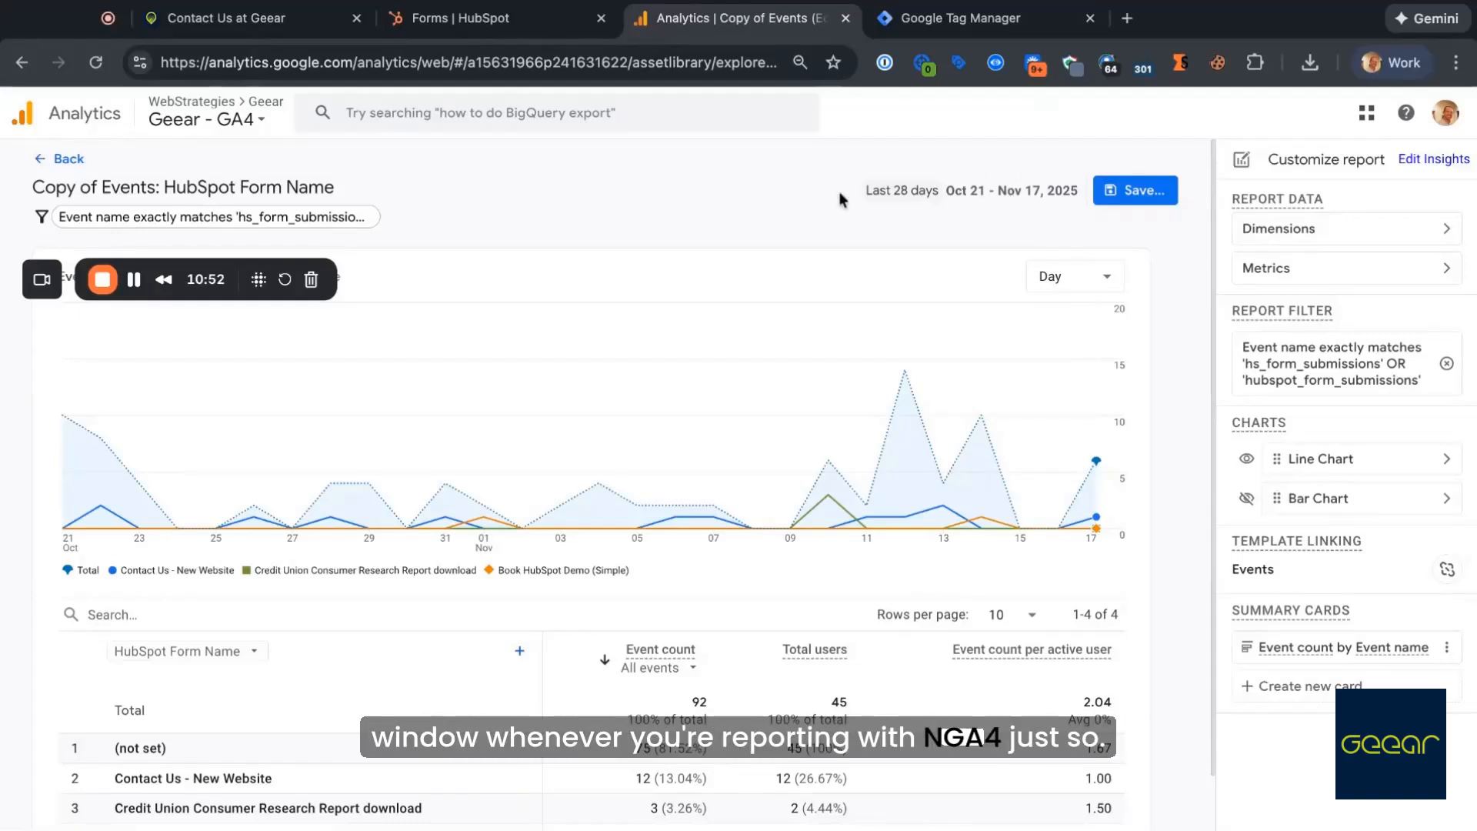
{"action": "scroll", "coordinate": [419, 651], "scroll_direction": "down", "scroll_amount": 1}
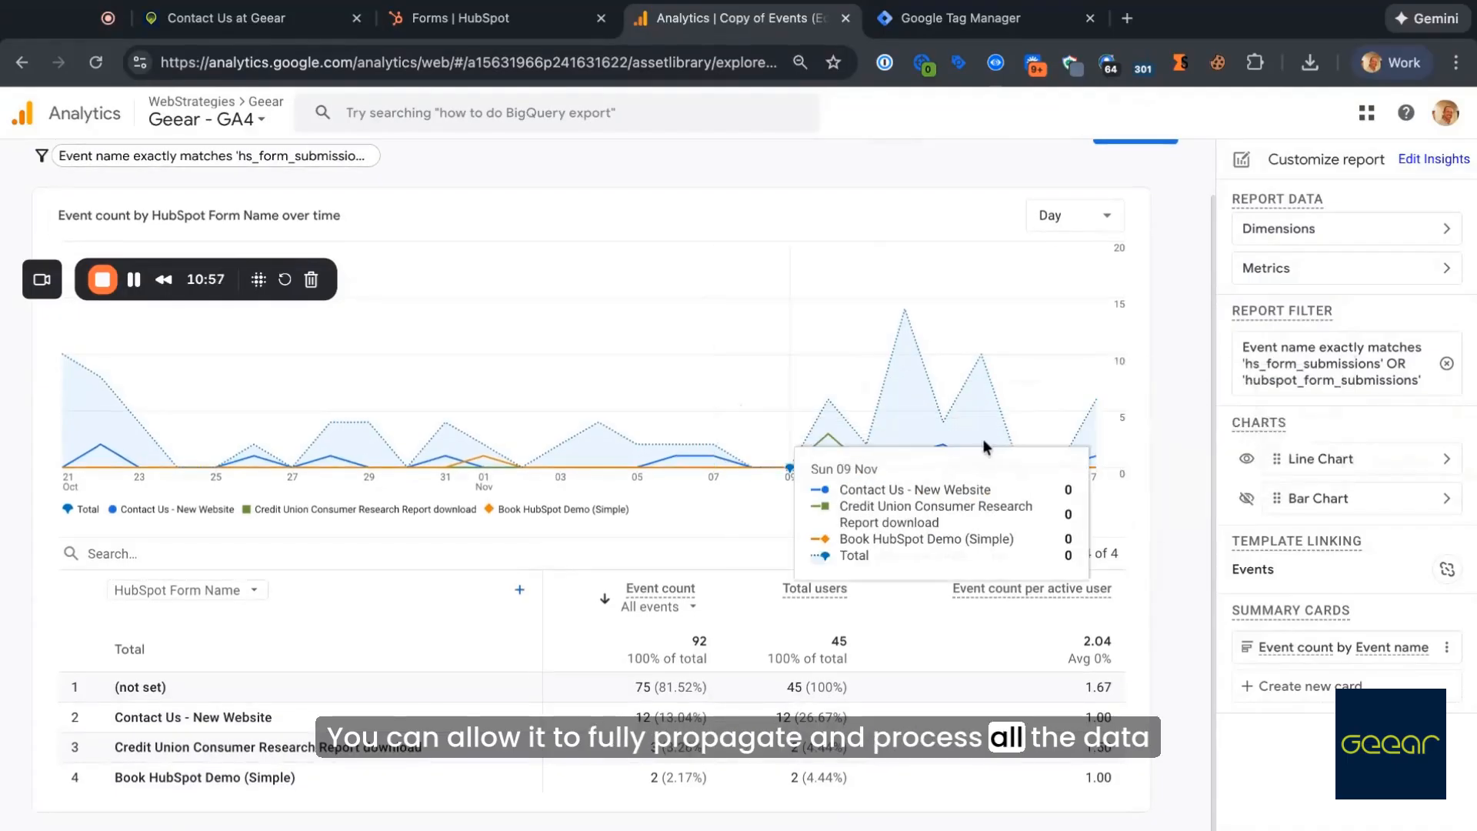
{"action": "scroll", "coordinate": [1171, 238], "scroll_direction": "up", "scroll_amount": 1}
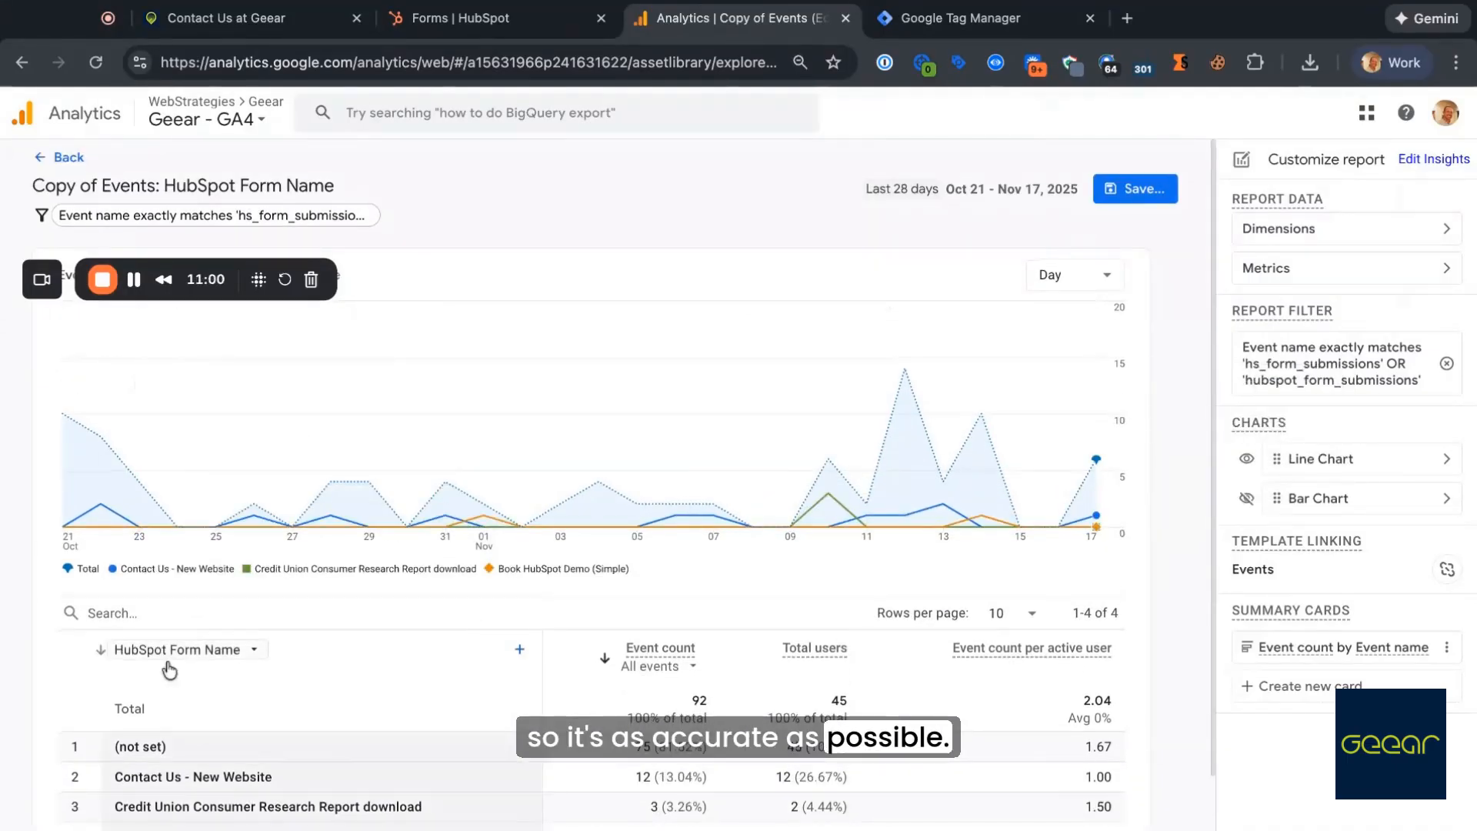
{"action": "scroll", "coordinate": [167, 663], "scroll_direction": "down", "scroll_amount": 1}
{"action": "triple_click", "coordinate": [191, 692]}
{"action": "left_click_drag", "start_coordinate": [129, 690], "coordinate": [165, 687]}
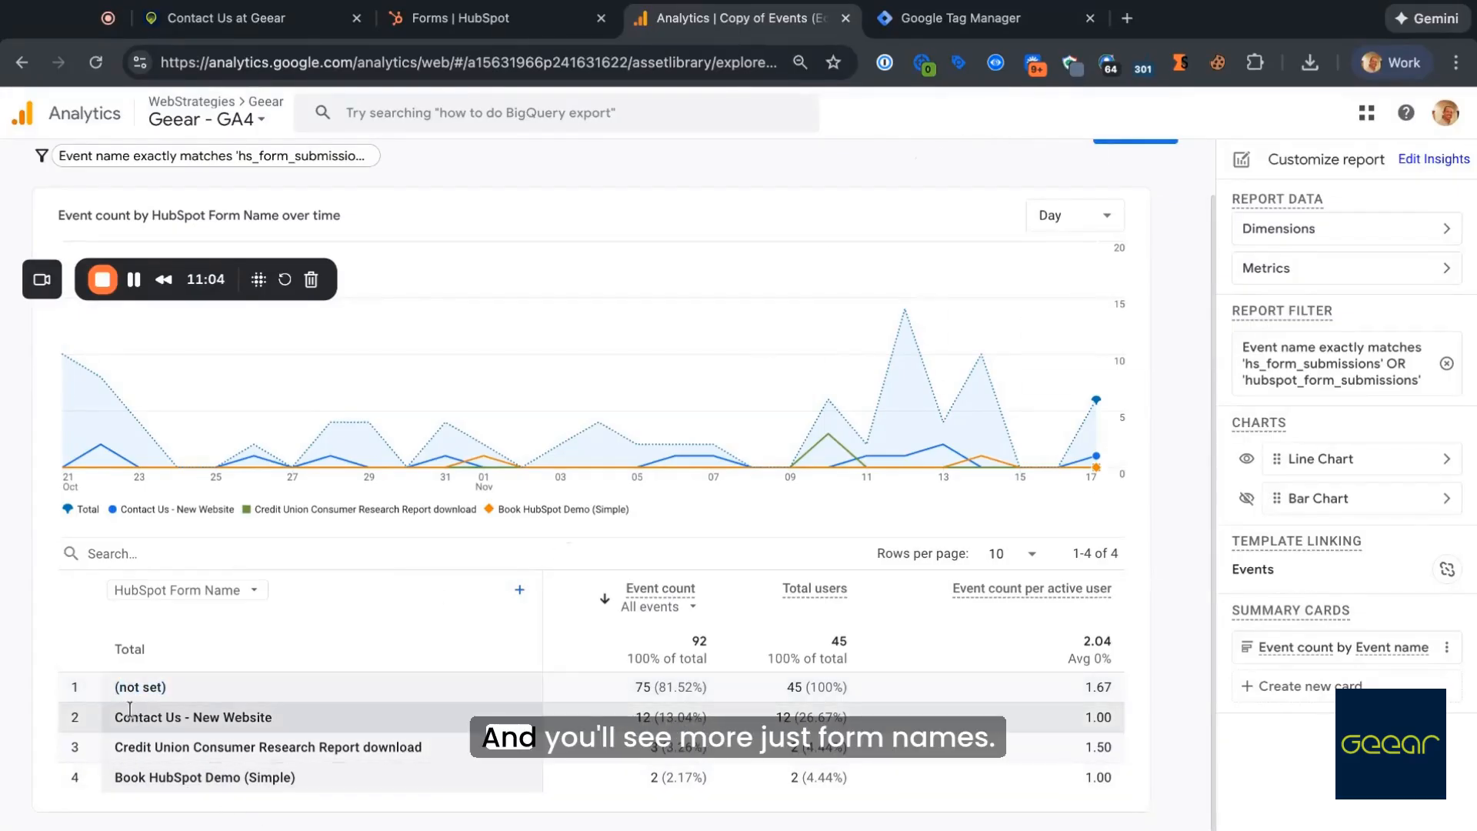
{"action": "scroll", "coordinate": [625, 326], "scroll_direction": "up", "scroll_amount": 1}
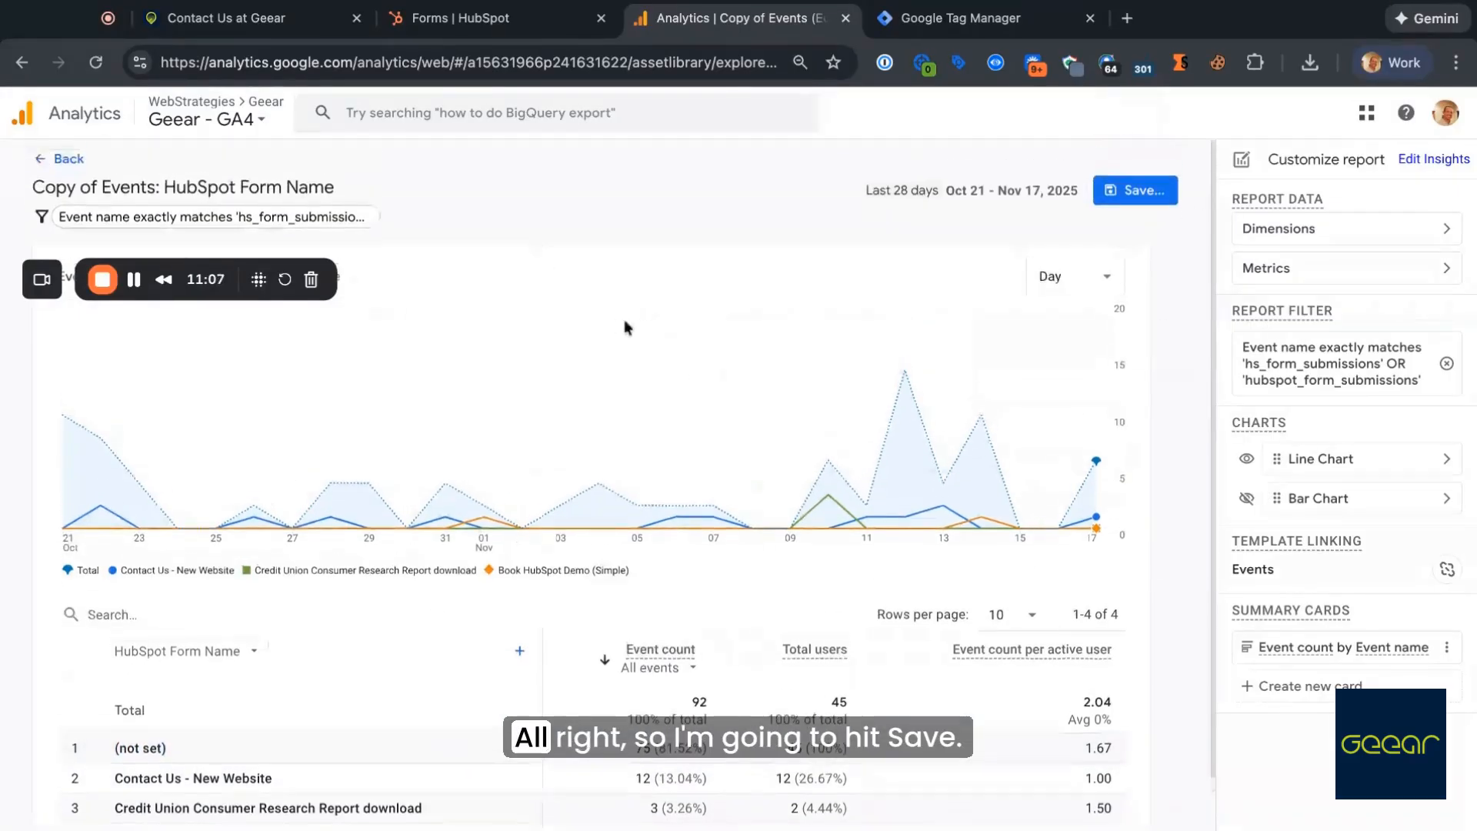
{"action": "left_click", "coordinate": [1152, 189]}
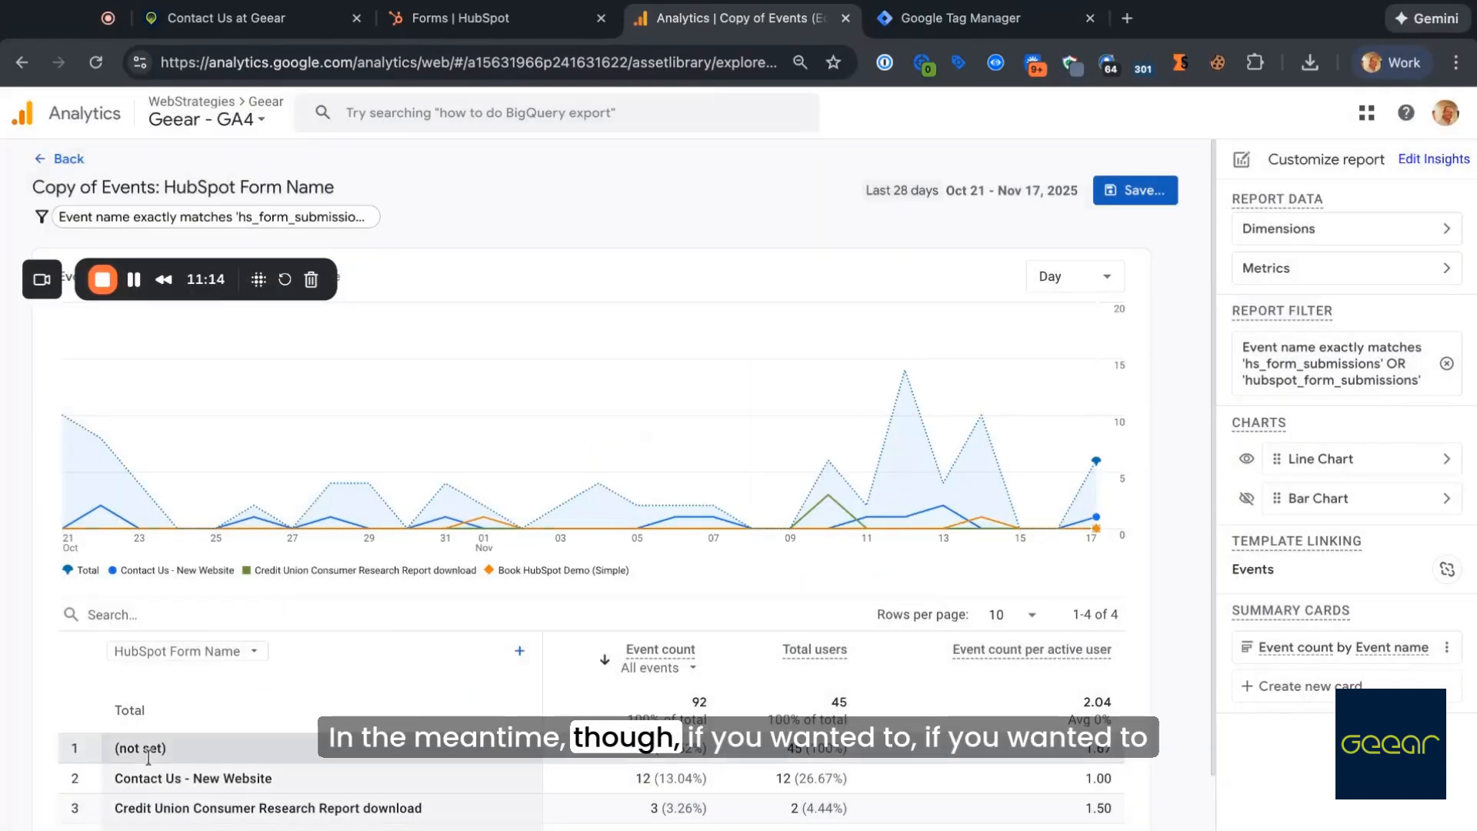
Step: Add a second condition to the report filter that uses the HubSpot Form Name dimension
{"action": "left_click_drag", "start_coordinate": [147, 747], "coordinate": [217, 752]}
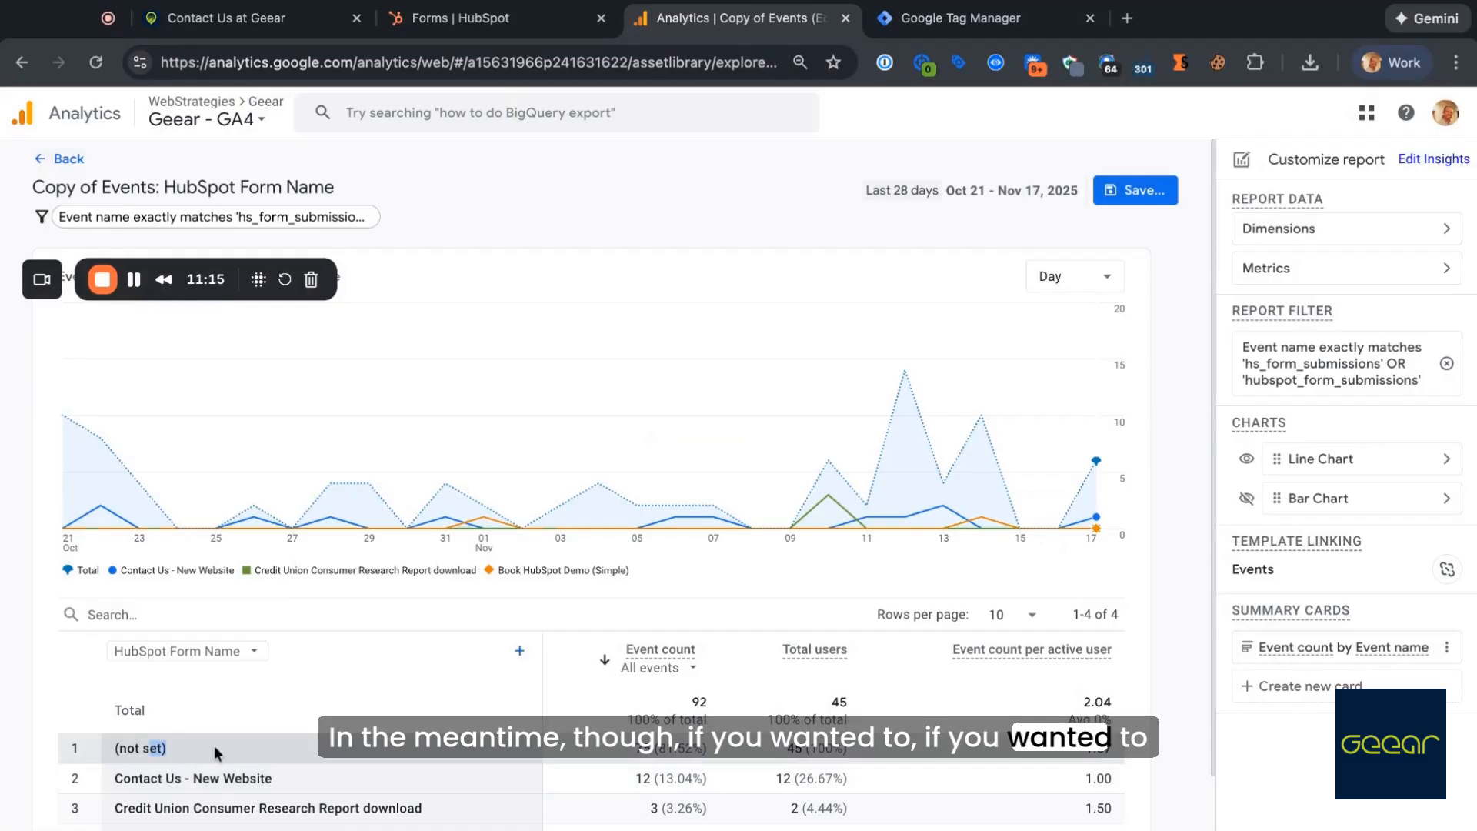
{"action": "left_click", "coordinate": [218, 753]}
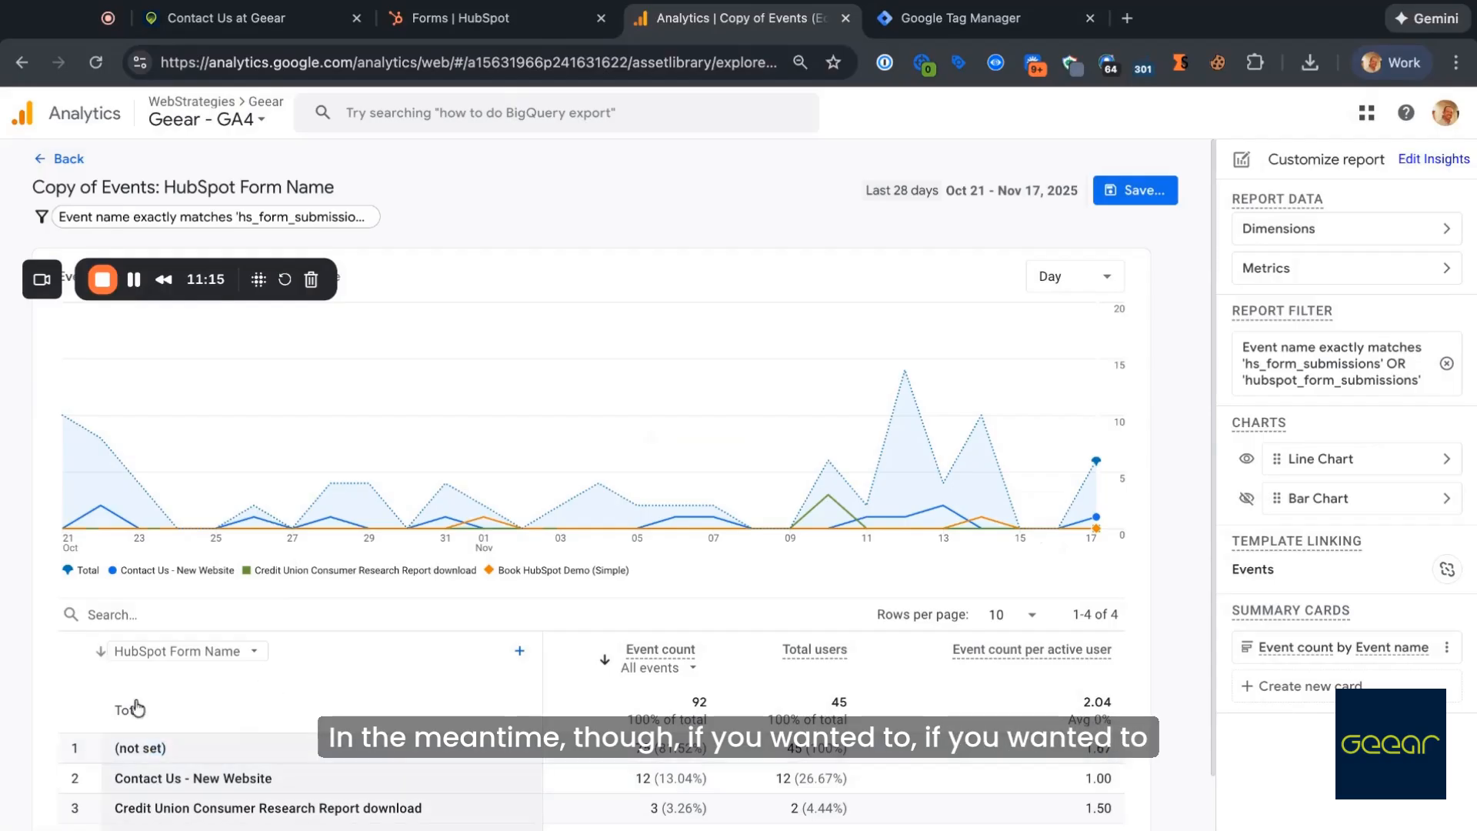
{"action": "left_click", "coordinate": [1385, 389]}
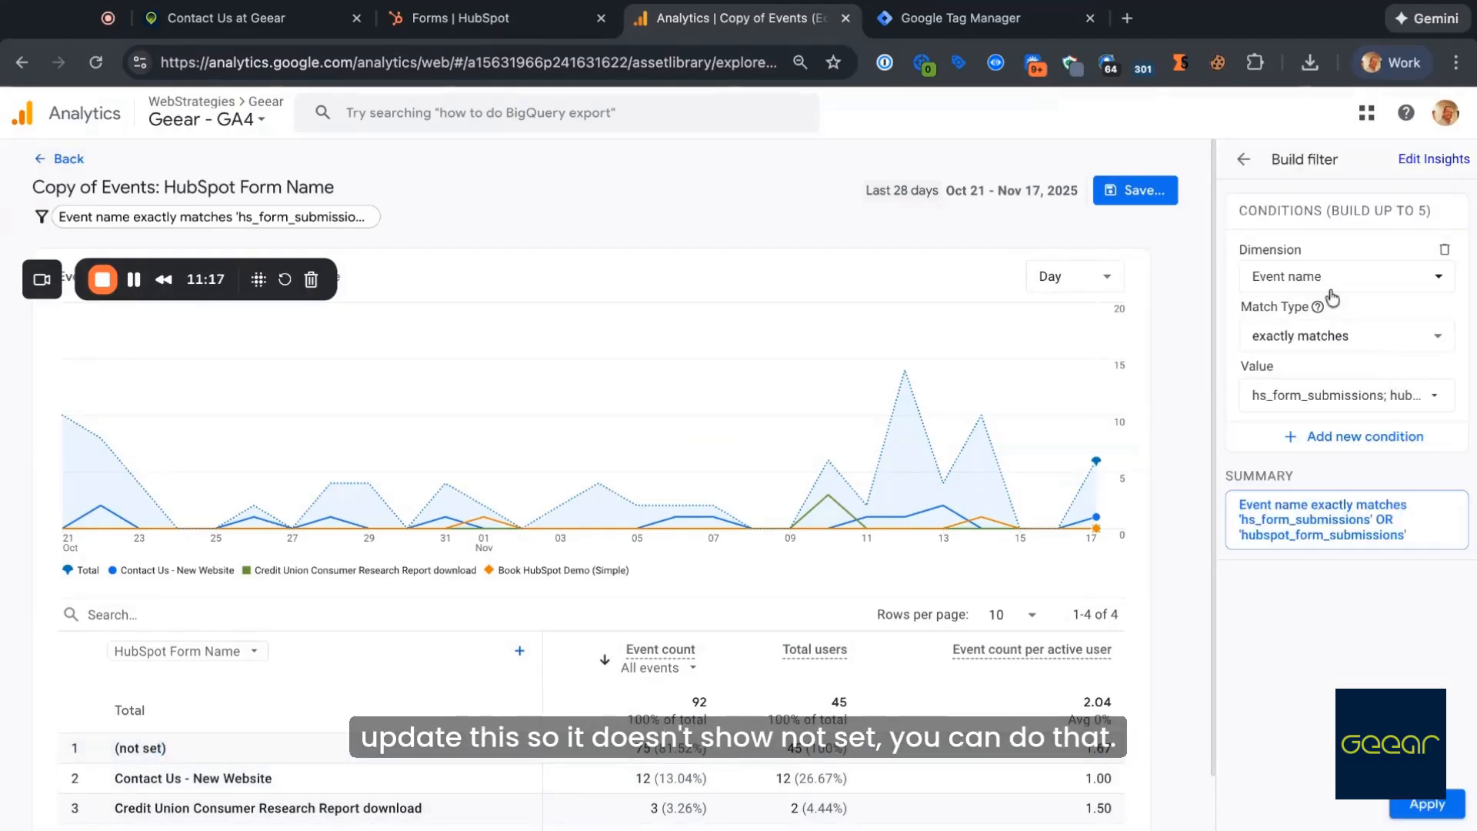
{"action": "left_click", "coordinate": [1342, 436]}
{"action": "type", "text": "event na"}
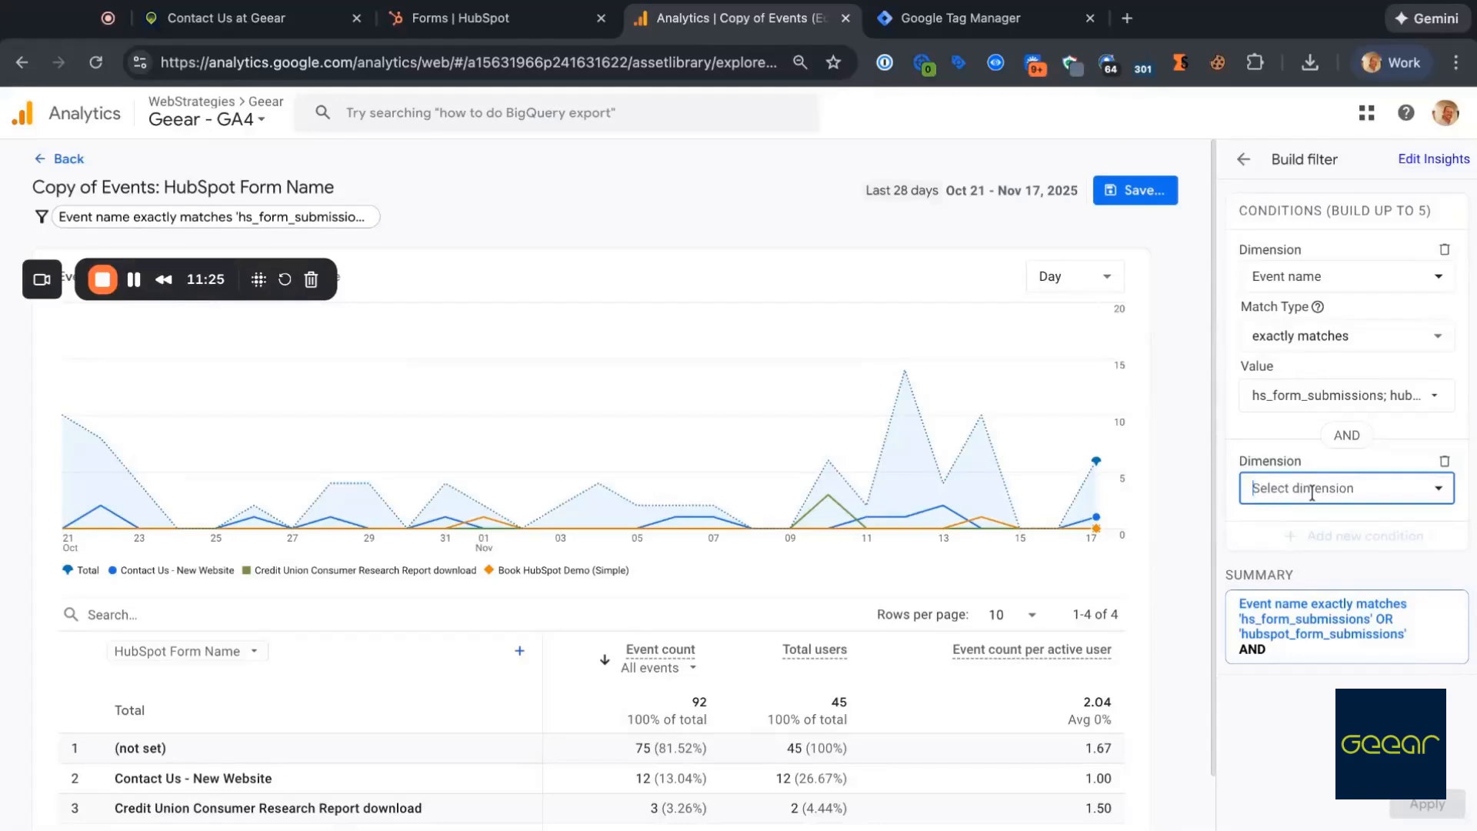
{"action": "left_click", "coordinate": [1312, 490]}
{"action": "type", "text": "hub"}
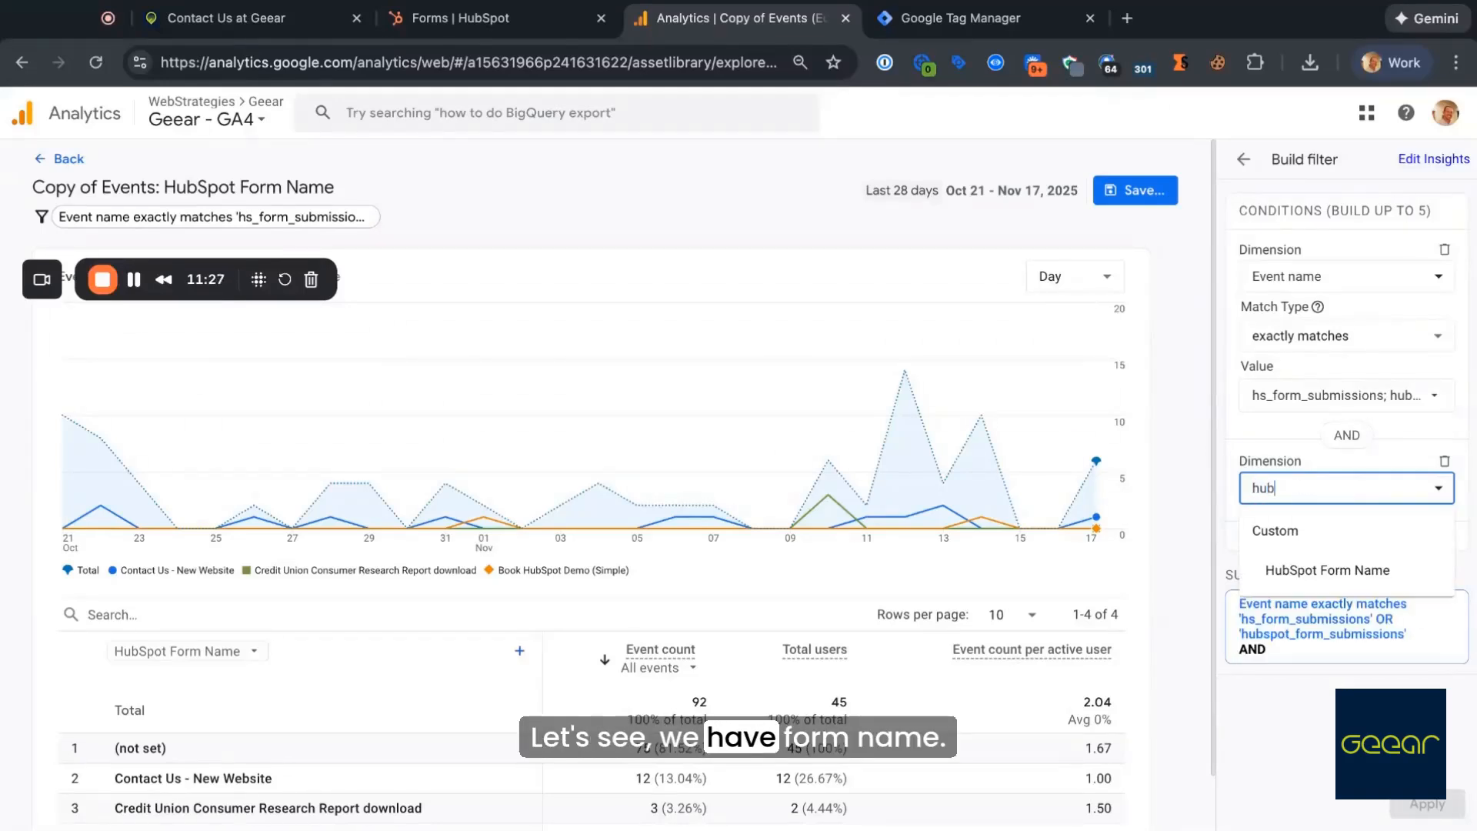
{"action": "left_click", "coordinate": [1319, 571]}
Step: Try the match type "does not exactly match" for the HubSpot Form Name condition and open its value choices
{"action": "left_click", "coordinate": [1313, 551]}
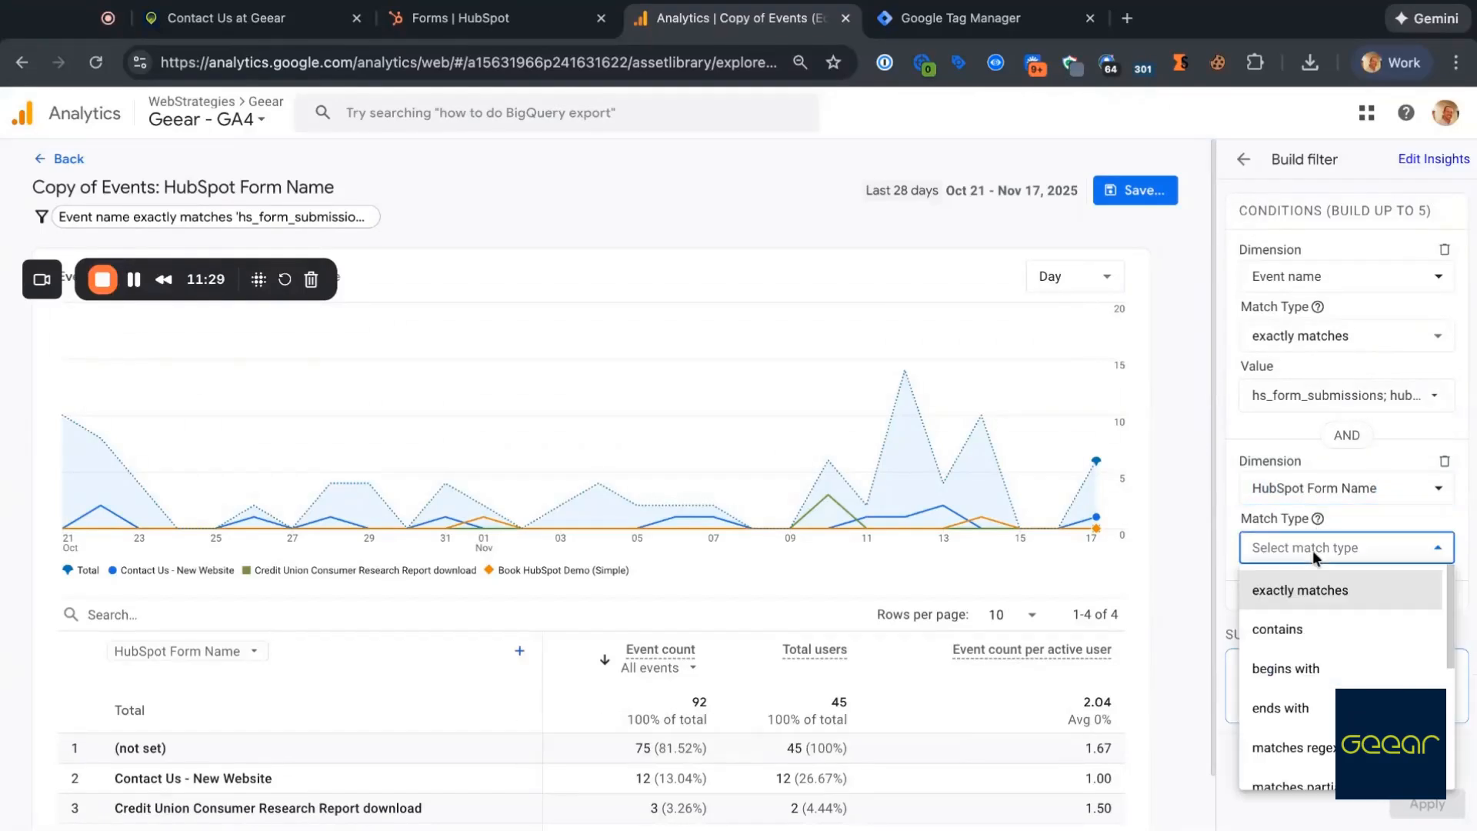
{"action": "scroll", "coordinate": [1343, 685], "scroll_direction": "down", "scroll_amount": 3}
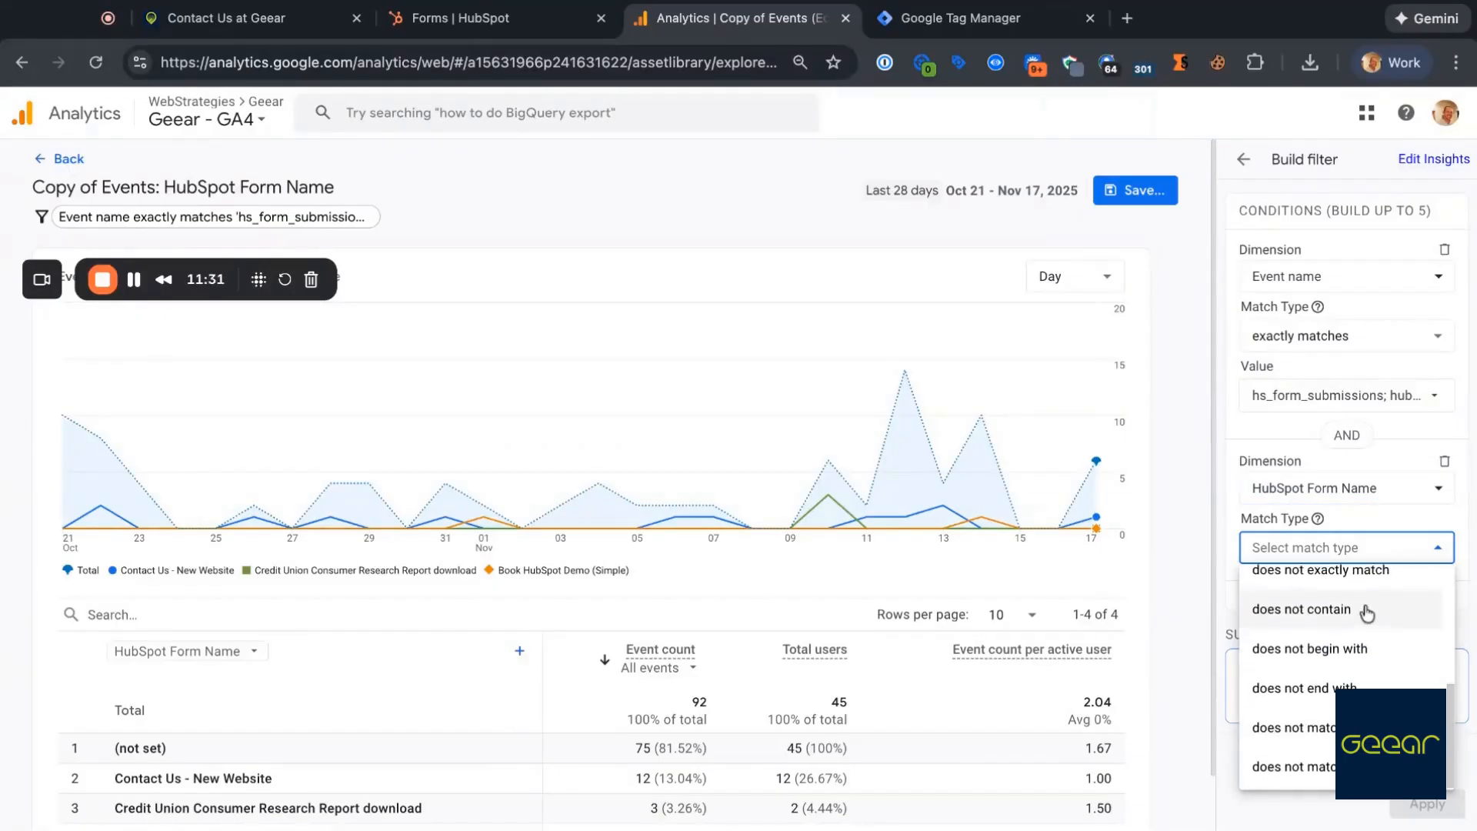
{"action": "left_click", "coordinate": [1378, 604]}
{"action": "left_click", "coordinate": [1262, 606]}
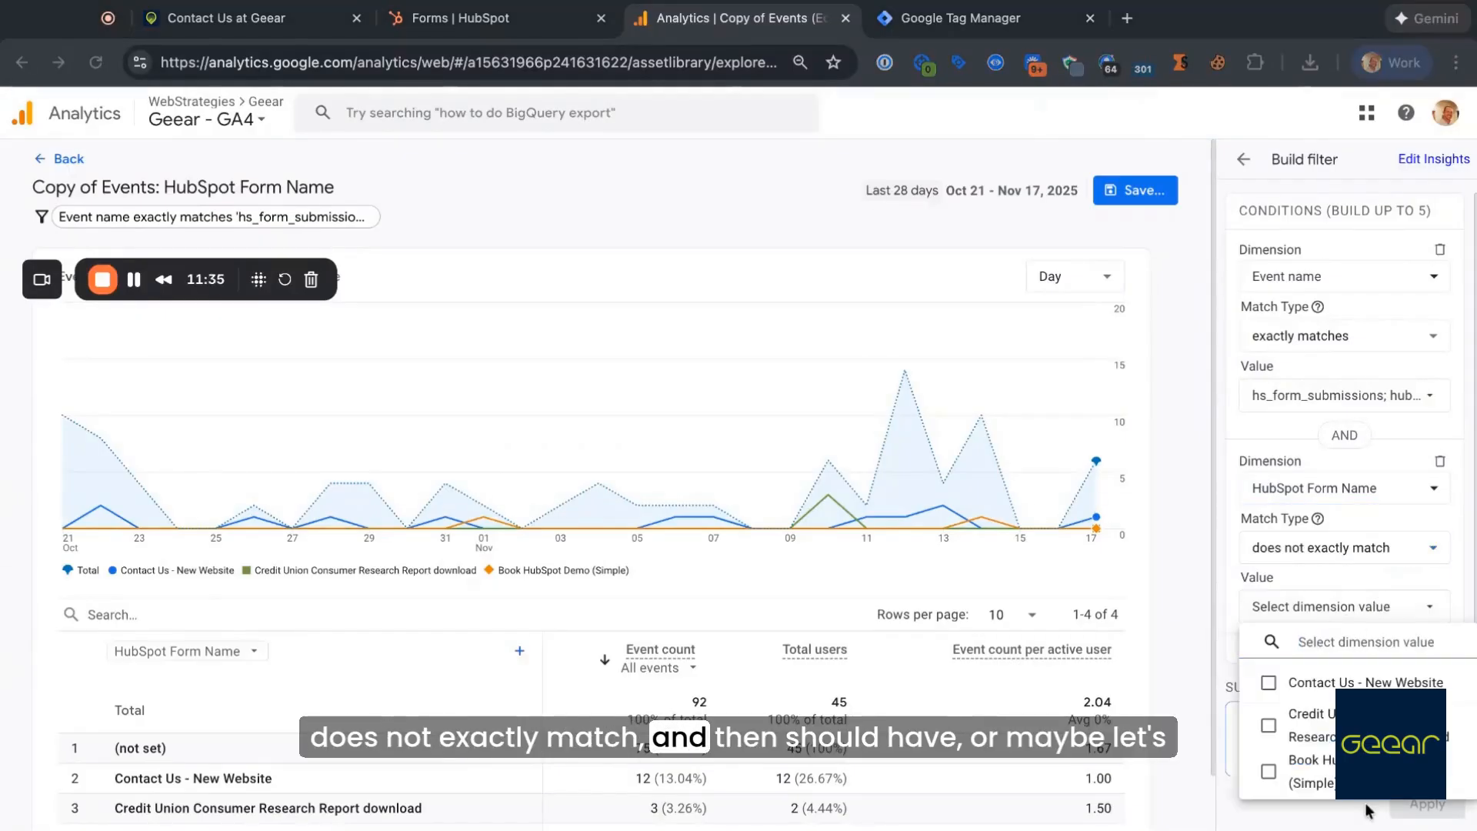
Step: Set the HubSpot Form Name condition to "does not contain" with the value (not set) and apply the filter
{"action": "double_click", "coordinate": [1330, 547]}
{"action": "scroll", "coordinate": [1375, 682], "scroll_direction": "up", "scroll_amount": 1}
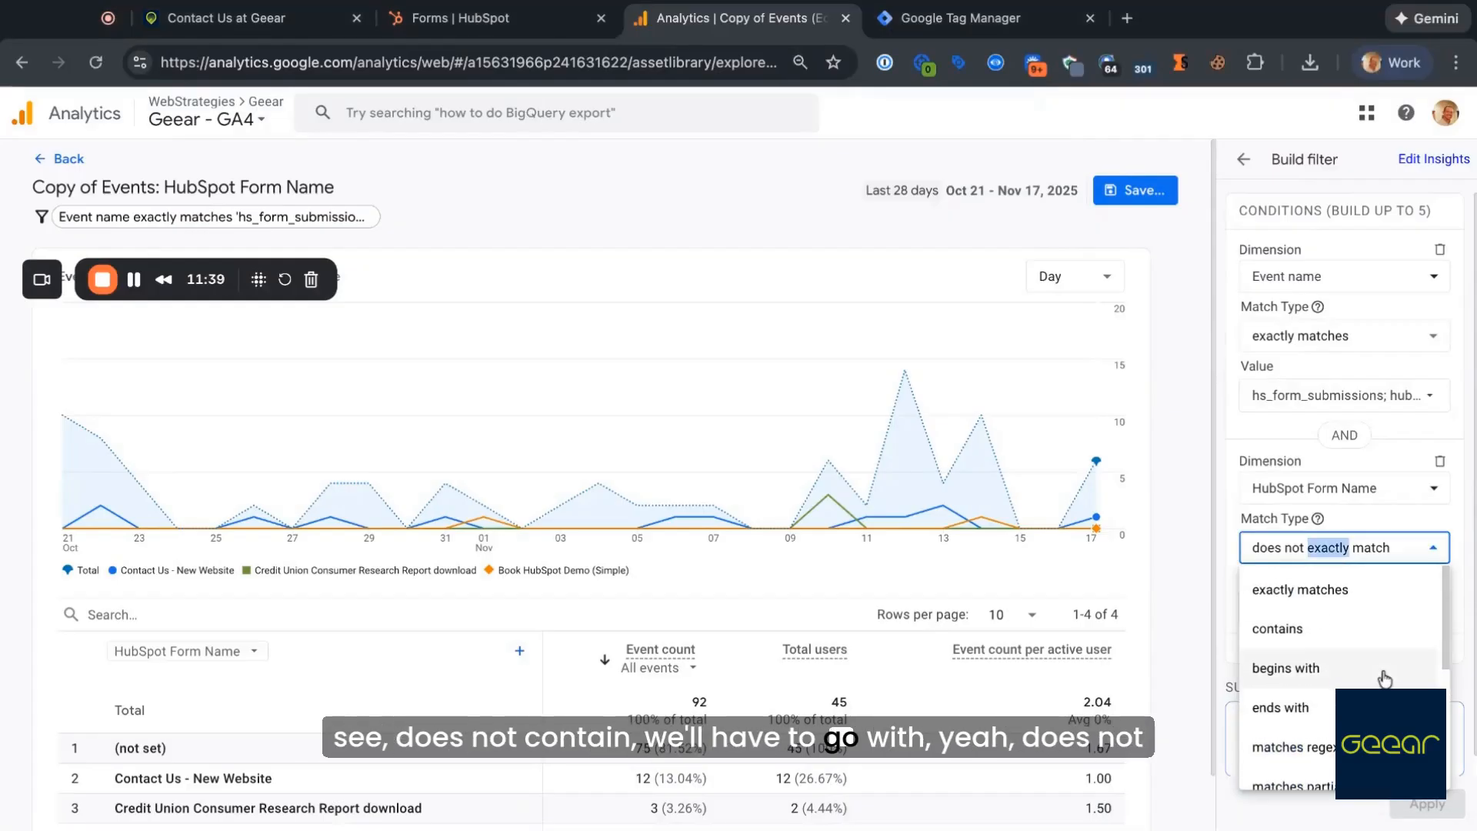
{"action": "scroll", "coordinate": [1385, 626], "scroll_direction": "down", "scroll_amount": 3}
{"action": "left_click", "coordinate": [1302, 605]}
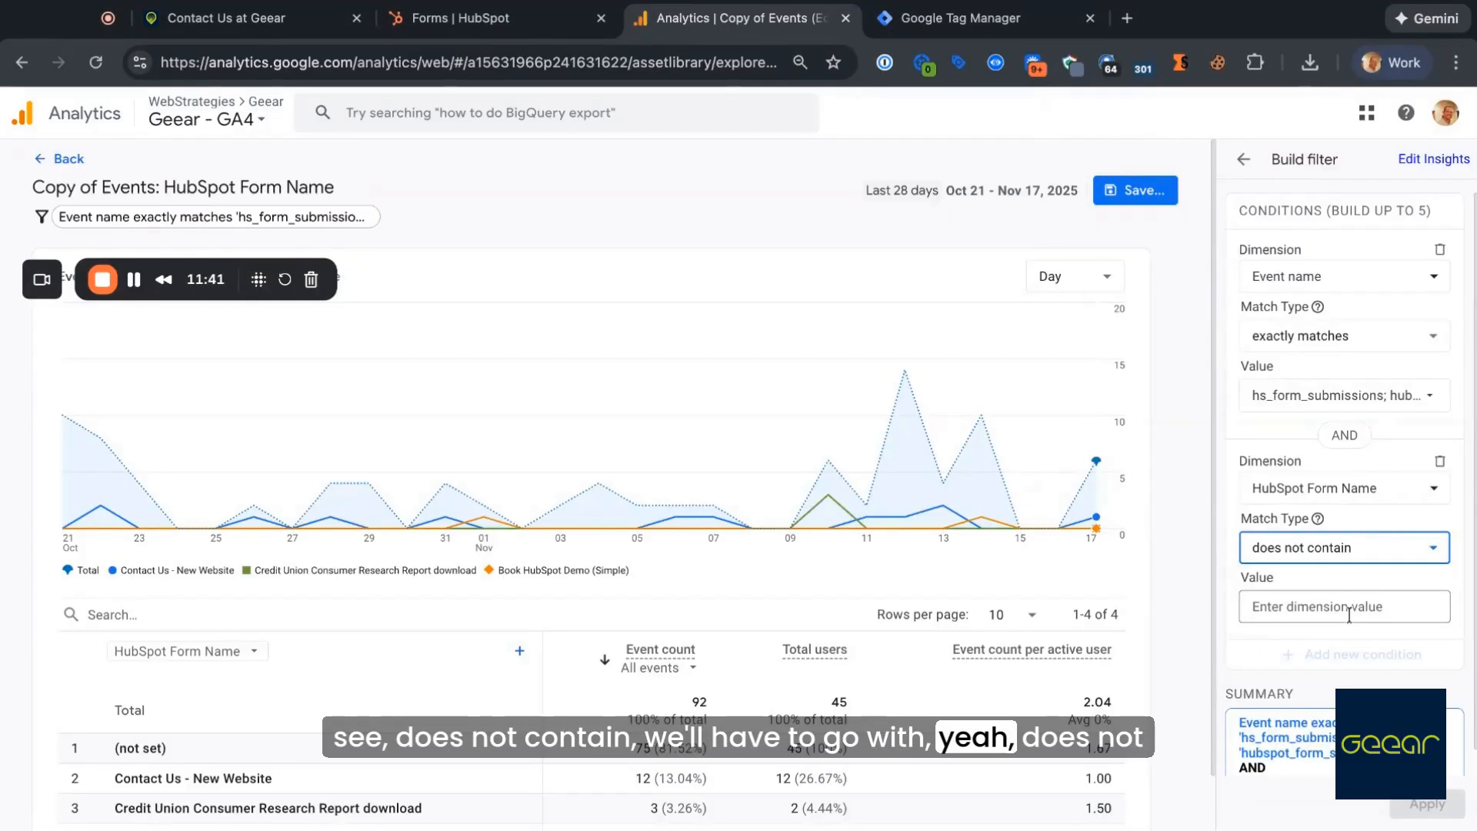
{"action": "left_click", "coordinate": [1350, 608]}
{"action": "type", "text": "(not set)"}
{"action": "left_click", "coordinate": [1427, 804]}
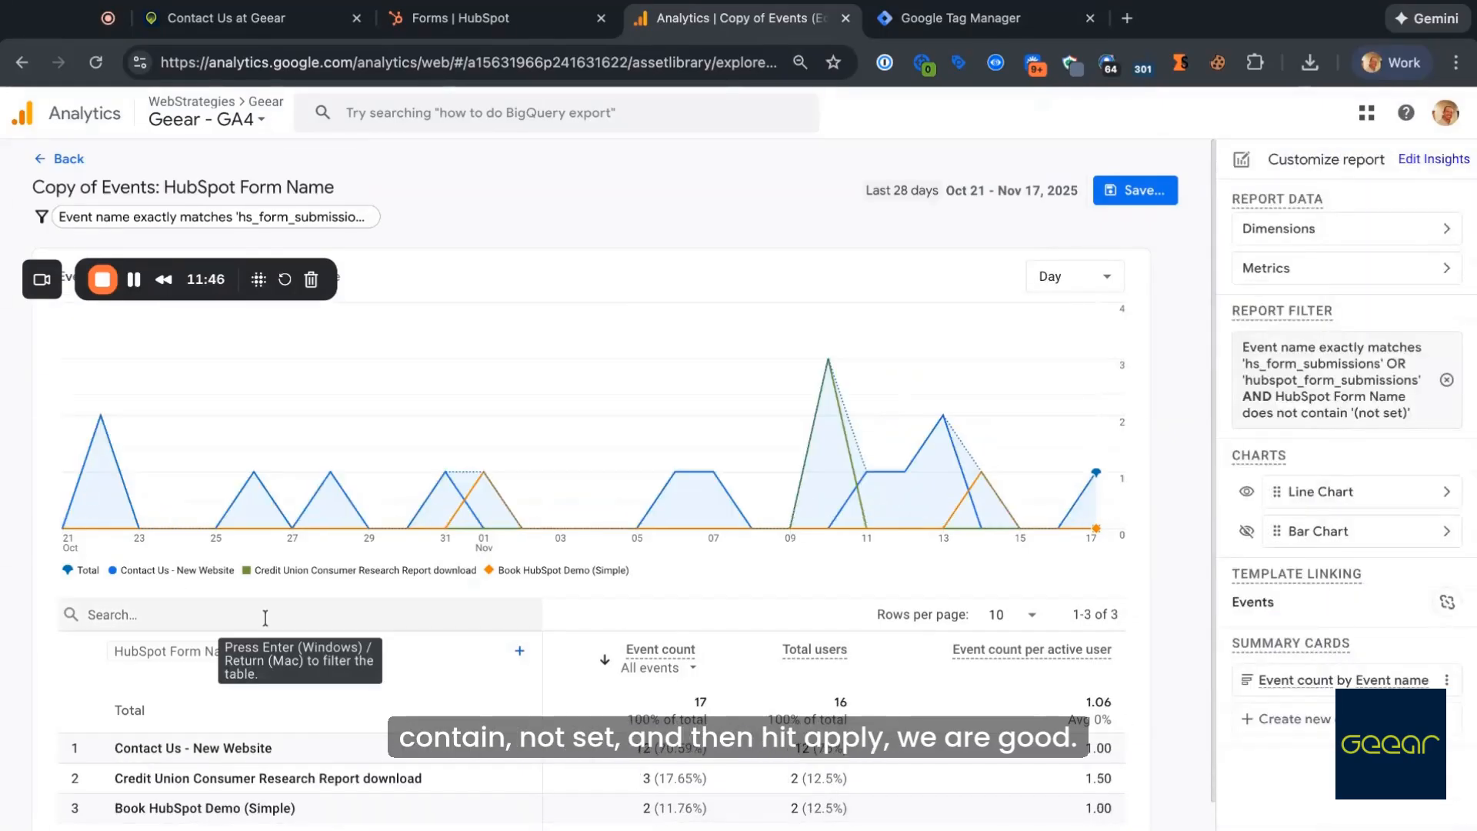
Step: Save the filtered report as a new report named HubSpot Form Submissions
{"action": "scroll", "coordinate": [477, 677], "scroll_direction": "down", "scroll_amount": 1}
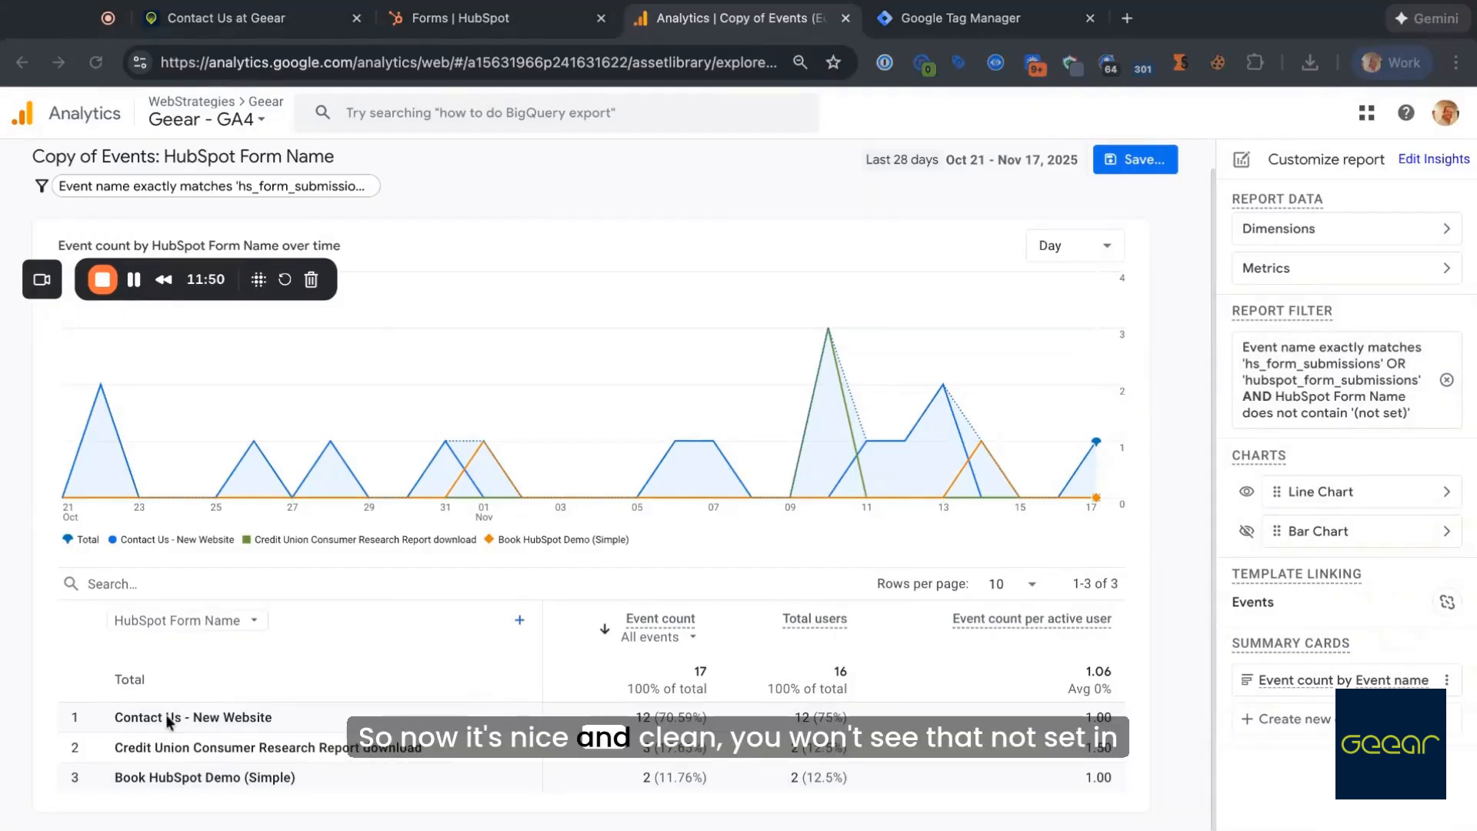
{"action": "scroll", "coordinate": [691, 653], "scroll_direction": "up", "scroll_amount": 1}
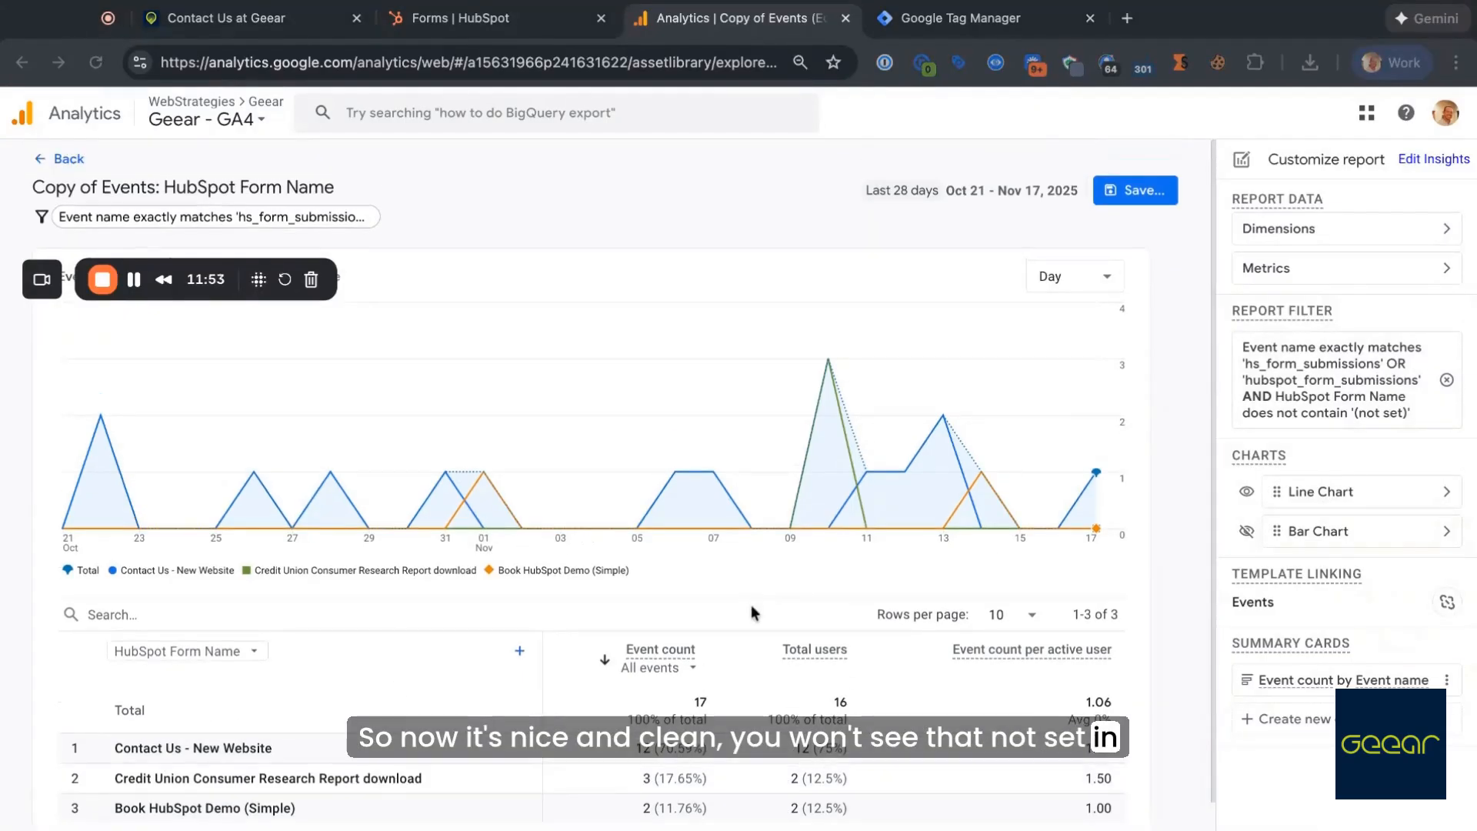
{"action": "scroll", "coordinate": [752, 606], "scroll_direction": "down", "scroll_amount": 1}
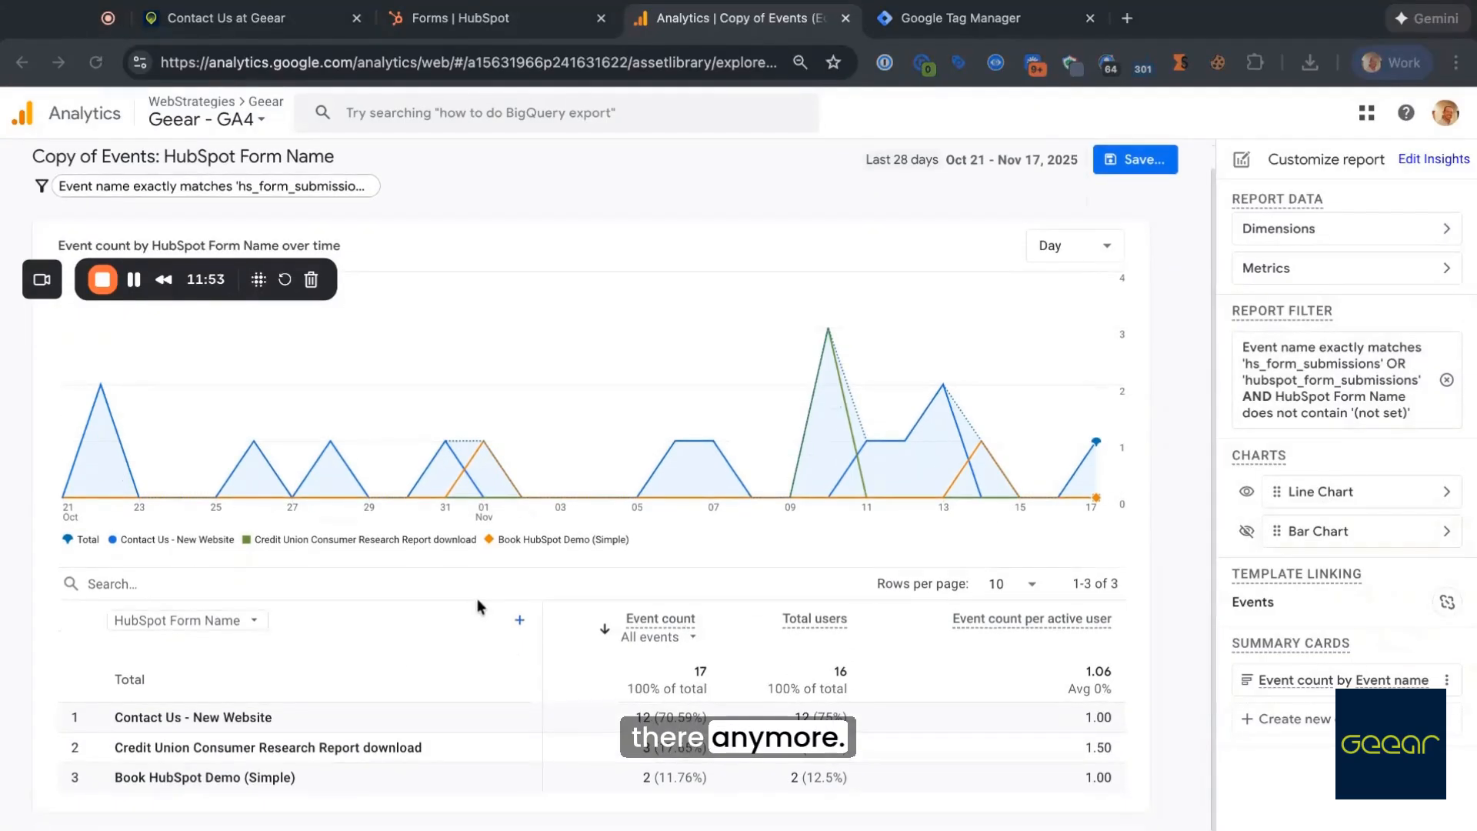
{"action": "scroll", "coordinate": [1136, 191], "scroll_direction": "up", "scroll_amount": 1}
{"action": "left_click", "coordinate": [1137, 191]}
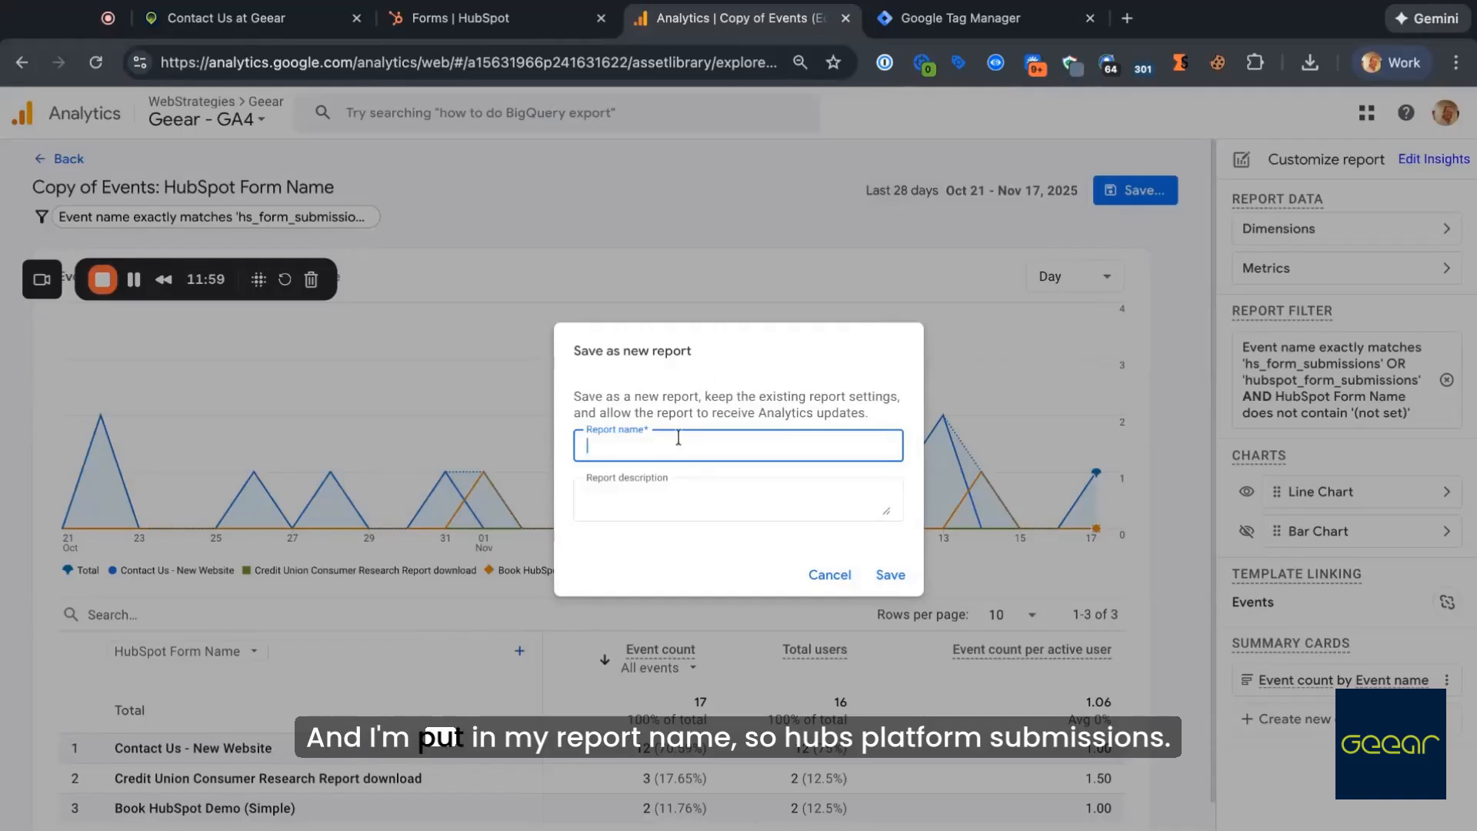
{"action": "type", "text": "HubSpot Form Sy"}
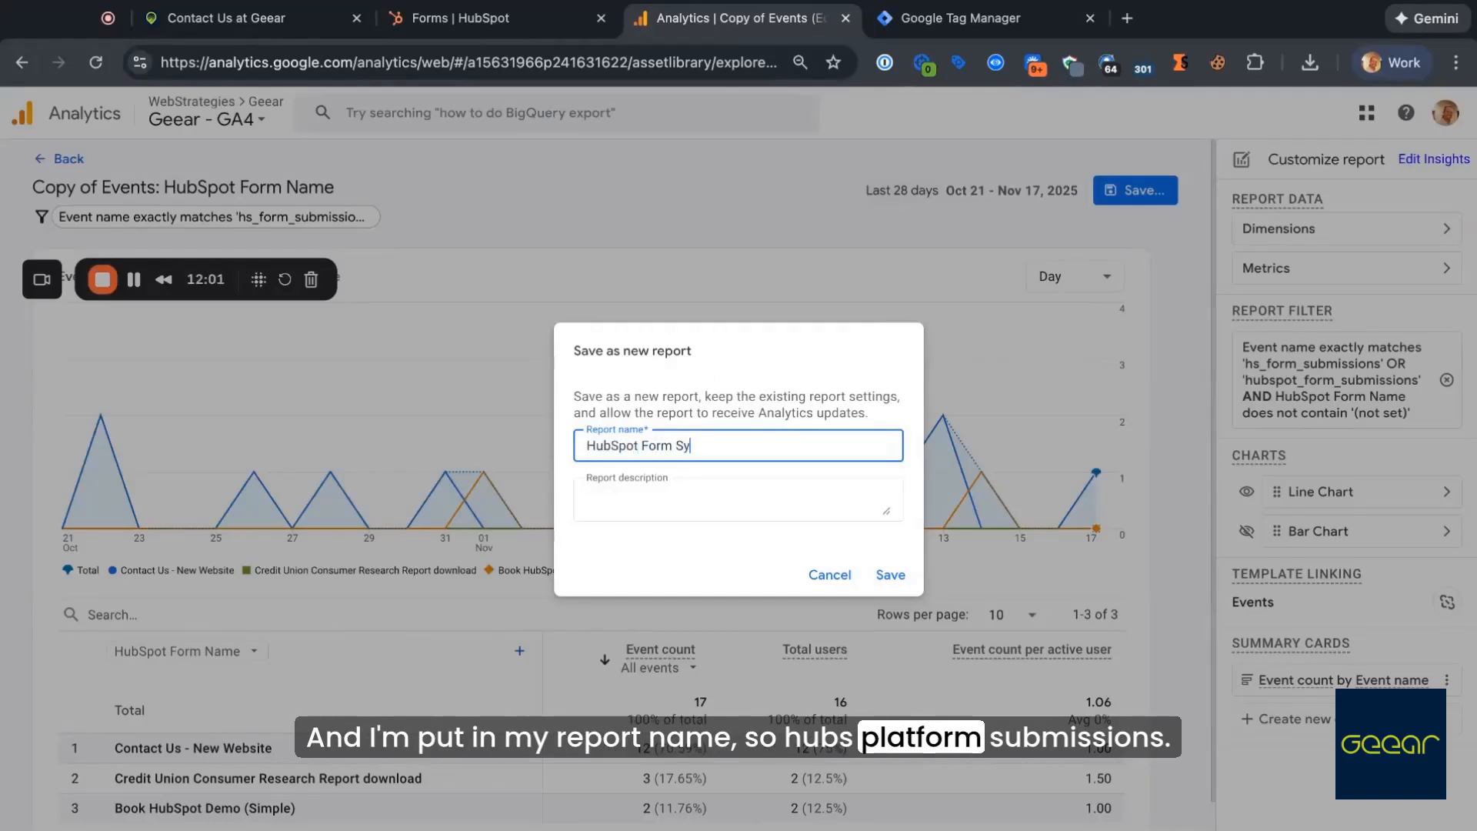
{"action": "type", "text": "bmissions"}
{"action": "left_click", "coordinate": [891, 575]}
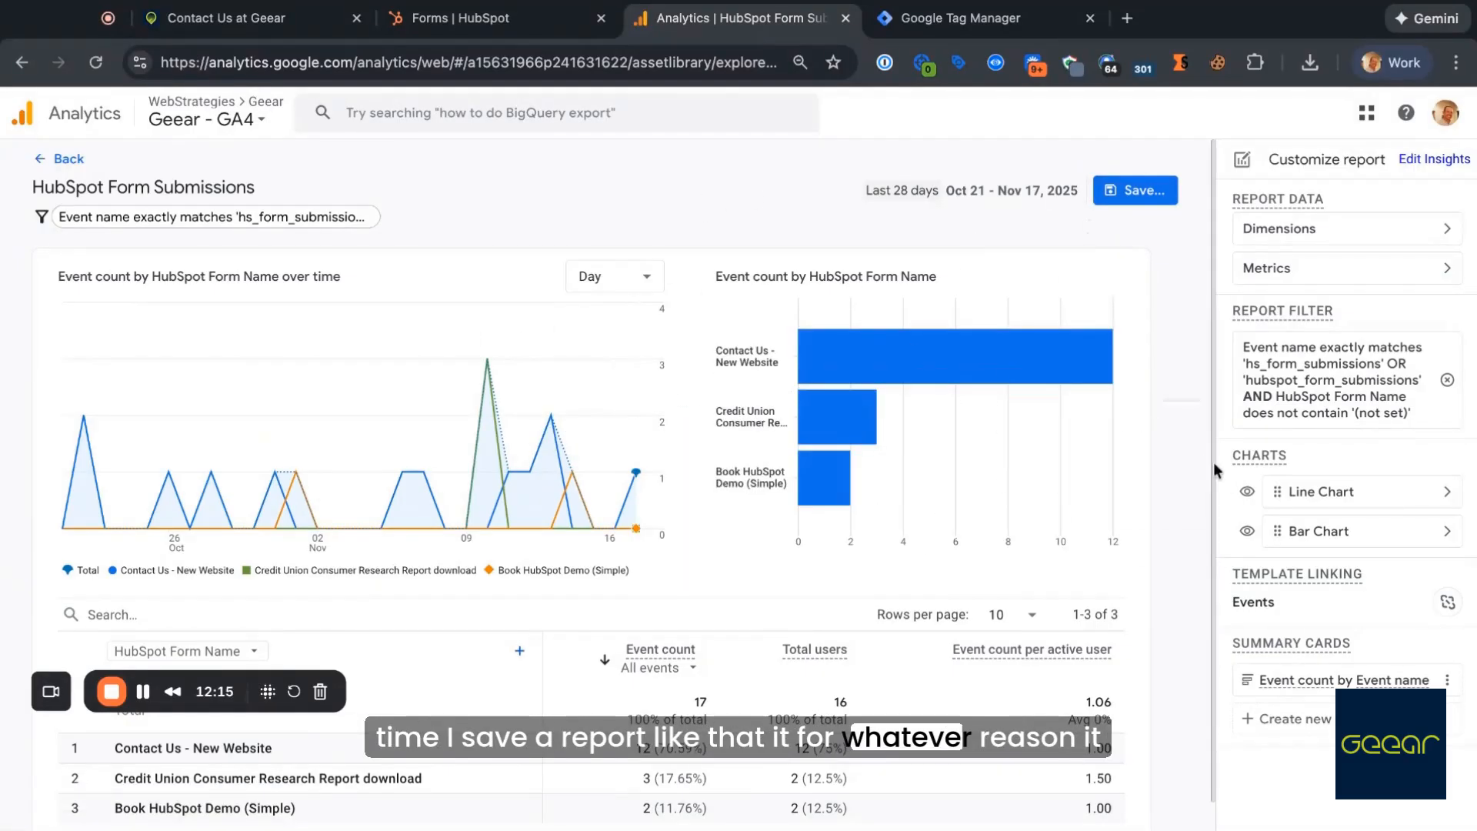
Step: Hide the bar chart and save the changes to the current report
{"action": "left_click", "coordinate": [1248, 533]}
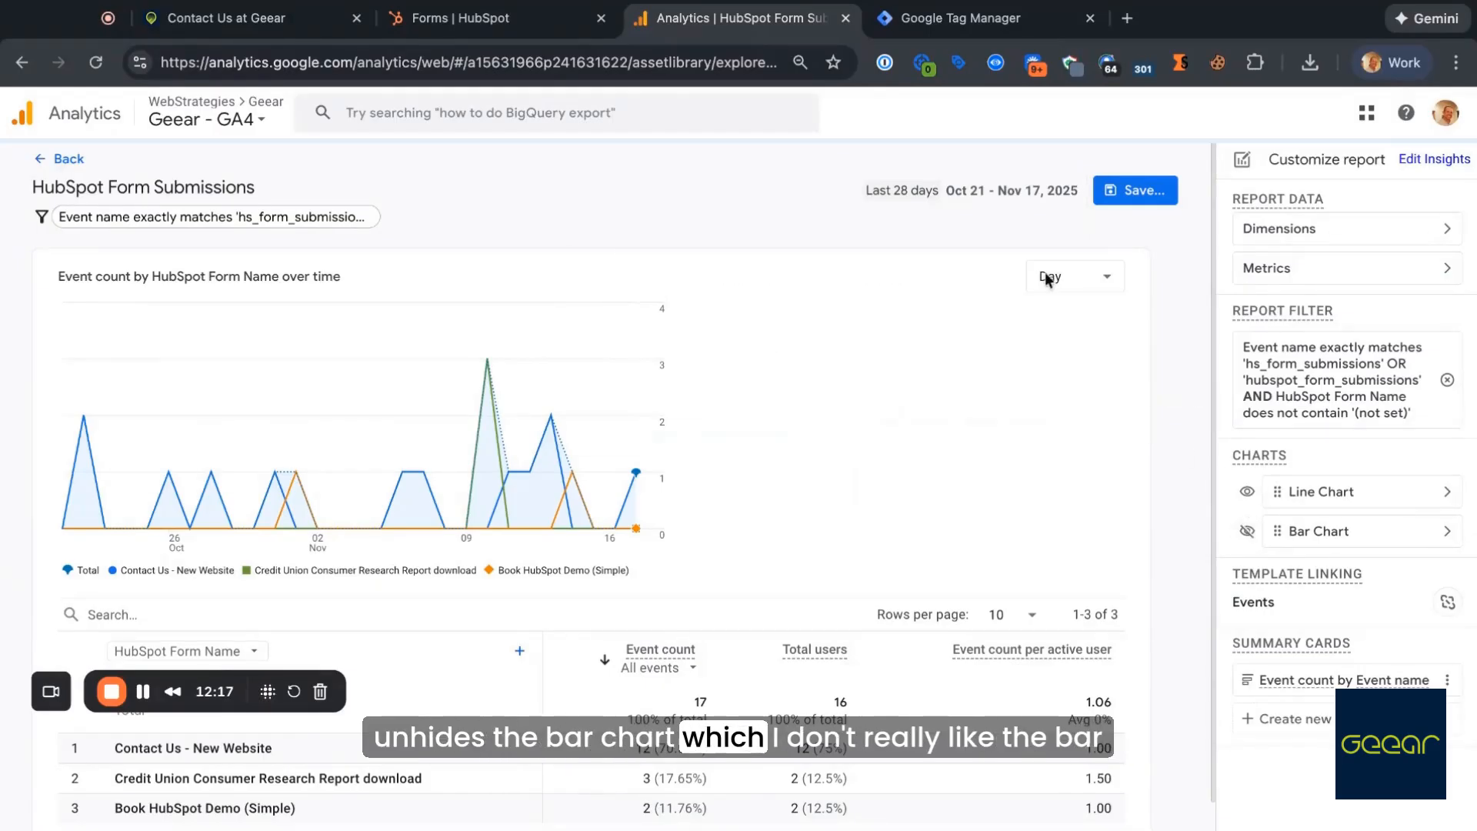
{"action": "left_click", "coordinate": [1156, 198]}
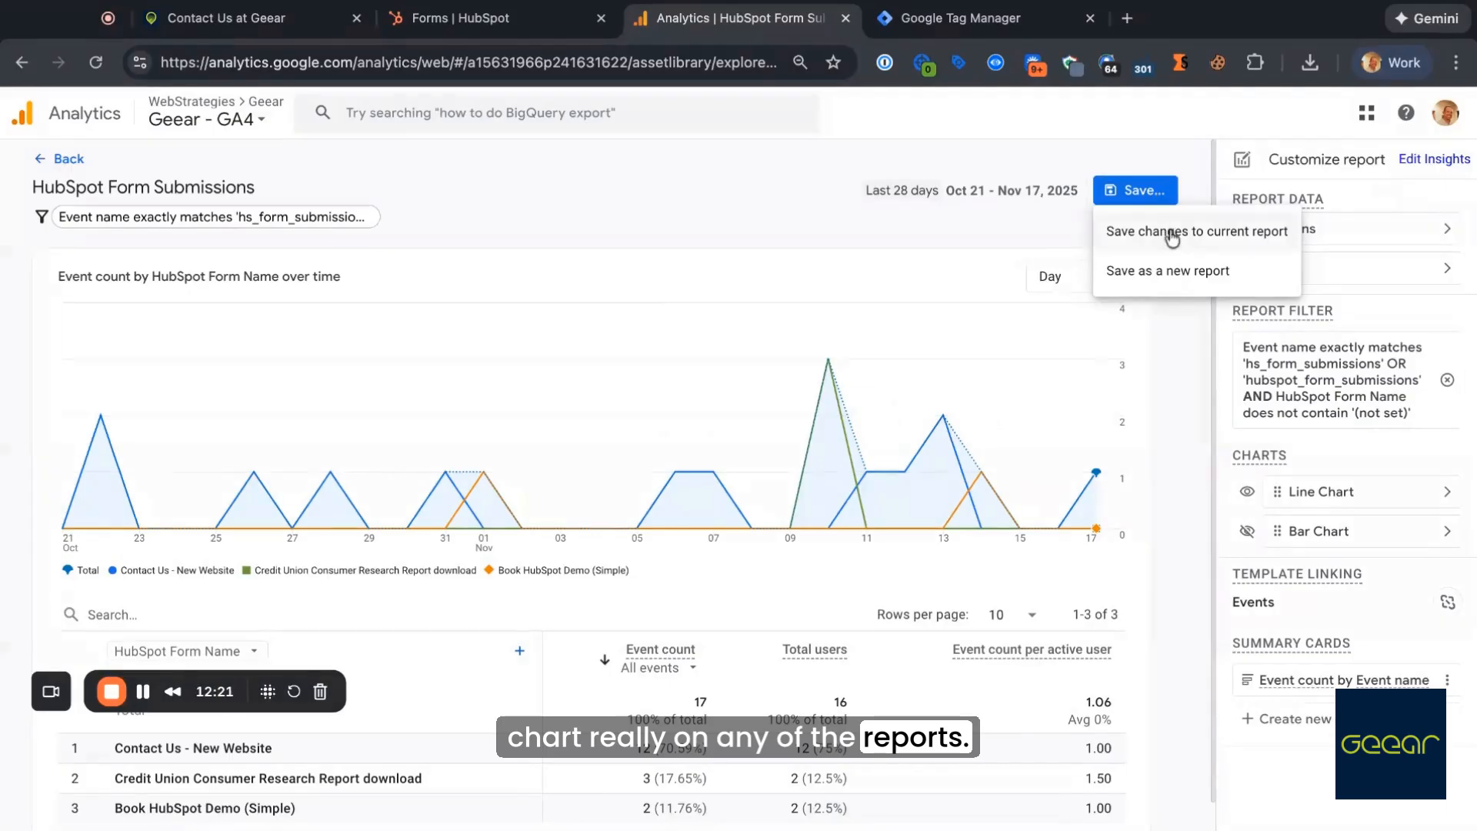
{"action": "left_click", "coordinate": [1200, 230]}
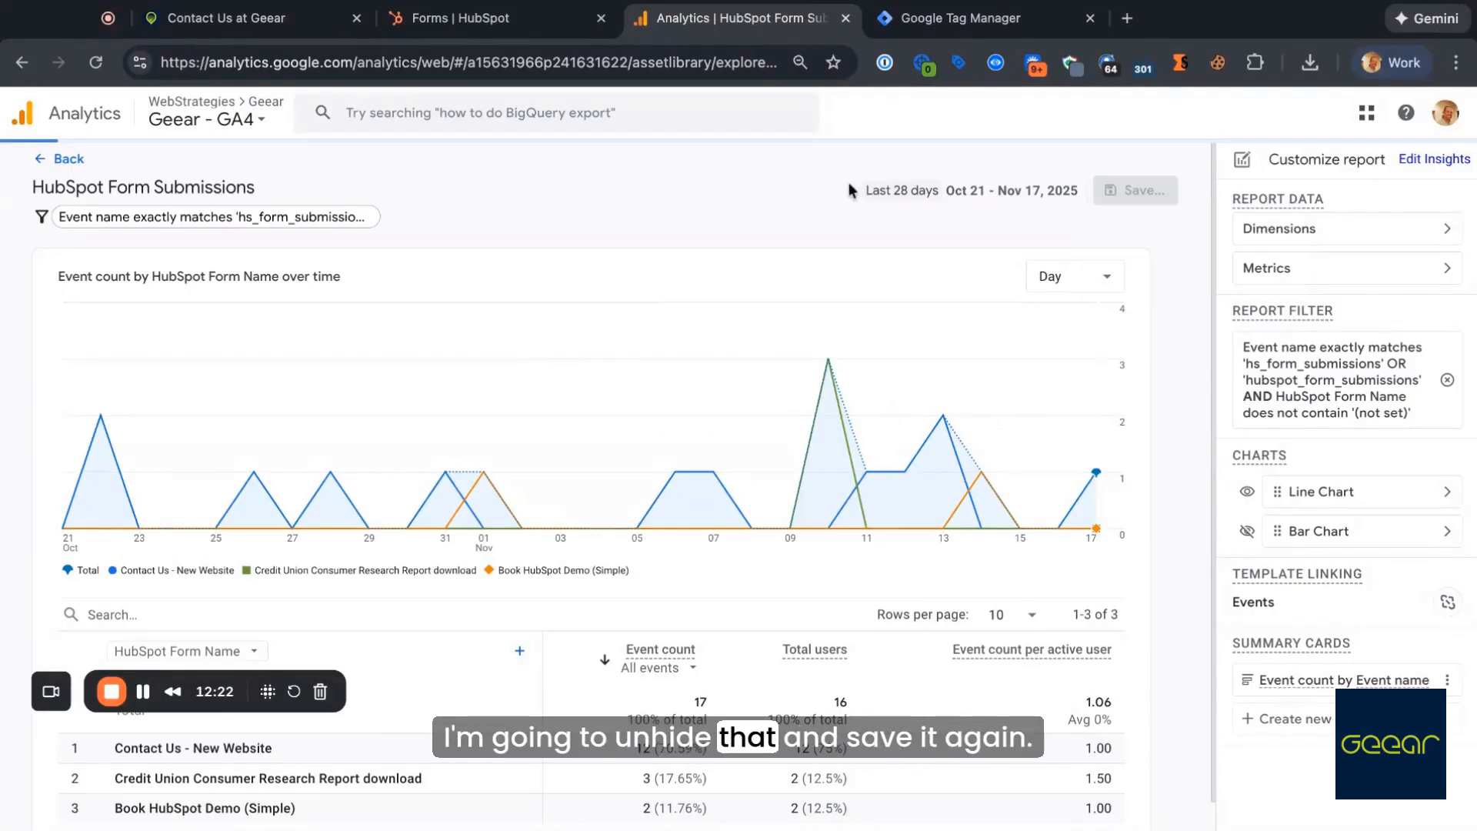
Step: Return to the report library and open the Business objectives collection for editing
{"action": "left_click", "coordinate": [59, 159]}
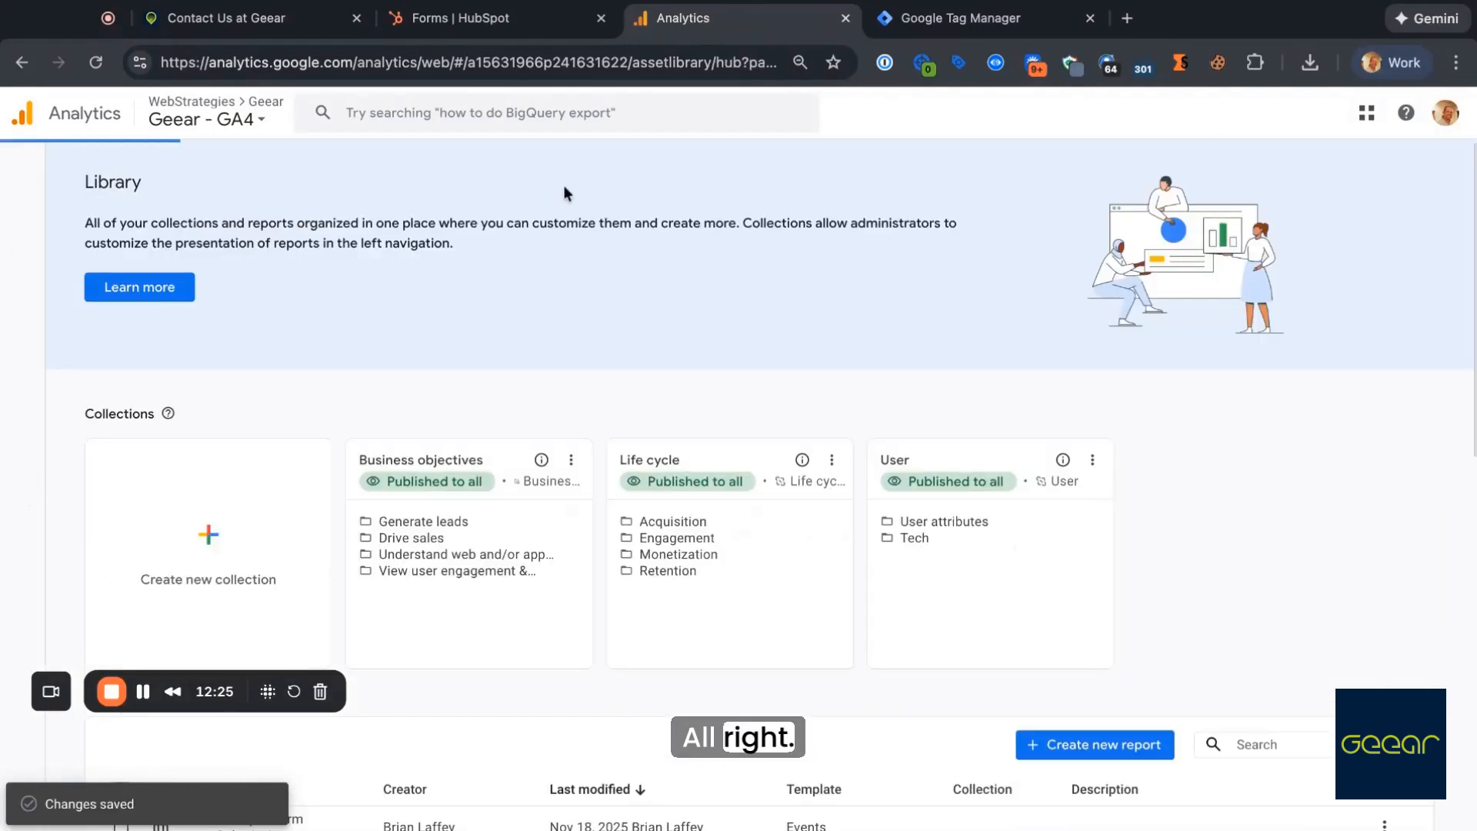
{"action": "scroll", "coordinate": [576, 330], "scroll_direction": "down", "scroll_amount": 3}
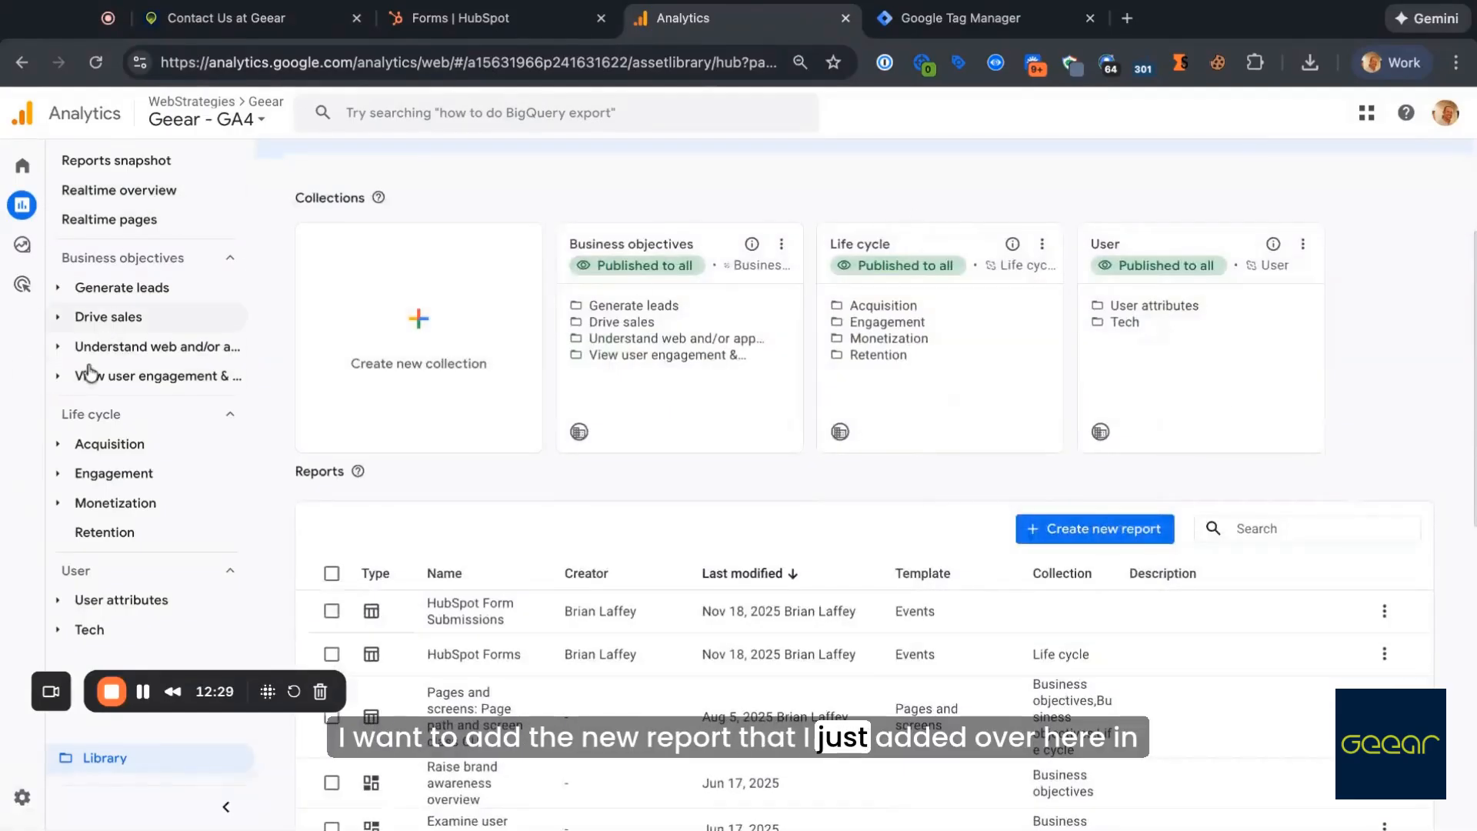
{"action": "left_click", "coordinate": [1044, 245]}
{"action": "left_click", "coordinate": [782, 244]}
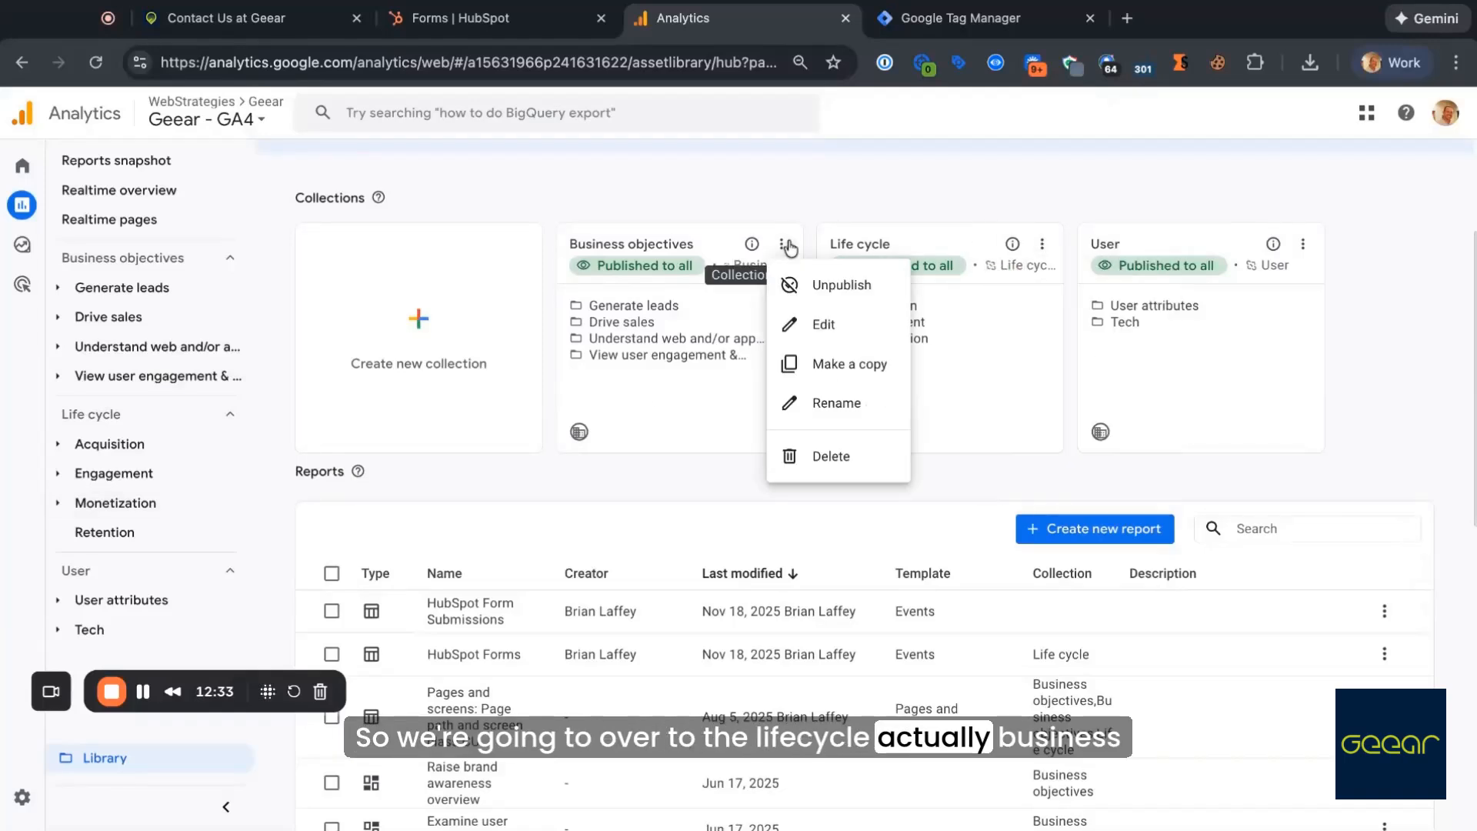
{"action": "left_click", "coordinate": [846, 326]}
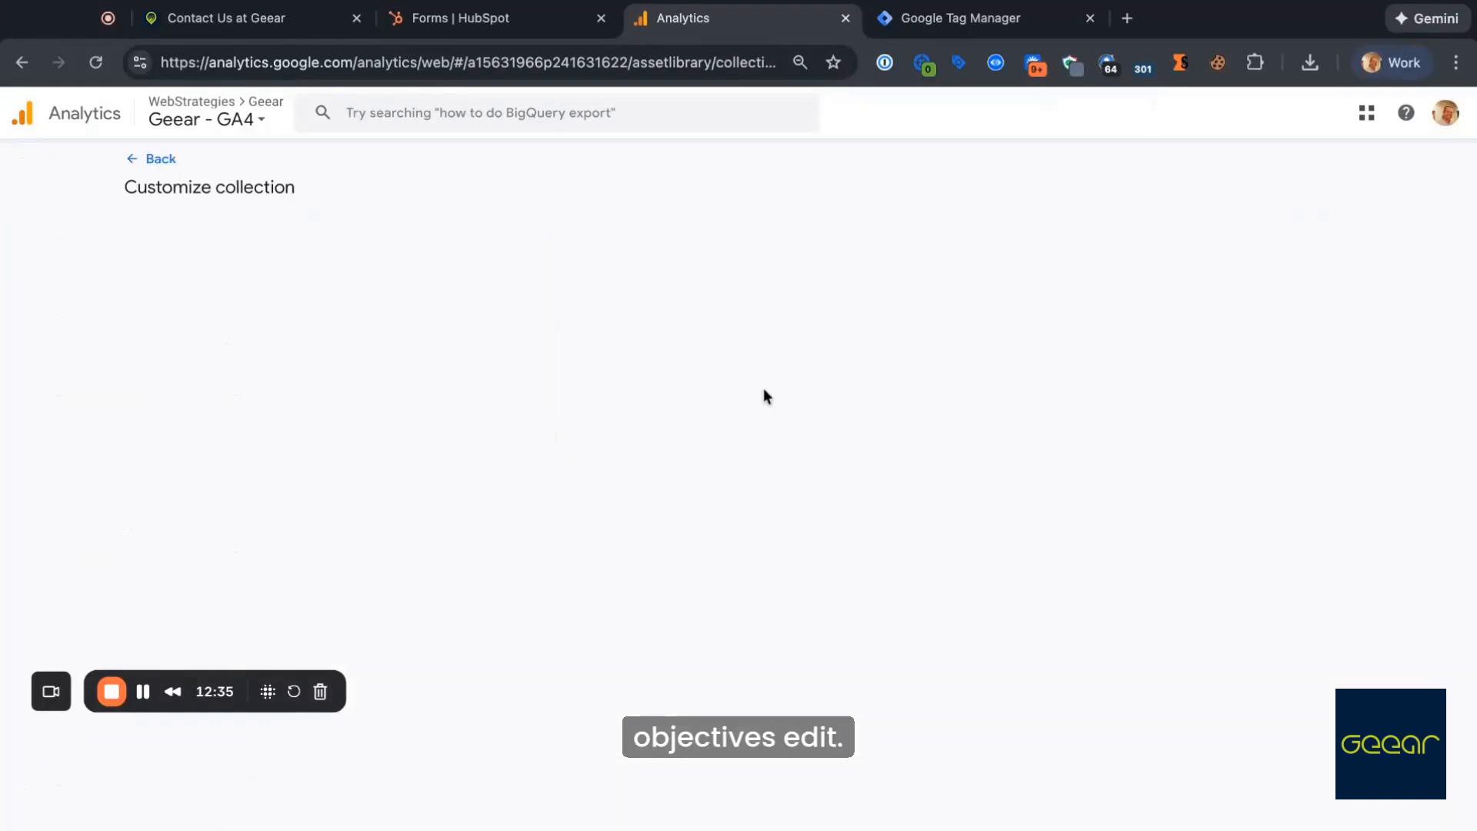
Step: Add the HubSpot Form Submissions report below Events in the View user engagement & retention topic and save the current collection
{"action": "scroll", "coordinate": [235, 463], "scroll_direction": "down", "scroll_amount": 1}
{"action": "scroll", "coordinate": [237, 463], "scroll_direction": "down", "scroll_amount": 5}
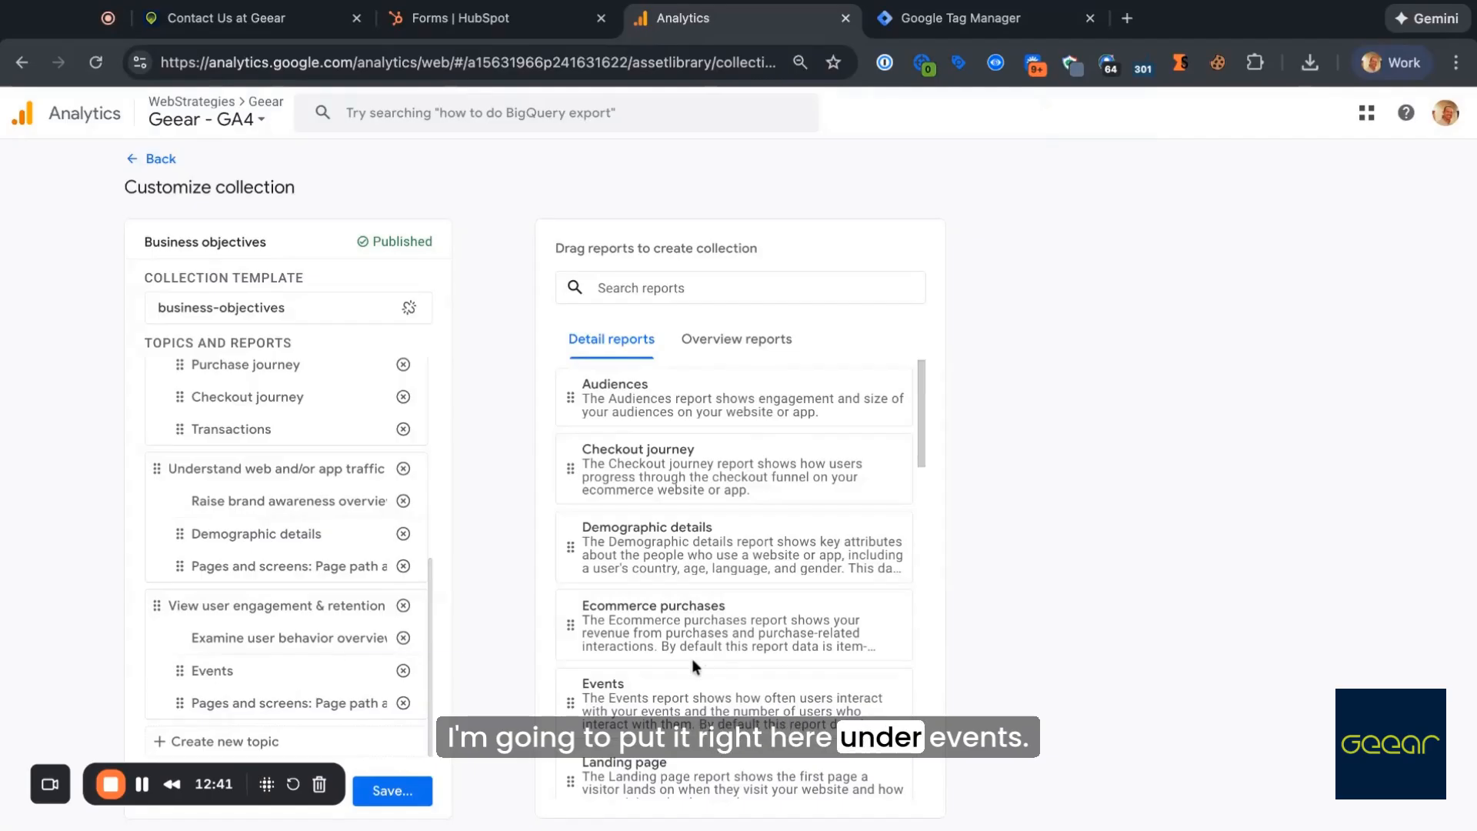
{"action": "scroll", "coordinate": [666, 627], "scroll_direction": "down", "scroll_amount": 15}
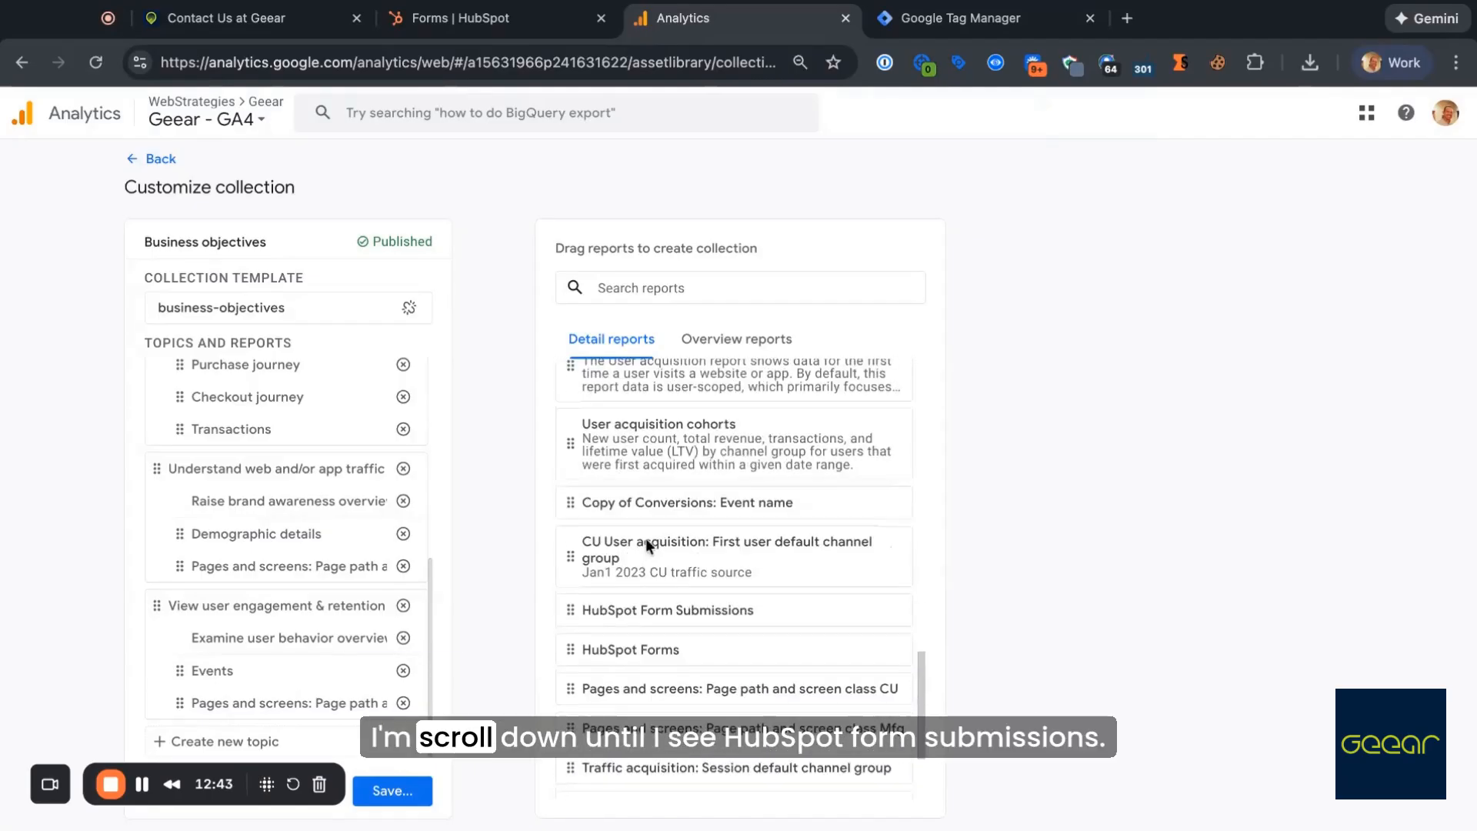
{"action": "left_click_drag", "start_coordinate": [570, 610], "coordinate": [275, 717]}
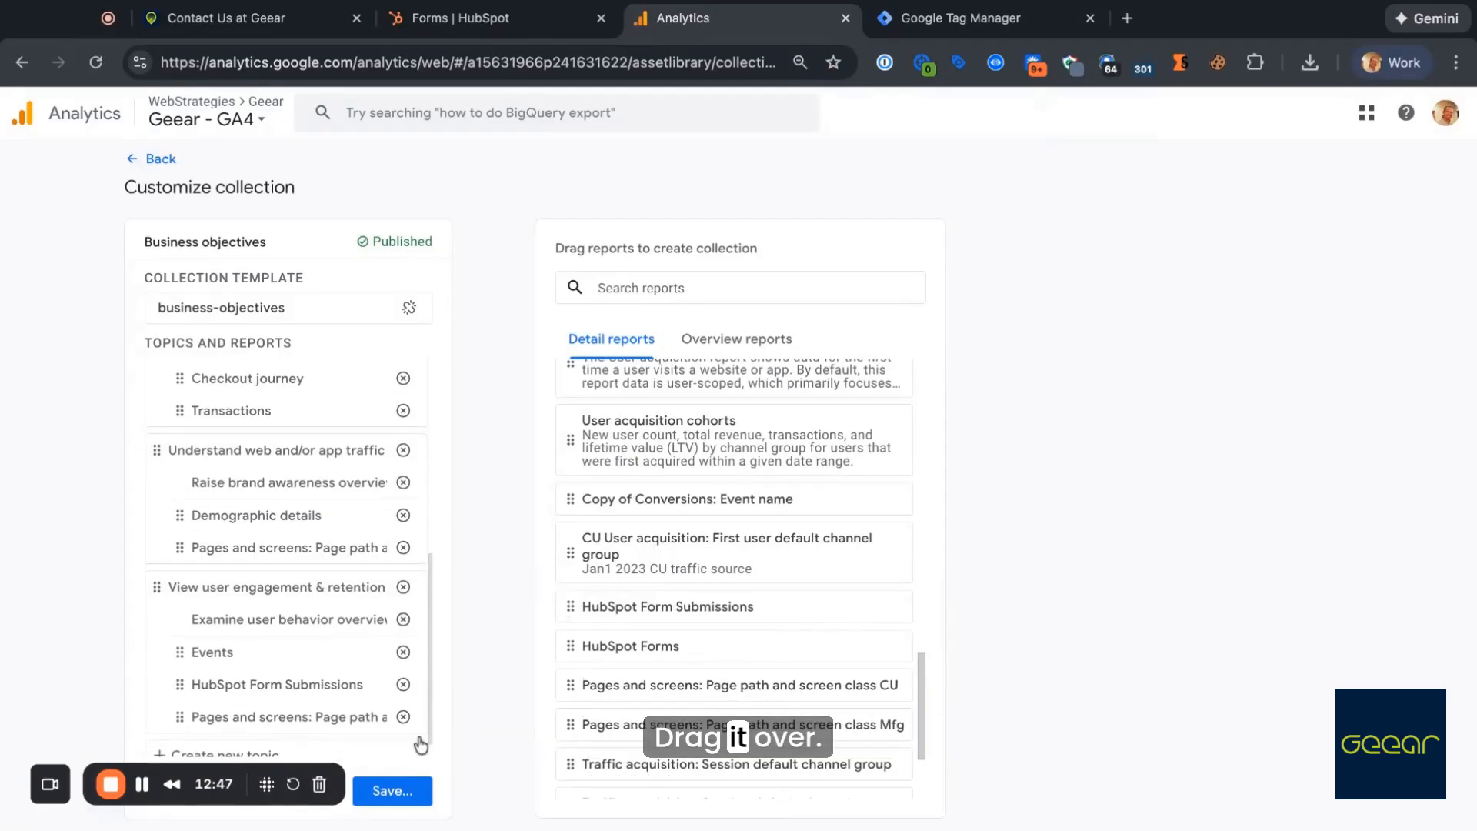
{"action": "left_click", "coordinate": [391, 791]}
{"action": "left_click", "coordinate": [463, 712]}
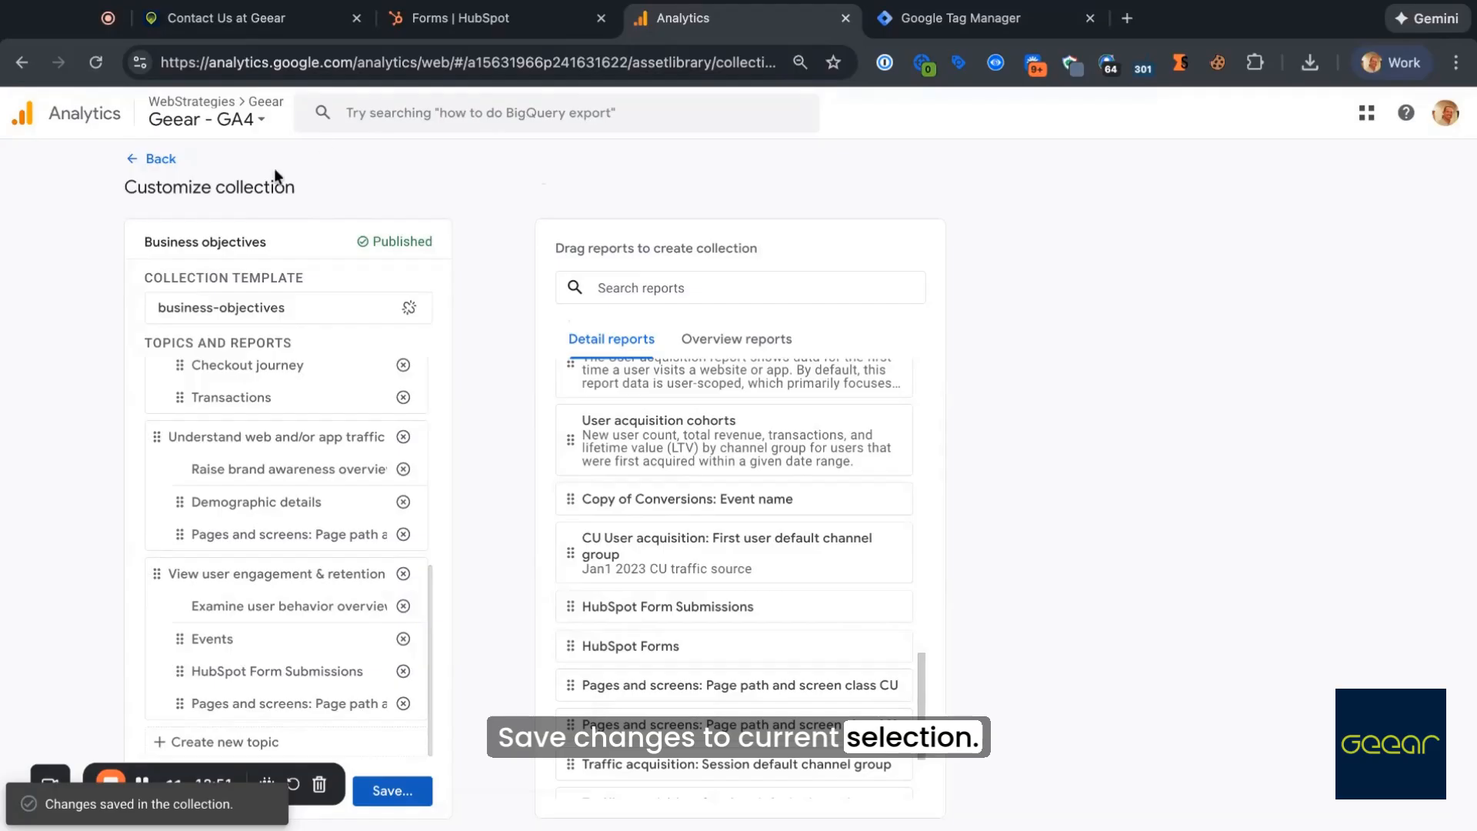
Step: Leave the collection editor and view the HubSpot Form Submissions report under View user engagement & retention
{"action": "left_click", "coordinate": [157, 163]}
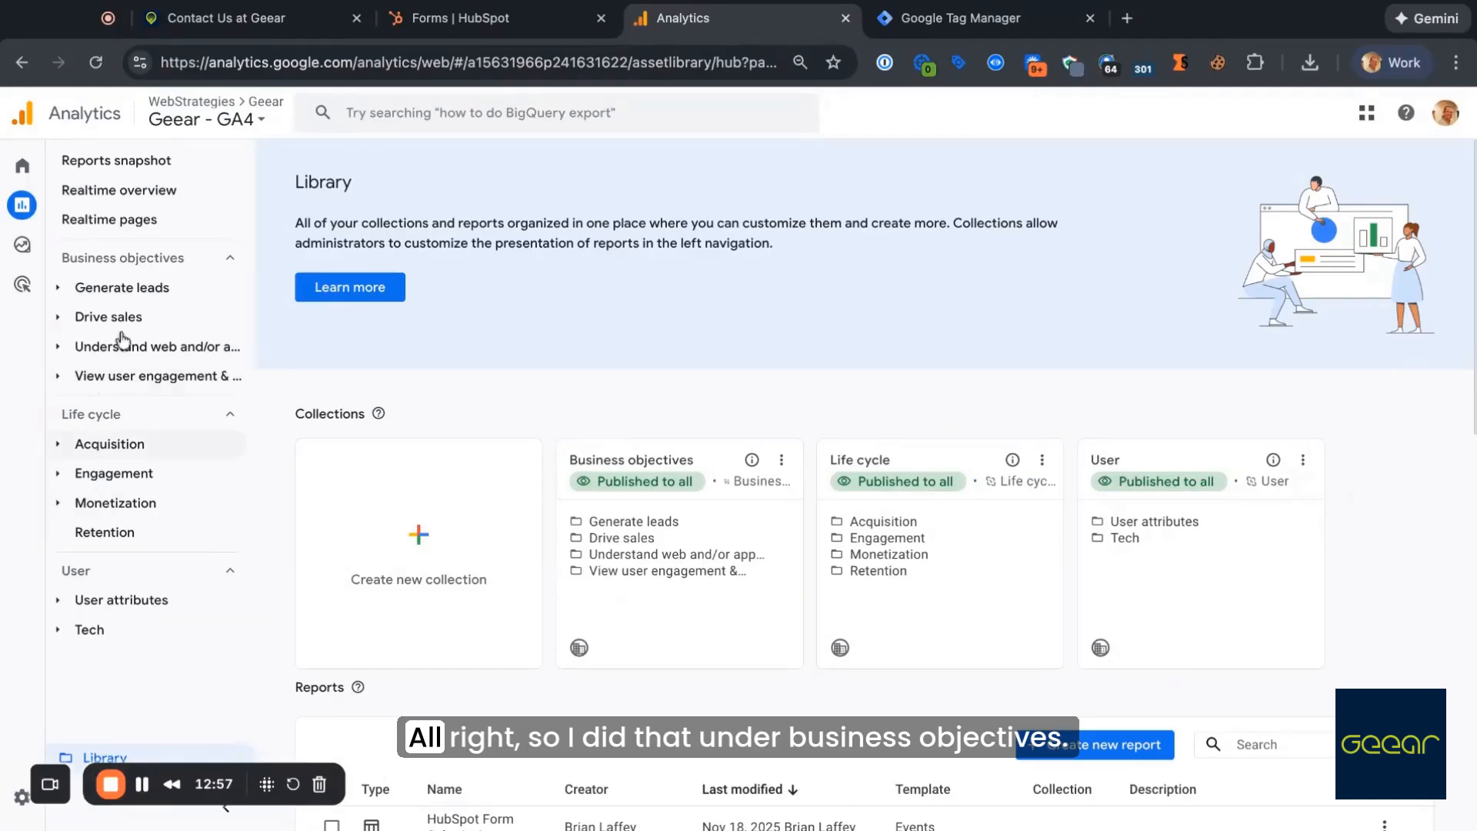
{"action": "left_click", "coordinate": [169, 376]}
{"action": "left_click", "coordinate": [158, 467]}
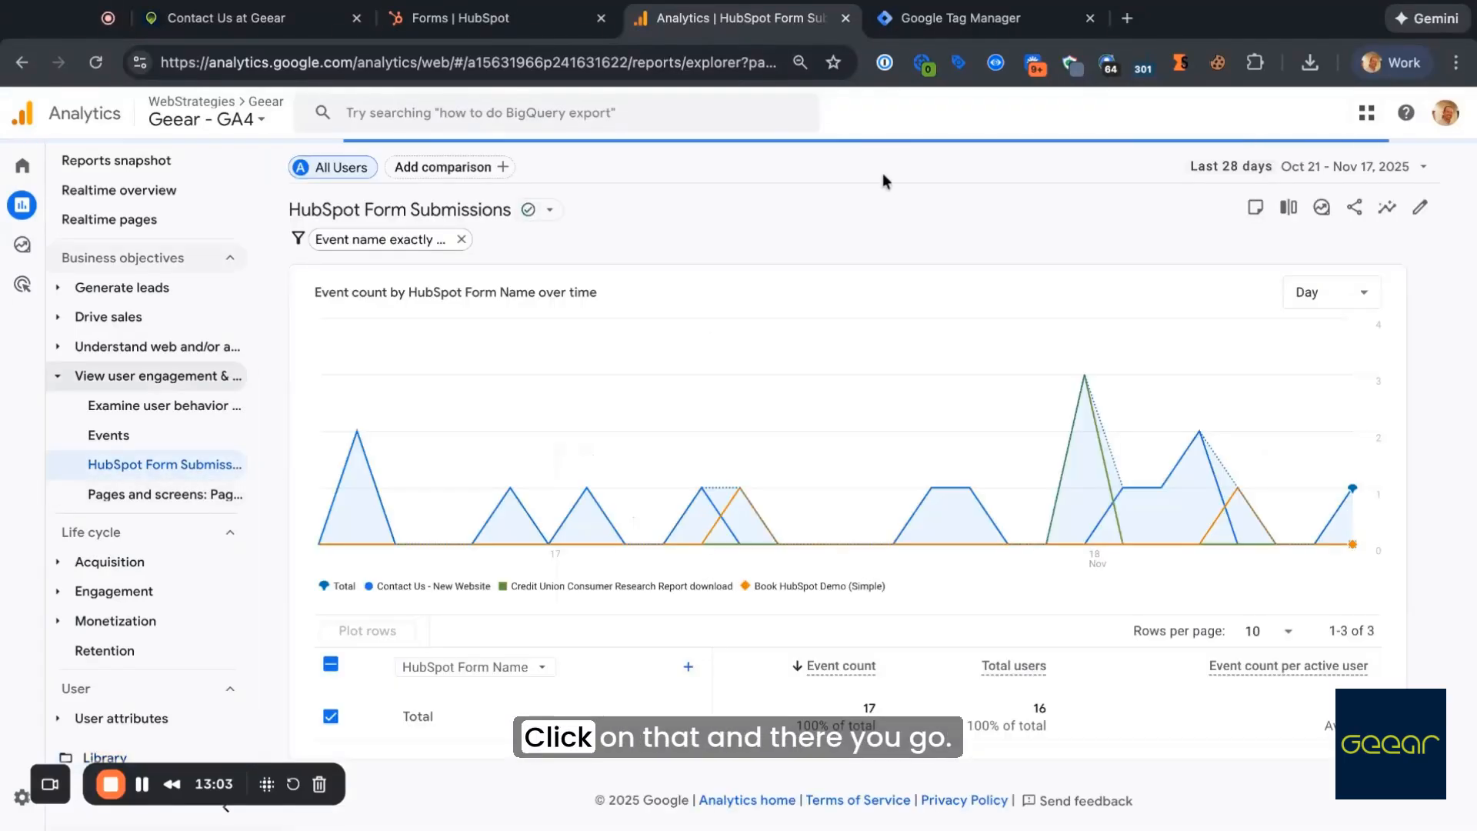
{"action": "scroll", "coordinate": [648, 400], "scroll_direction": "down", "scroll_amount": 2}
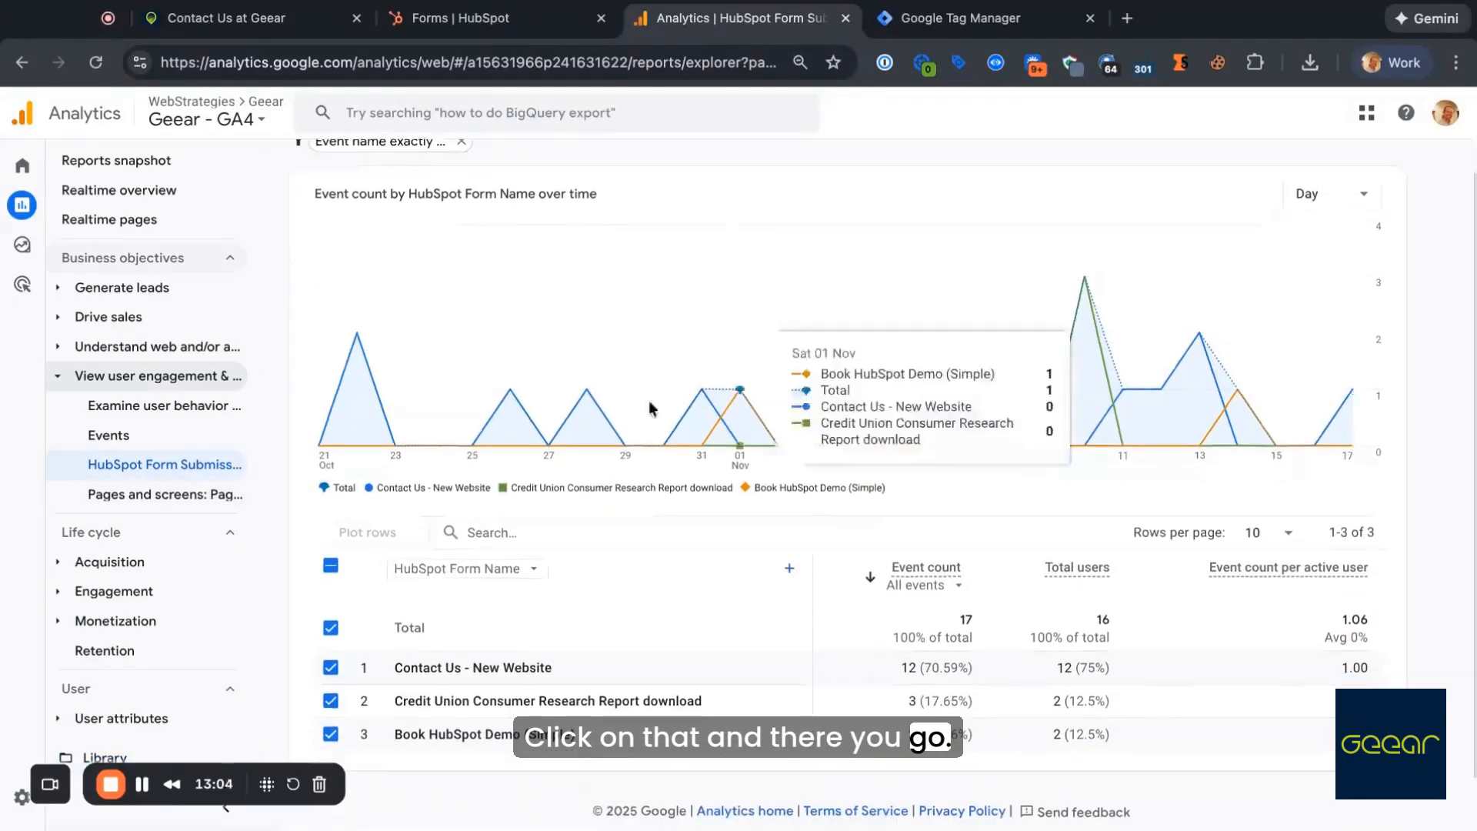
Step: View the report table by Form Id, return it to HubSpot Form Name, and reopen the HubSpot Form Submissions report
{"action": "left_click", "coordinate": [535, 569]}
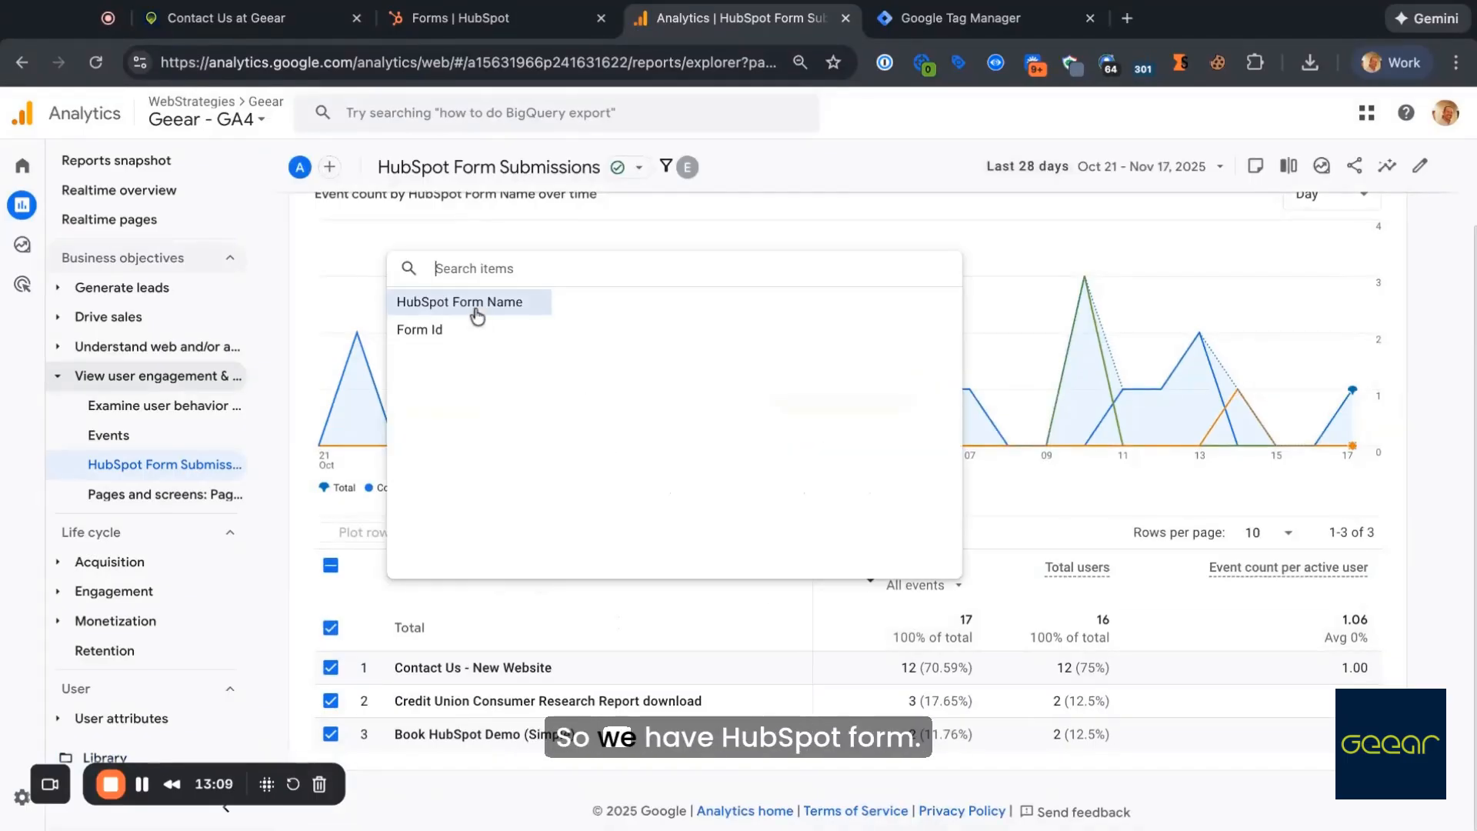
{"action": "left_click", "coordinate": [466, 330]}
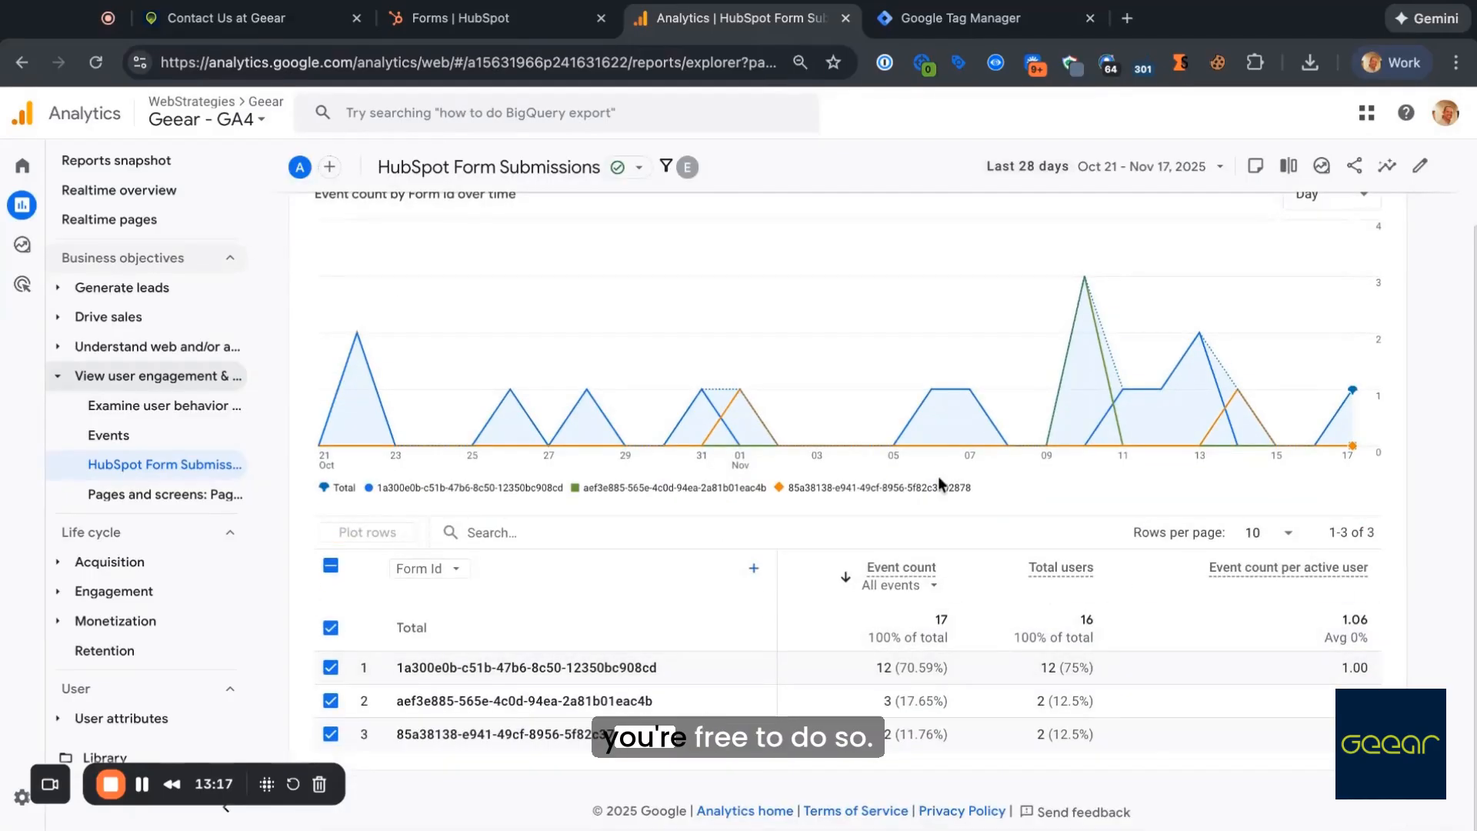
{"action": "scroll", "coordinate": [692, 500], "scroll_direction": "up", "scroll_amount": 1}
{"action": "scroll", "coordinate": [538, 538], "scroll_direction": "down", "scroll_amount": 1}
{"action": "left_click", "coordinate": [422, 568]}
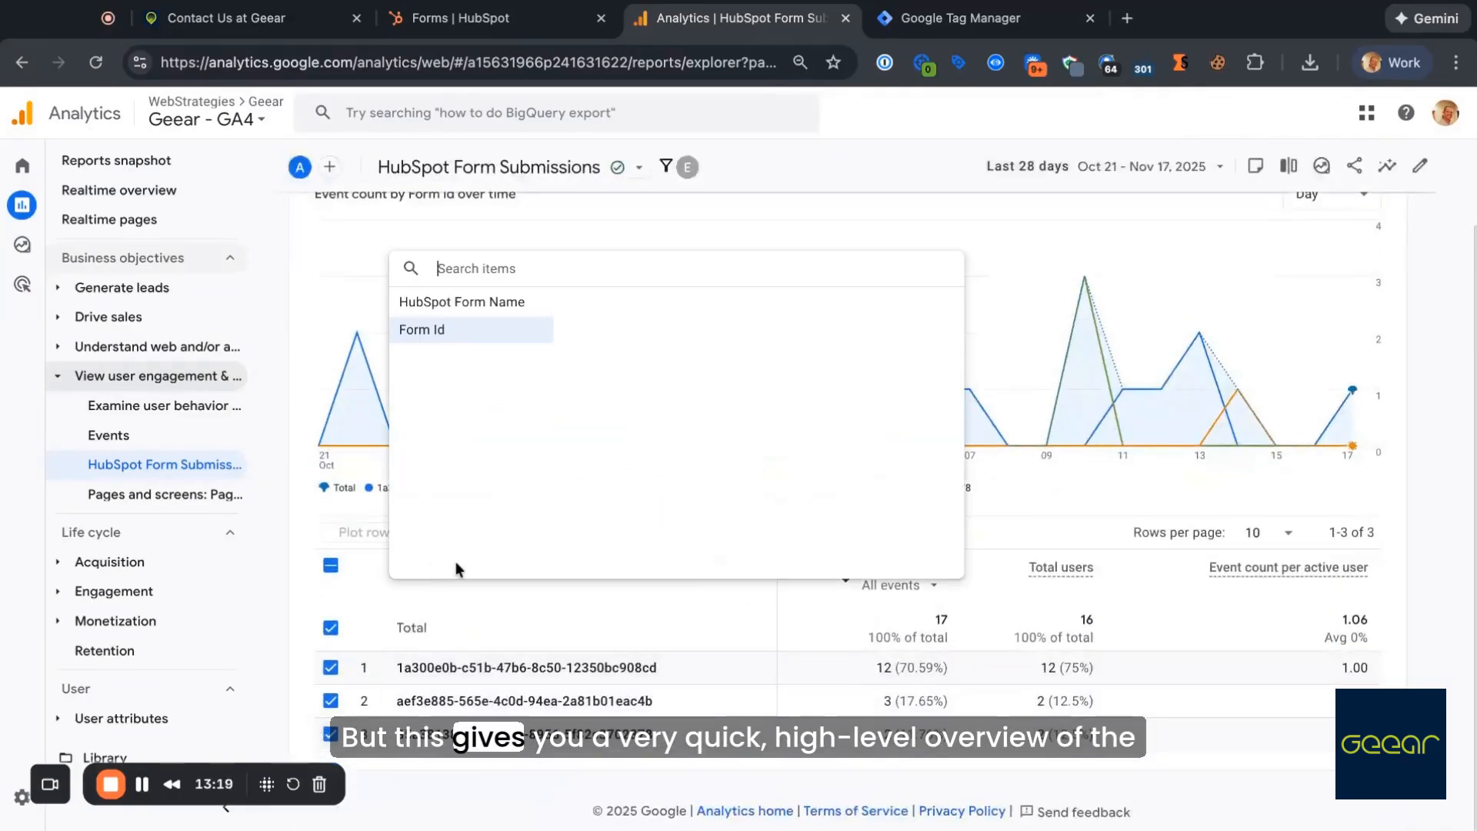
{"action": "left_click", "coordinate": [456, 307]}
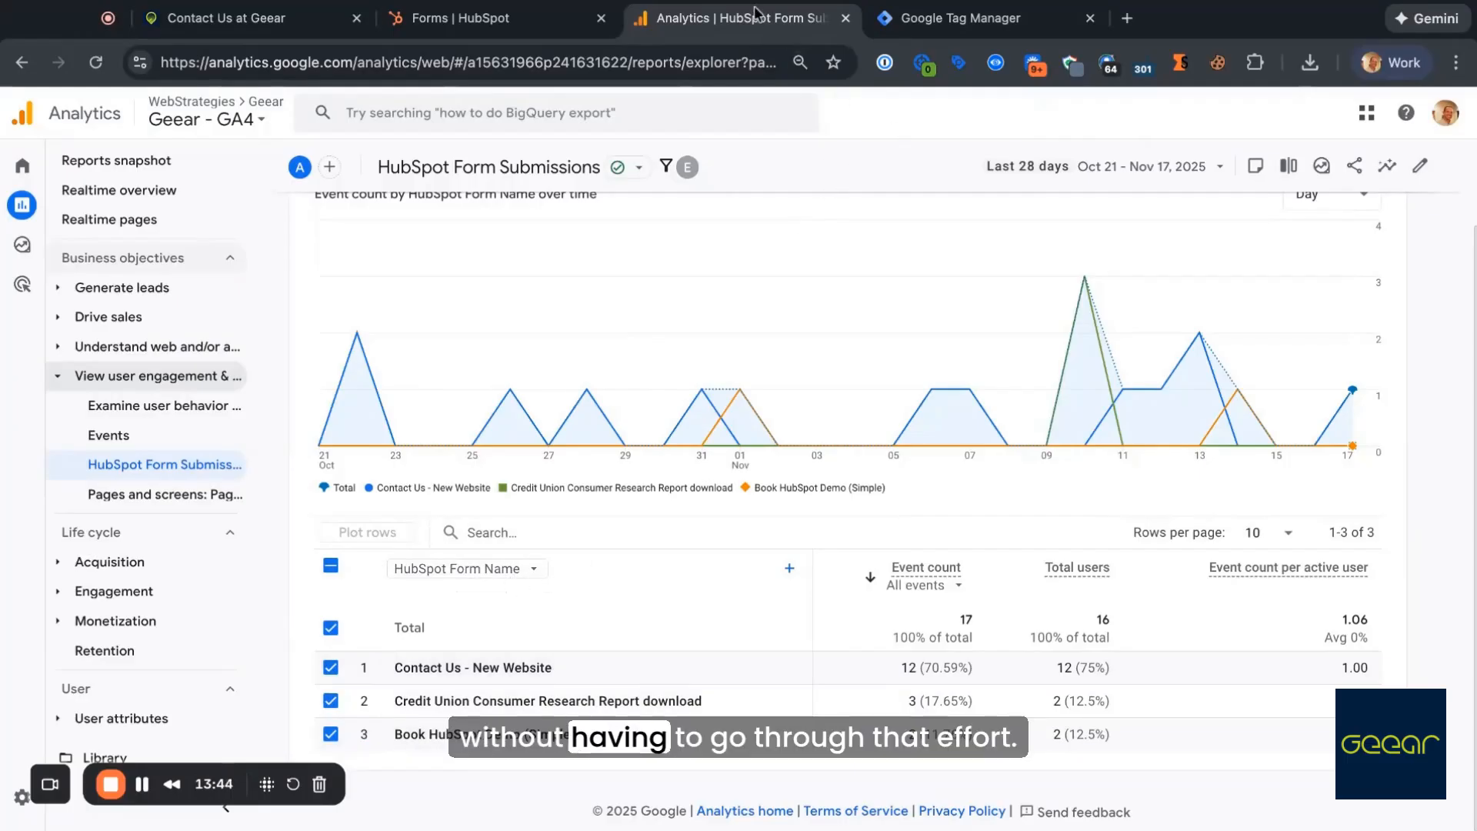
{"action": "left_click", "coordinate": [158, 471]}
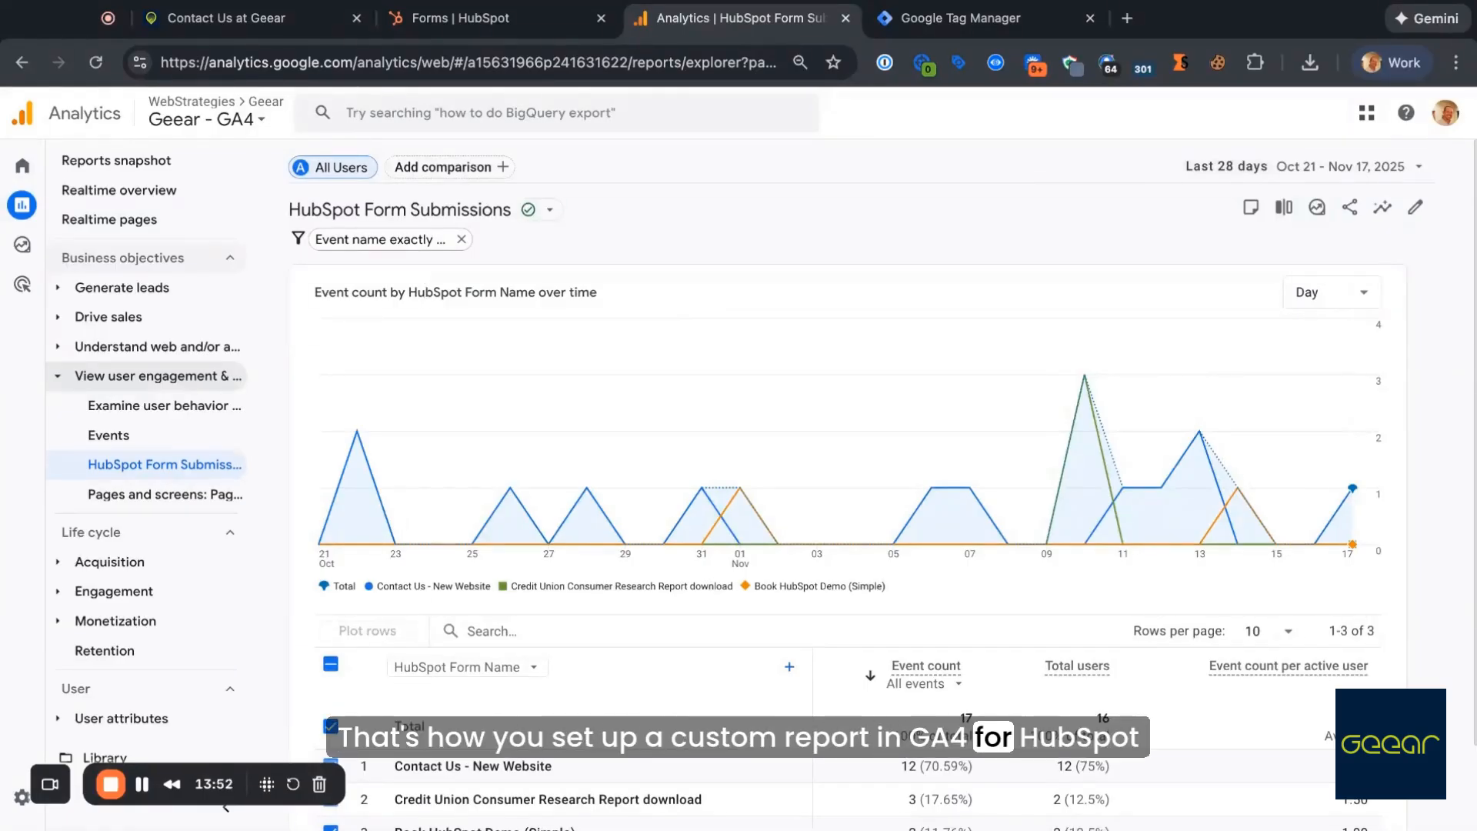
Step: Switch to Google Tag Manager and close the GA4 event tag and the HubSpot form listener tag to view the tag list
{"action": "left_click", "coordinate": [937, 21]}
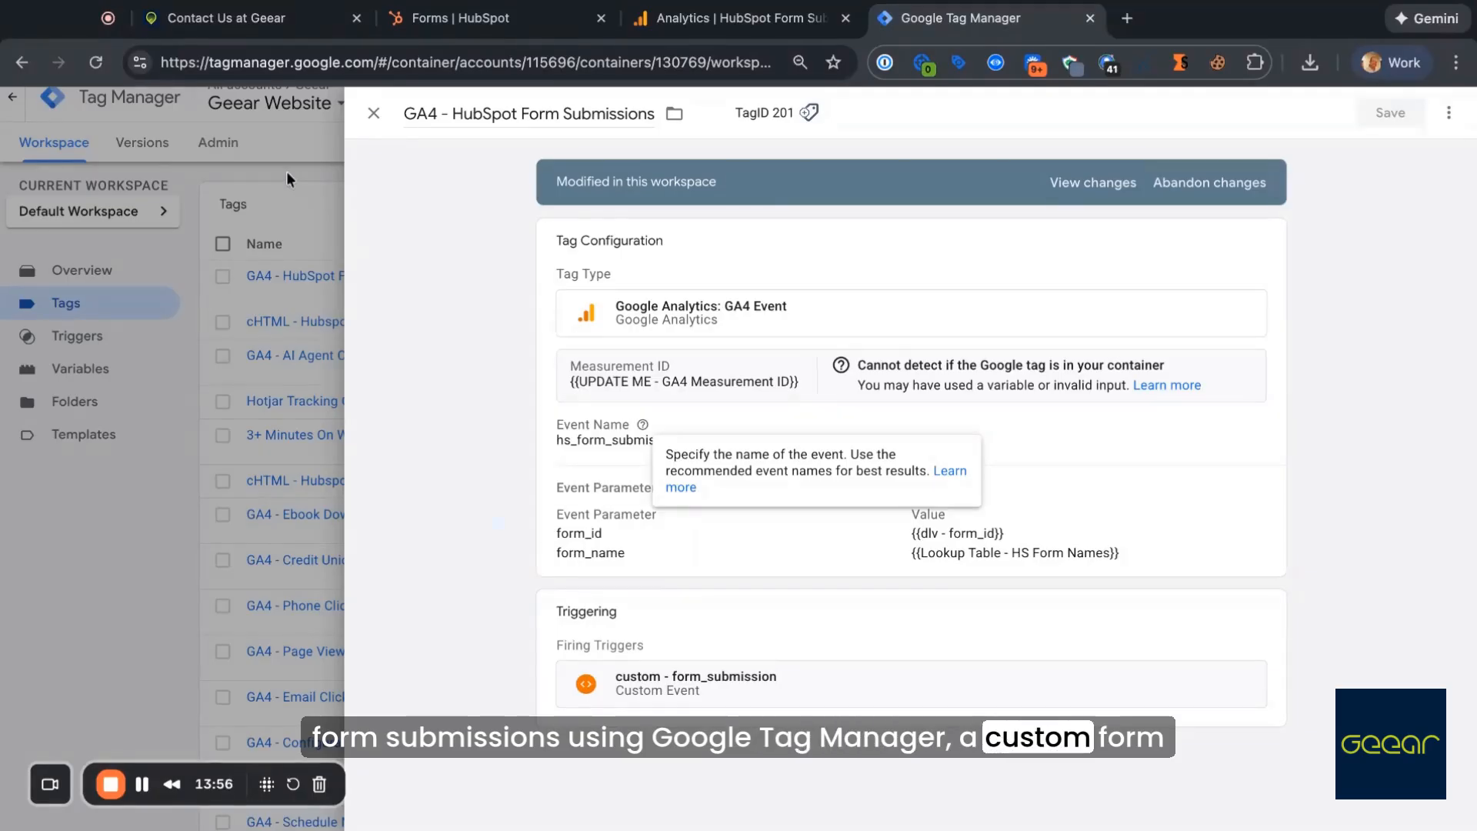
{"action": "left_click", "coordinate": [373, 113]}
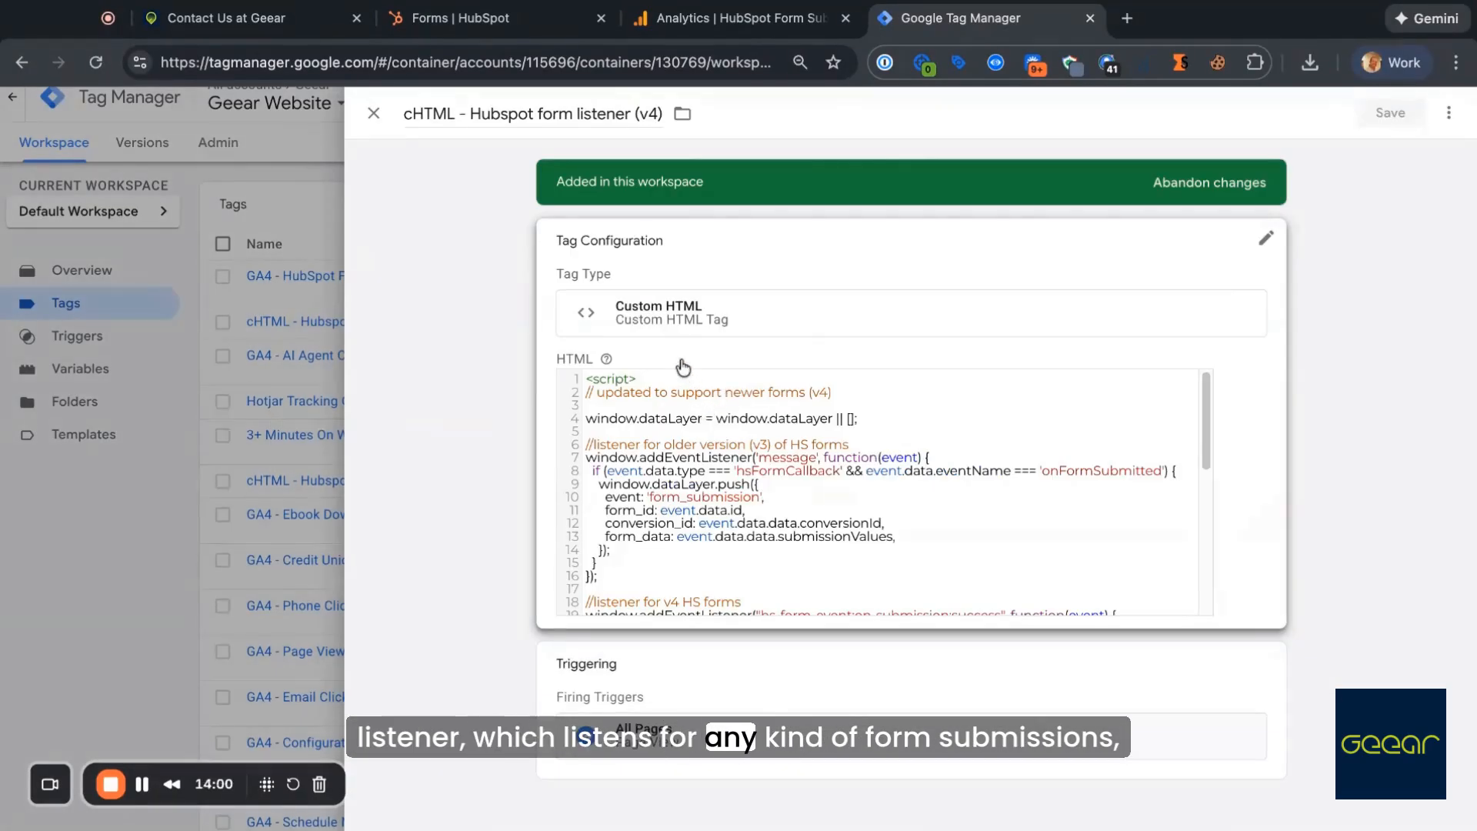
{"action": "left_click", "coordinate": [373, 113]}
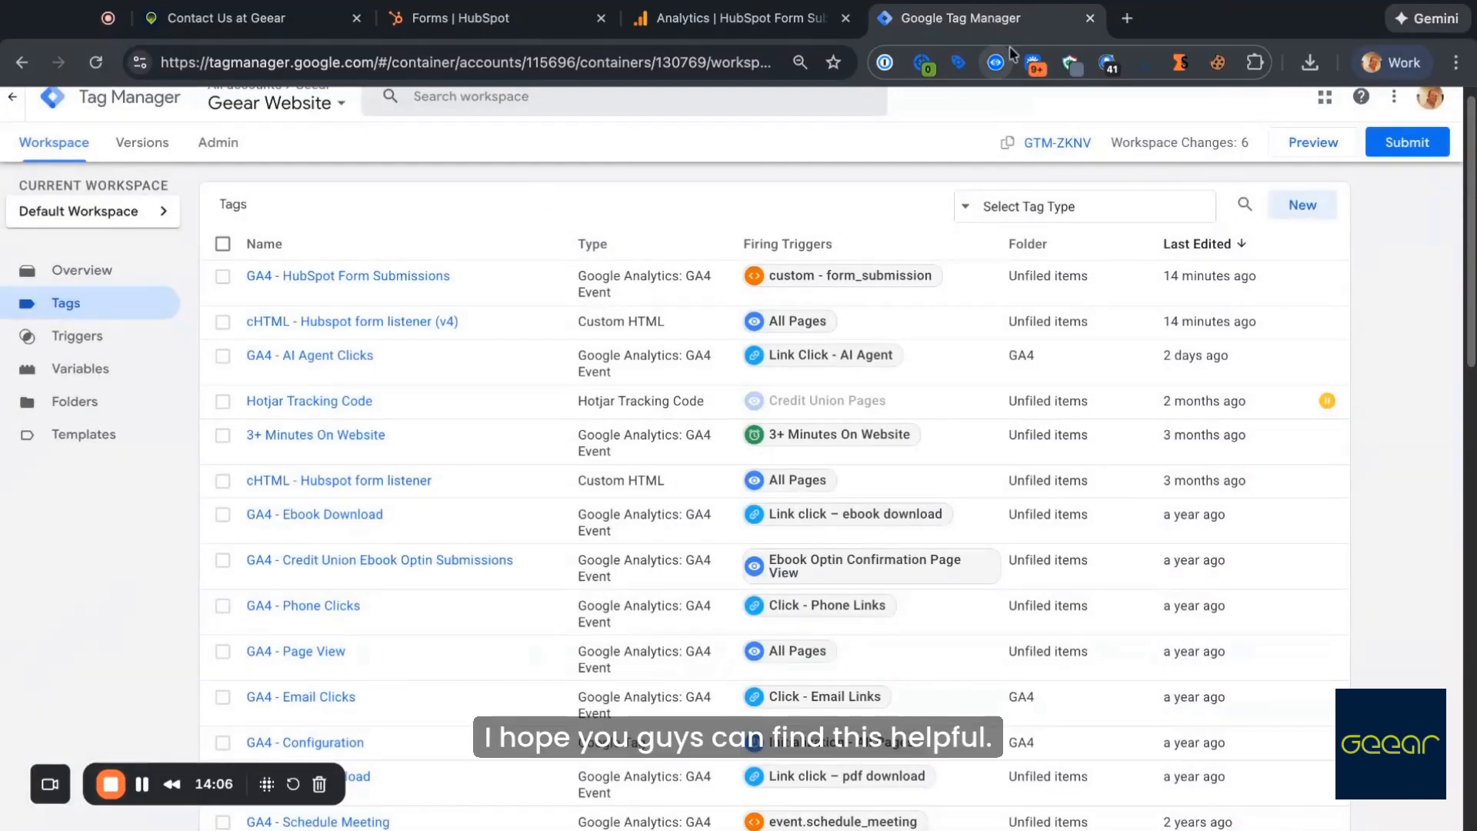
{"action": "scroll", "coordinate": [961, 127], "scroll_direction": "up", "scroll_amount": 1}
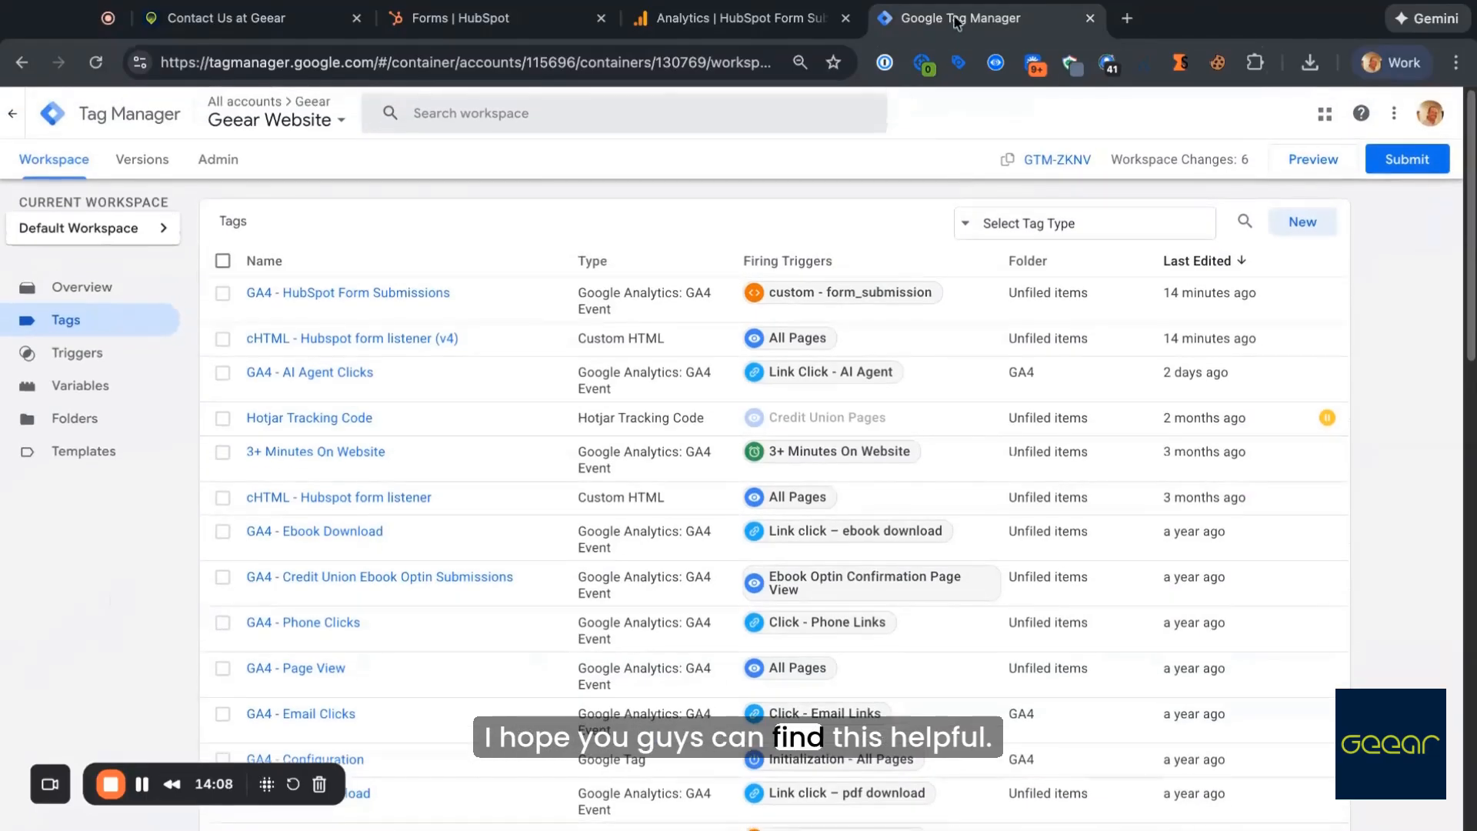